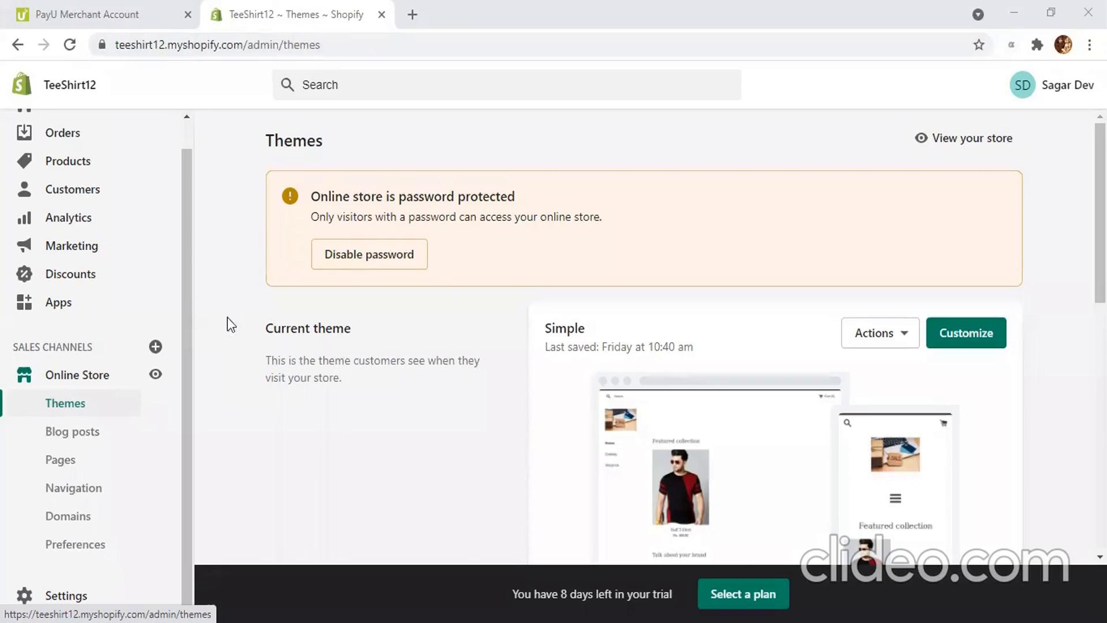
Step: Start a new product in the store's product list and title it "Full Sleeve TShirt"
left_click(72, 167)
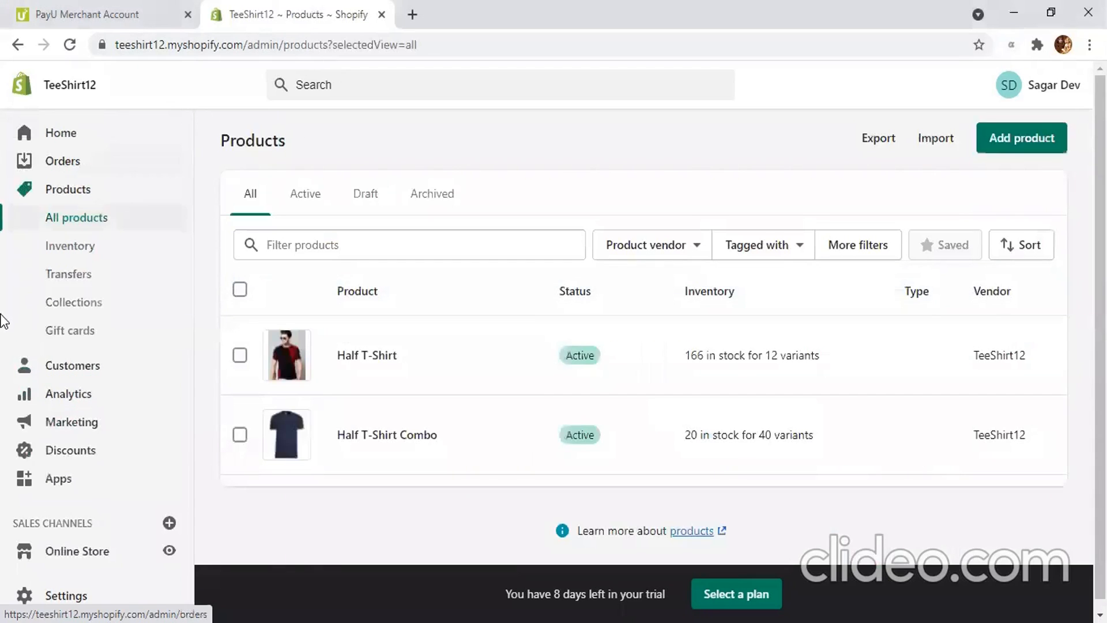
left_click(1001, 137)
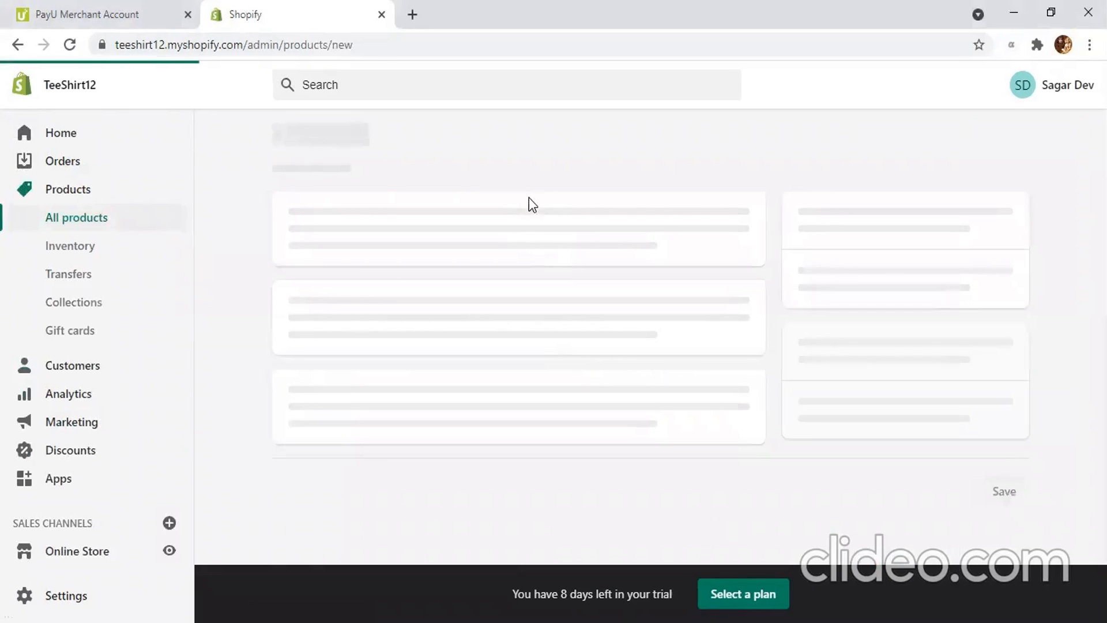
left_click(451, 218)
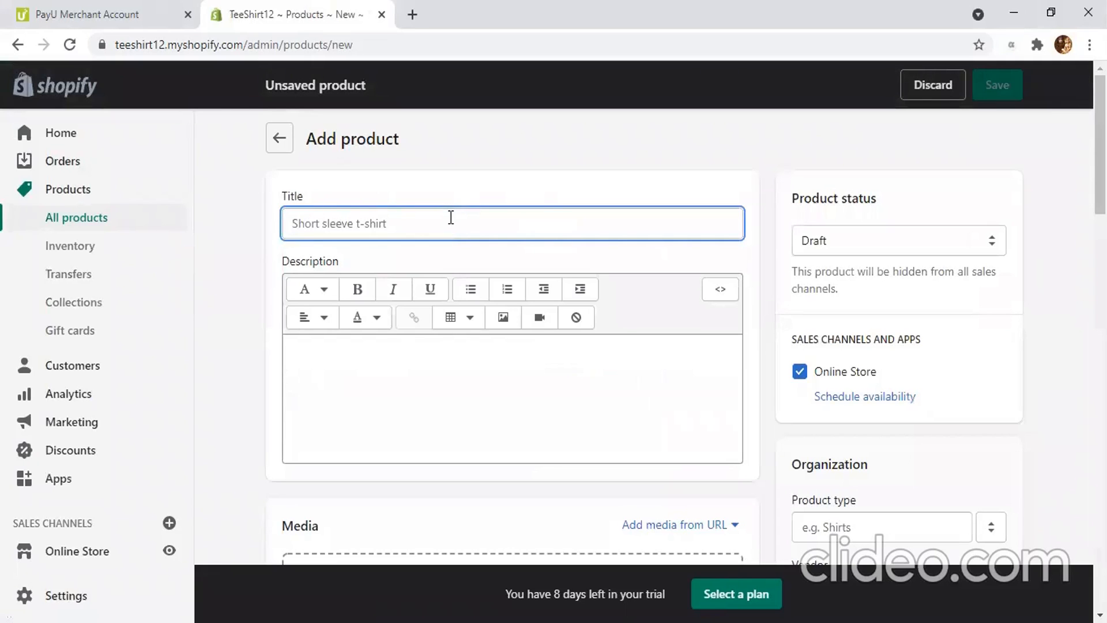
type("Fulle")
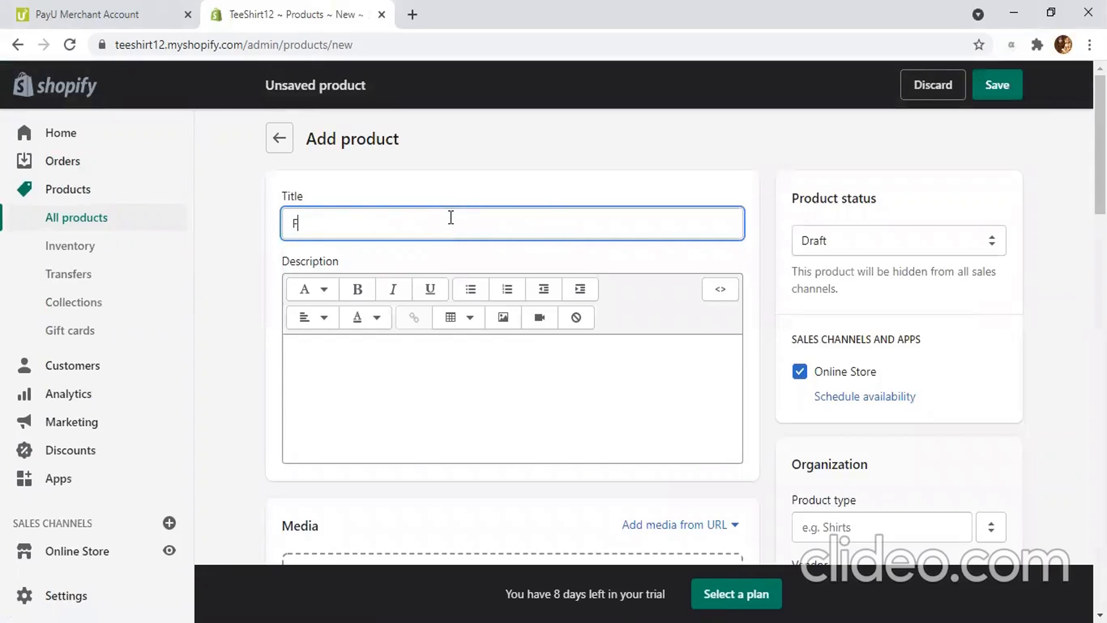
key("BackSpace")
key("BackSpace")
type("Sleeve TShirt")
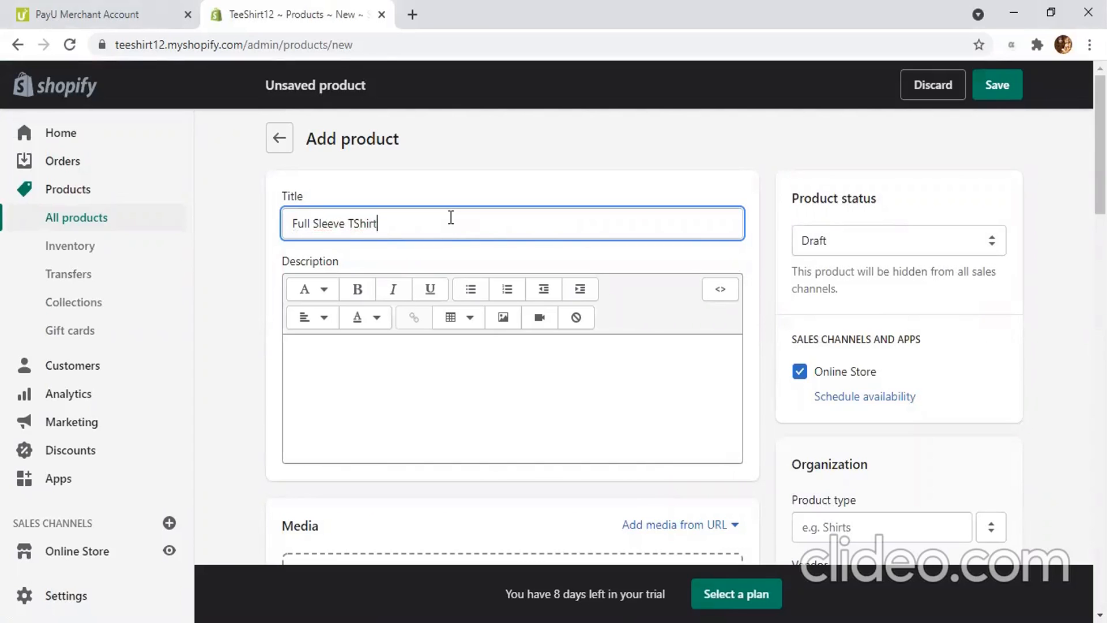
Step: Enter "Full Tshirt Sleeve" as the product description
left_click(371, 354)
type("Fu")
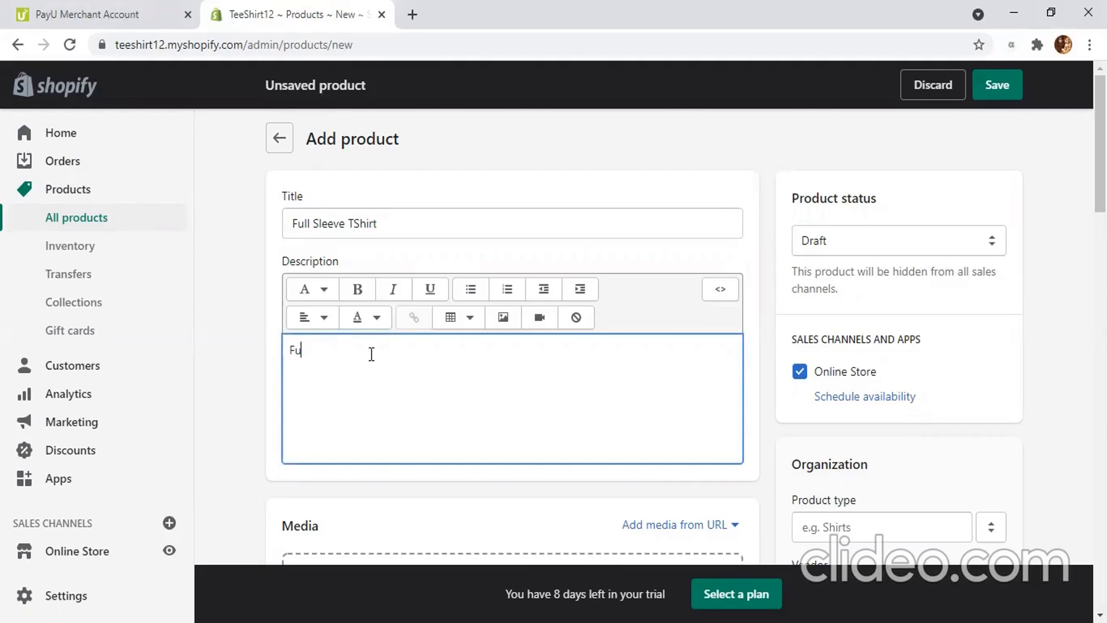
type("ll Tshirt Sleeve")
Step: Upload the image full-sleeve.jpeg from the Downloads folder to the product's media
scroll(252, 362, "down", 1)
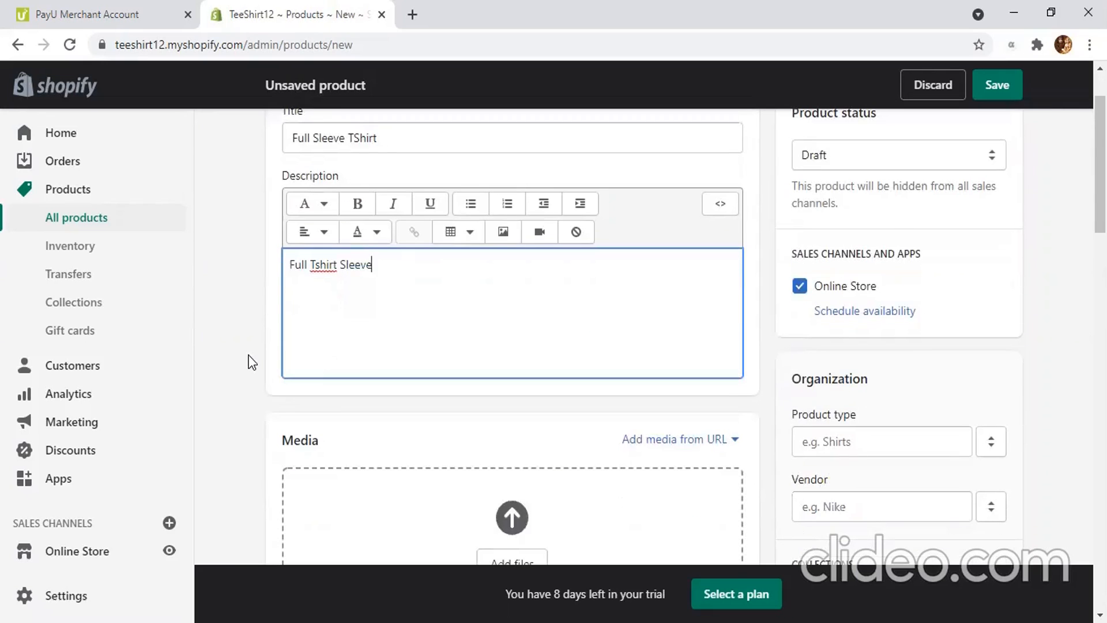
scroll(252, 362, "down", 1)
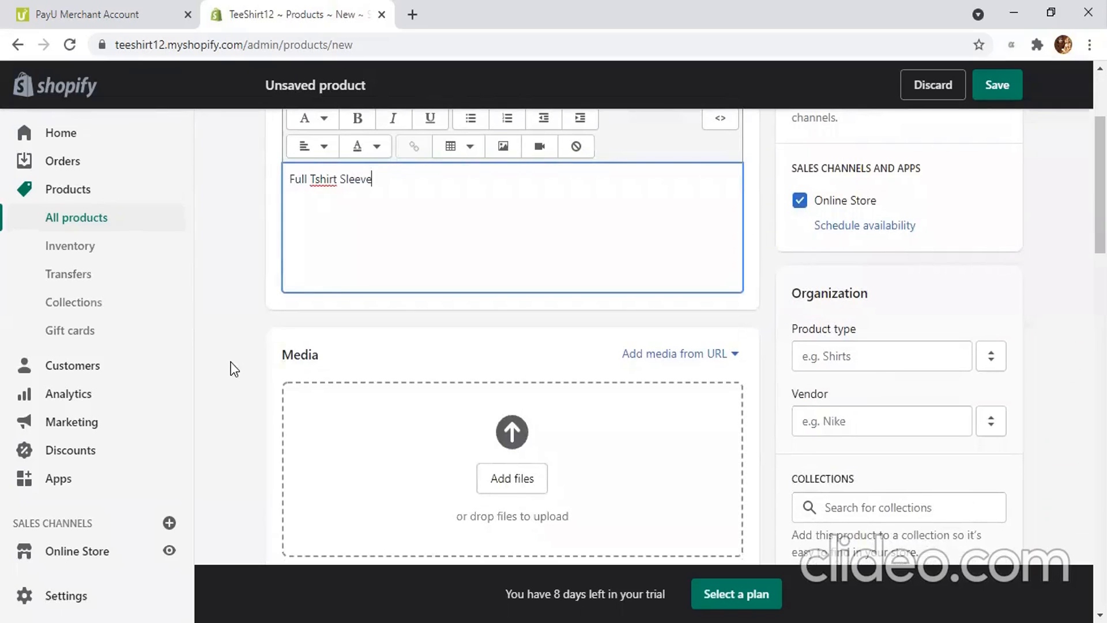
scroll(234, 369, "down", 2)
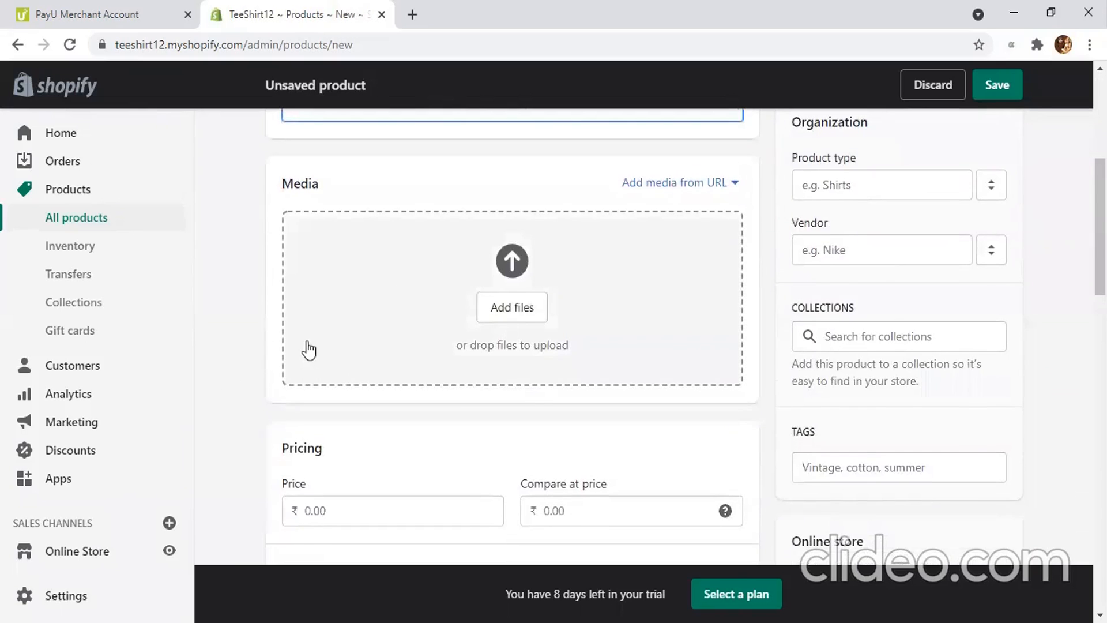
scroll(309, 346, "up", 4)
scroll(248, 305, "down", 4)
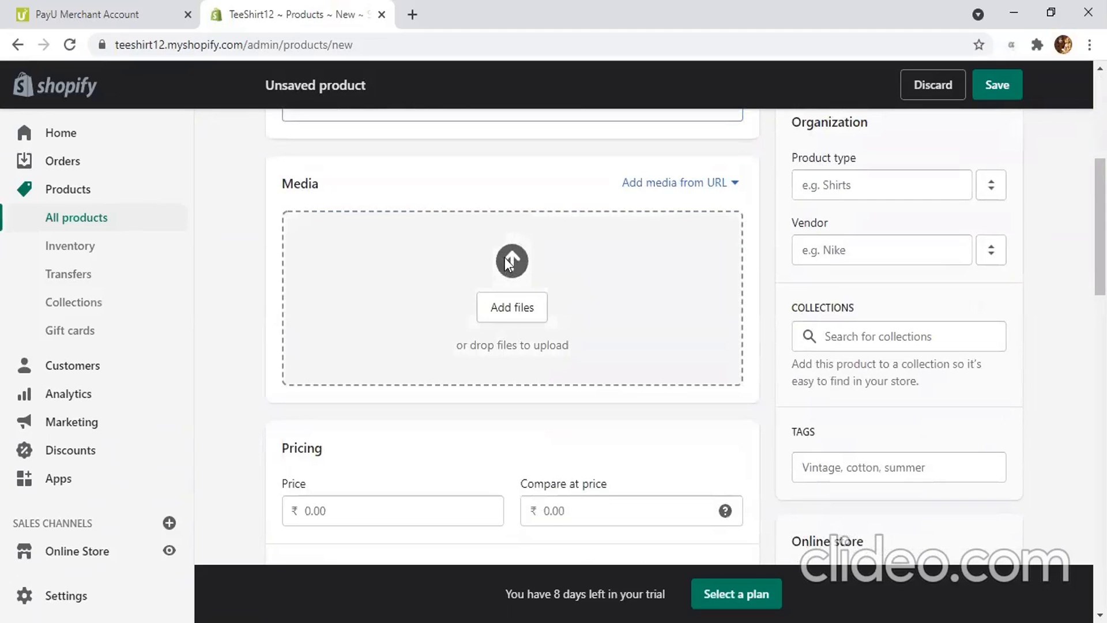
left_click(506, 262)
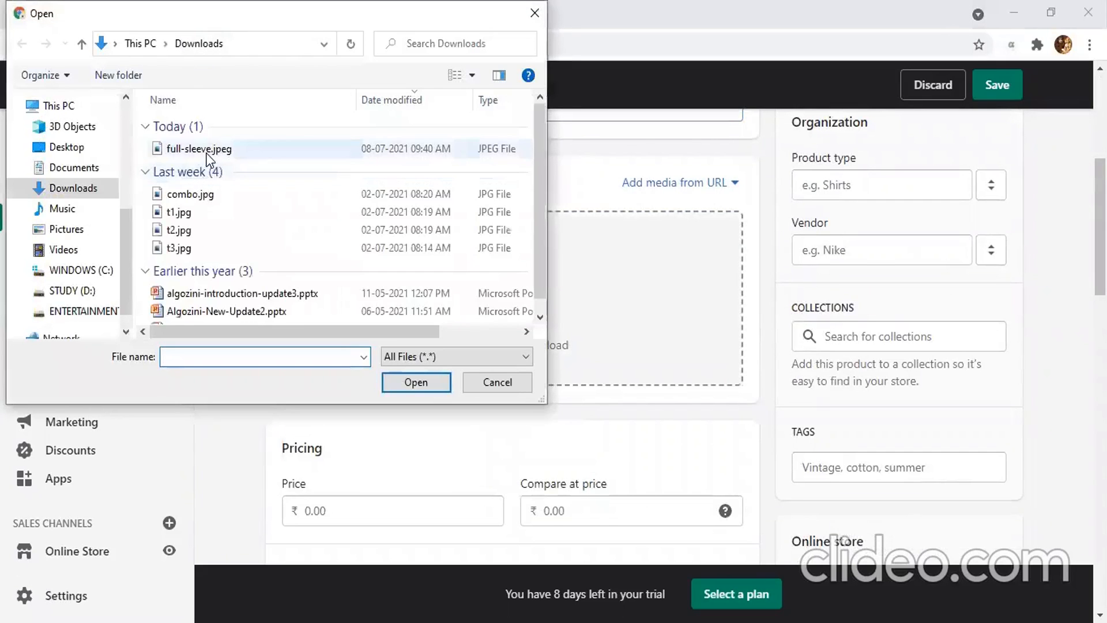
left_click(202, 151)
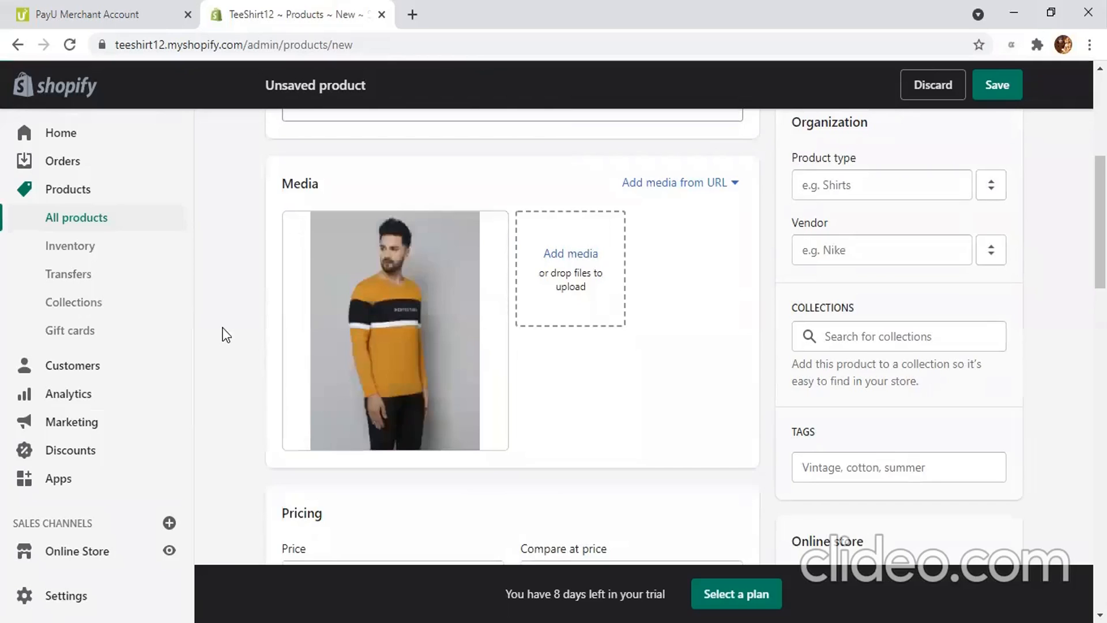
Step: Set the product's price to ₹200, compare-at price to ₹250 and cost per item to ₹190
scroll(223, 329, "down", 5)
left_click(341, 323)
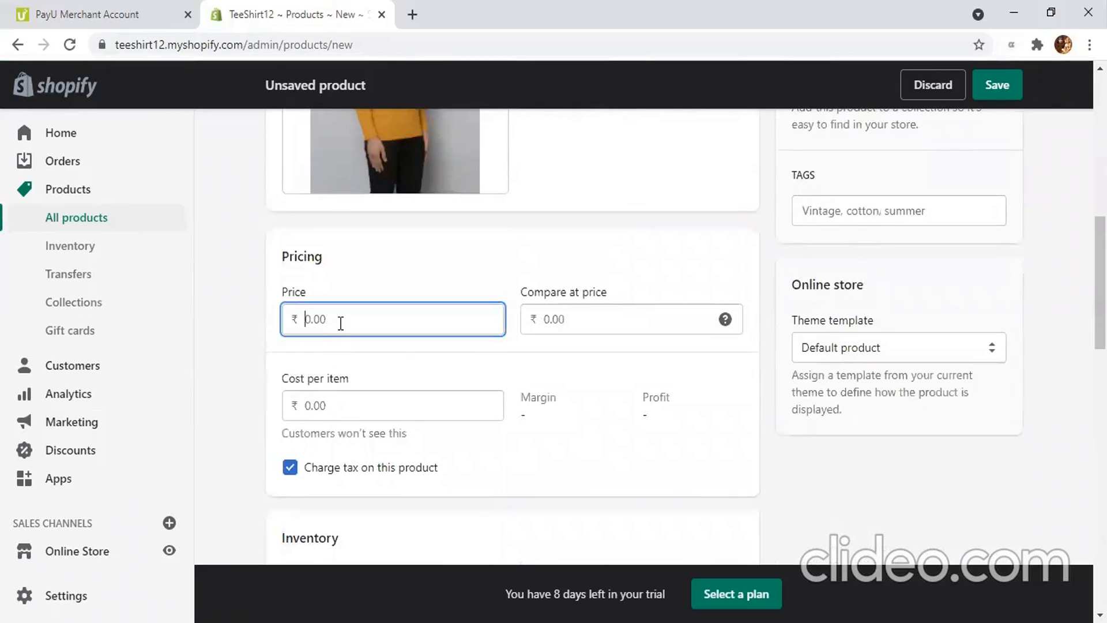
type("200")
left_click(598, 313)
type("250")
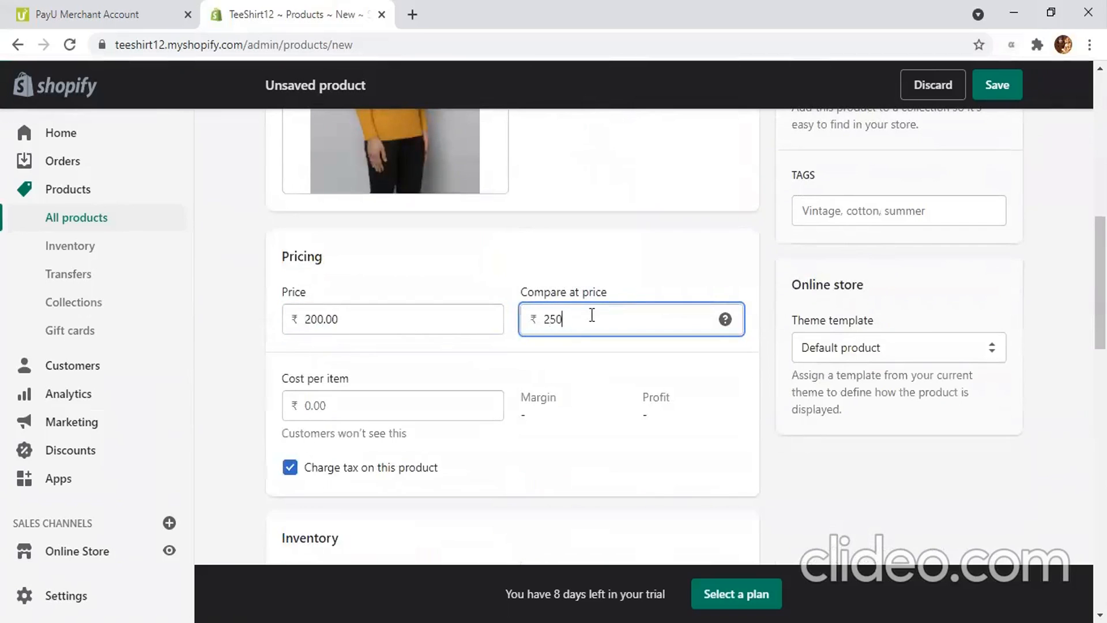
scroll(574, 326, "down", 1)
scroll(571, 323, "down", 3)
left_click(375, 234)
type("190")
Step: Set the product's SKU to 12 and its available quantity to 10
scroll(372, 234, "down", 2)
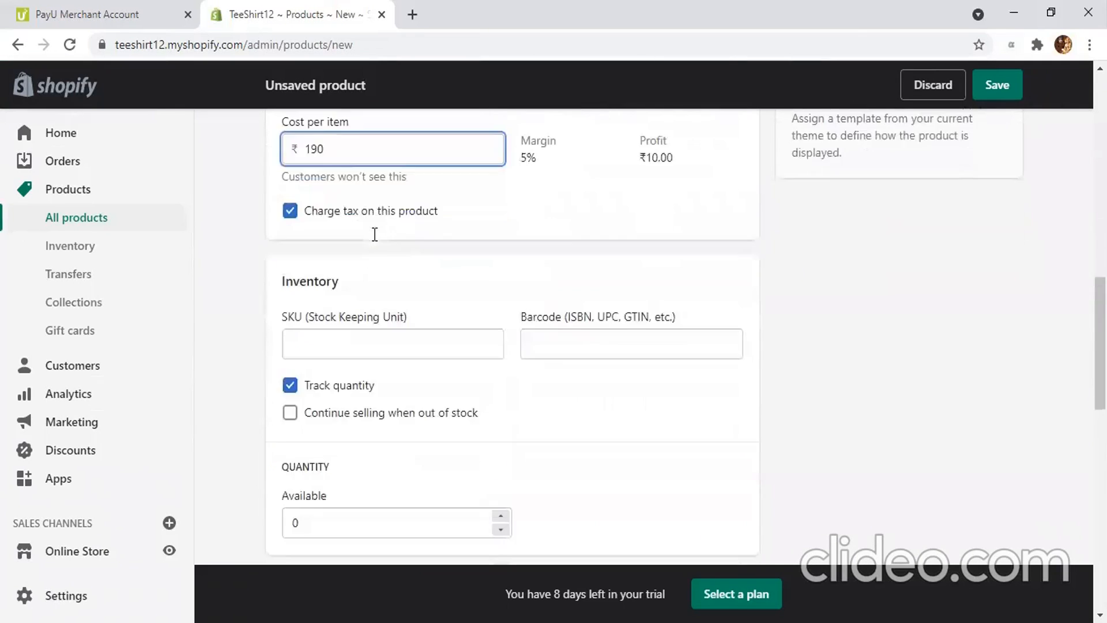
left_click(327, 343)
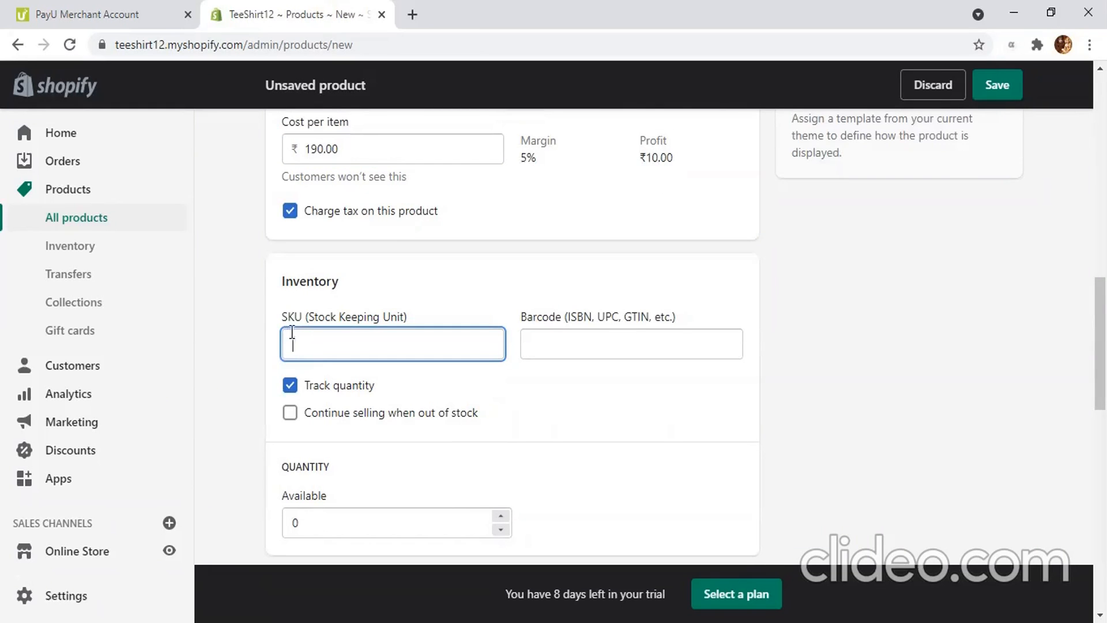
type("12")
scroll(356, 422, "down", 2)
left_click(363, 435)
key("BackSpace")
type("10")
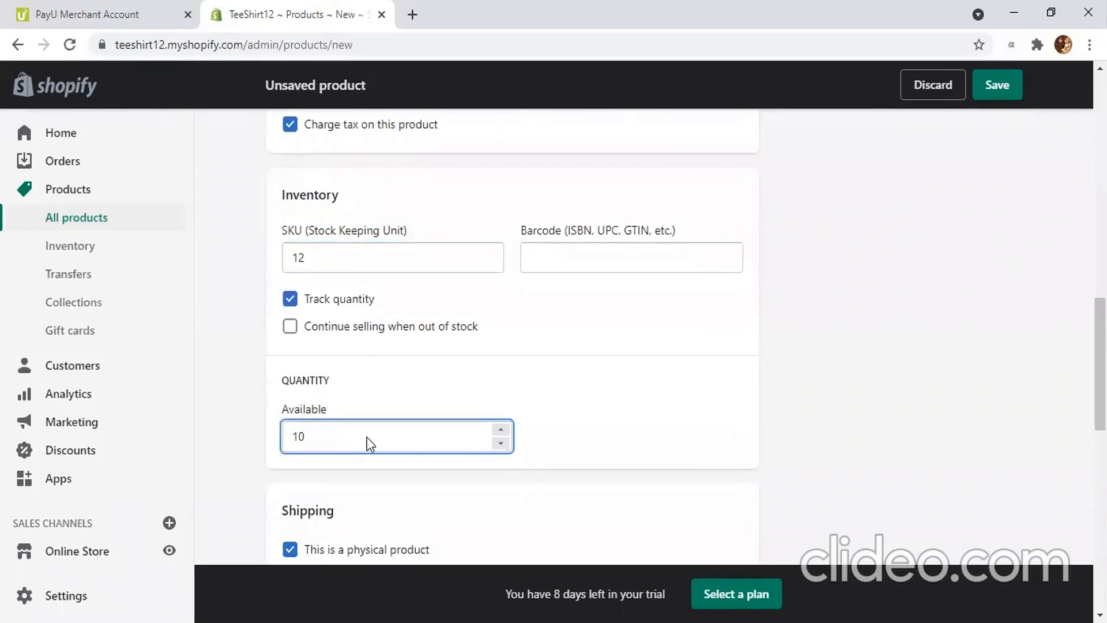
Step: Set the product's shipping weight to 0.100 kg
scroll(366, 437, "down", 5)
left_click(335, 335)
key("BackSpace")
key("BackSpace")
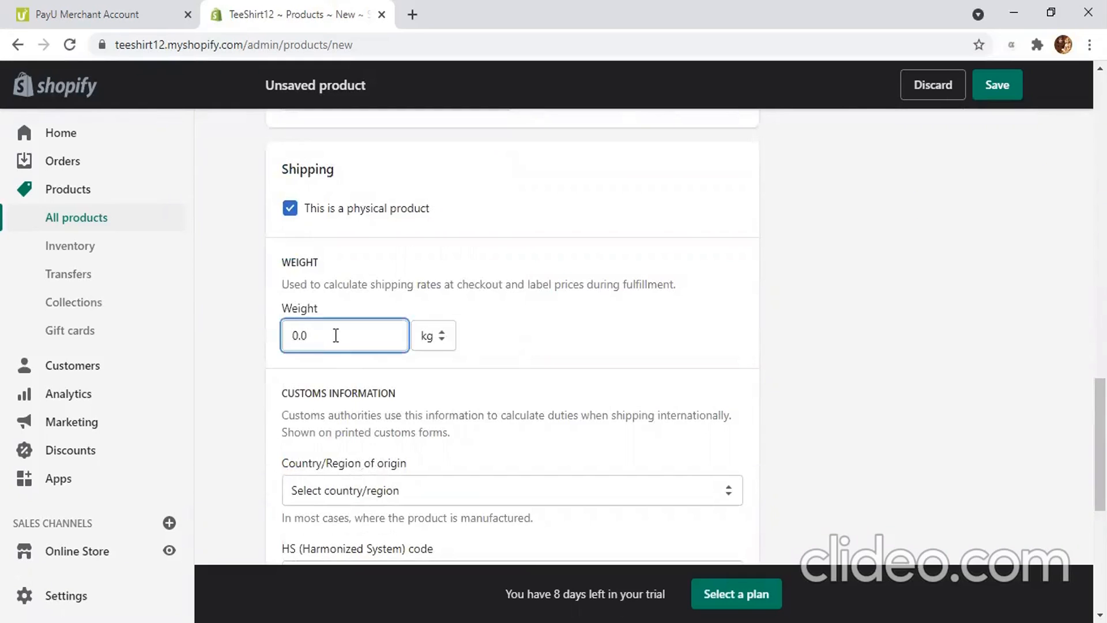
type(".100")
Step: Fill in the customs information with India as the country of origin and 1563.24 as the HS code
scroll(335, 335, "down", 4)
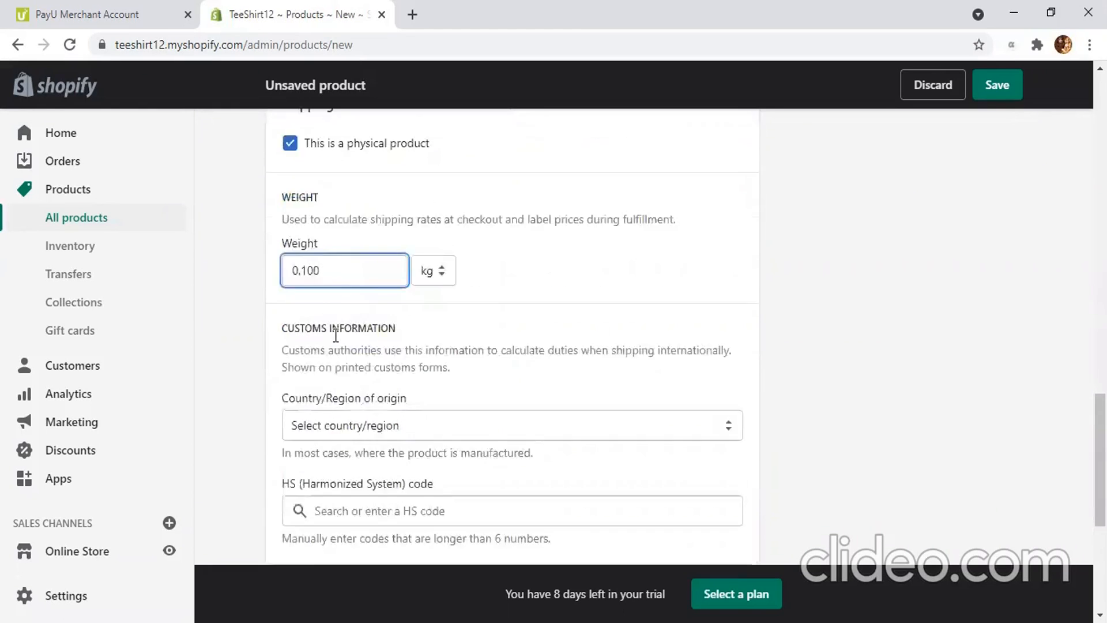
left_click(369, 239)
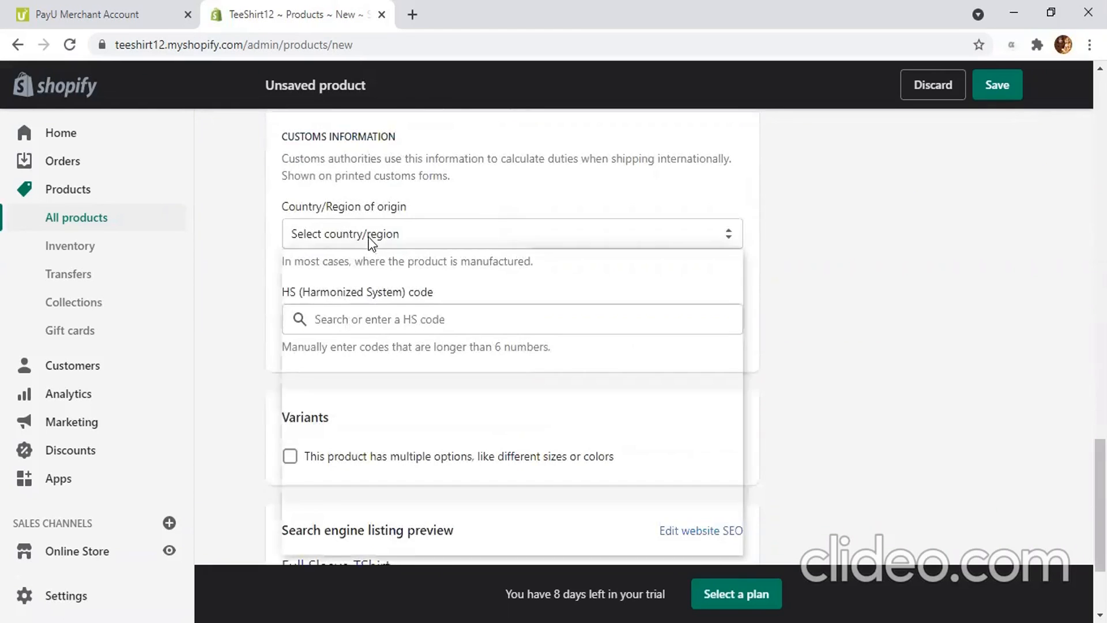
type("in")
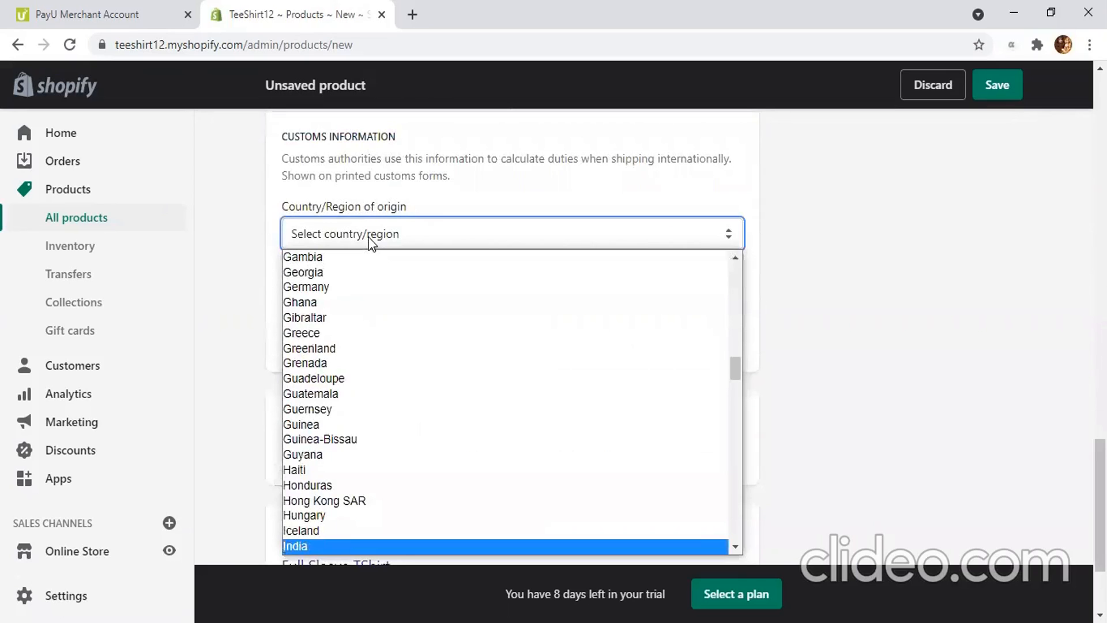
key("Return")
scroll(366, 237, "down", 2)
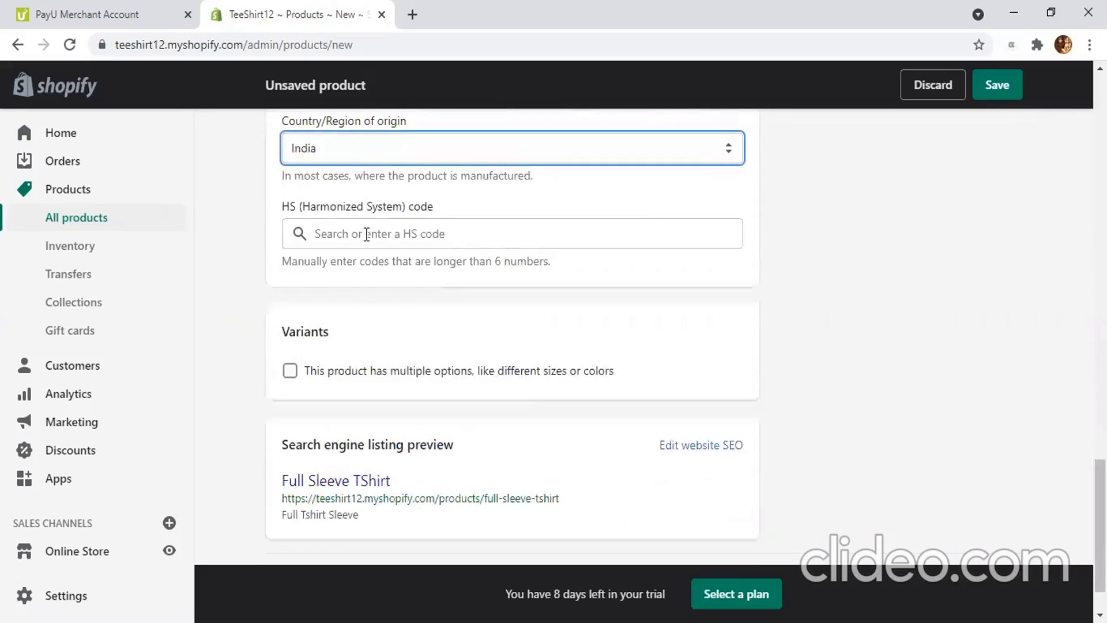
left_click(365, 233)
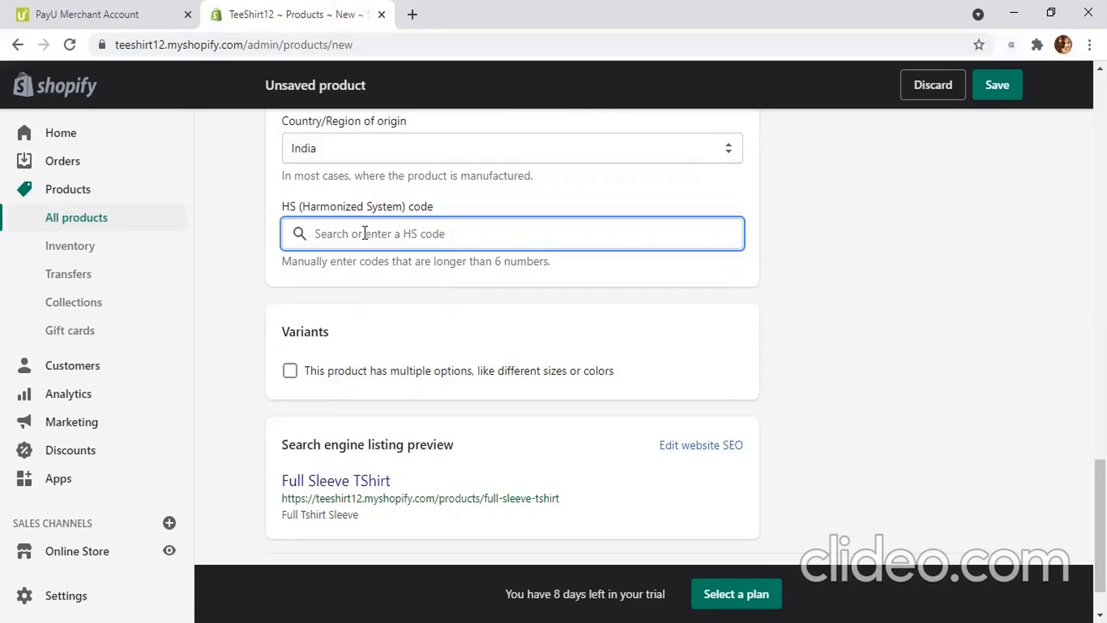
type("1563.24")
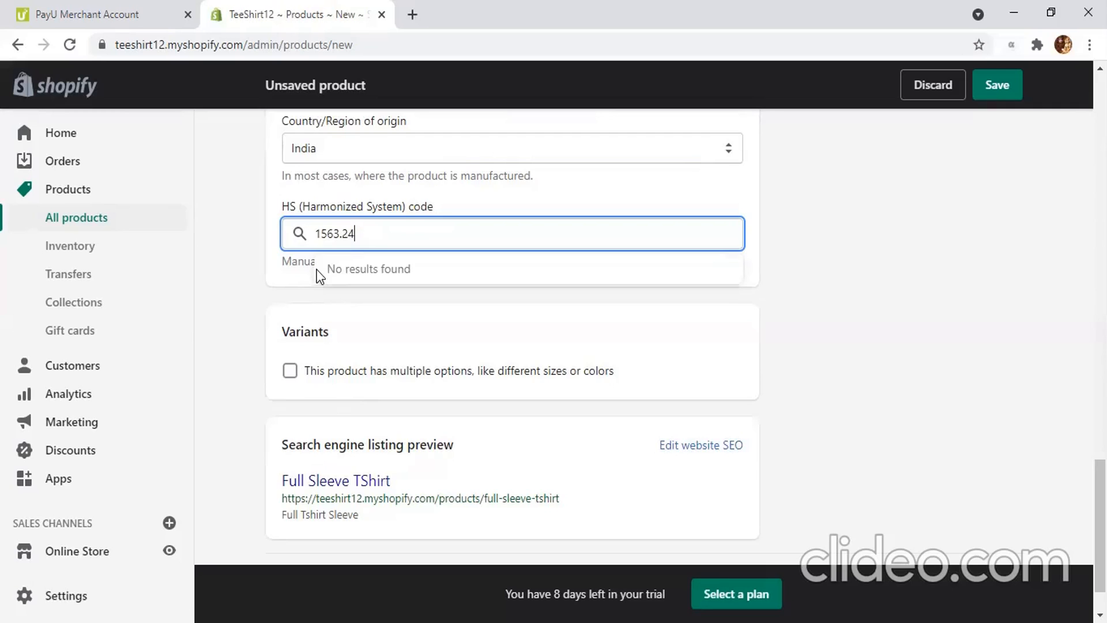
left_click(286, 297)
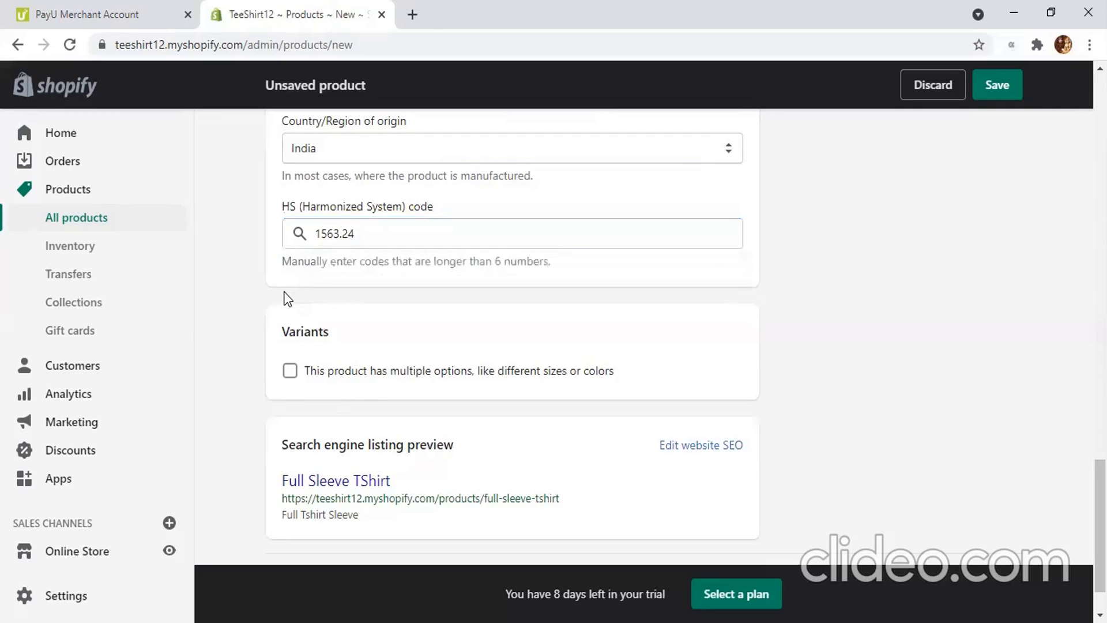
Step: Enable multiple options for the product and enter 42, 40 and 38 as the Size values
scroll(284, 292, "down", 1)
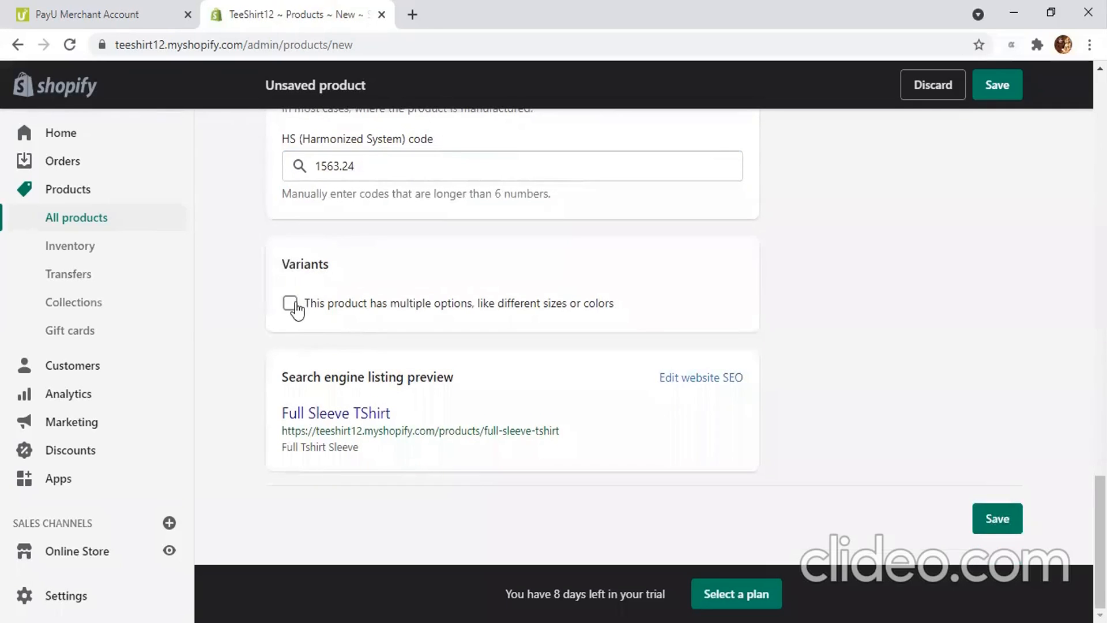
left_click(291, 304)
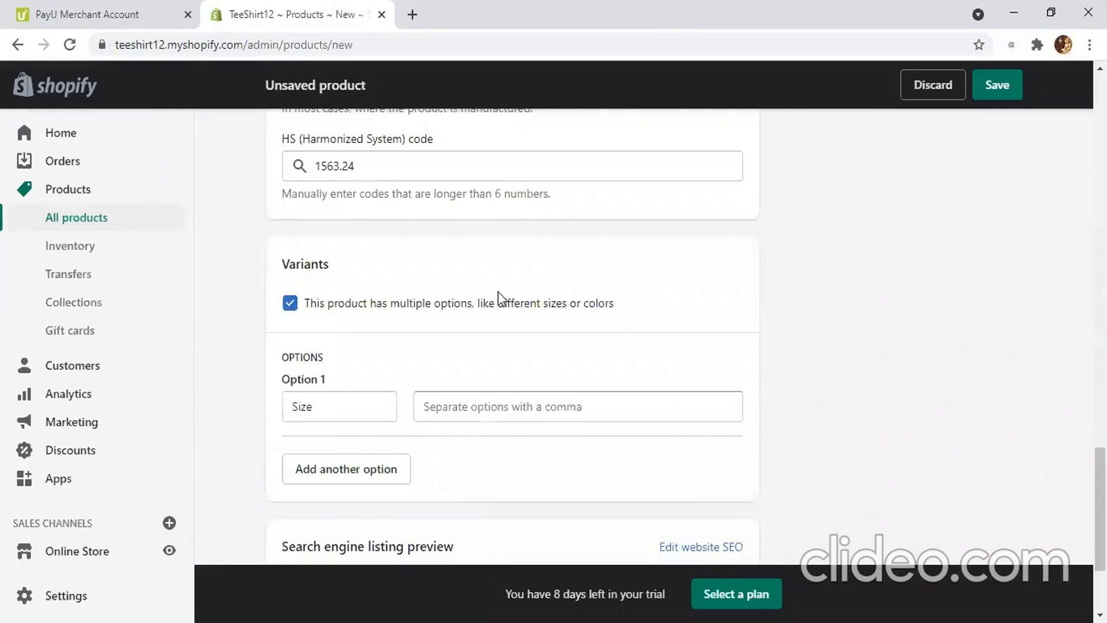
scroll(498, 298, "down", 1)
left_click(471, 330)
type("42")
key("Return")
type("40")
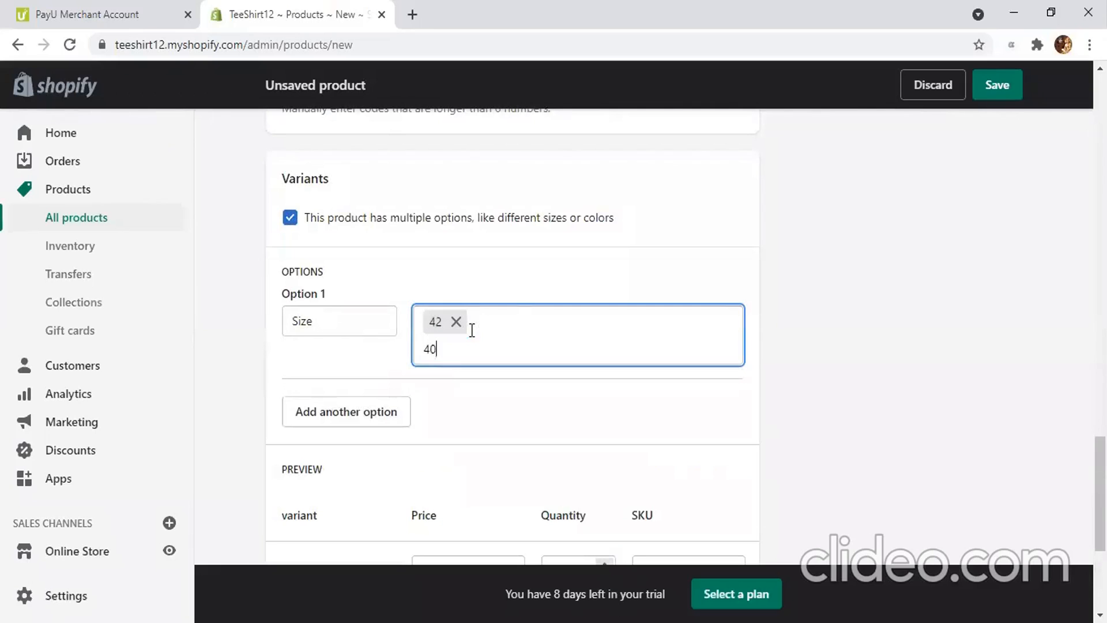
key("Return")
type("38")
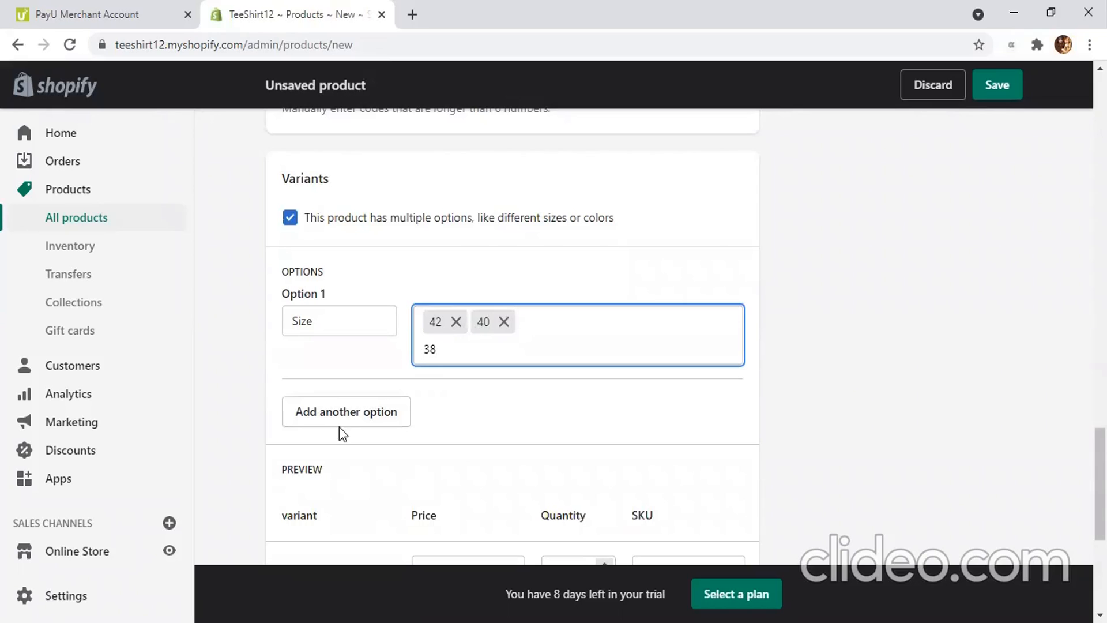
Step: Add a second variant option, Color, with the values orange, green and red
left_click(346, 411)
left_click(433, 431)
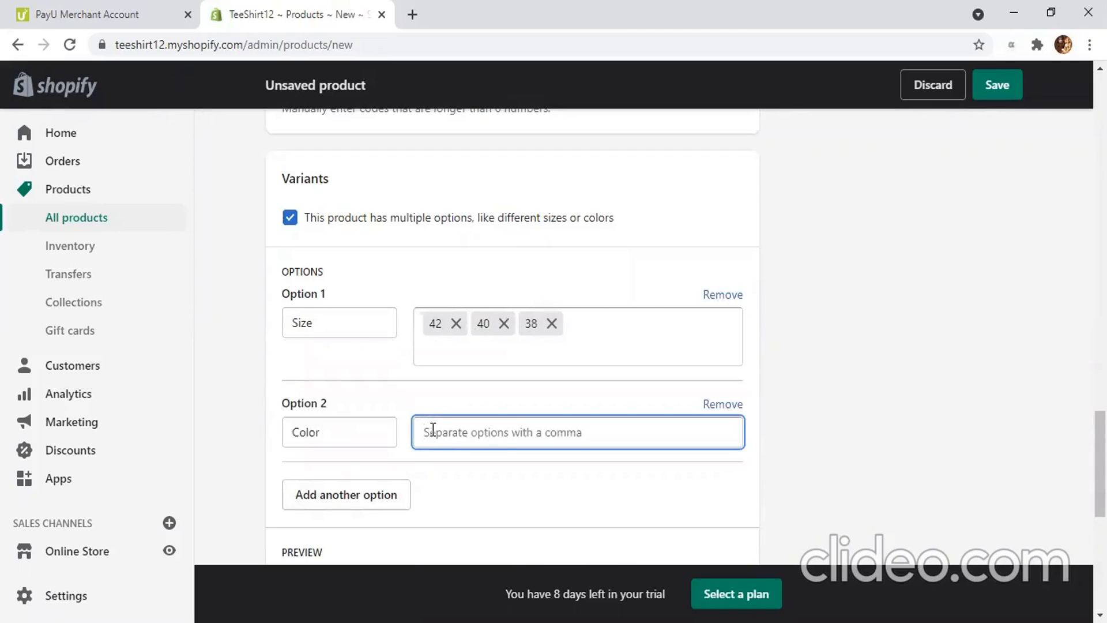
type("orange")
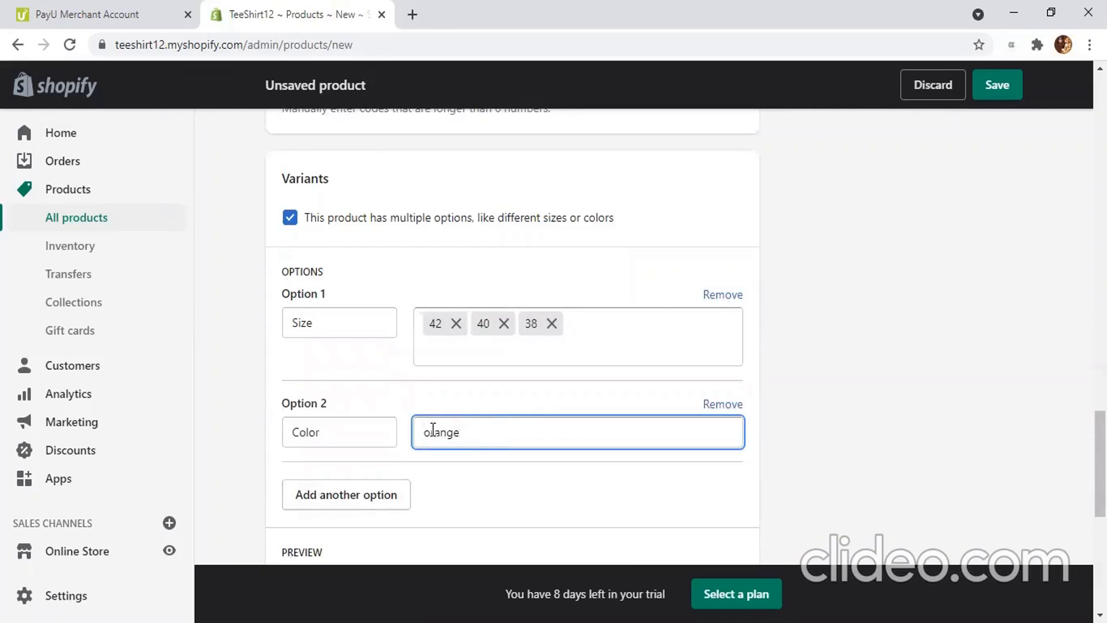
key("Return")
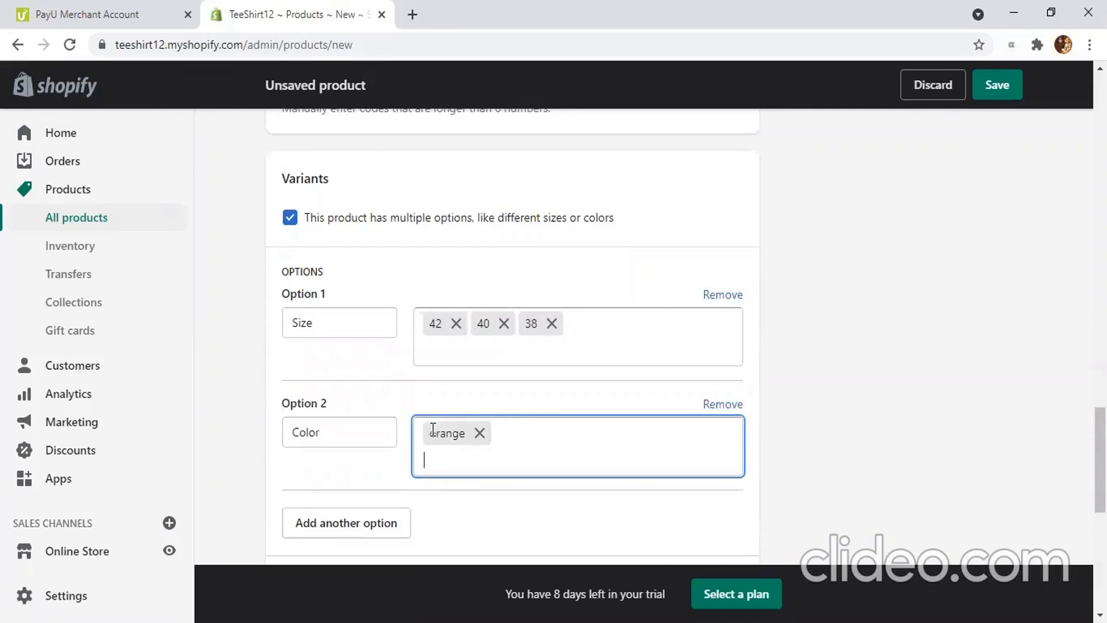
type("green")
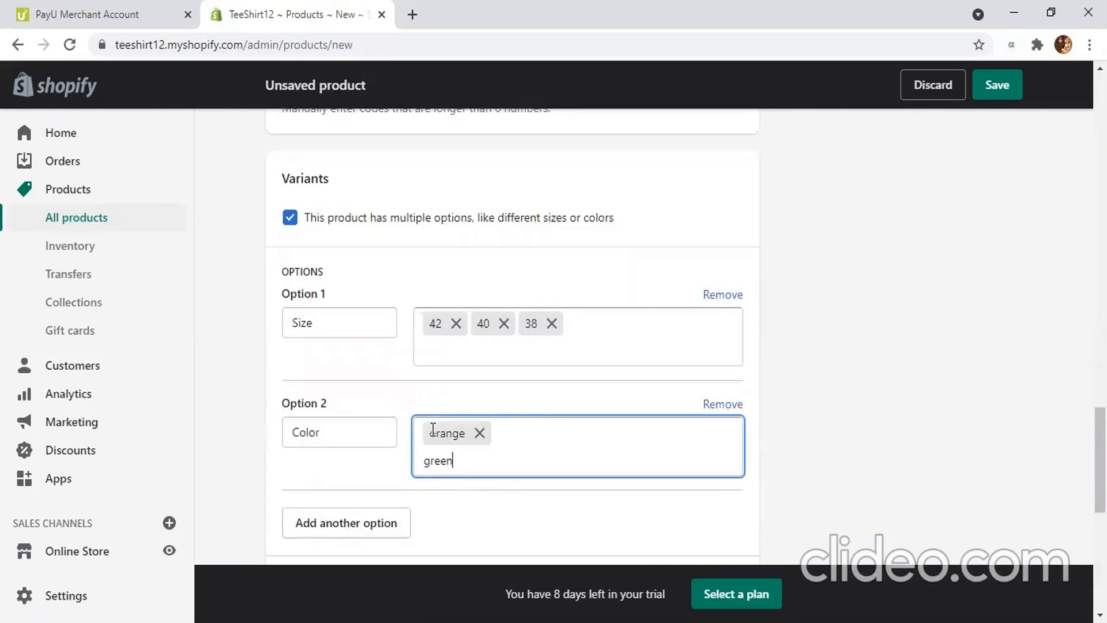
key("Return")
type("red")
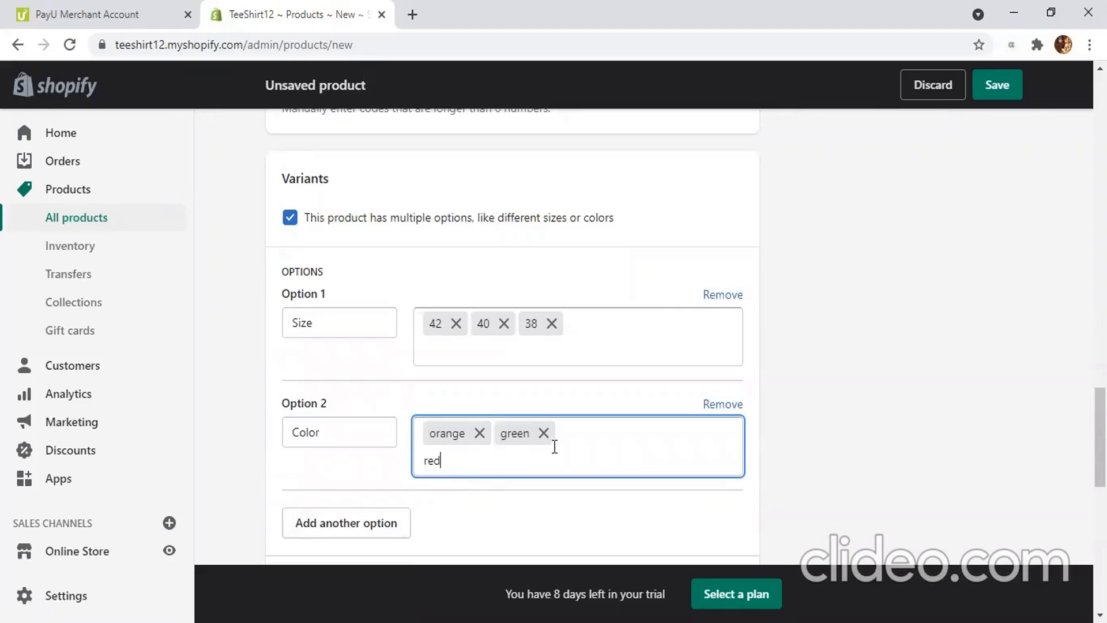
scroll(383, 346, "down", 3)
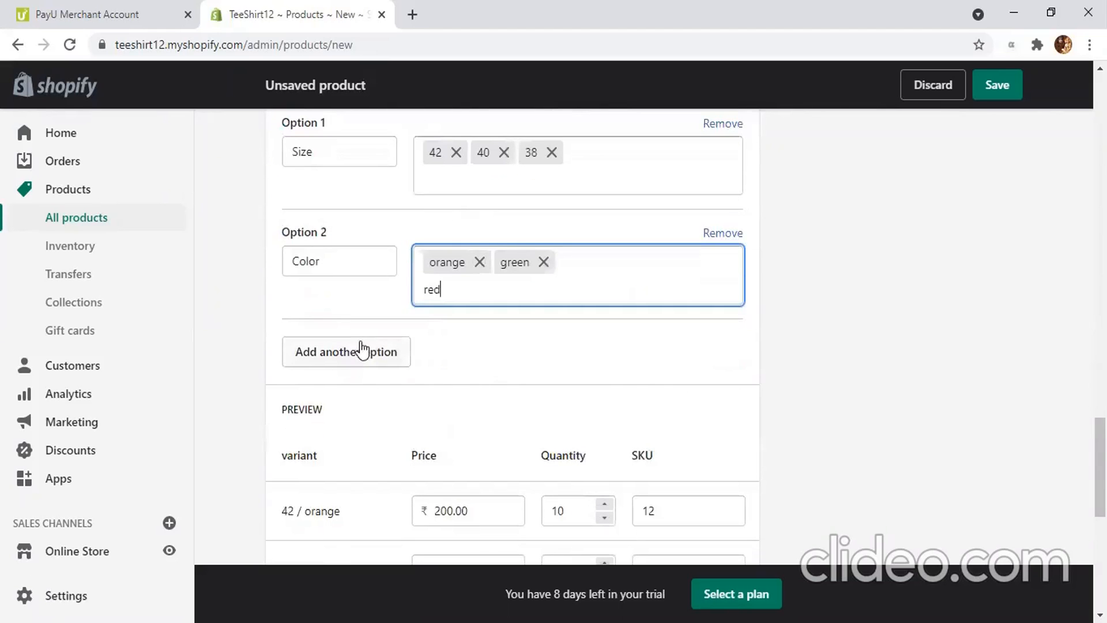
Step: Add a third variant option, Material, with the value Cotton, and save the new product
left_click(361, 350)
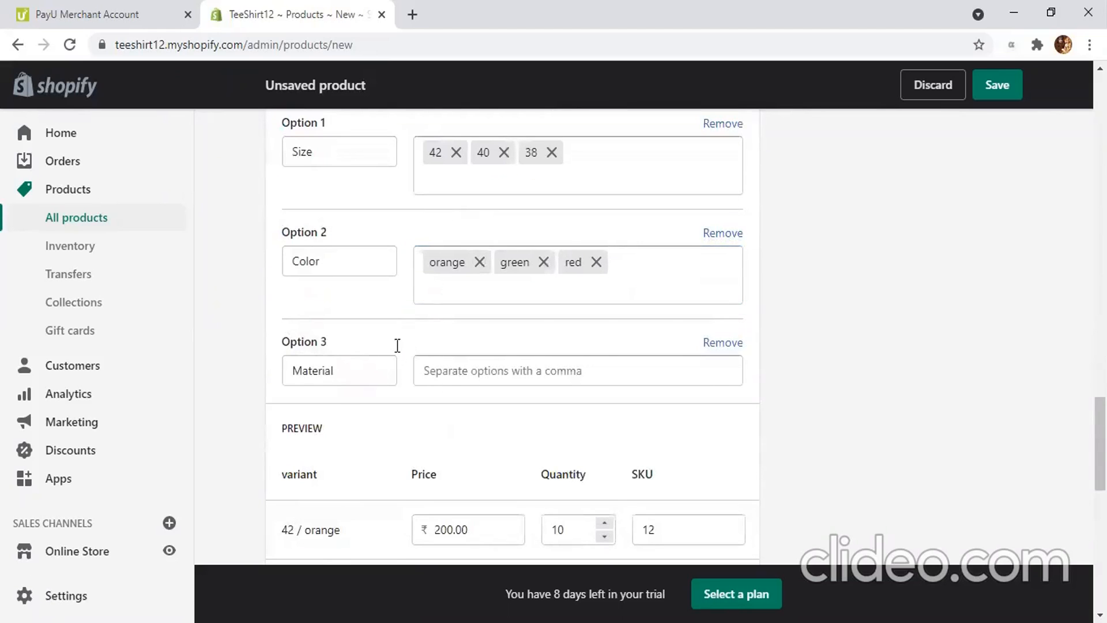
left_click(470, 375)
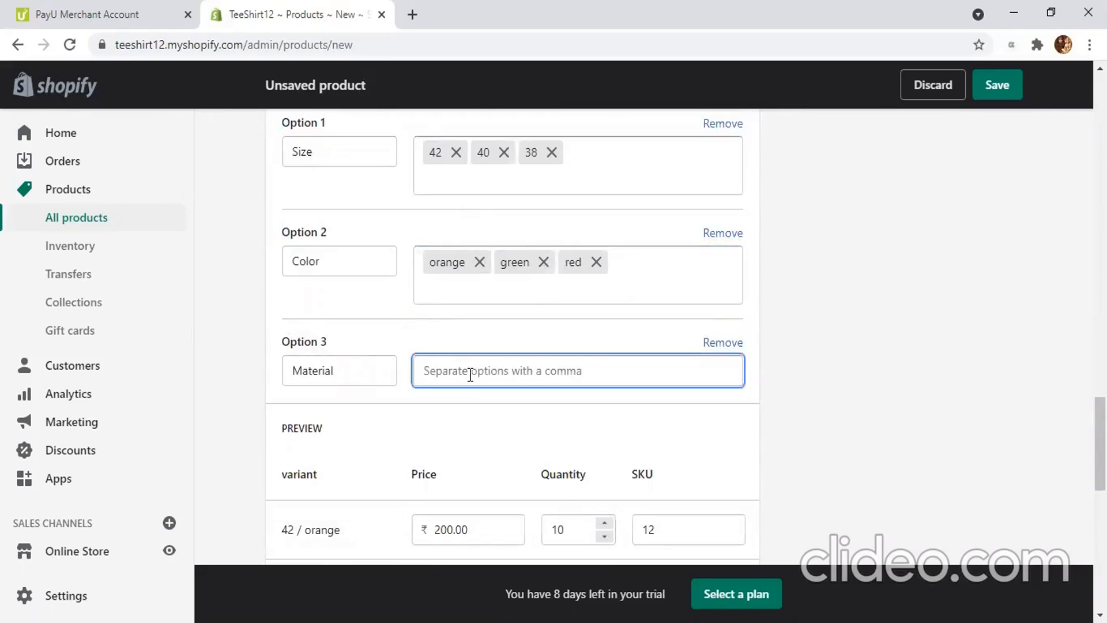
type("Cotton")
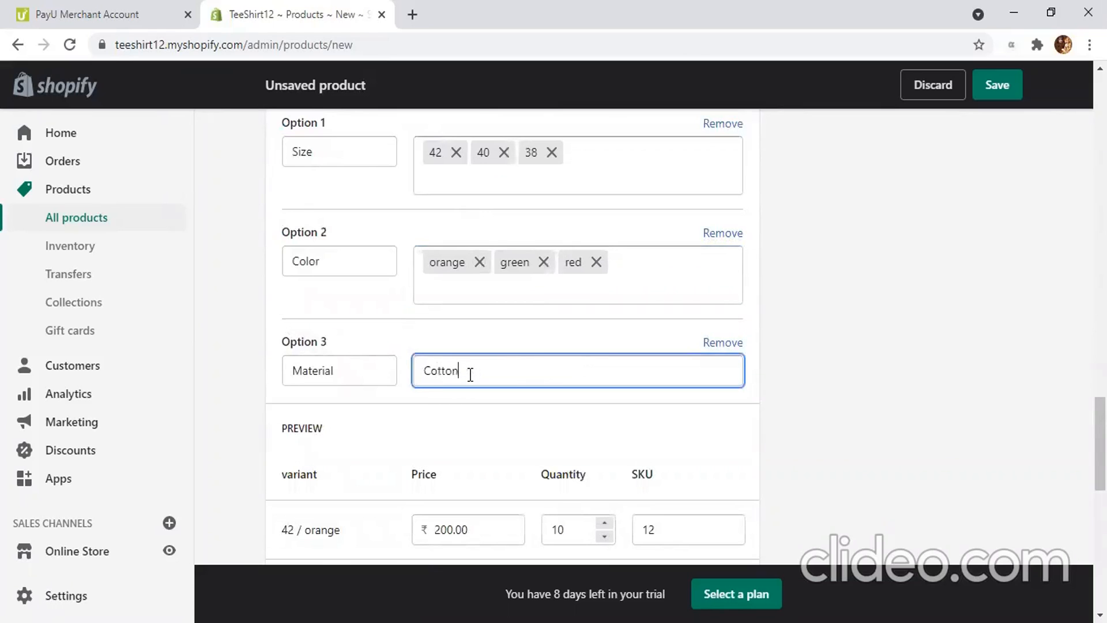
scroll(470, 374, "down", 2)
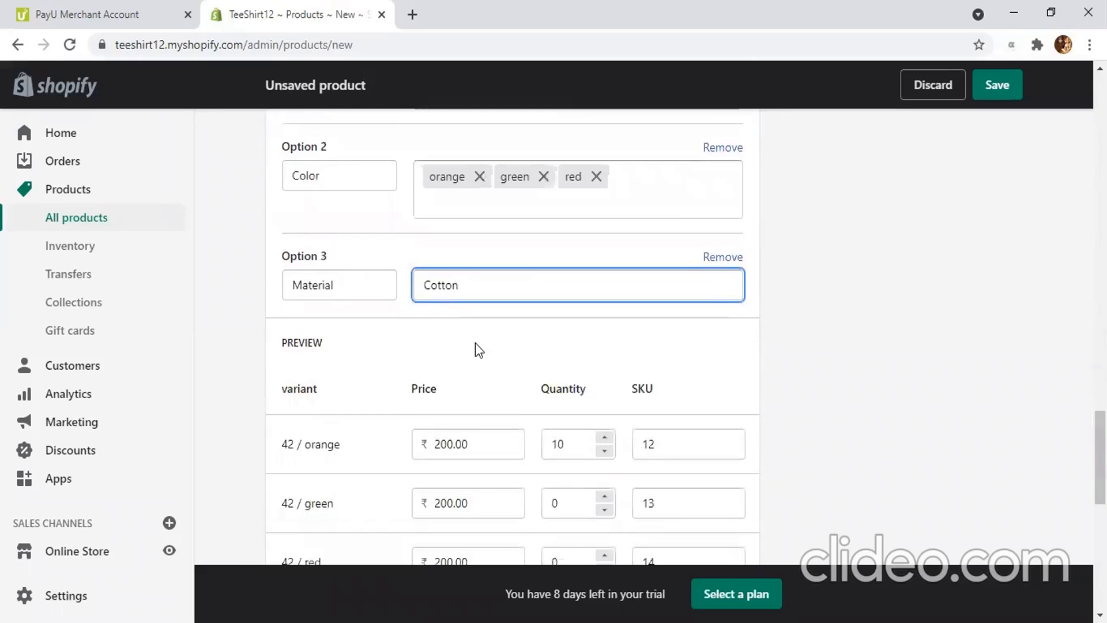
scroll(475, 344, "down", 10)
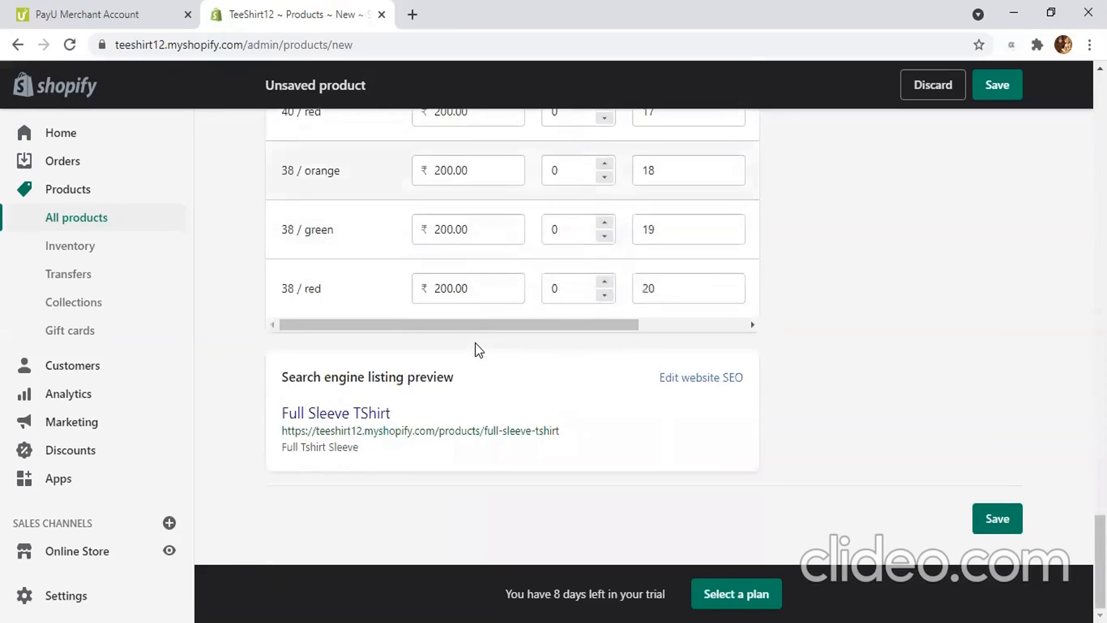
left_click(996, 519)
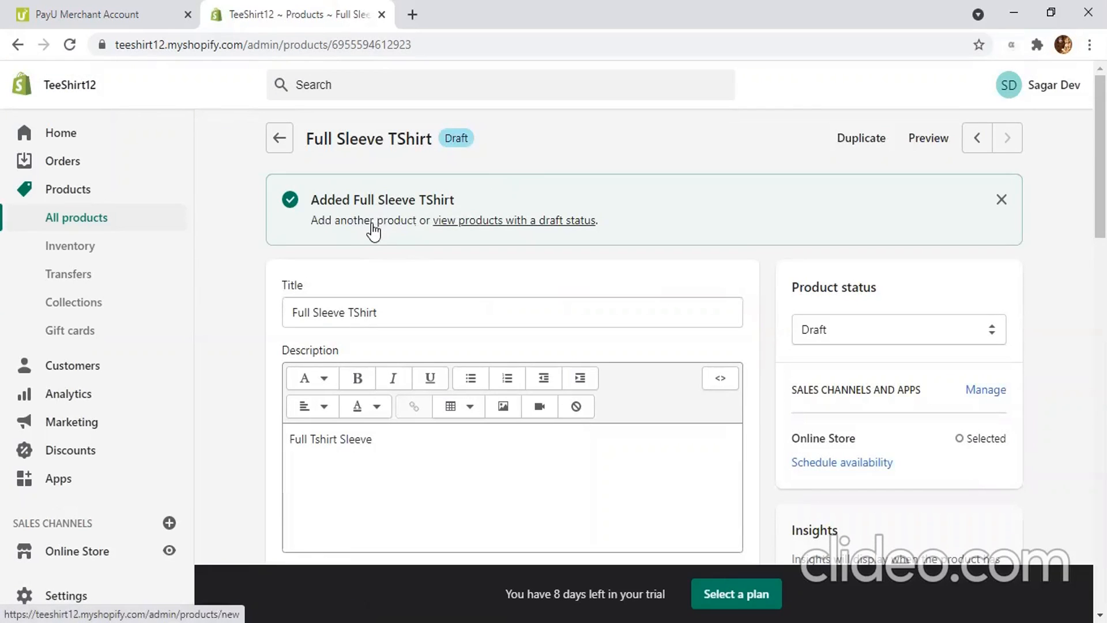
Step: Review the store's product list by status, covering draft, all, active and archived products
left_click(500, 219)
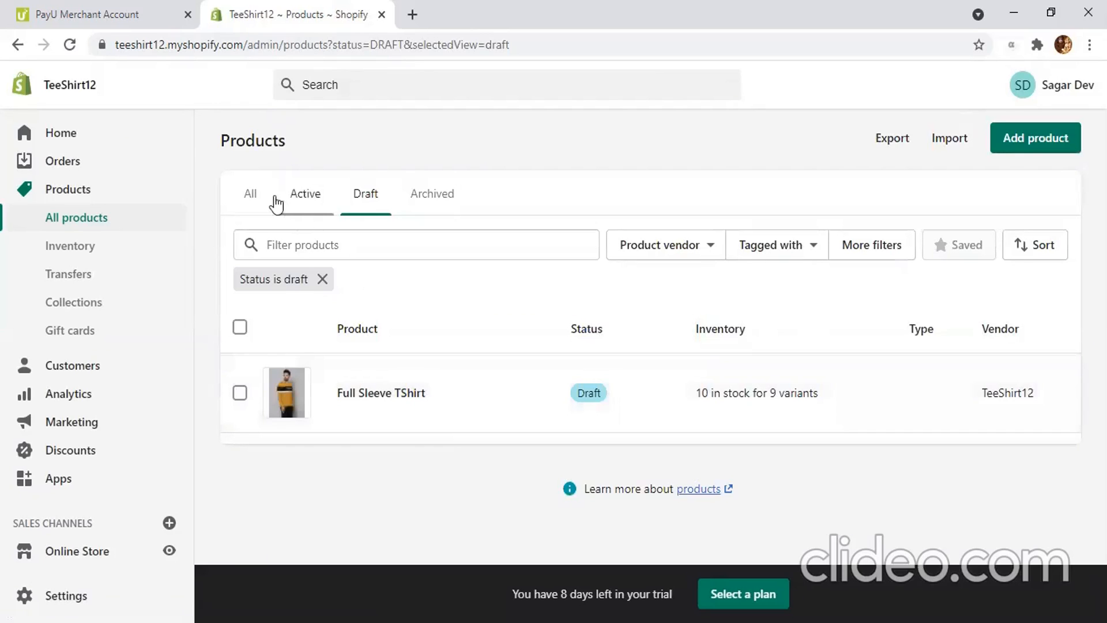
left_click(253, 195)
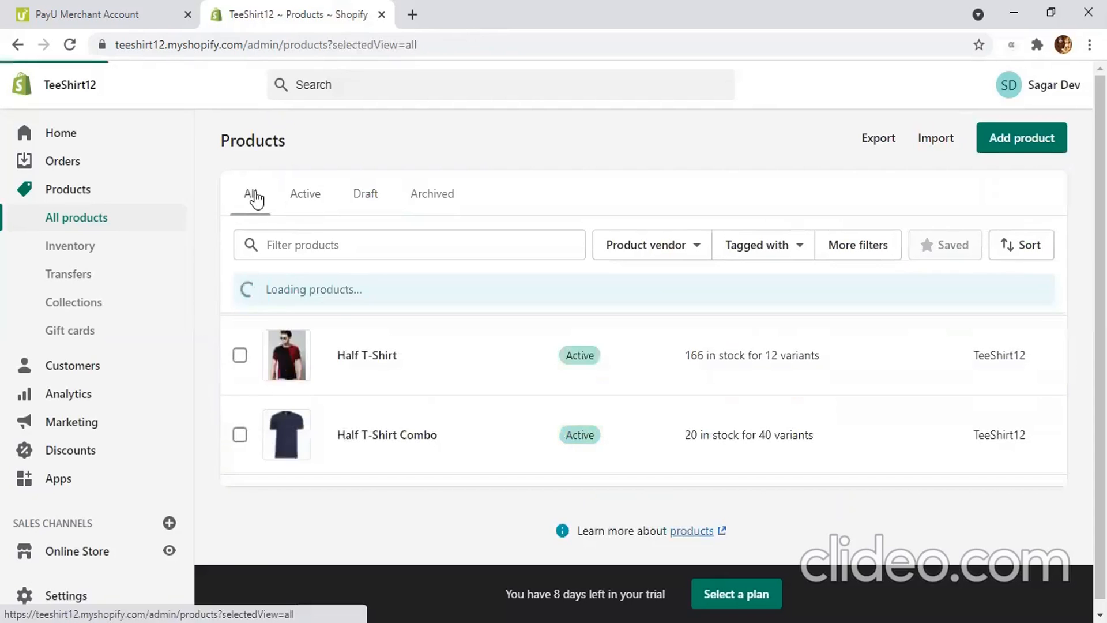
scroll(340, 309, "down", 2)
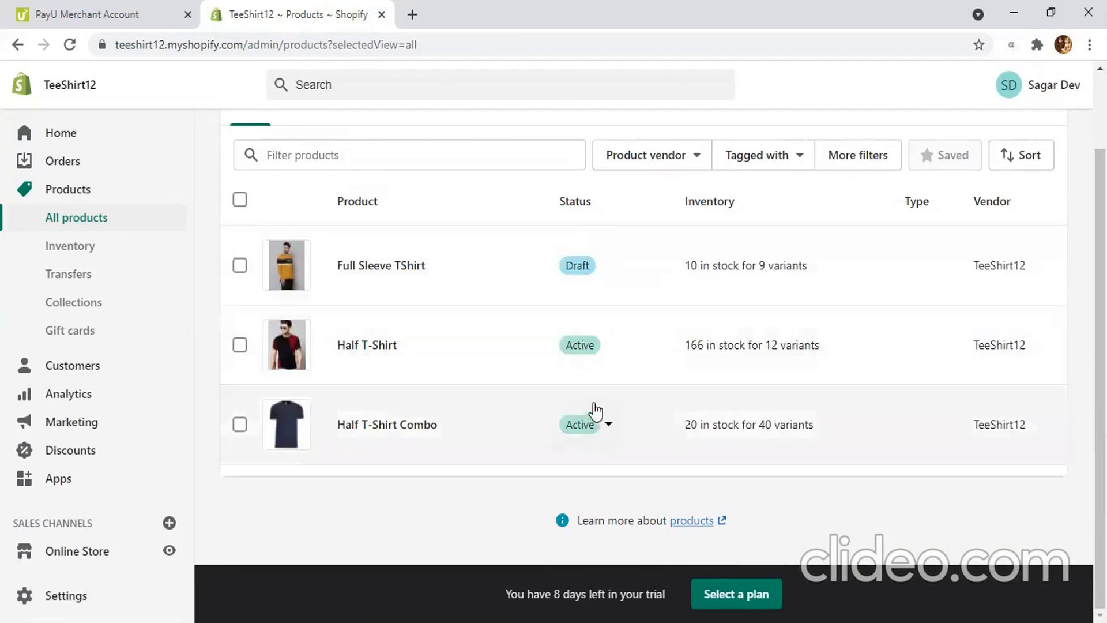
scroll(595, 405, "up", 2)
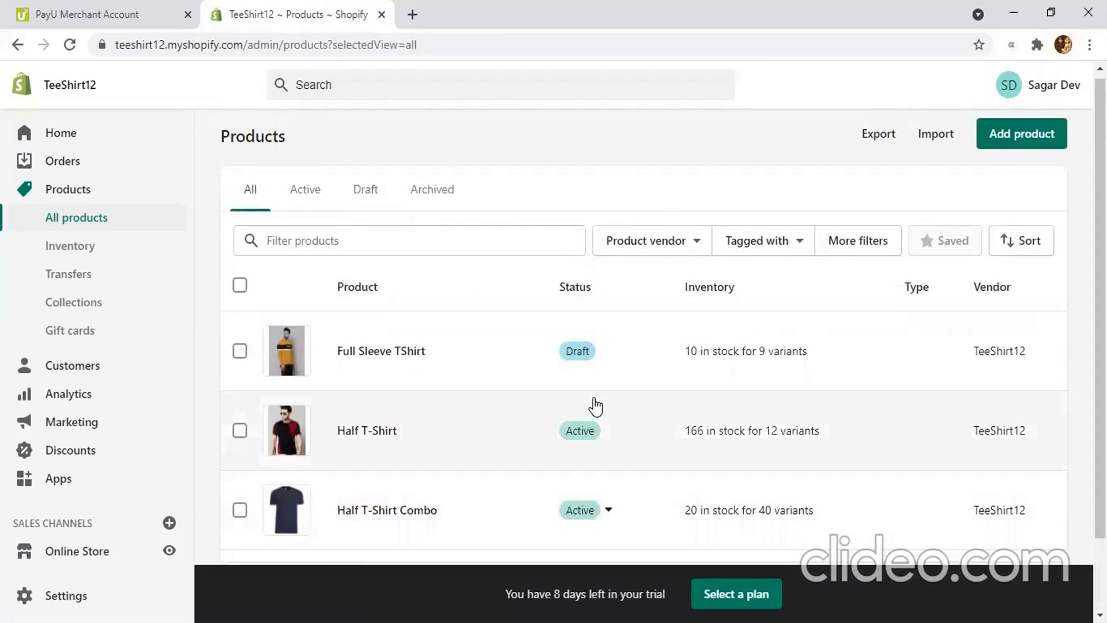
scroll(593, 403, "down", 2)
scroll(594, 402, "up", 2)
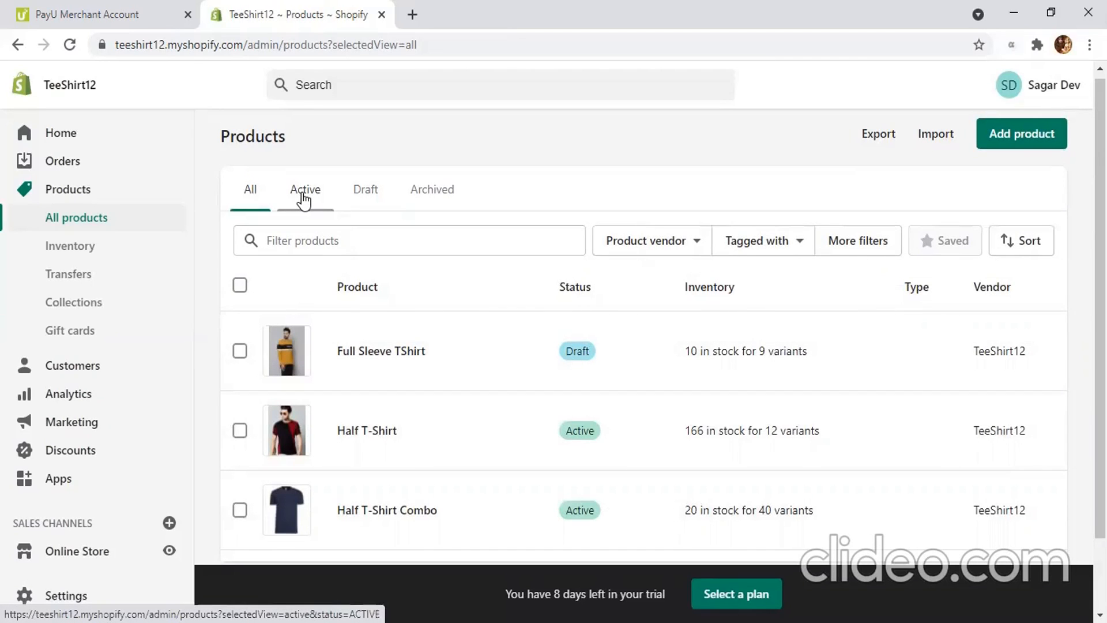
left_click(304, 198)
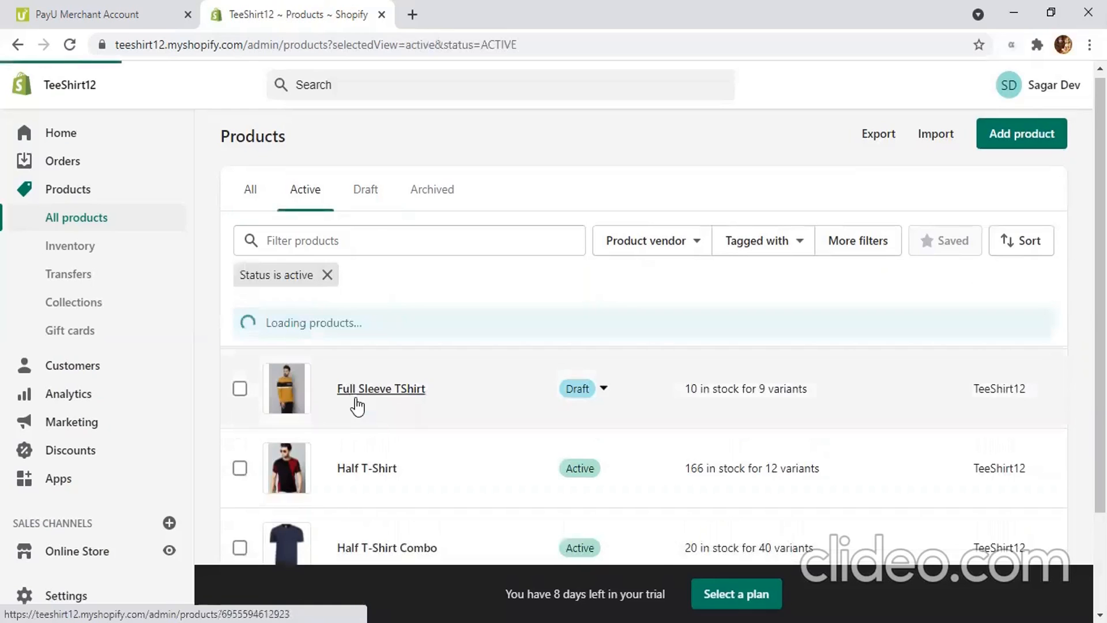
left_click(366, 194)
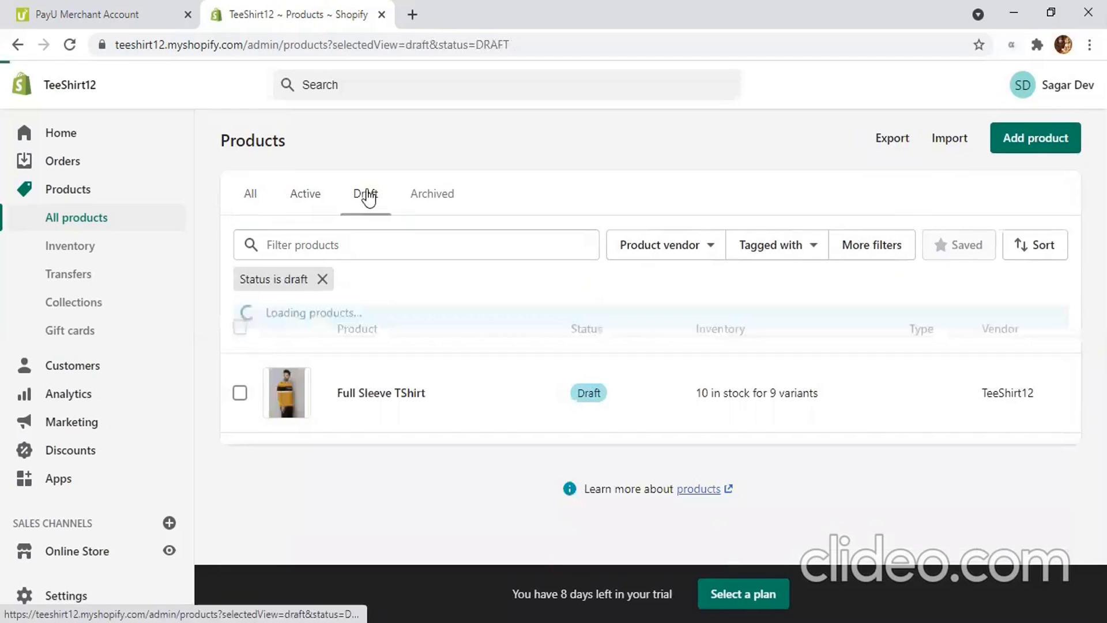
left_click(437, 201)
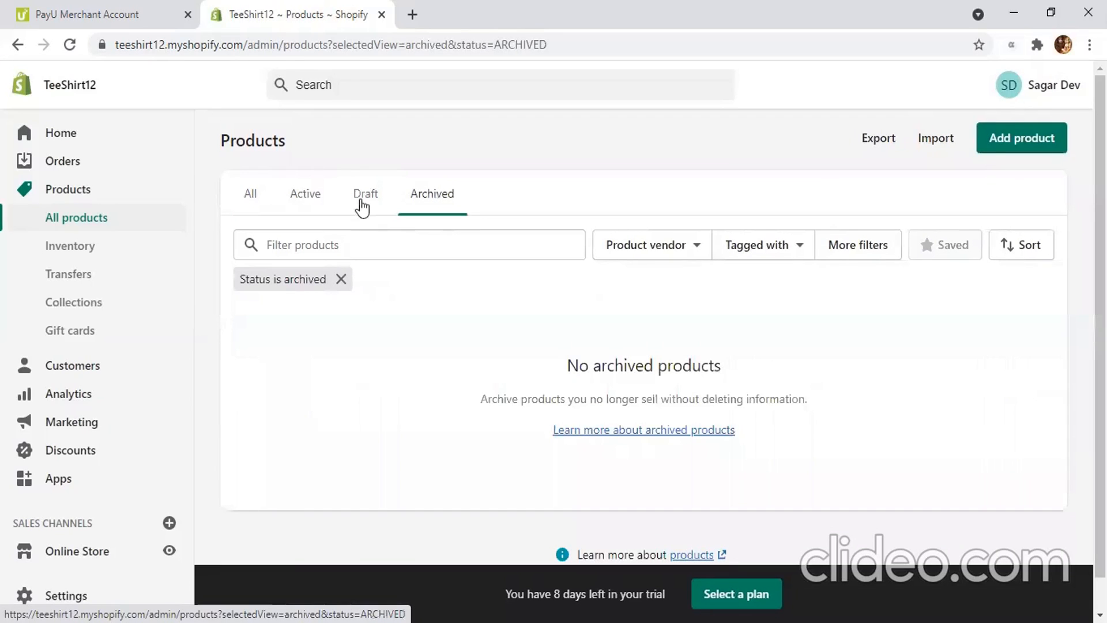
Step: Set the Full Sleeve TShirt product from the draft list as active and confirm the status change
left_click(361, 202)
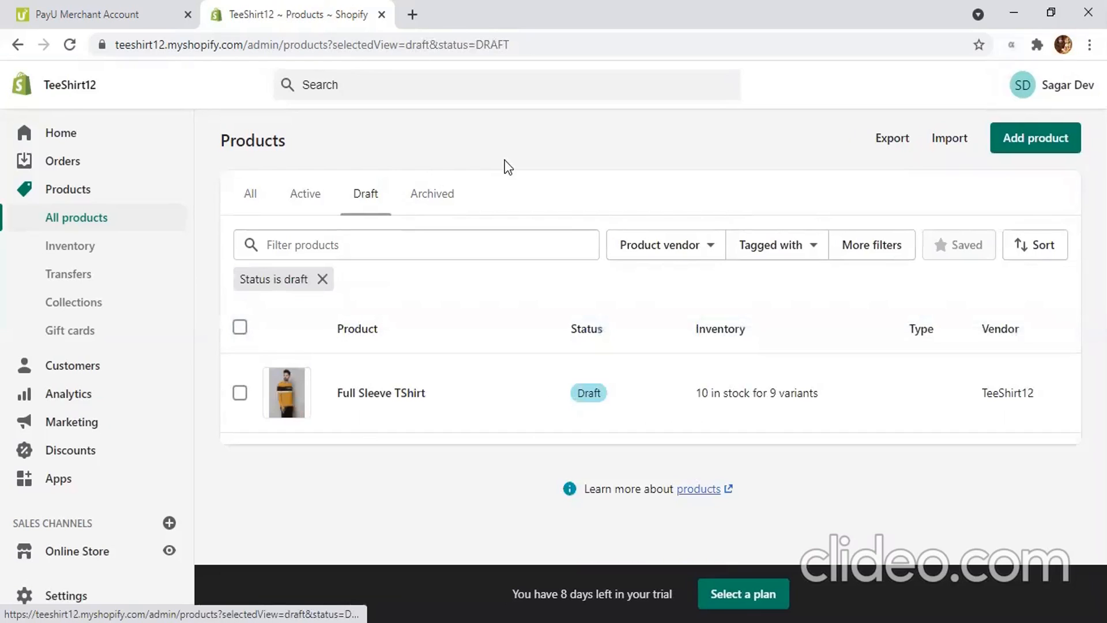
left_click(615, 396)
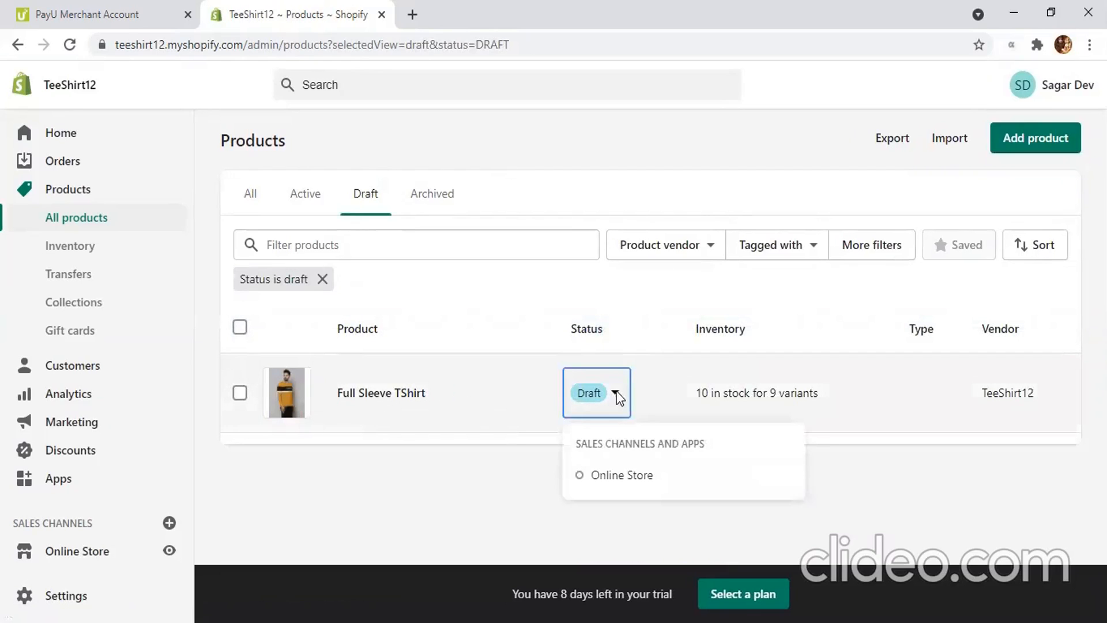
left_click(240, 393)
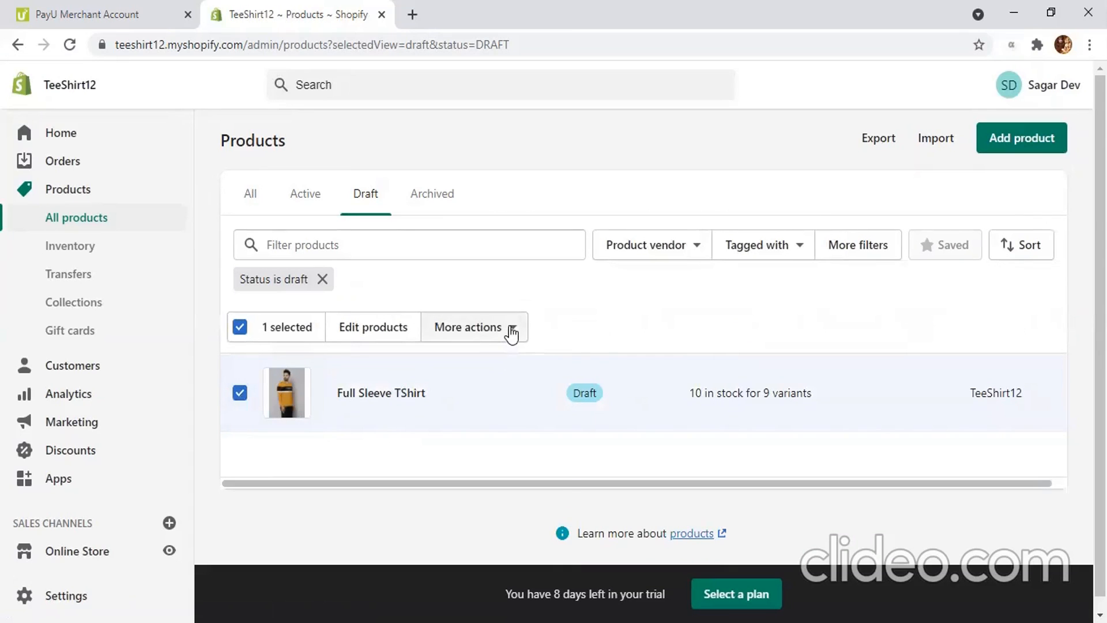
left_click(511, 331)
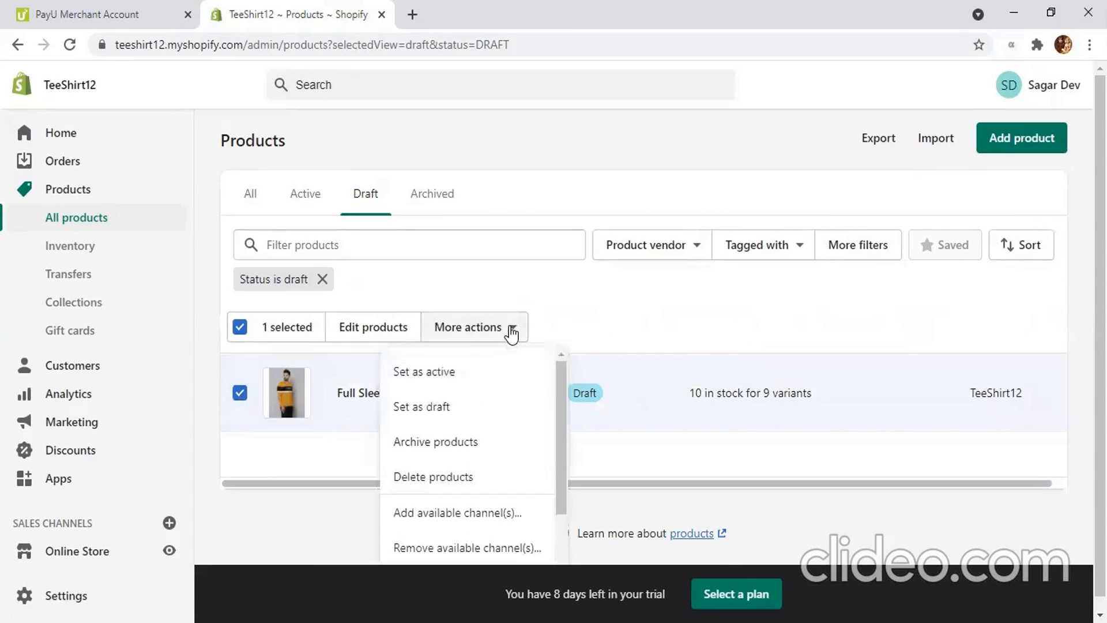
left_click(424, 382)
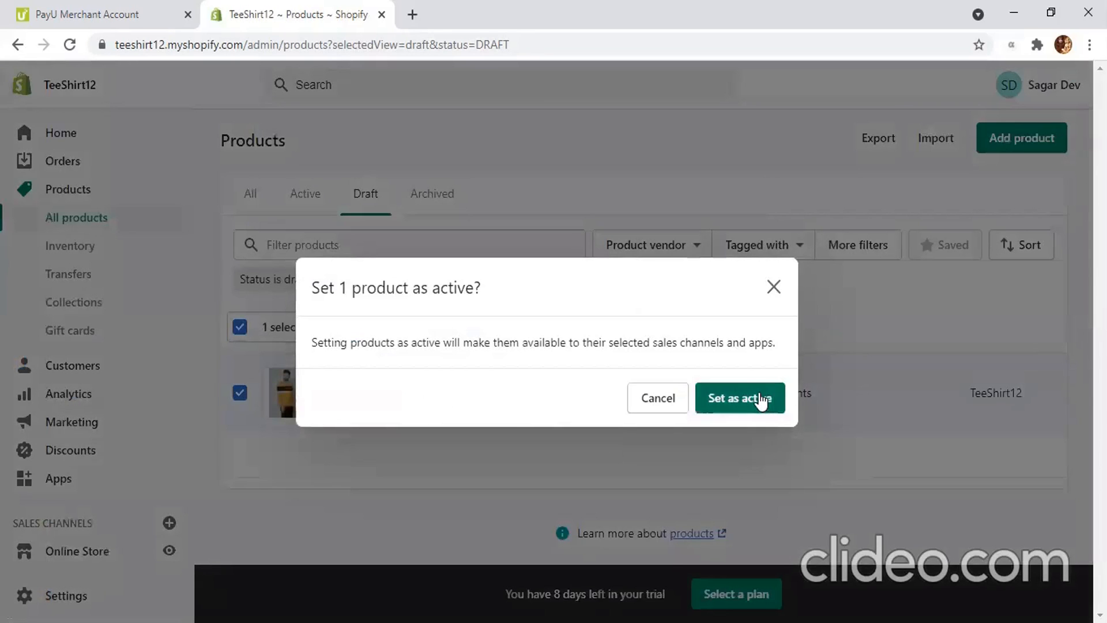
left_click(754, 398)
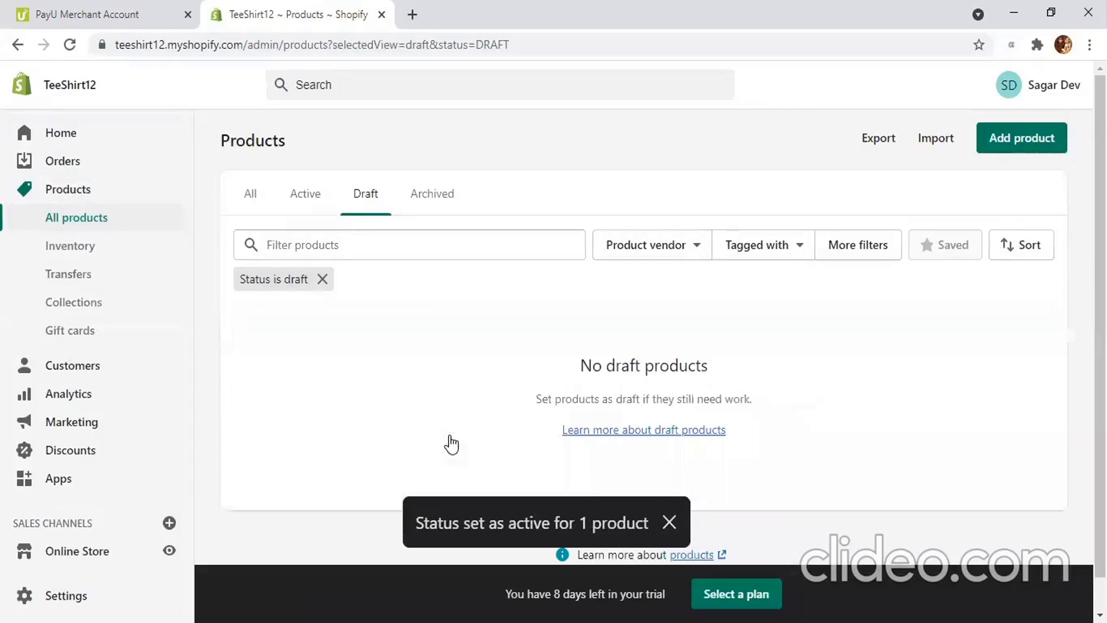
Step: Find the Full Sleeve TShirt among the active products and set its status to draft
left_click(309, 194)
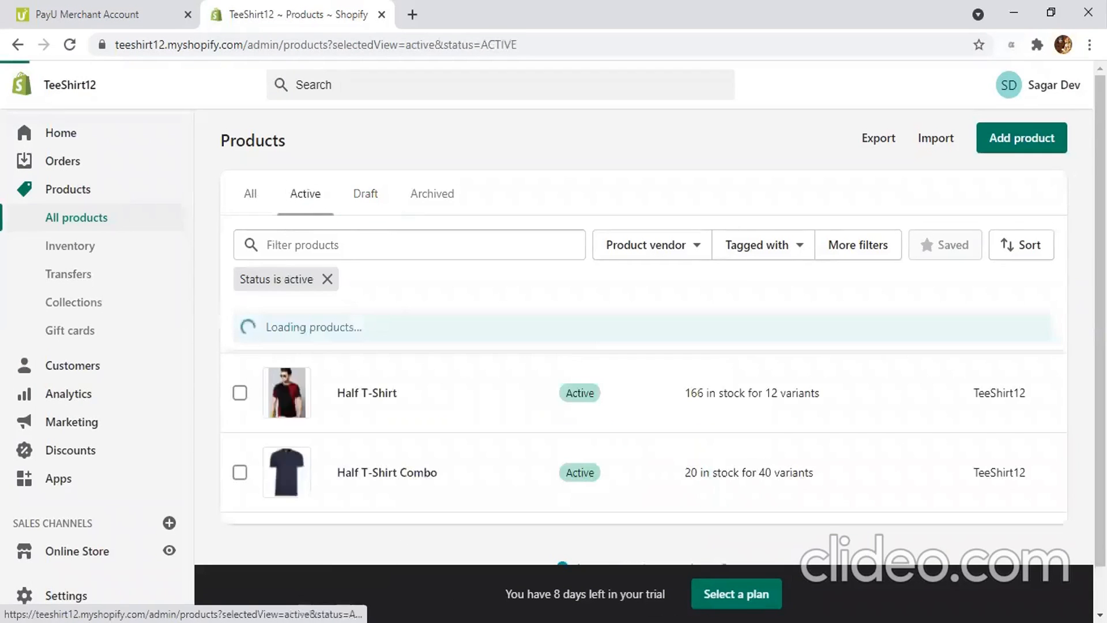
scroll(555, 235, "down", 1)
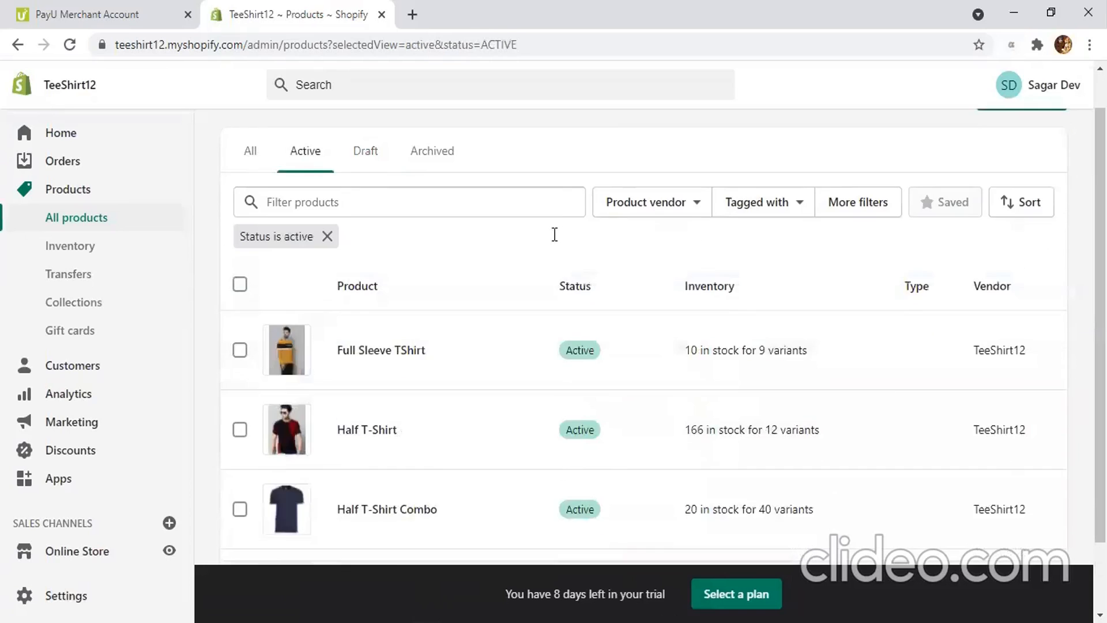
scroll(555, 234, "down", 2)
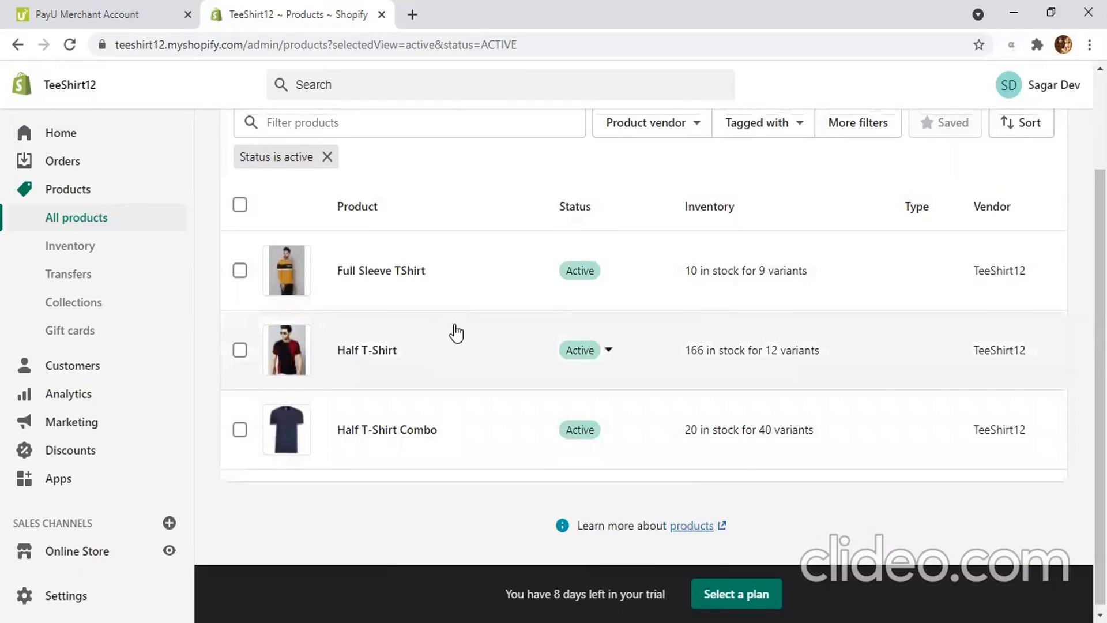
scroll(455, 331, "up", 3)
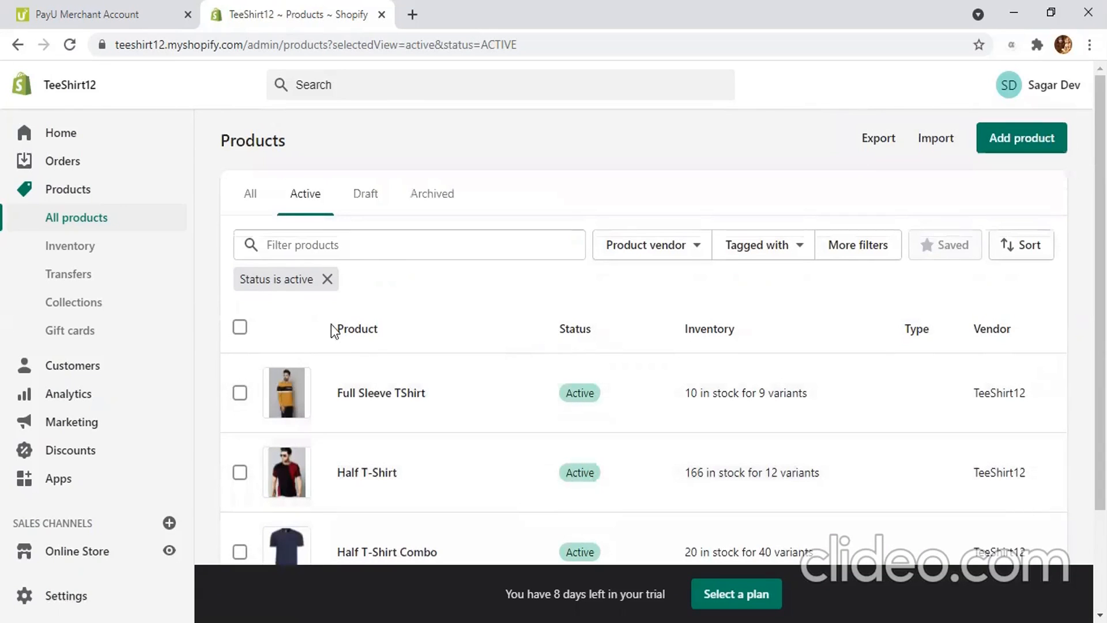
left_click(240, 393)
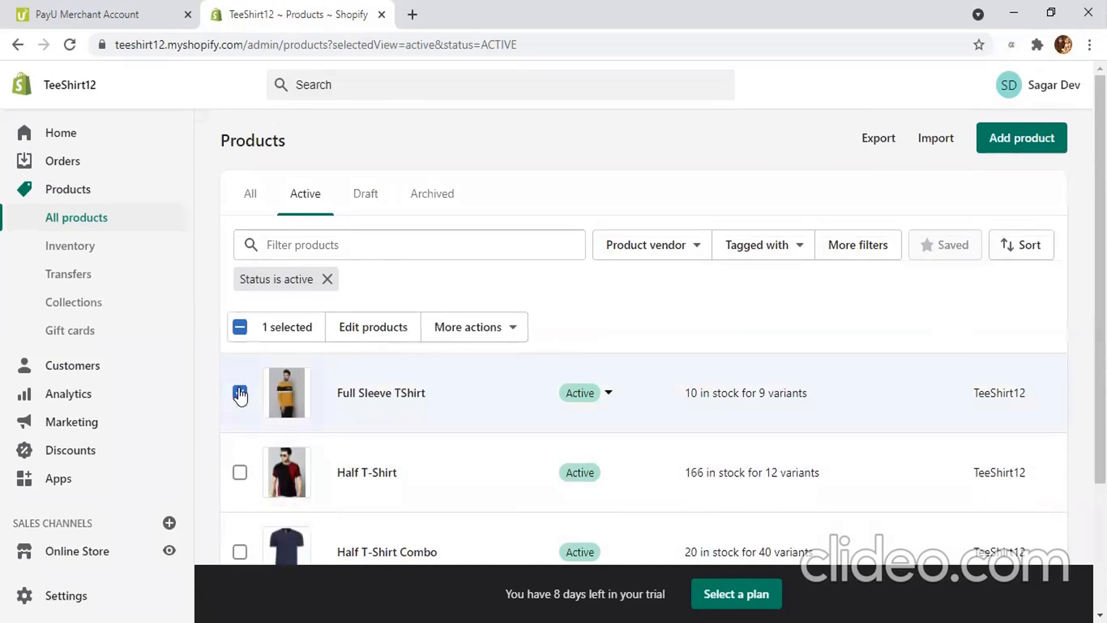
left_click(510, 327)
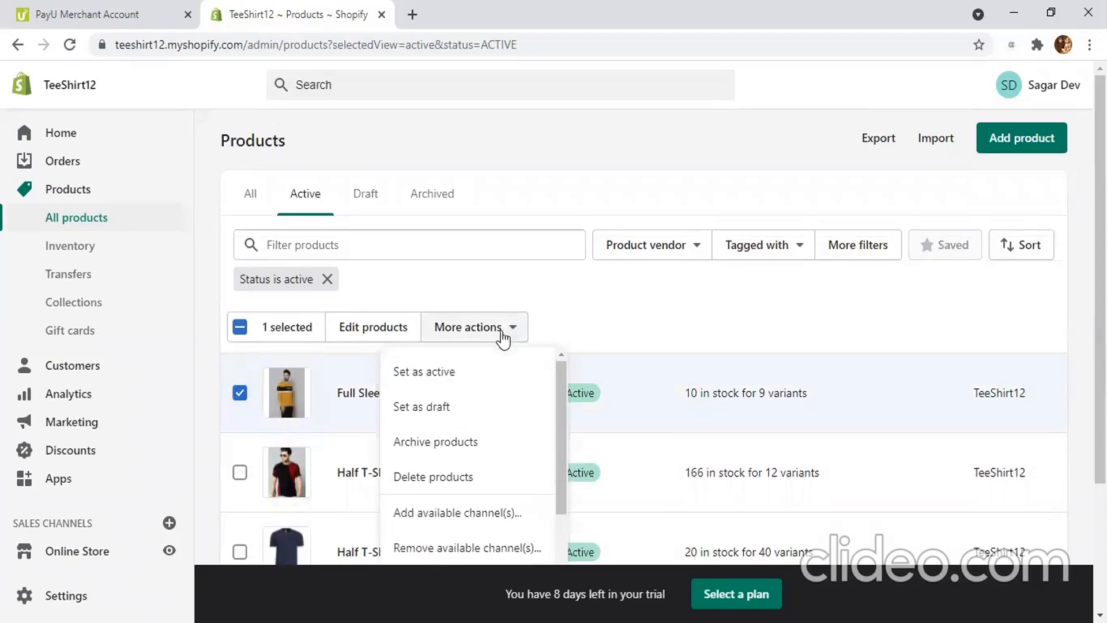
left_click(437, 407)
left_click(737, 402)
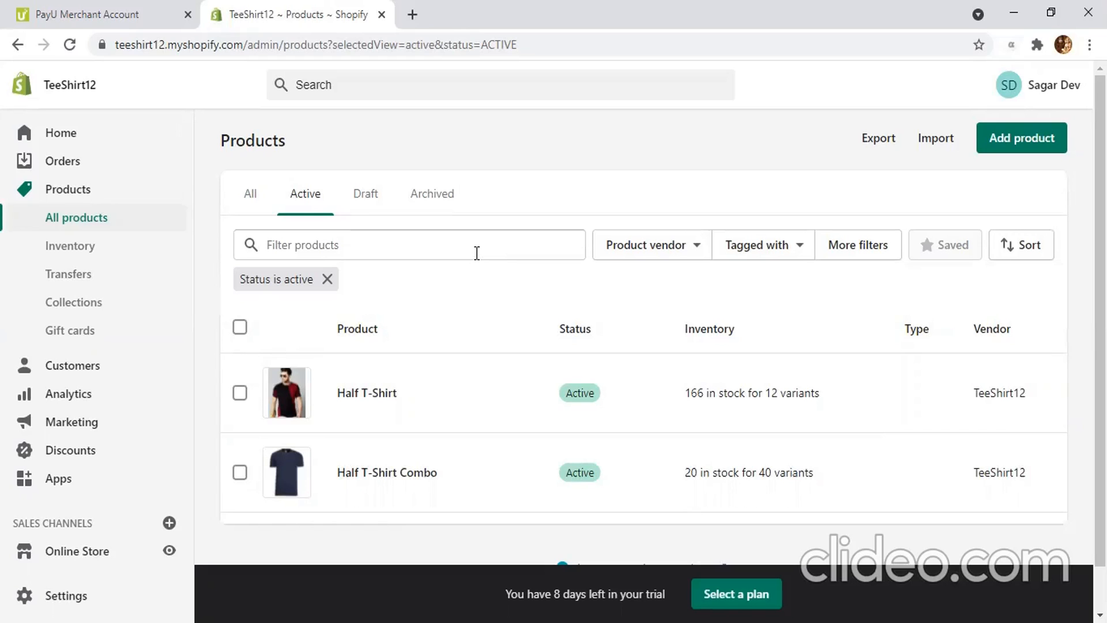
Step: Select the Full Sleeve TShirt among the draft products, set its status to active and confirm
left_click(366, 200)
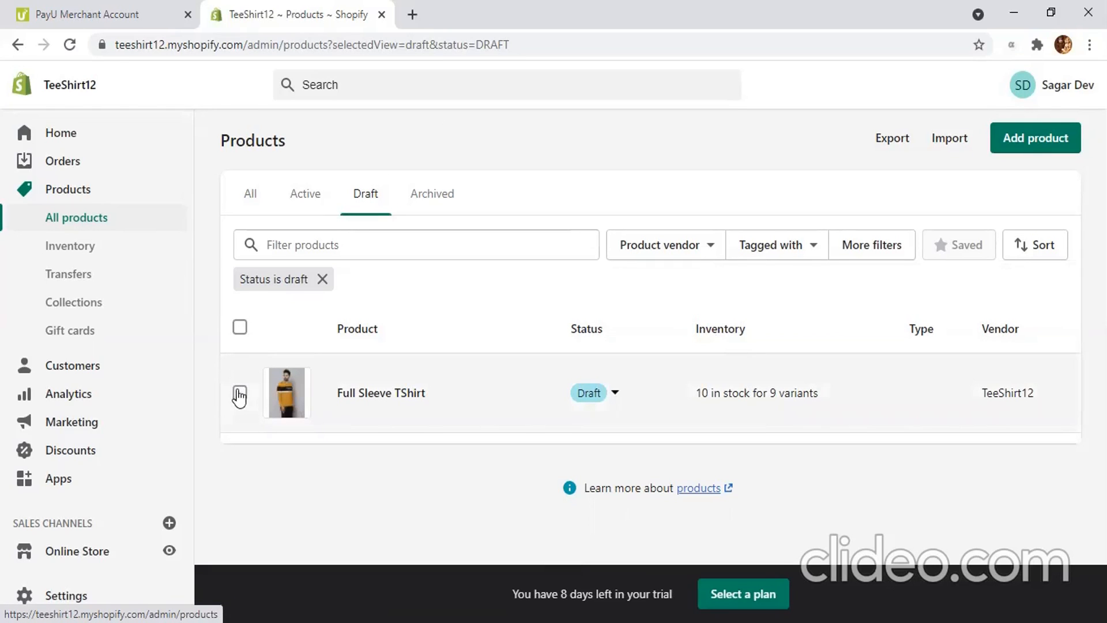
left_click(239, 395)
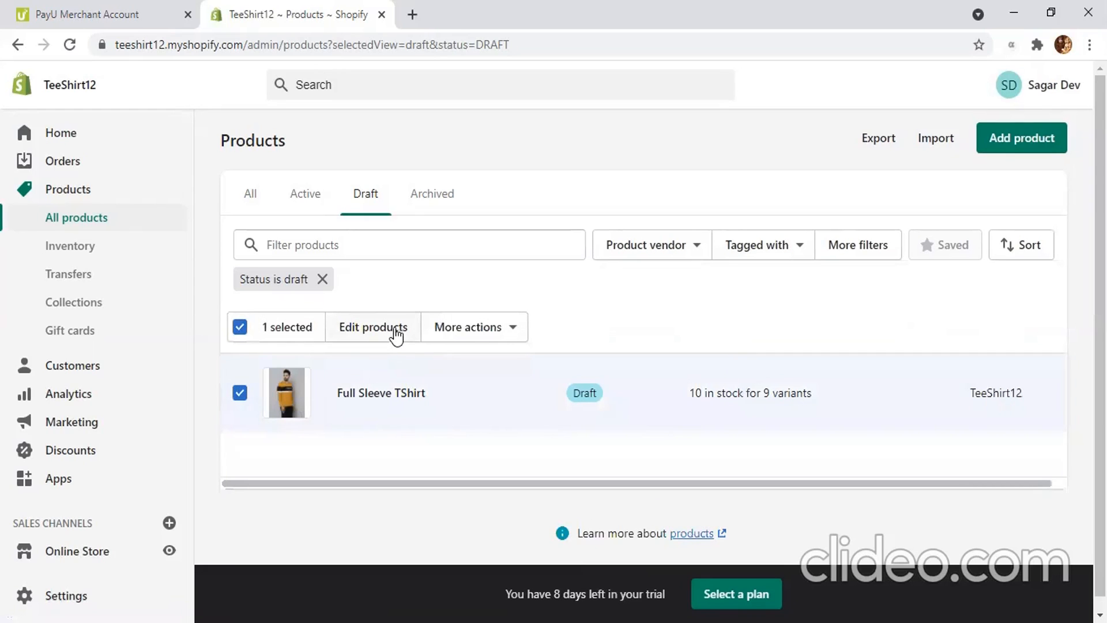
left_click(503, 334)
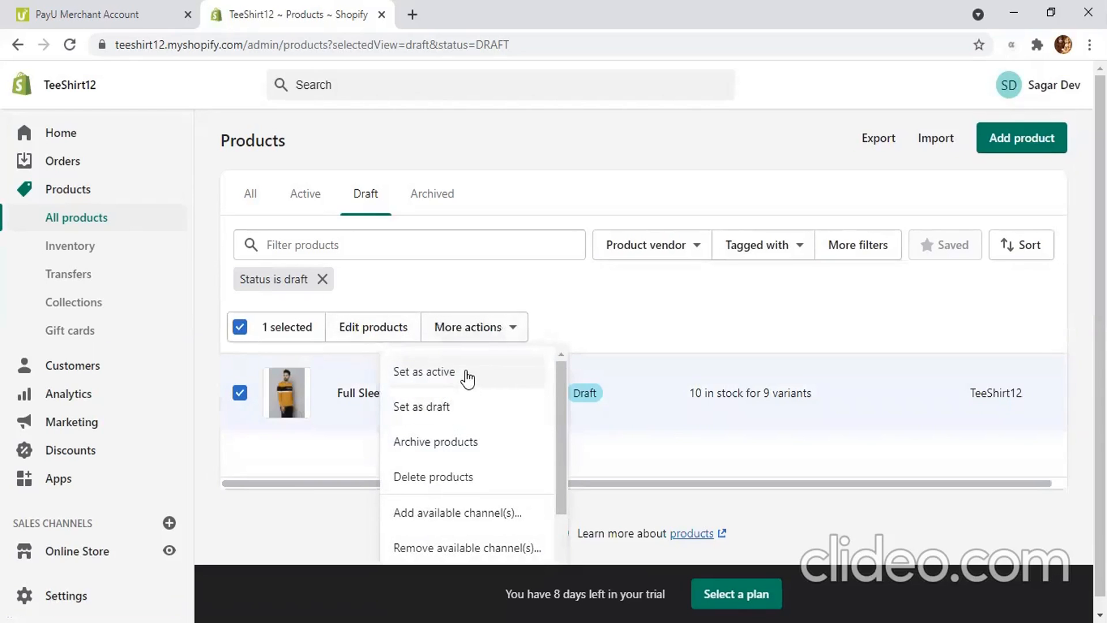
scroll(460, 412, "down", 1)
scroll(460, 412, "down", 1)
scroll(459, 413, "up", 2)
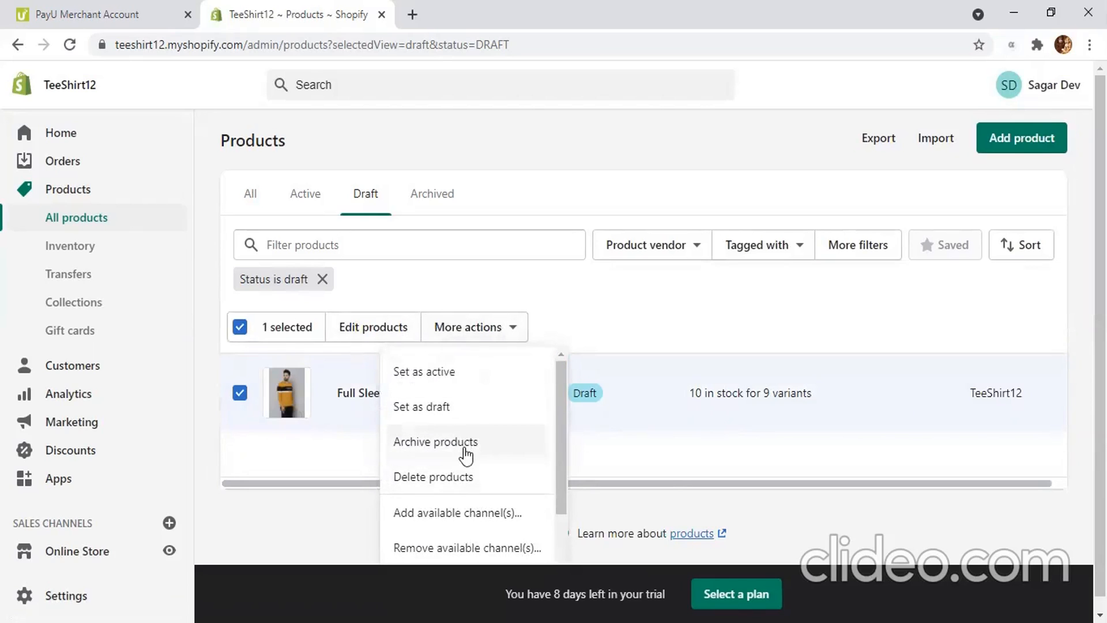
scroll(464, 450, "down", 2)
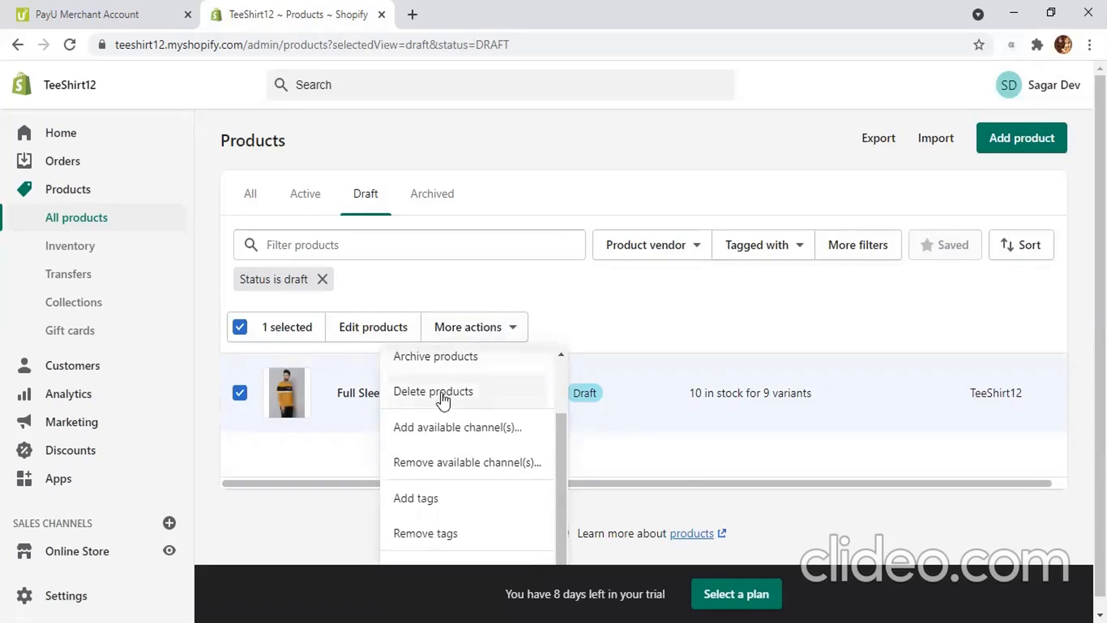
scroll(442, 398, "down", 1)
scroll(440, 398, "down", 1)
scroll(440, 398, "up", 1)
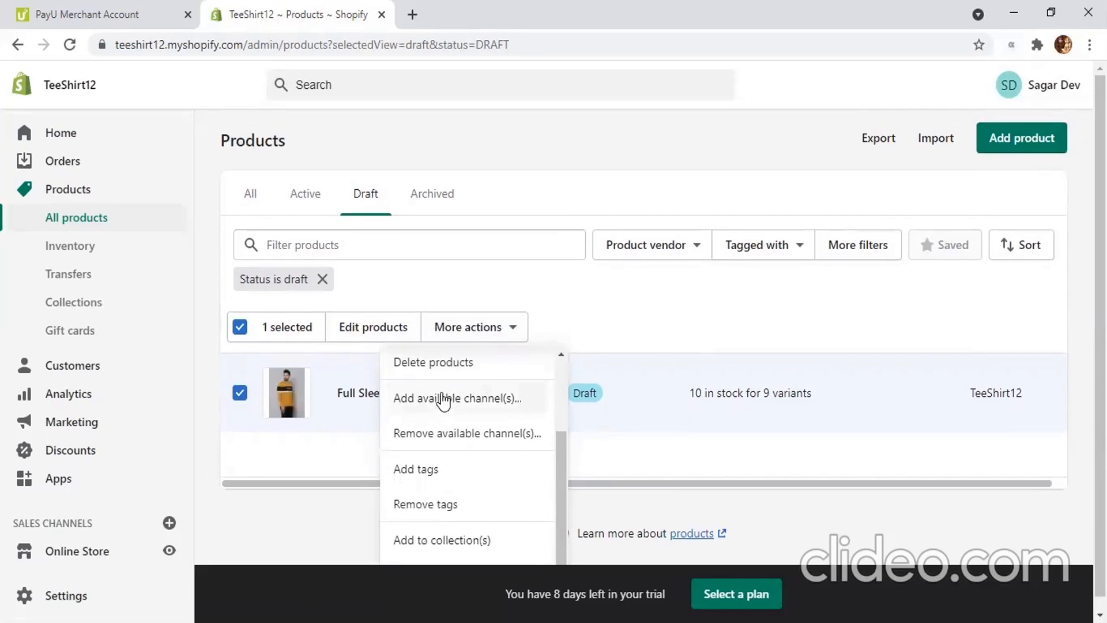
scroll(533, 429, "up", 3)
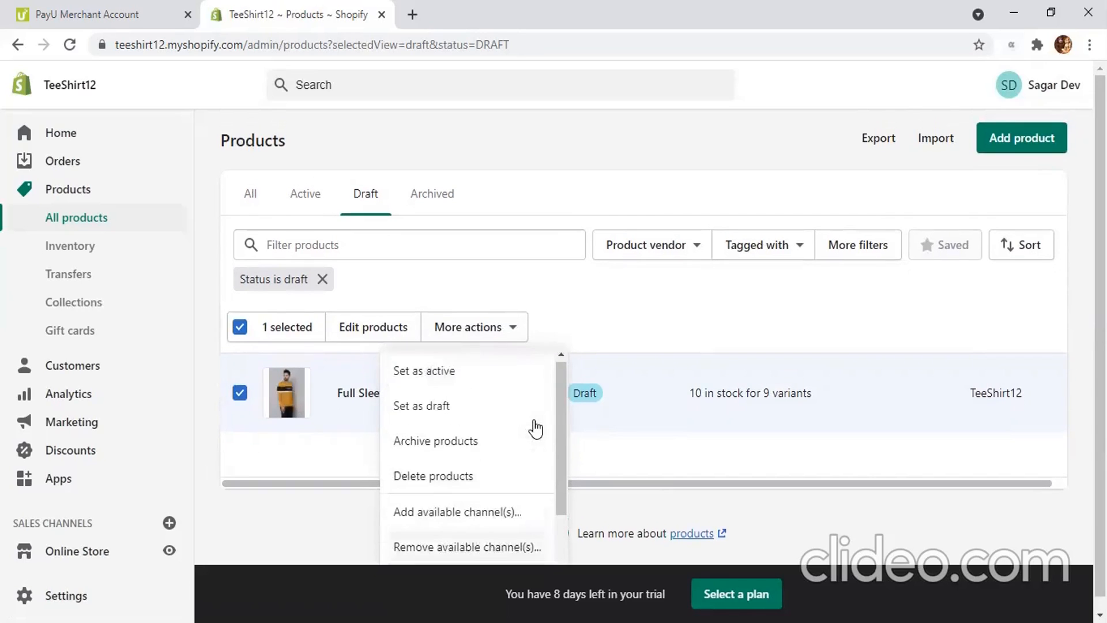
left_click(432, 375)
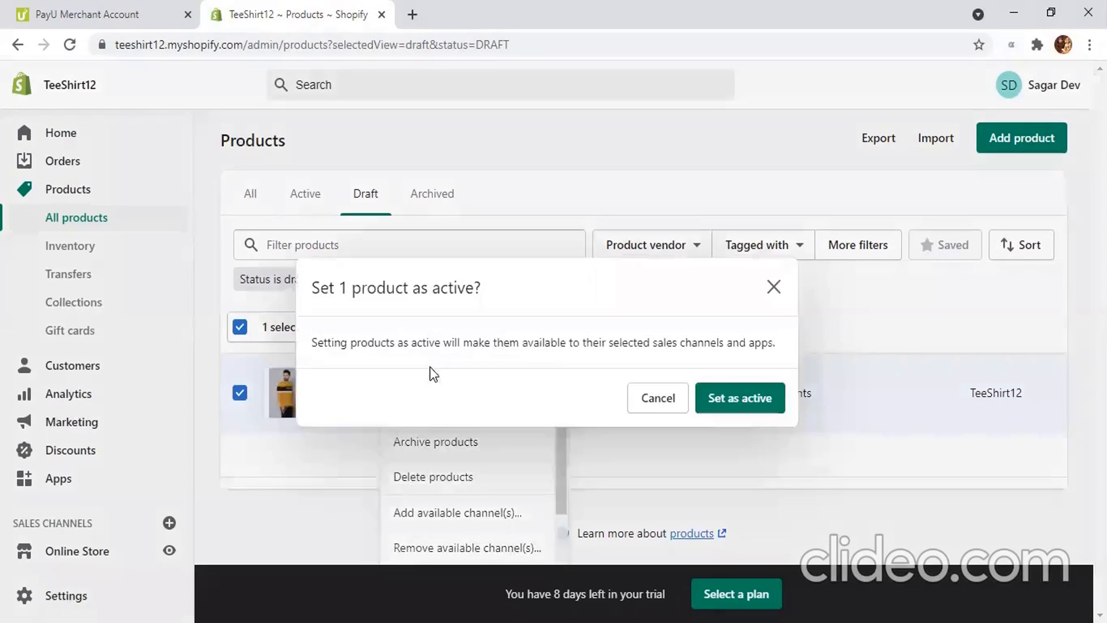
left_click(726, 397)
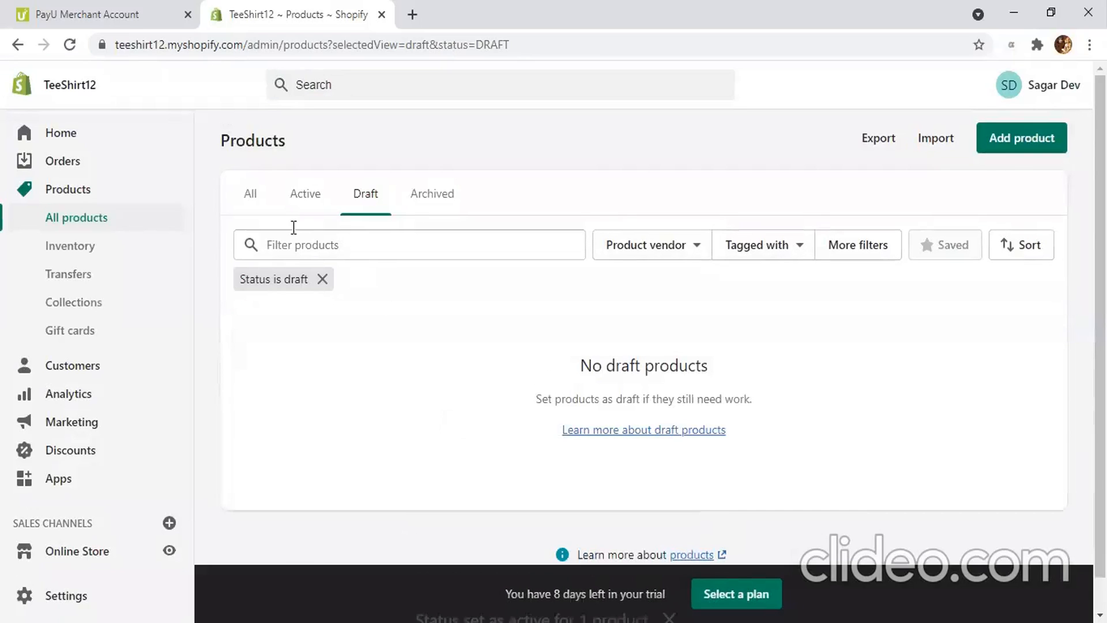
Step: Review the active products and the full product list to check the Full Sleeve TShirt's status
left_click(305, 195)
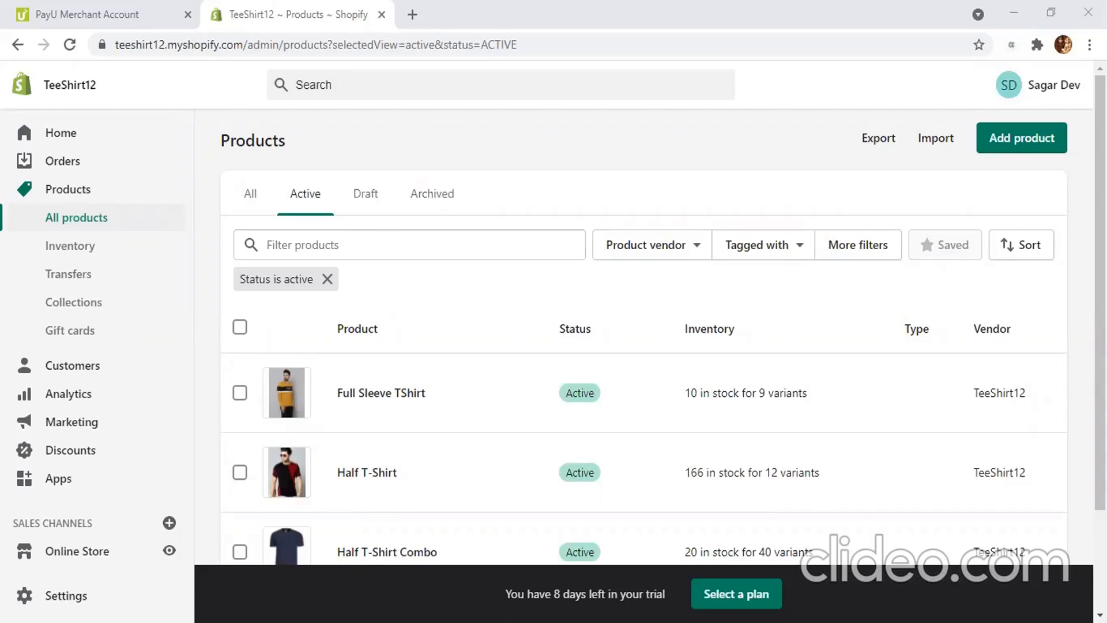
left_click(259, 199)
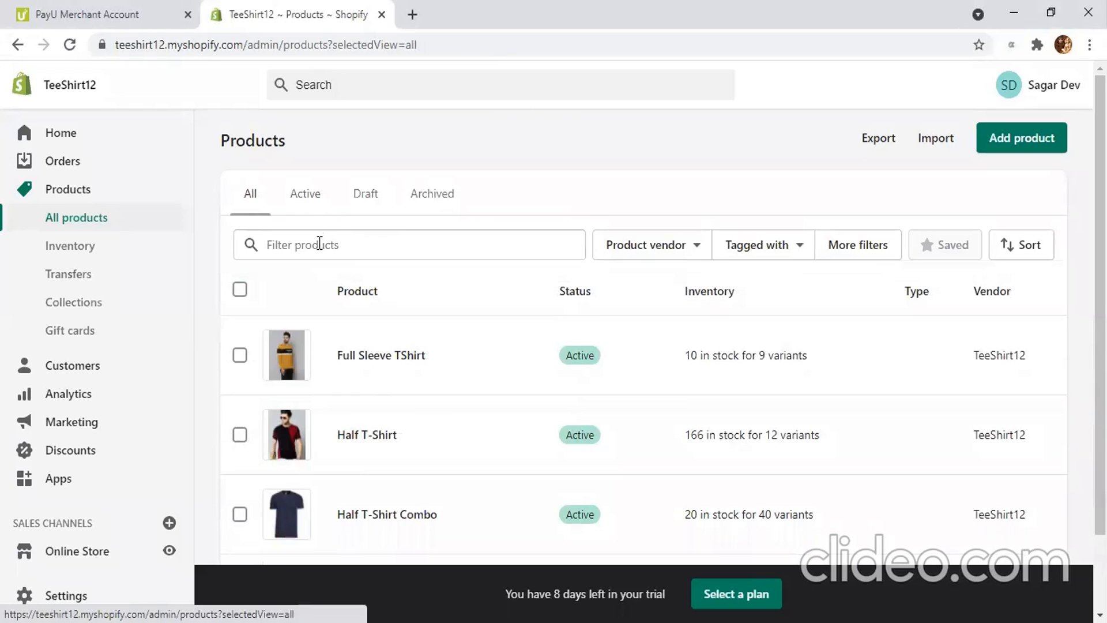
scroll(361, 230, "down", 2)
scroll(361, 231, "up", 2)
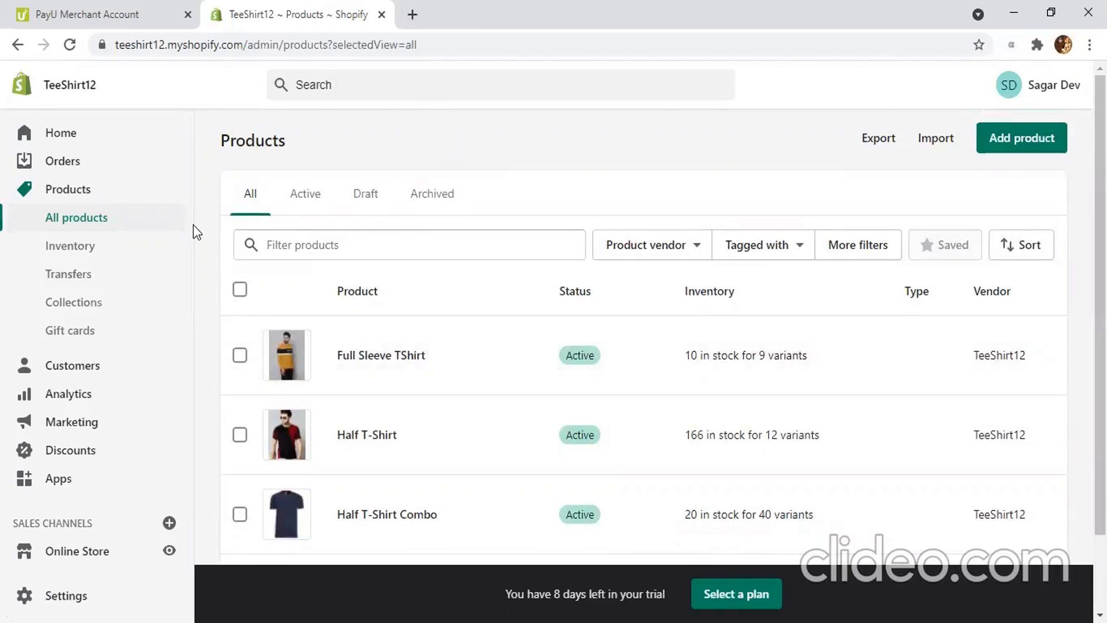
scroll(193, 230, "down", 2)
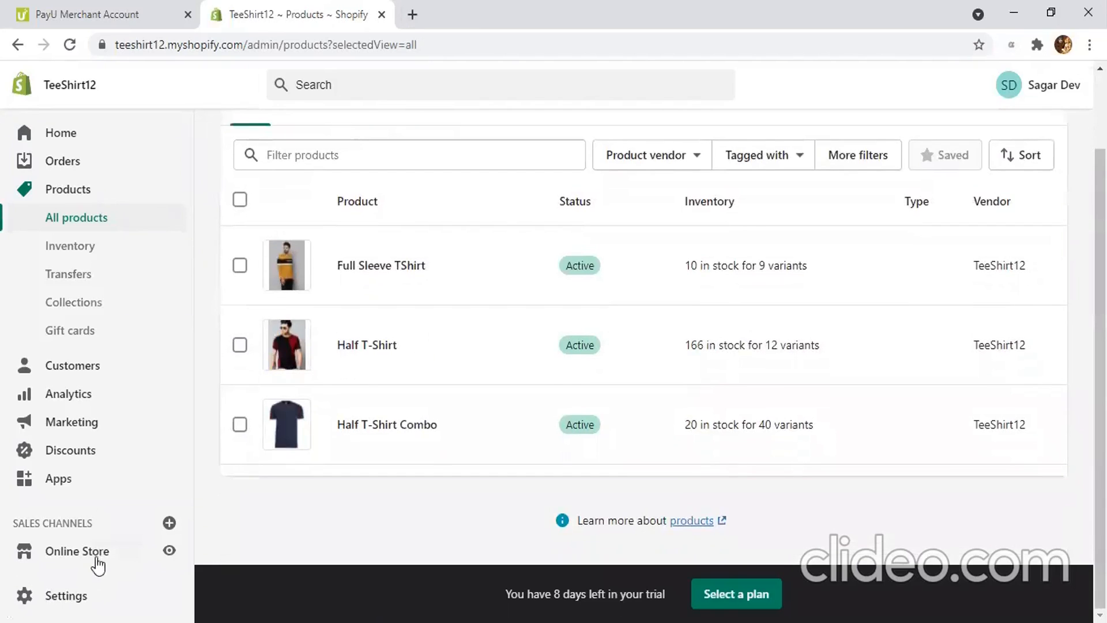
Step: View the live online store and examine the products in the home page's Featured collection
left_click(169, 551)
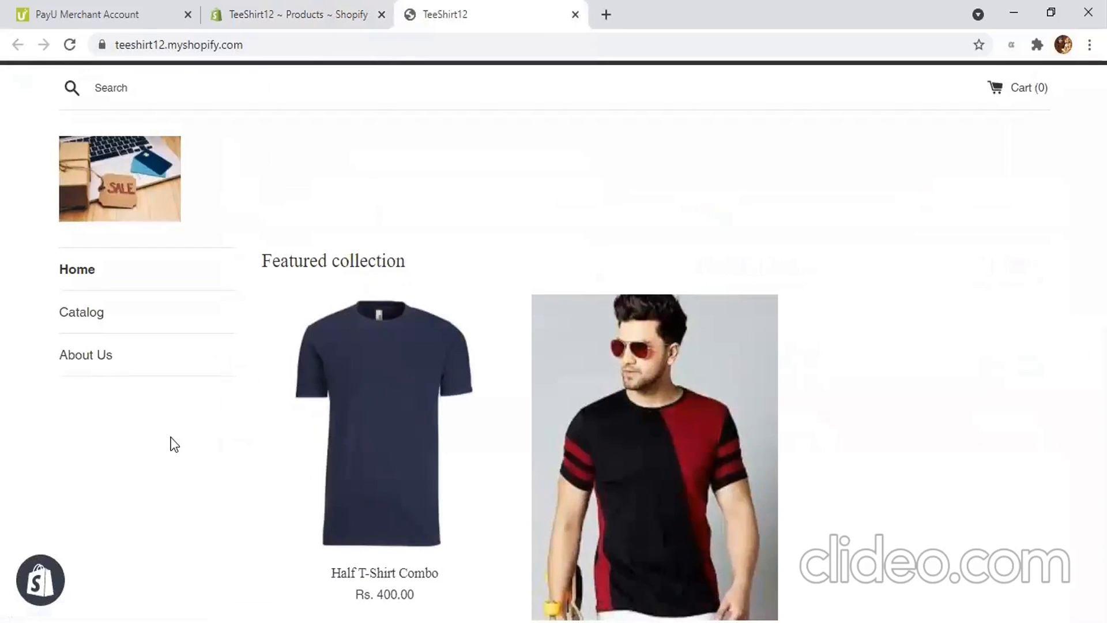
scroll(174, 444, "down", 1)
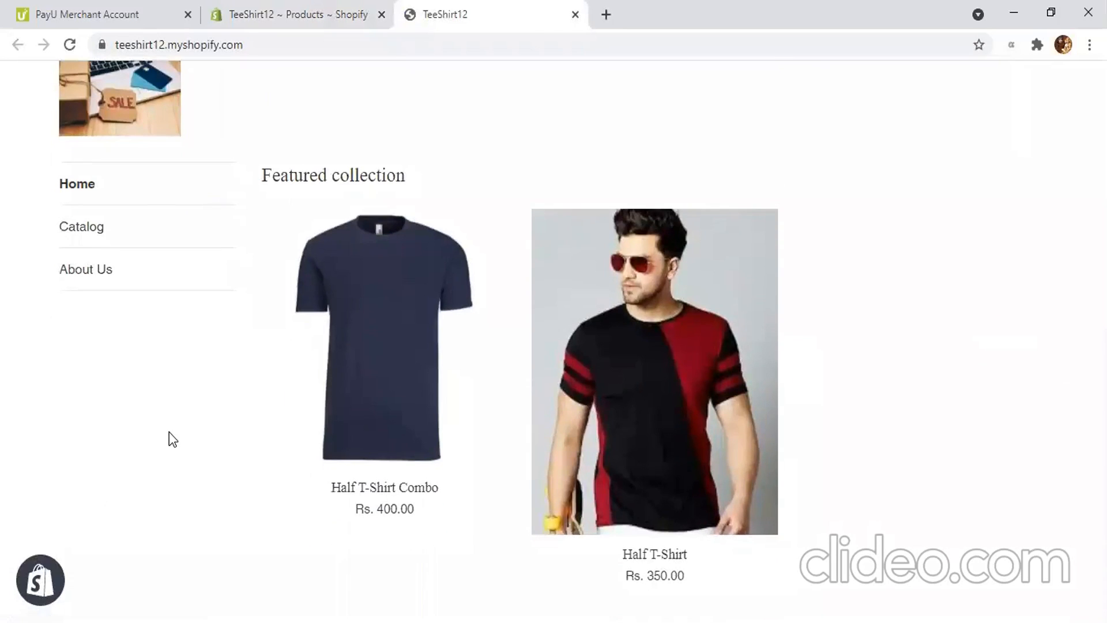
scroll(168, 430, "up", 1)
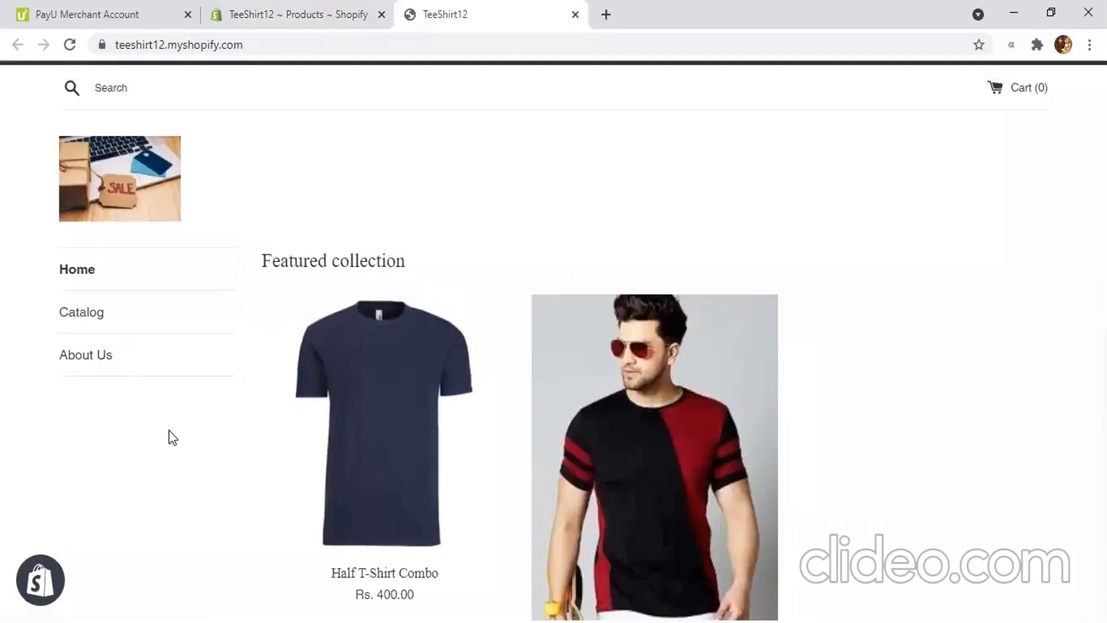
scroll(169, 430, "down", 1)
scroll(169, 431, "down", 1)
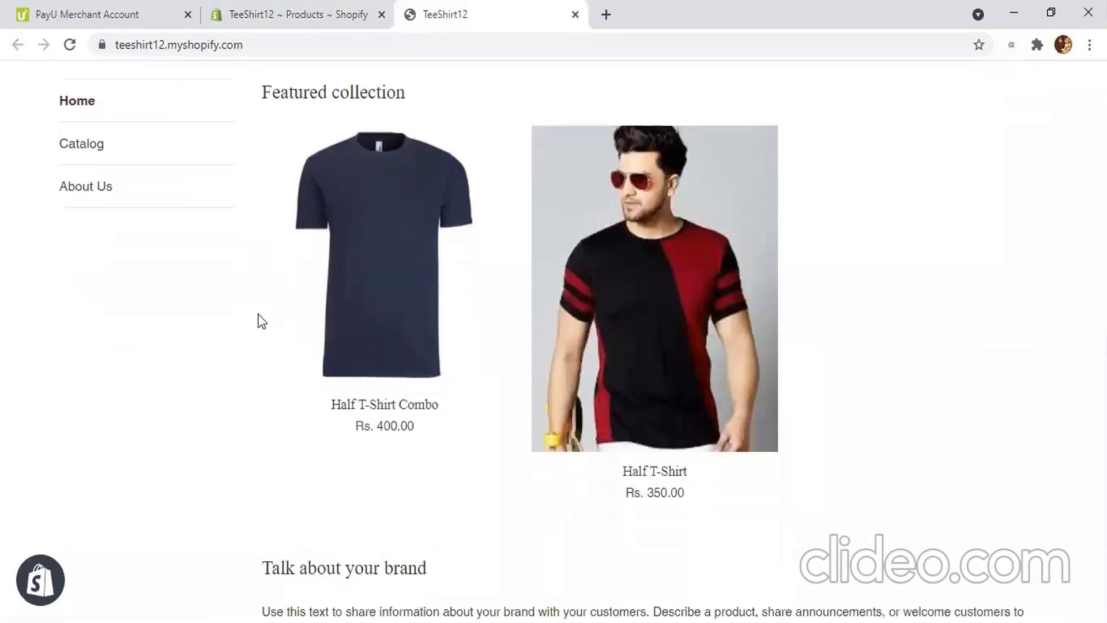
Step: Return to the store admin and open the current Simple theme in the theme editor
left_click(306, 3)
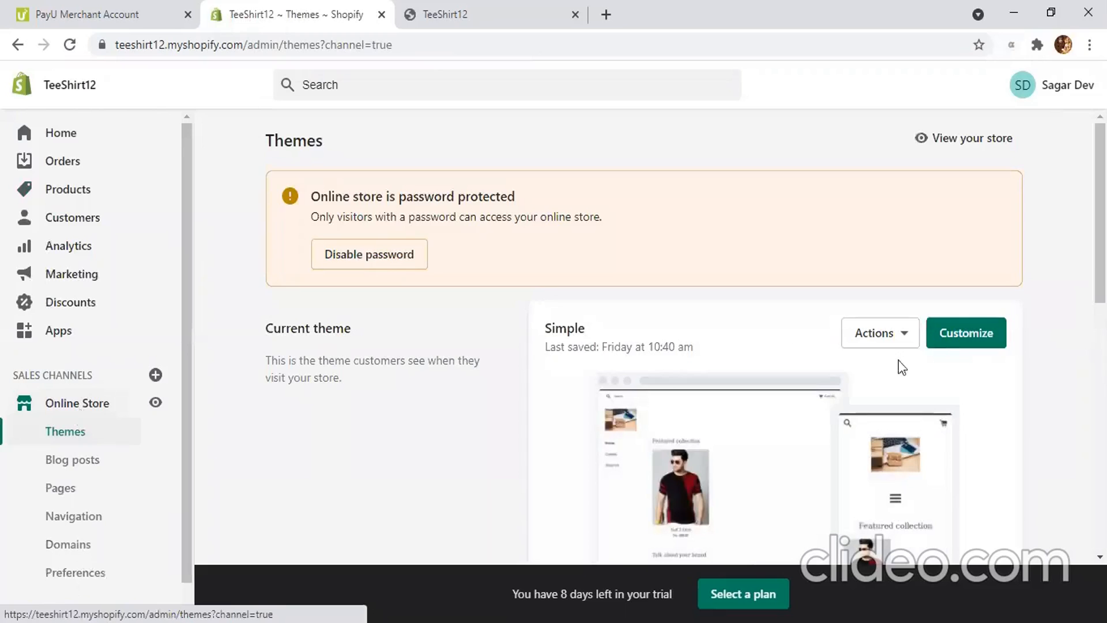
left_click(944, 330)
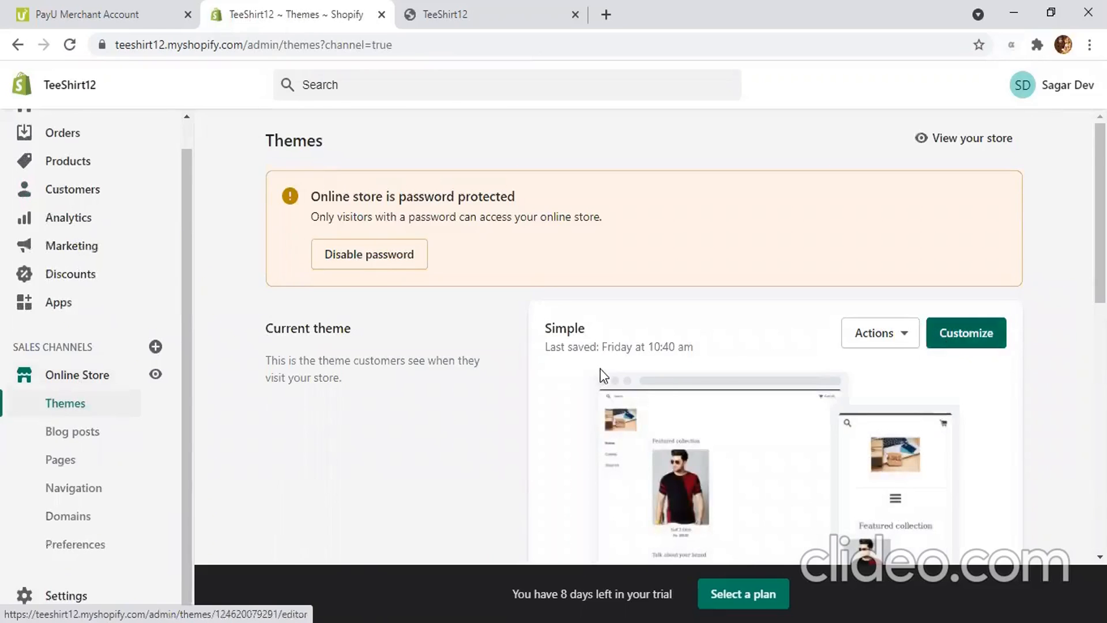
scroll(603, 375, "down", 1)
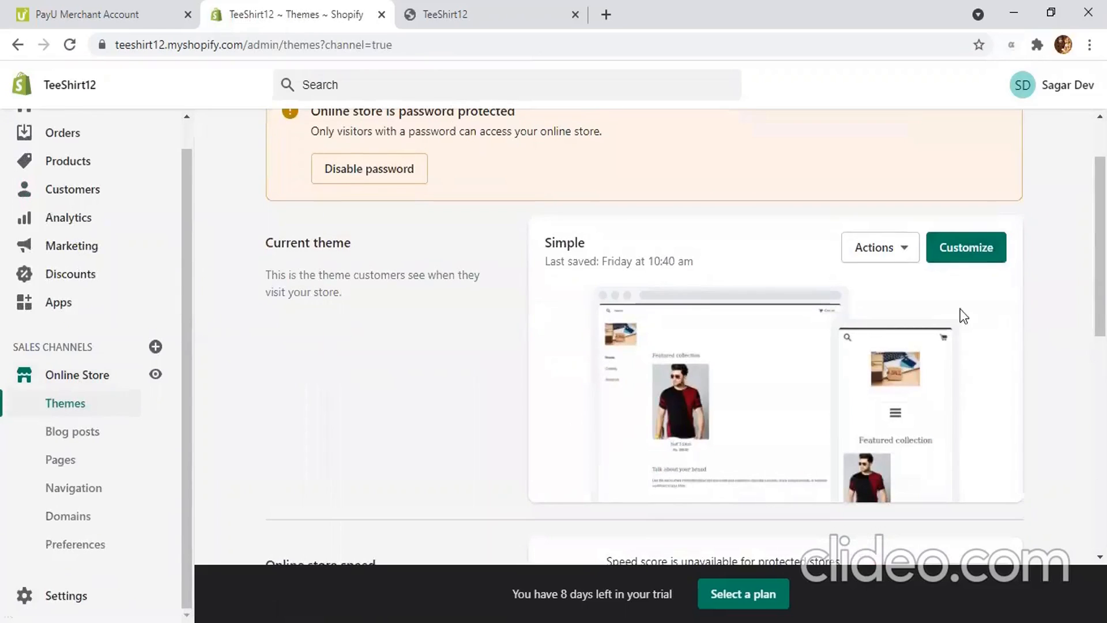
left_click(955, 248)
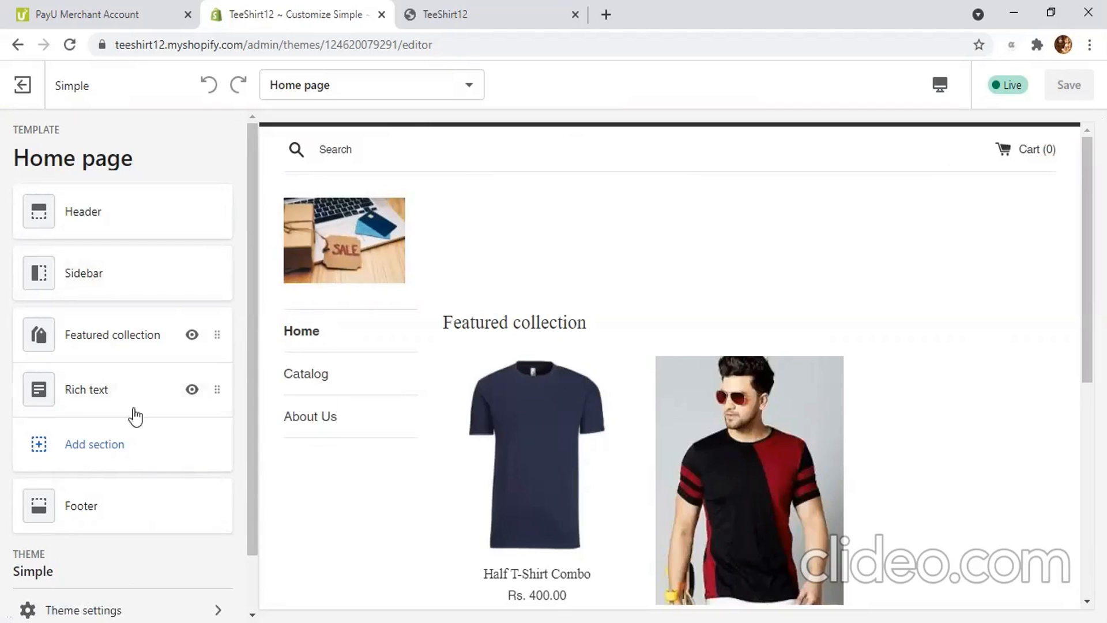
scroll(708, 337, "down", 3)
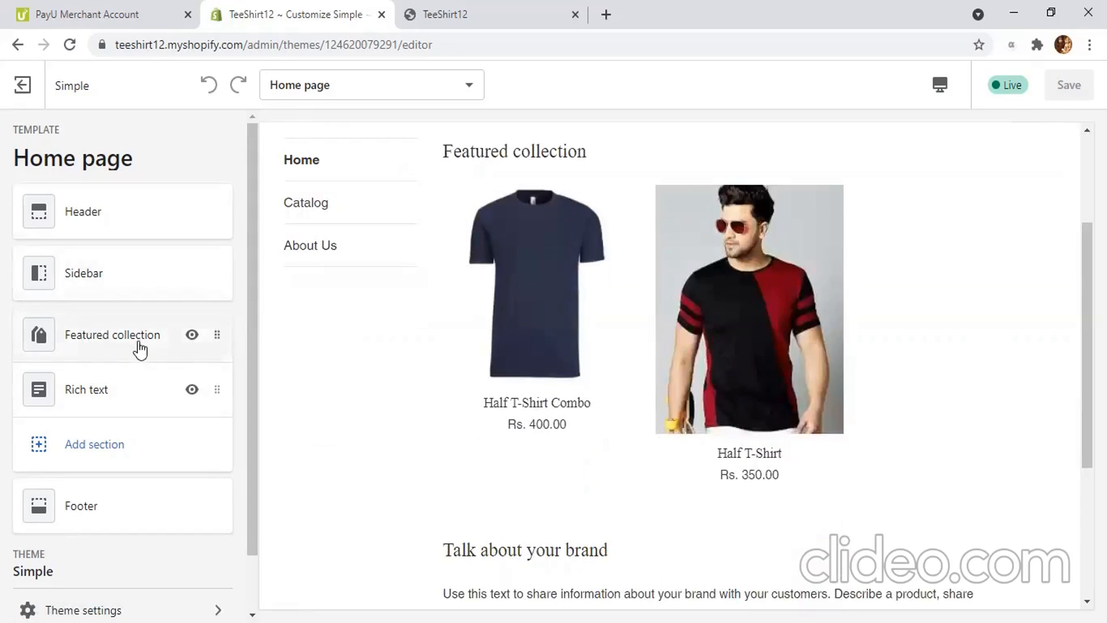
left_click(113, 335)
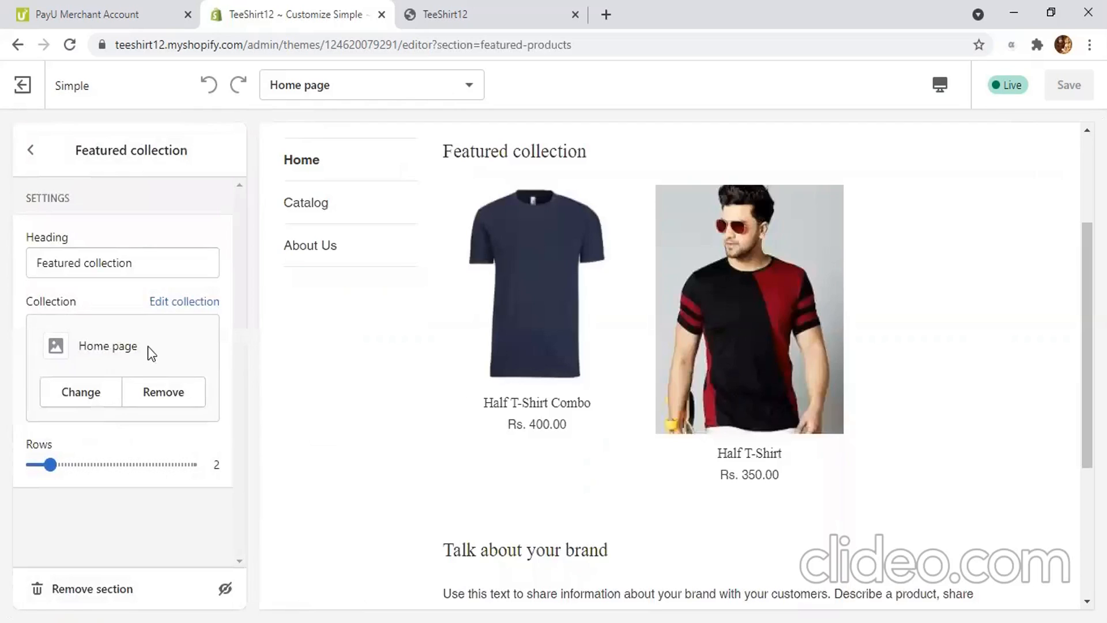
left_click(159, 263)
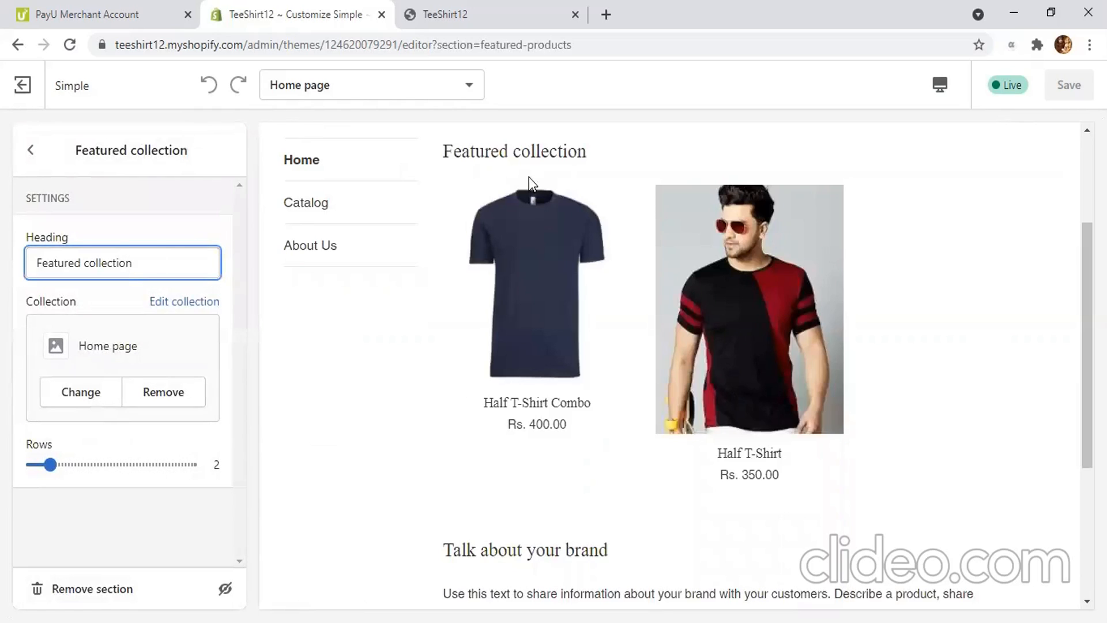
key("BackSpace")
key("BackSpace")
key("BackSpace")
key("BackSpace")
key("BackSpace")
key("BackSpace")
key("BackSpace")
key("BackSpace")
key("BackSpace")
key("BackSpace")
key("BackSpace")
key("BackSpace")
key("BackSpace")
key("BackSpace")
key("BackSpace")
key("BackSpace")
key("BackSpace")
key("BackSpace")
key("BackSpace")
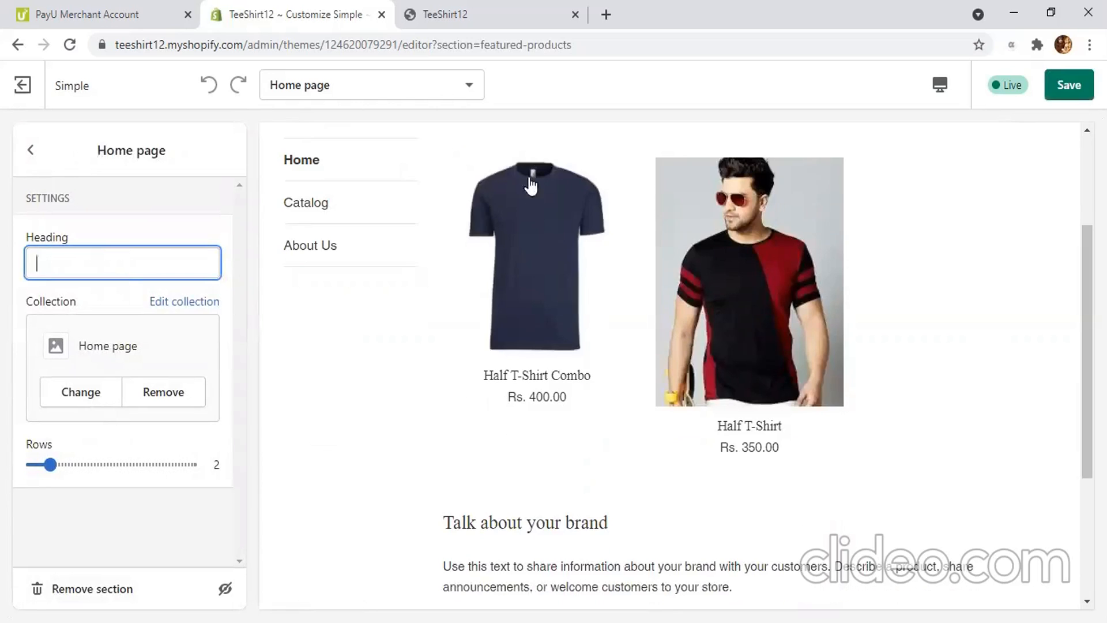
left_click(529, 180)
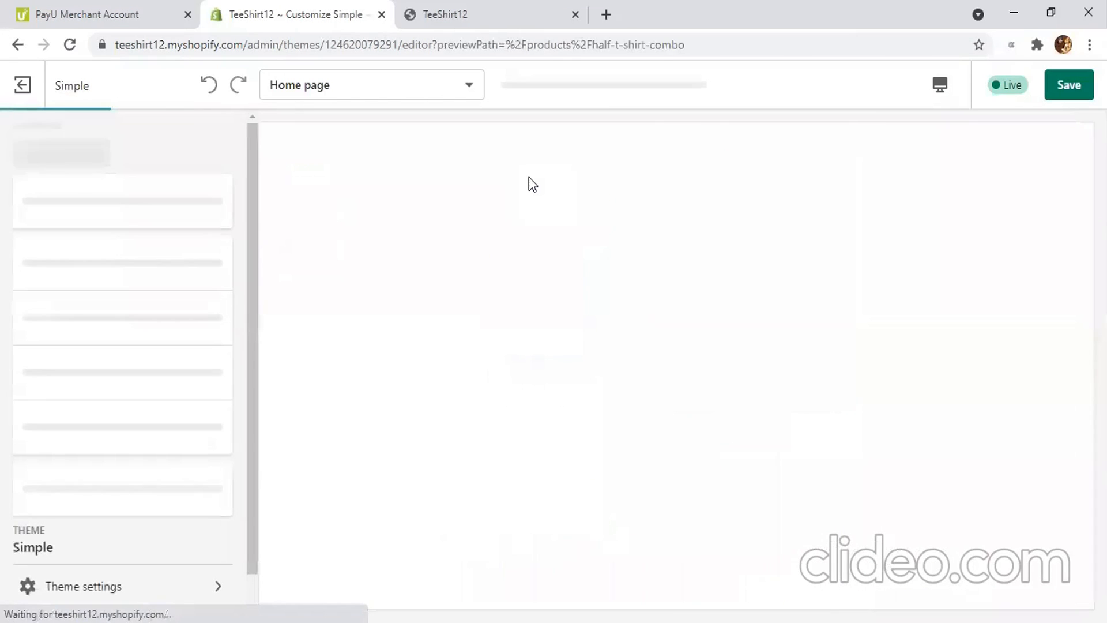
left_click(21, 84)
left_click(751, 397)
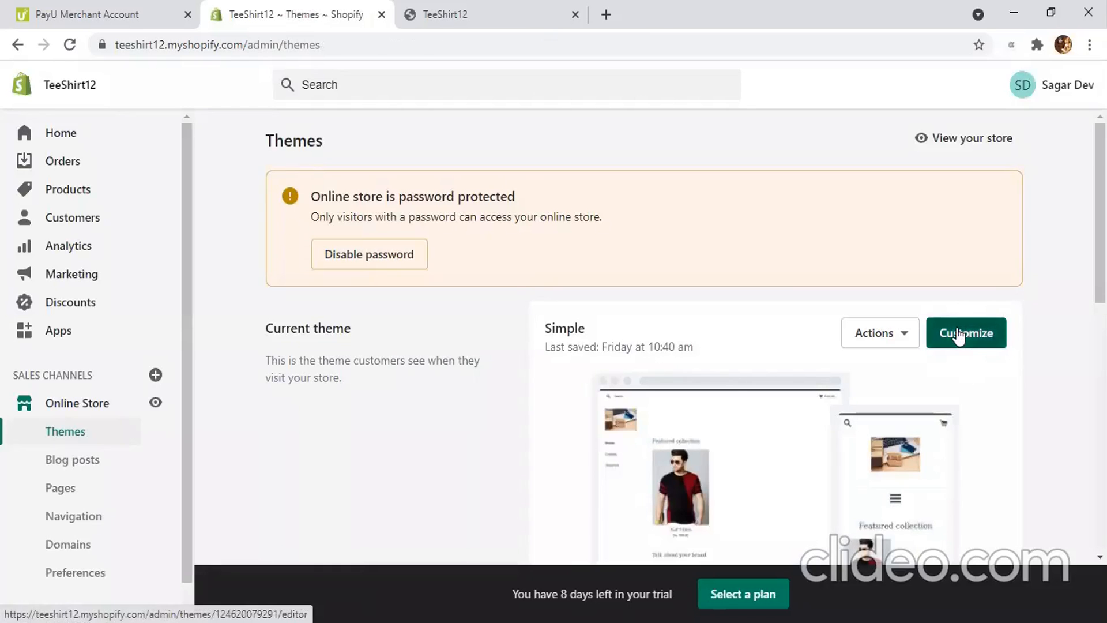
Step: Customize the Simple theme's home page by changing the Featured collection section's heading to "Newly Arrived Products"
left_click(959, 334)
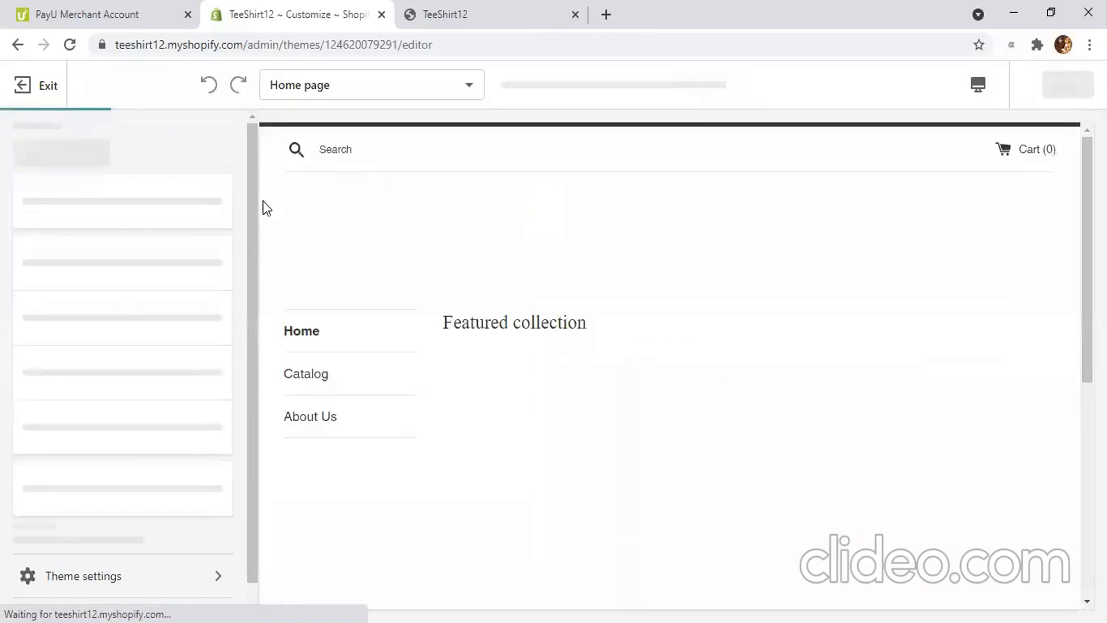
left_click(135, 339)
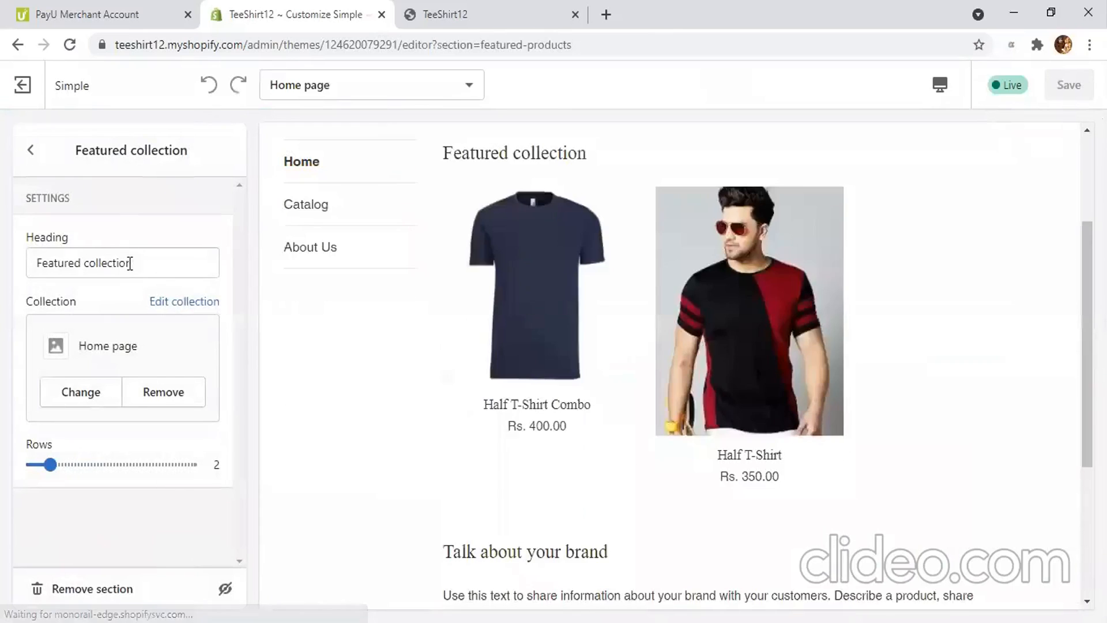
left_click(147, 263)
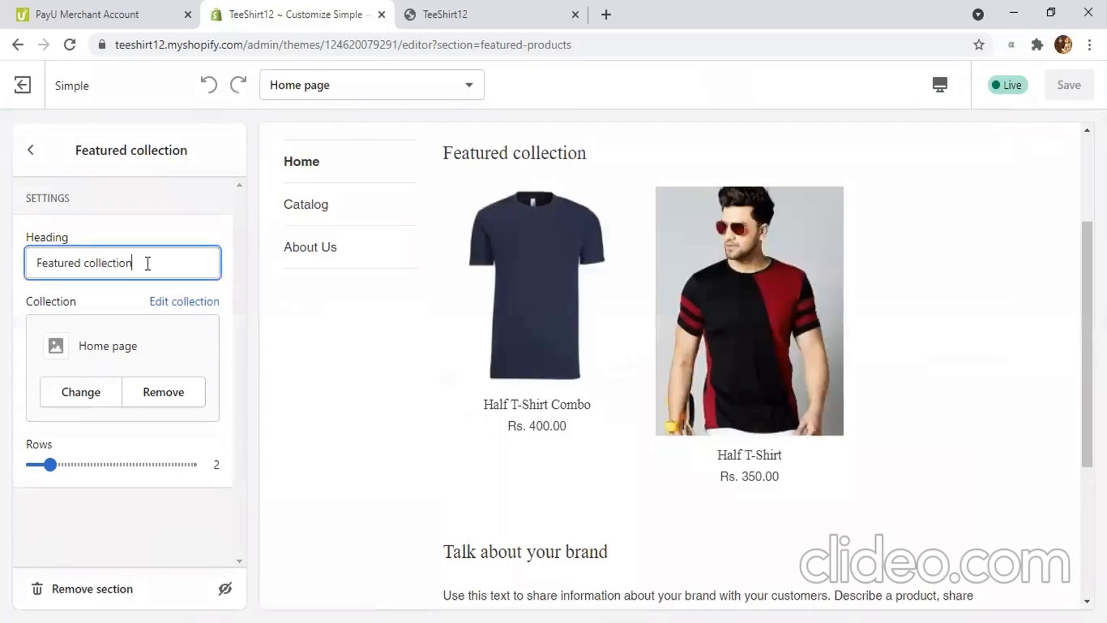
key("BackSpace")
key("BackSpace")
key("BackSpace")
key("BackSpace")
key("BackSpace")
key("BackSpace")
key("BackSpace")
key("BackSpace")
key("BackSpace")
key("BackSpace")
key("BackSpace")
key("BackSpace")
key("BackSpace")
key("BackSpace")
key("BackSpace")
key("BackSpace")
key("BackSpace")
key("BackSpace")
key("BackSpace")
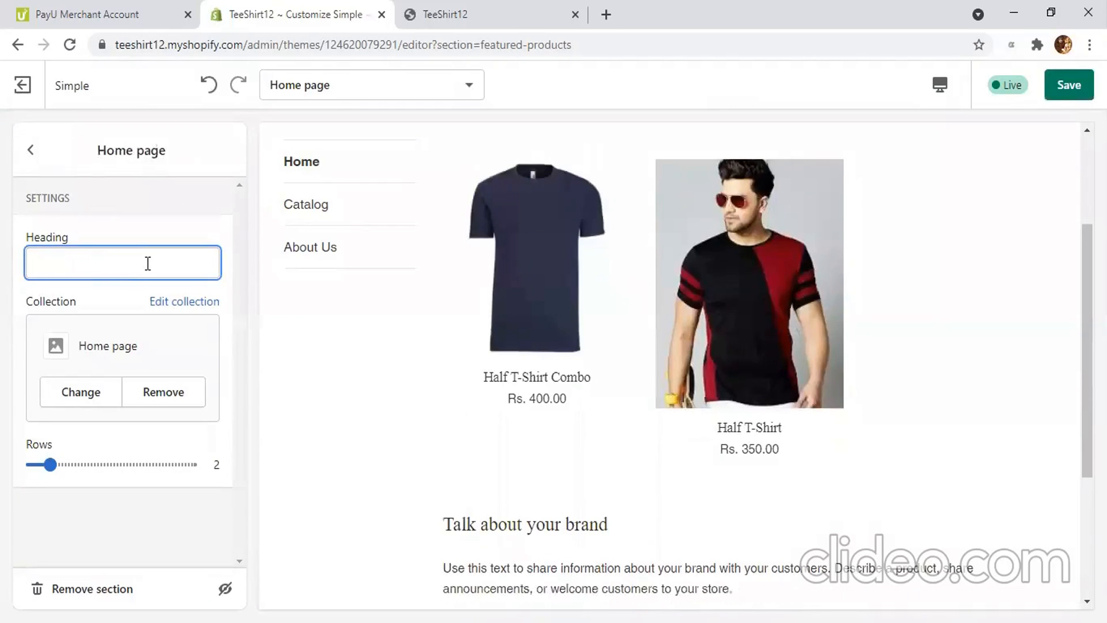
type("N")
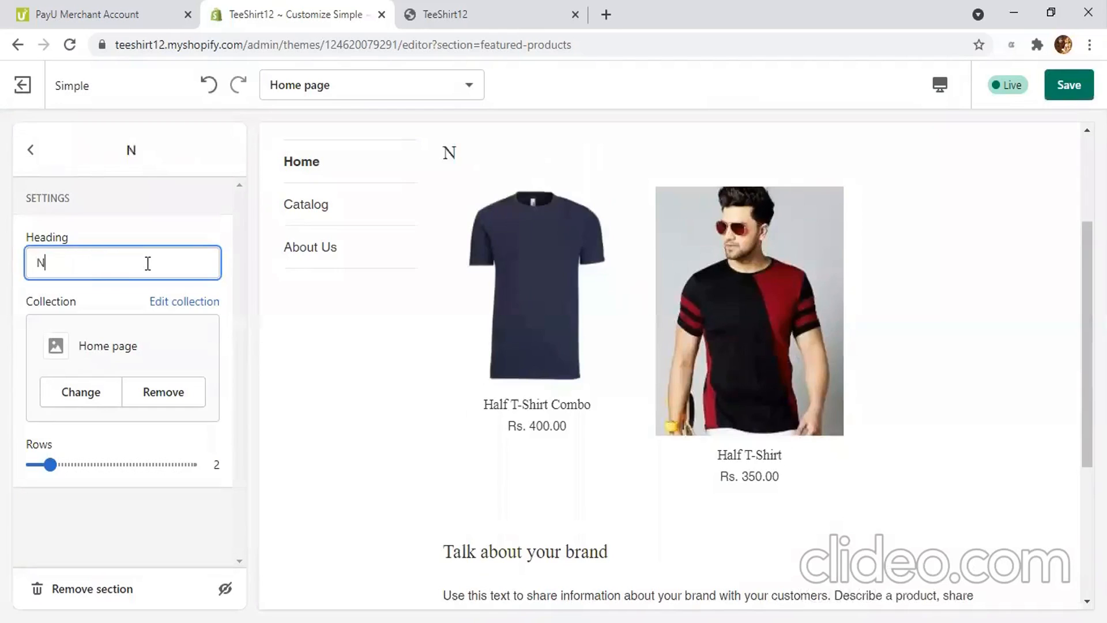
type("ewly Arrived Pro")
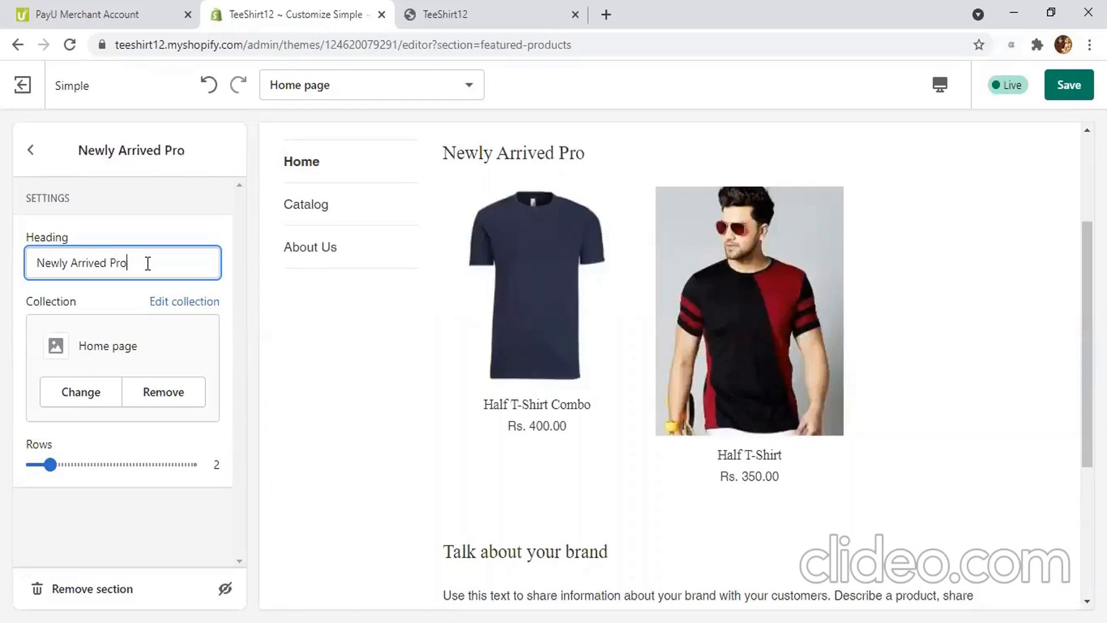
type("ducts")
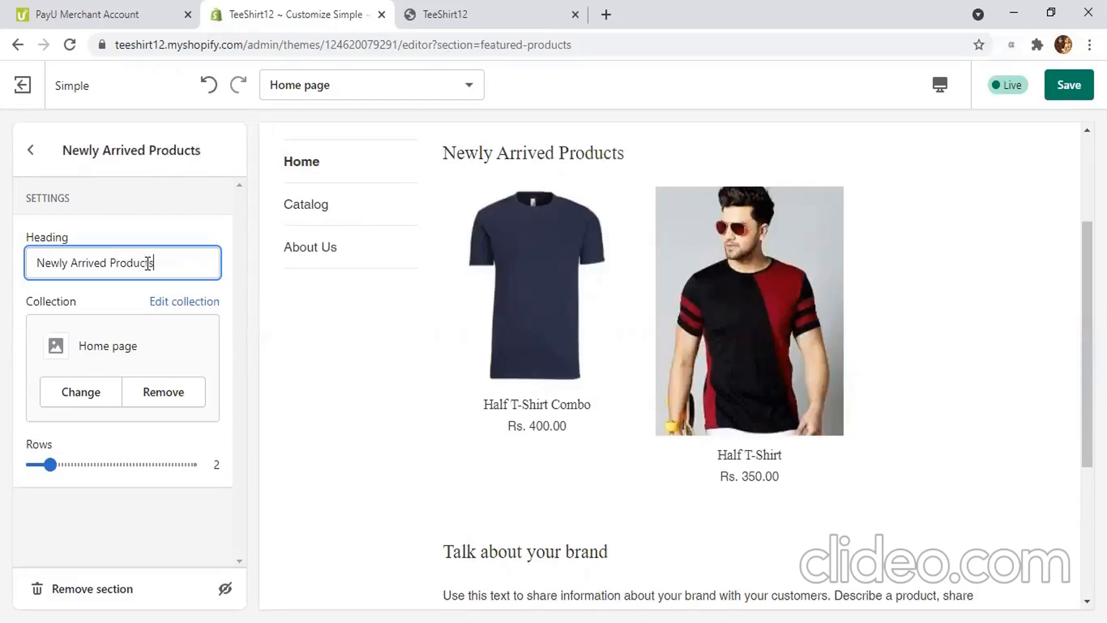
left_click(365, 332)
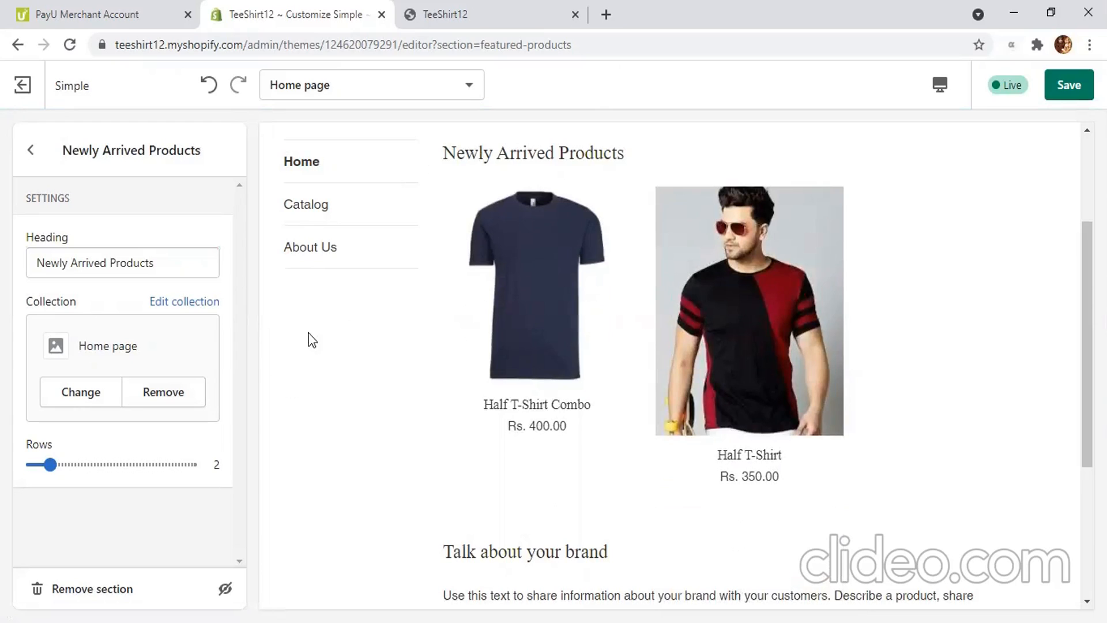
Step: Open the featured section's Home page collection for editing and add the Full Sleeve TShirt product to it
left_click(188, 305)
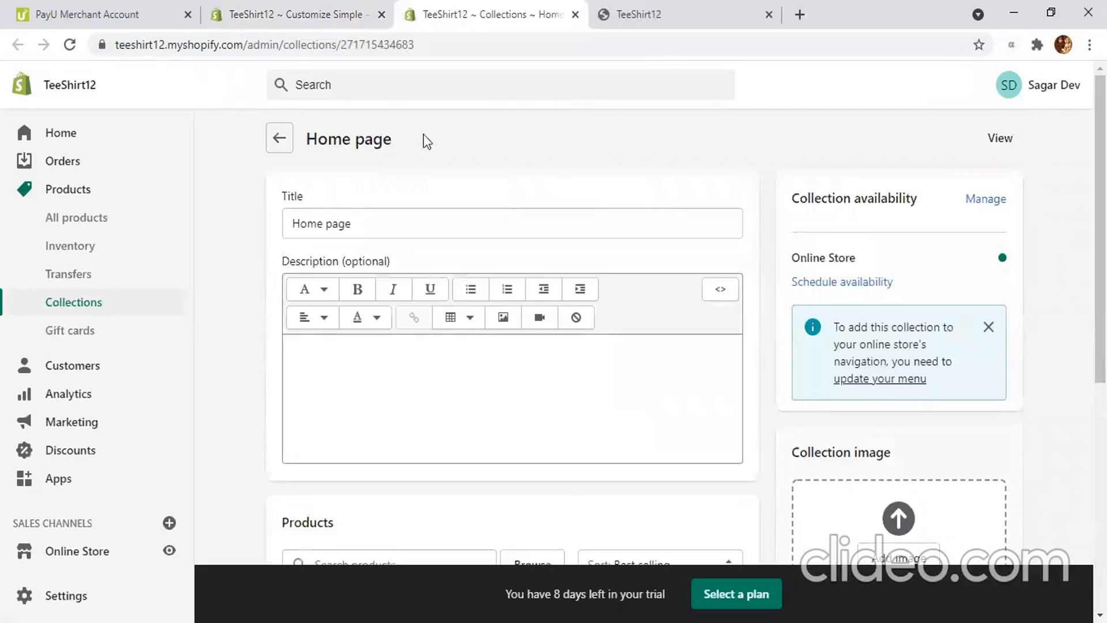
scroll(233, 258, "down", 3)
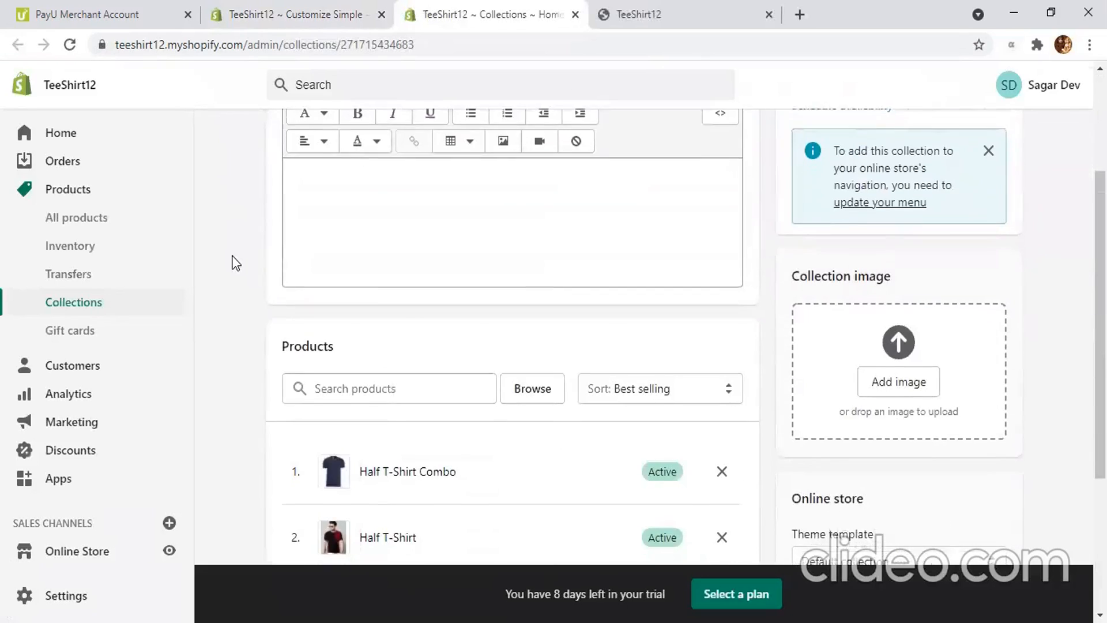
scroll(236, 263, "down", 3)
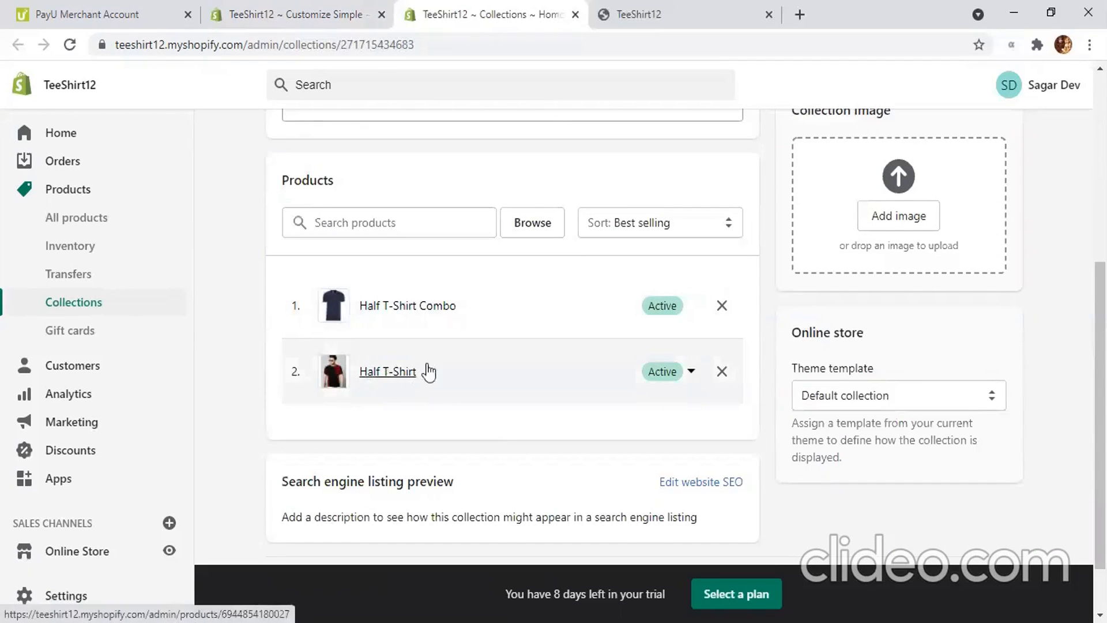
scroll(469, 359, "down", 1)
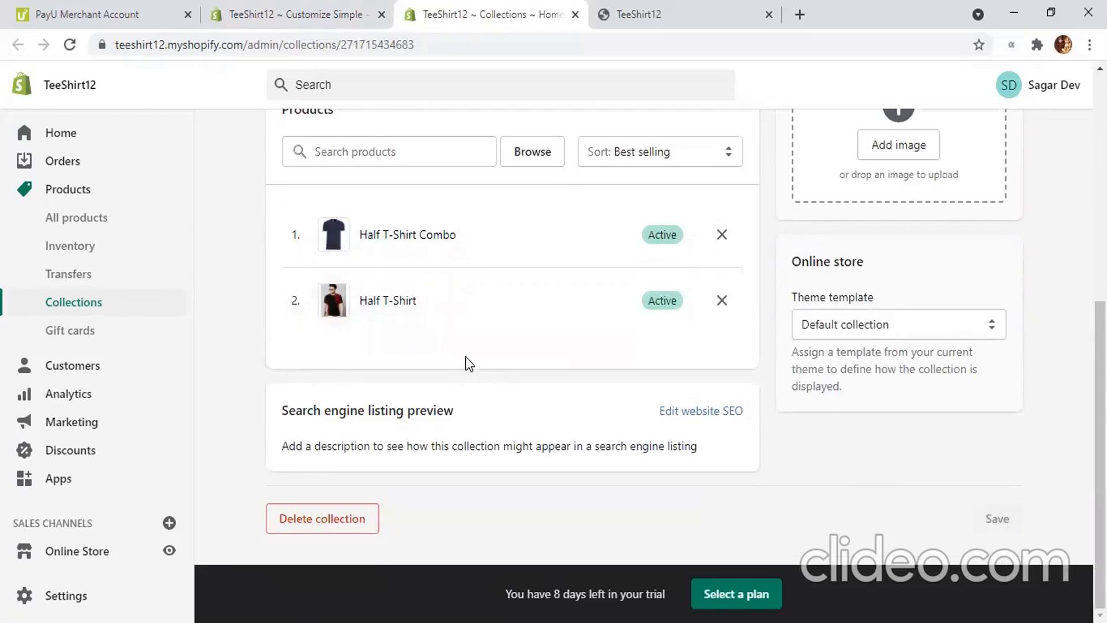
scroll(465, 355, "up", 1)
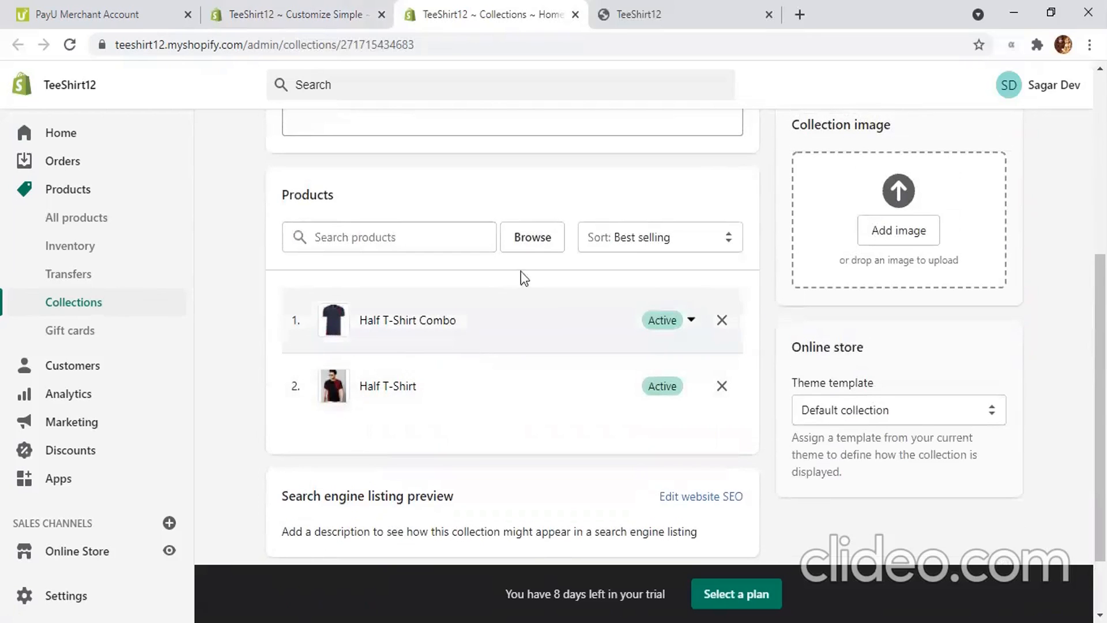
left_click(530, 241)
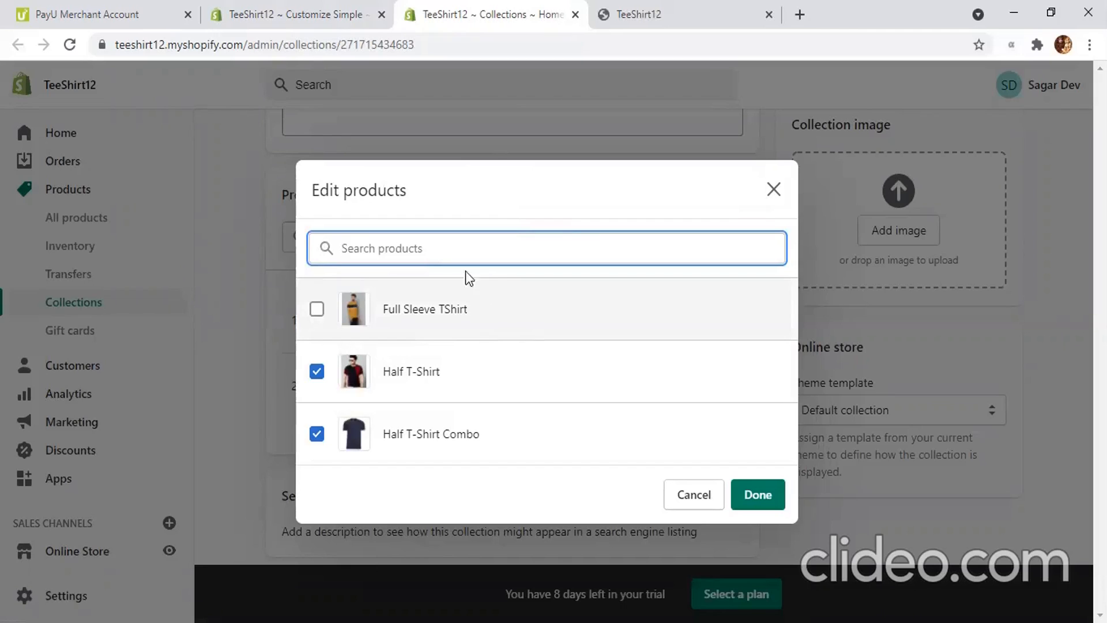
left_click(317, 309)
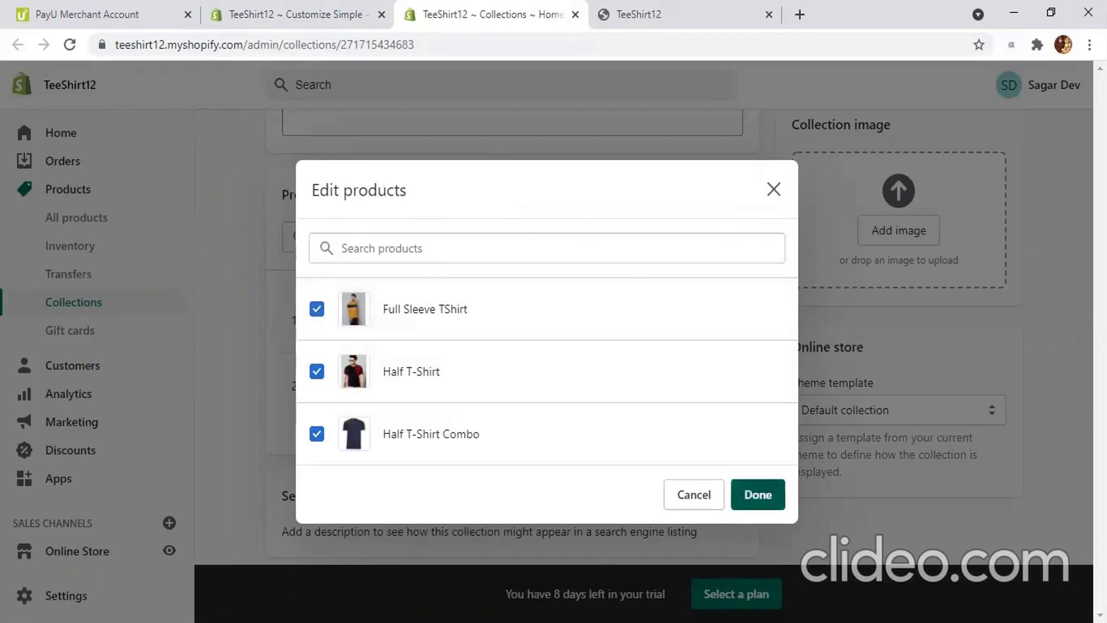
left_click(758, 495)
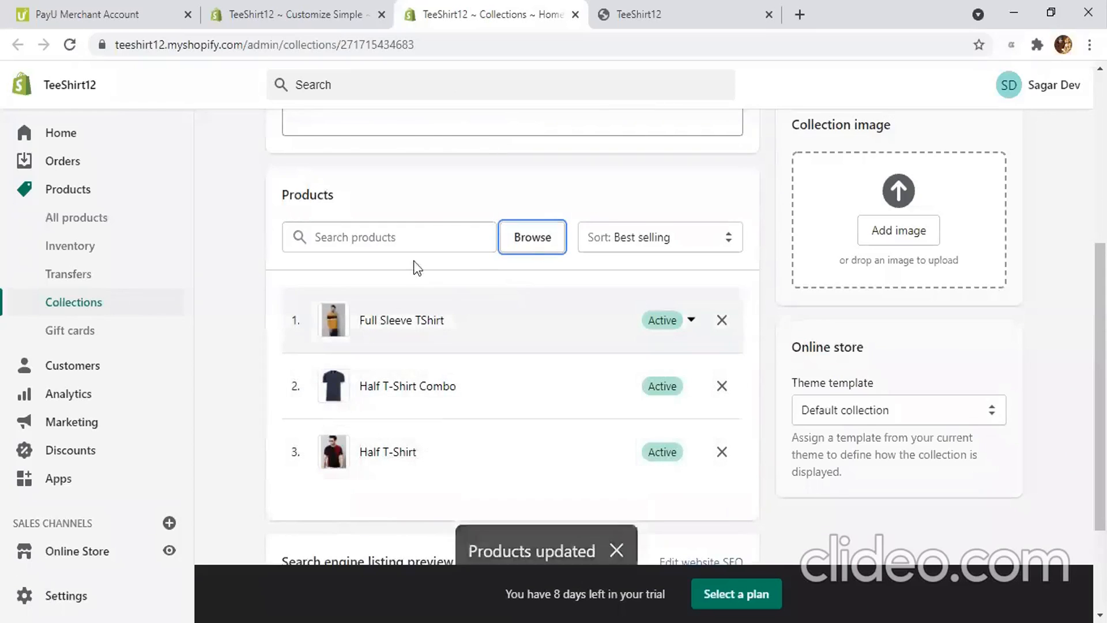
Step: Review the Home page collection's product list in the admin and examine the same collection in the online store
scroll(396, 334, "up", 5)
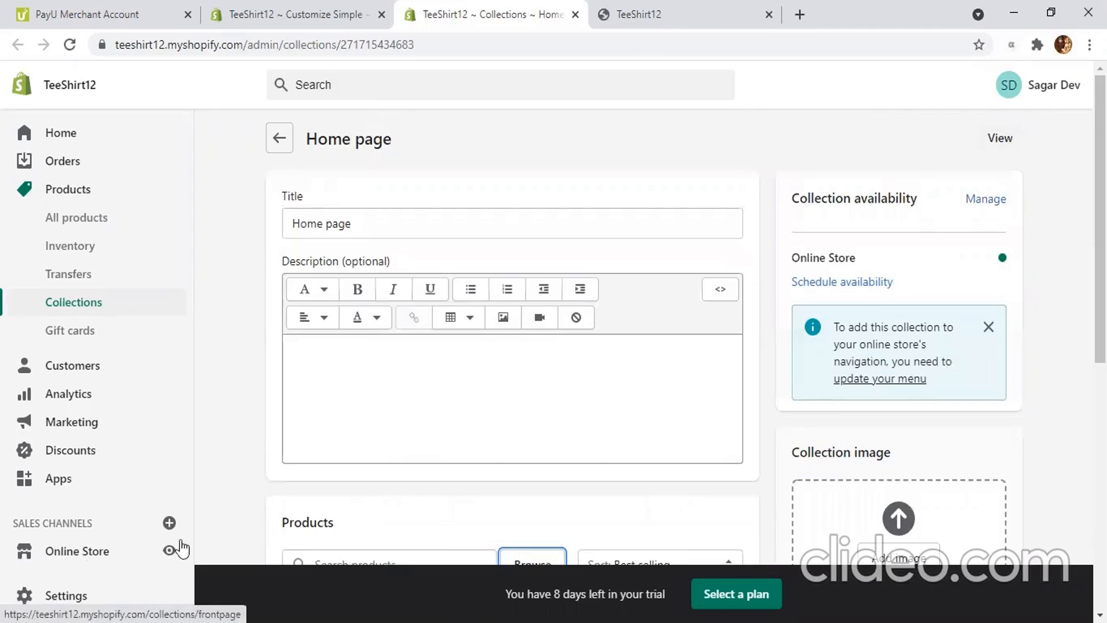
scroll(180, 548, "down", 5)
scroll(181, 549, "up", 1)
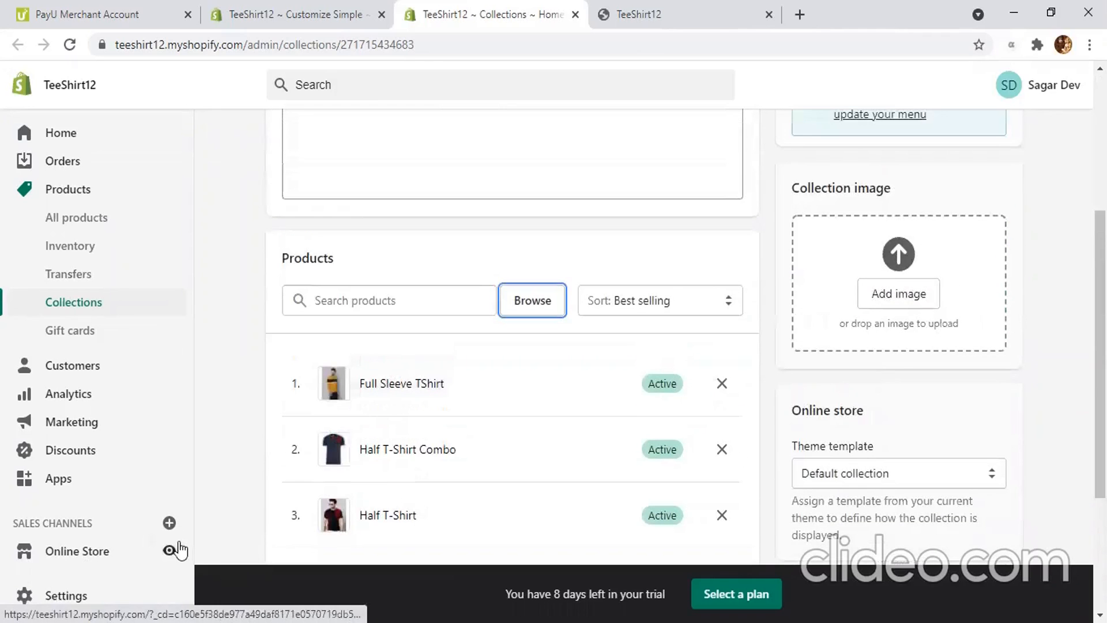
scroll(590, 264, "up", 4)
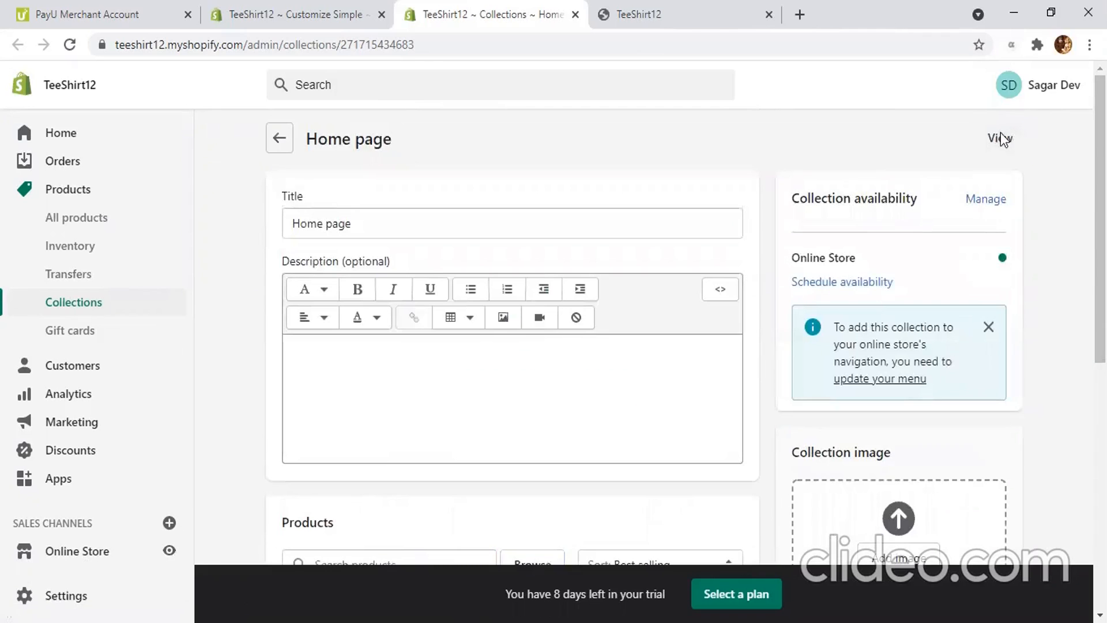
left_click(999, 138)
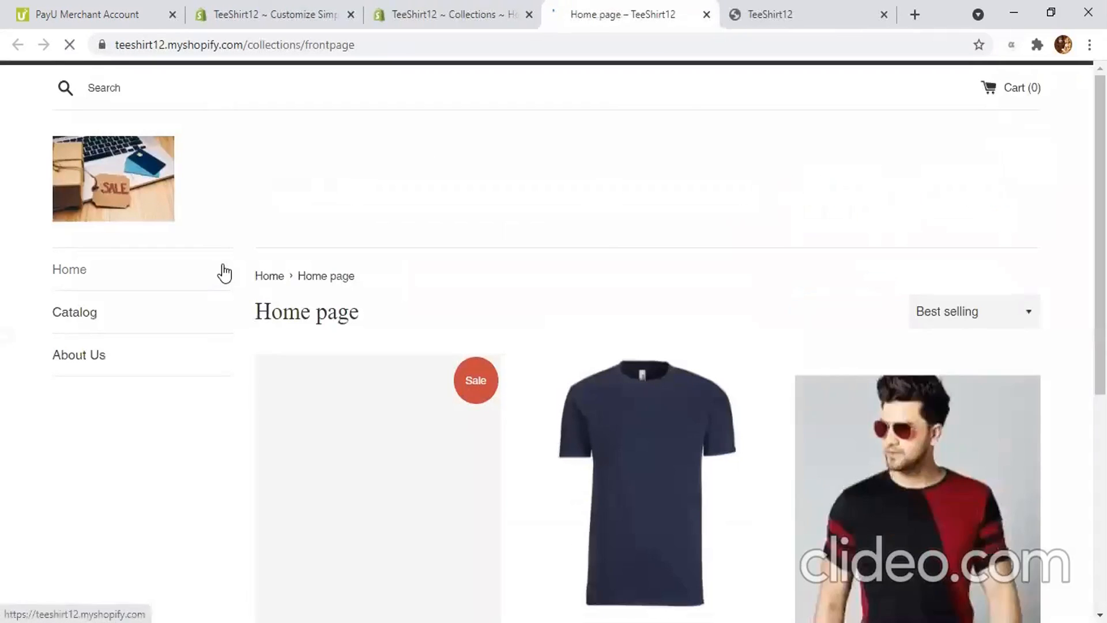
scroll(123, 386, "down", 3)
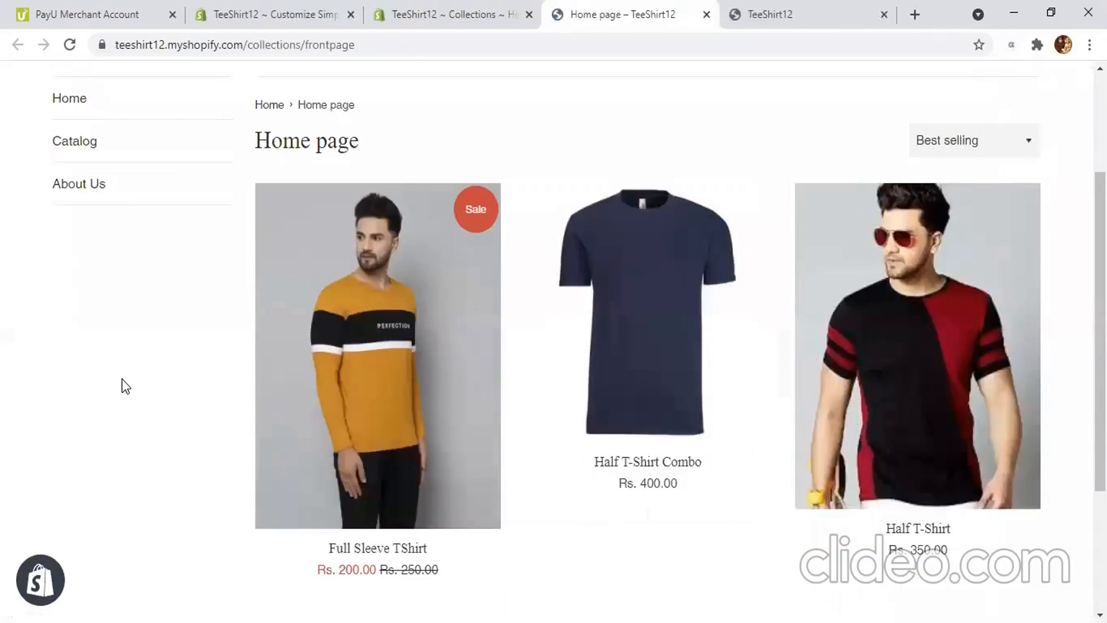
scroll(124, 384, "down", 3)
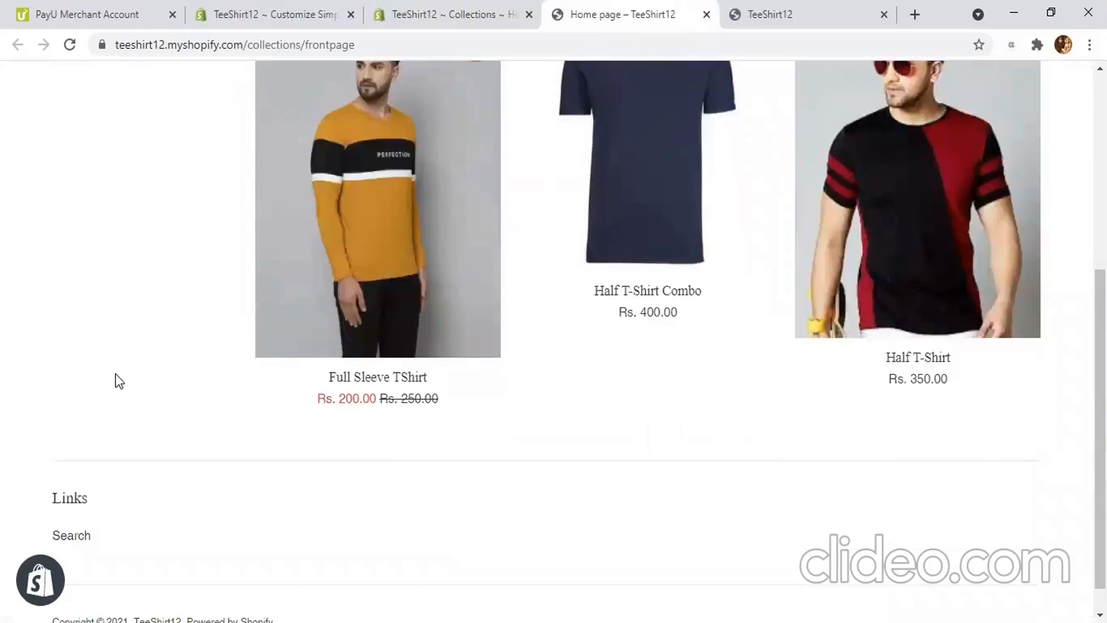
scroll(115, 374, "up", 2)
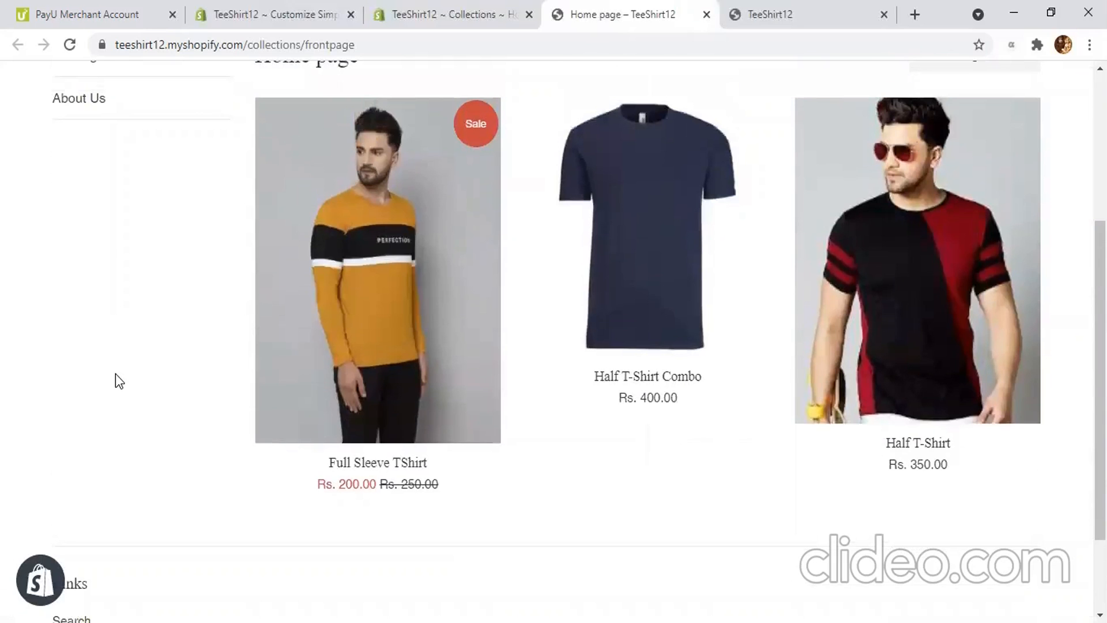
scroll(128, 378, "up", 2)
Step: Examine the Full Sleeve TShirt's product page in the online store and return to the Home page collection's listings
left_click(279, 487)
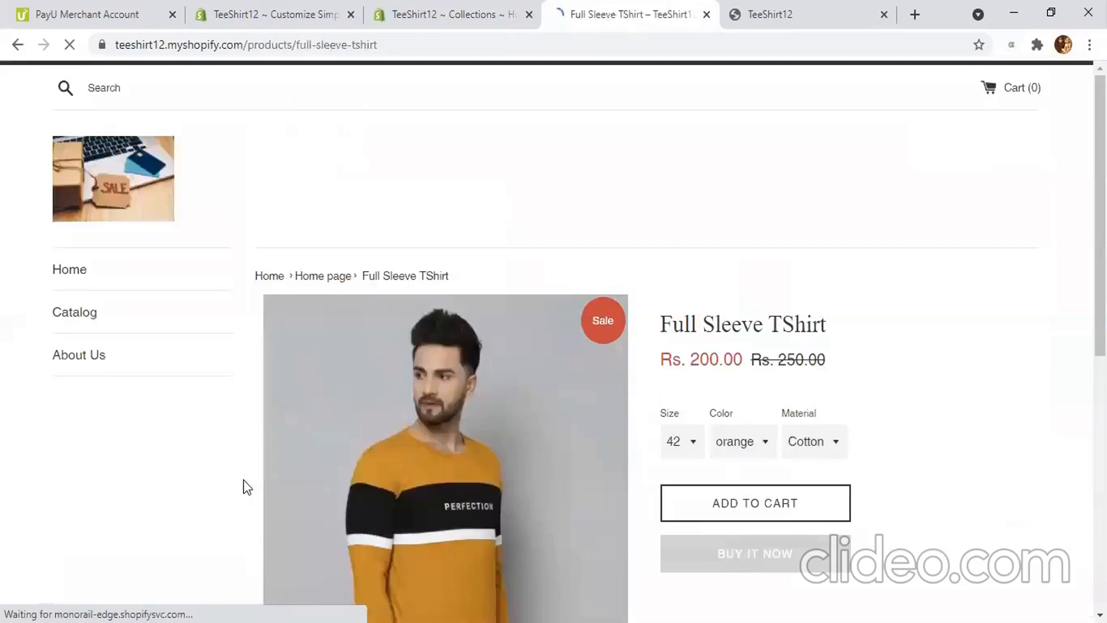
scroll(235, 475, "down", 7)
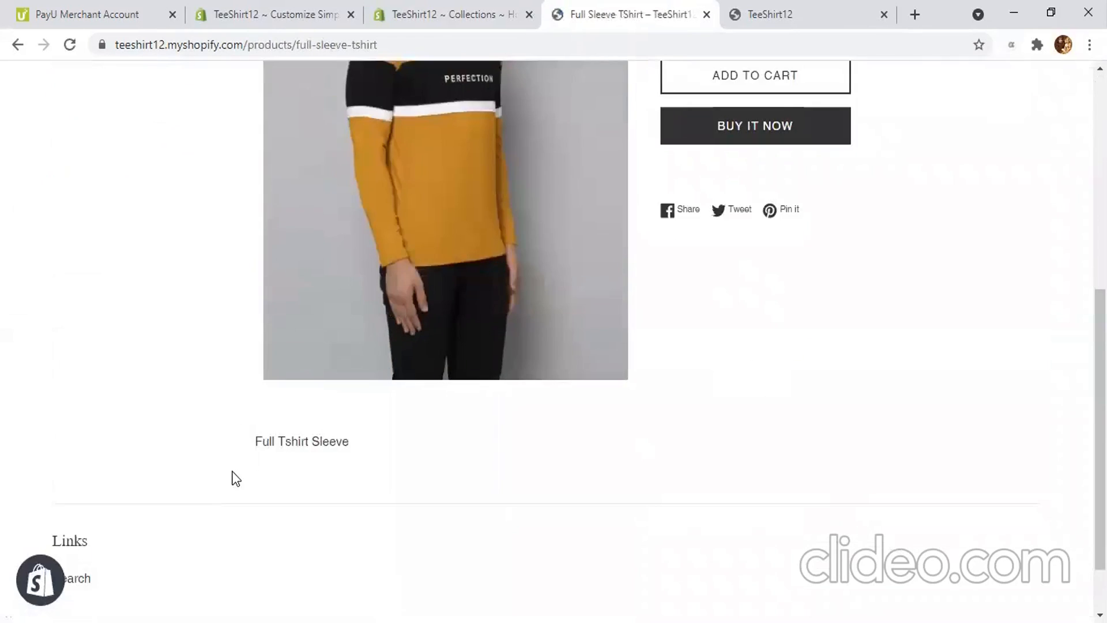
scroll(234, 476, "up", 8)
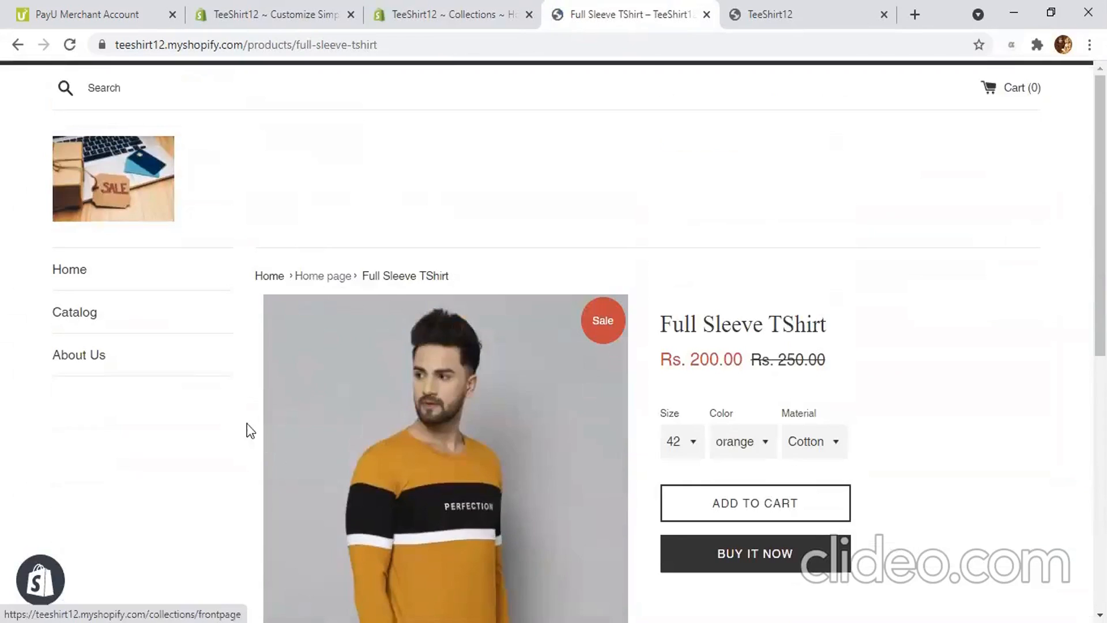
scroll(211, 417, "down", 4)
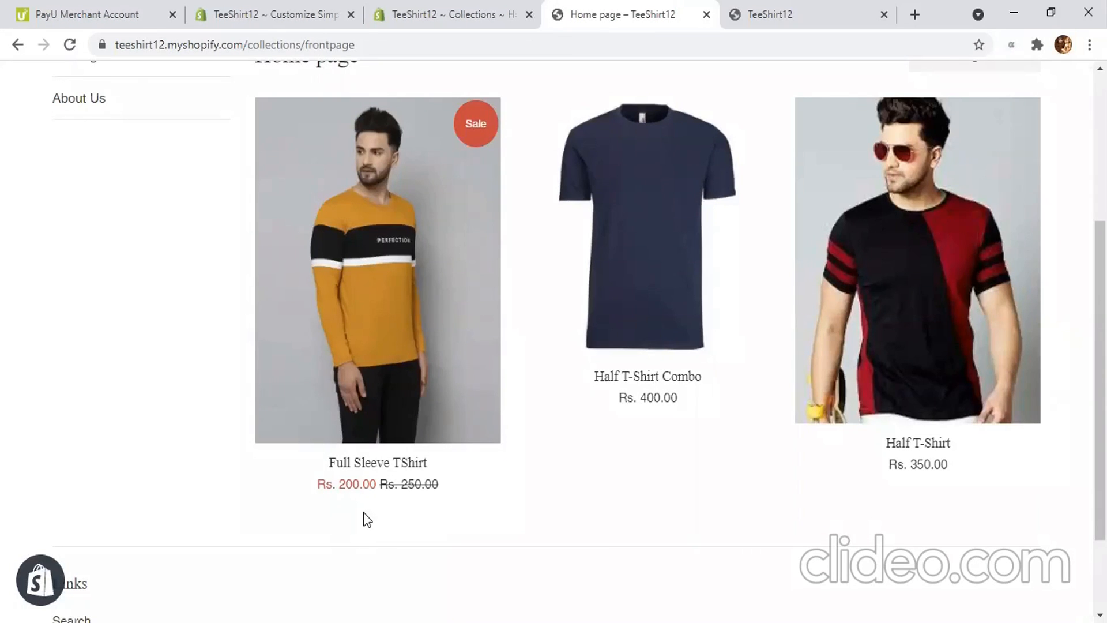
scroll(363, 512, "up", 3)
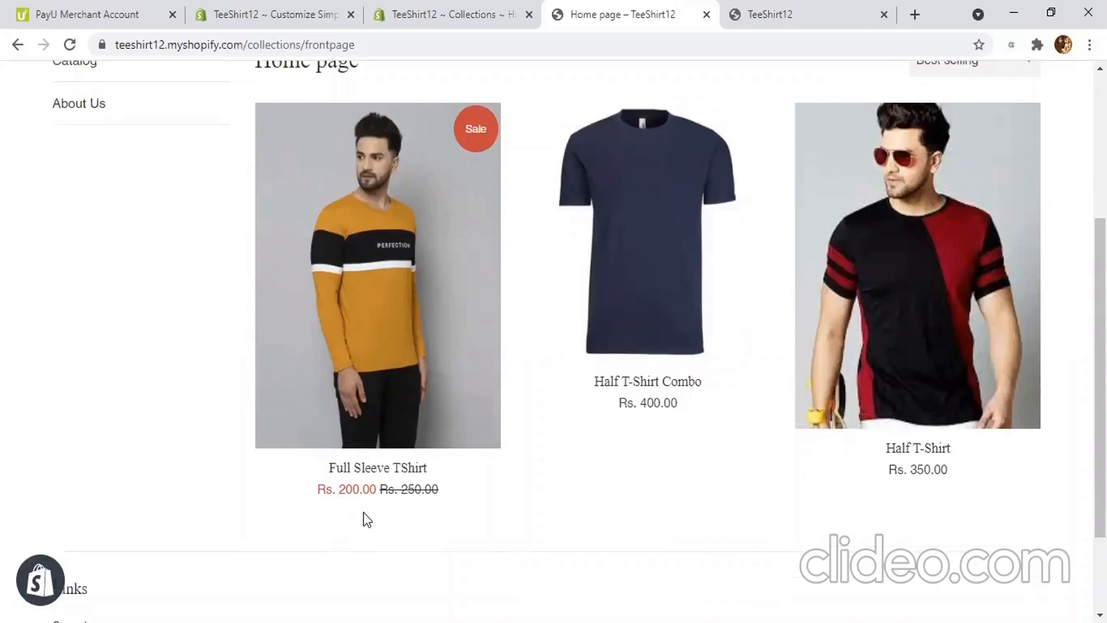
scroll(363, 512, "down", 3)
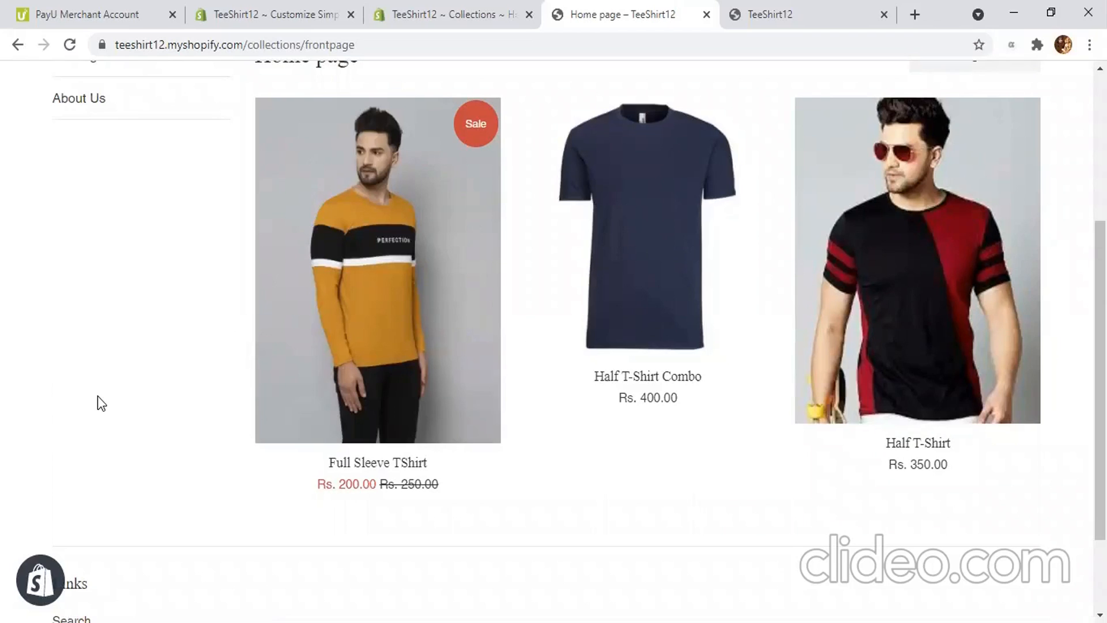
scroll(98, 398, "up", 5)
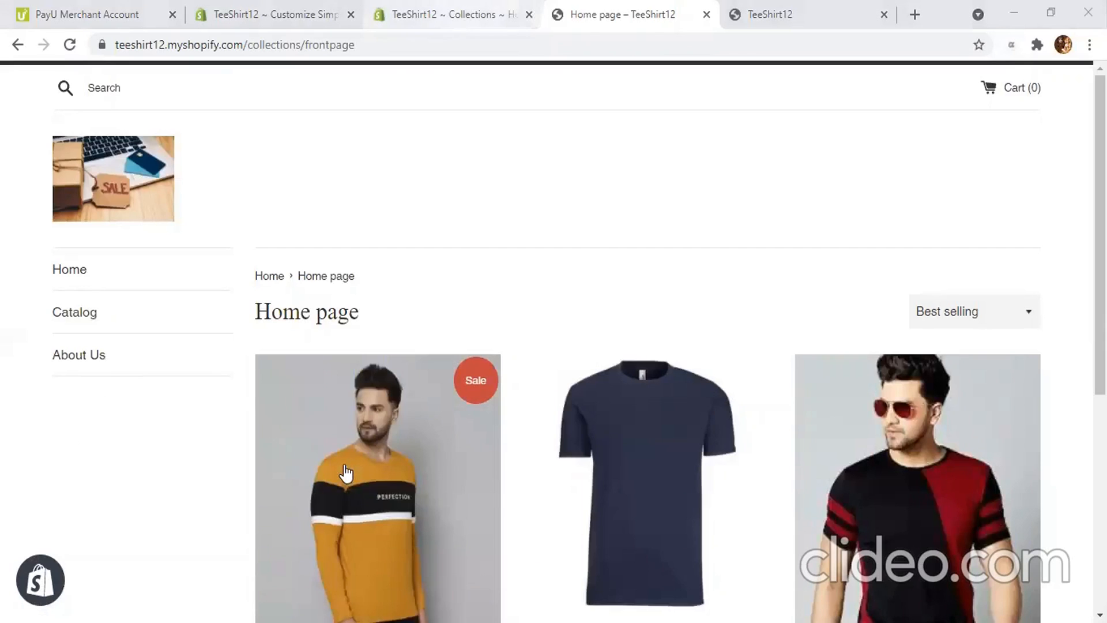
Step: In the store admin, inspect the Full Sleeve TShirt variants' SKU and price fields in the bulk editor and return to the product list
left_click(450, 14)
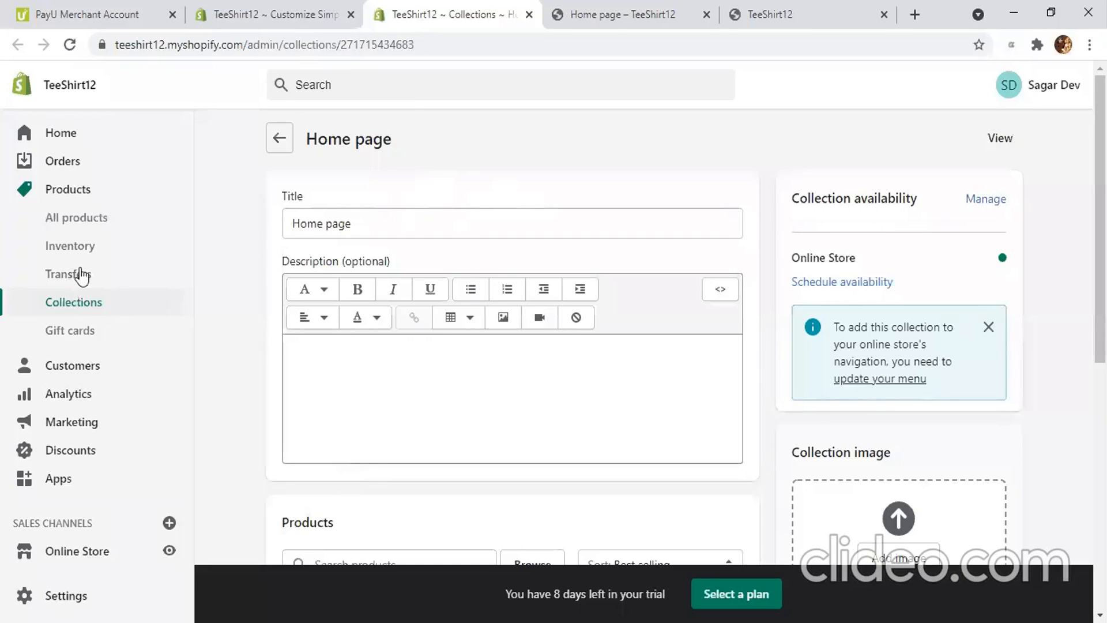
left_click(81, 219)
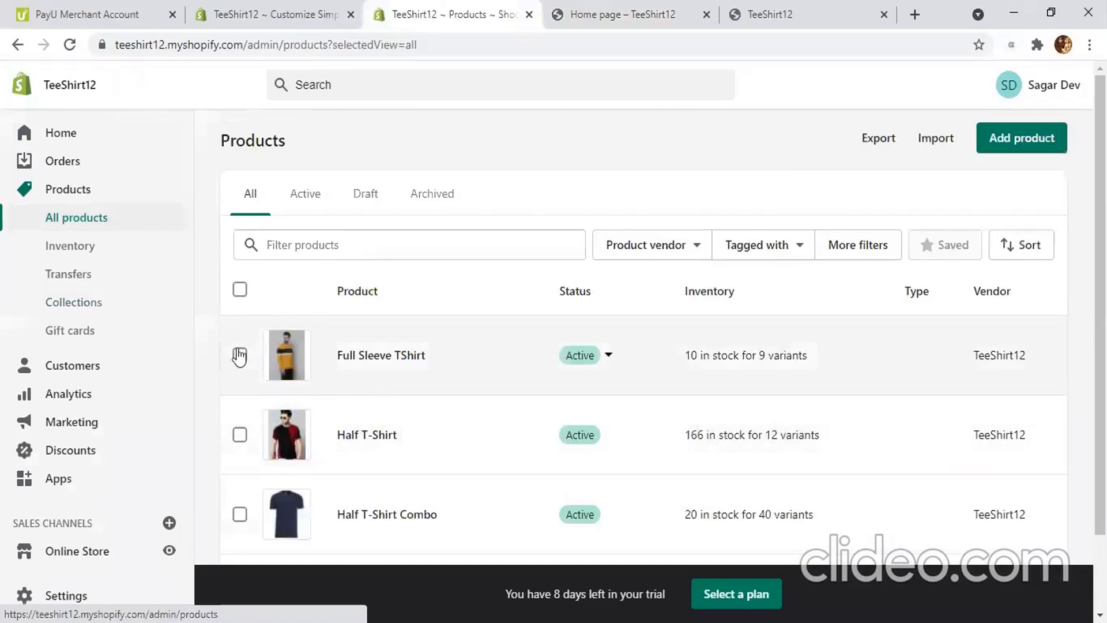
left_click(240, 355)
left_click(353, 291)
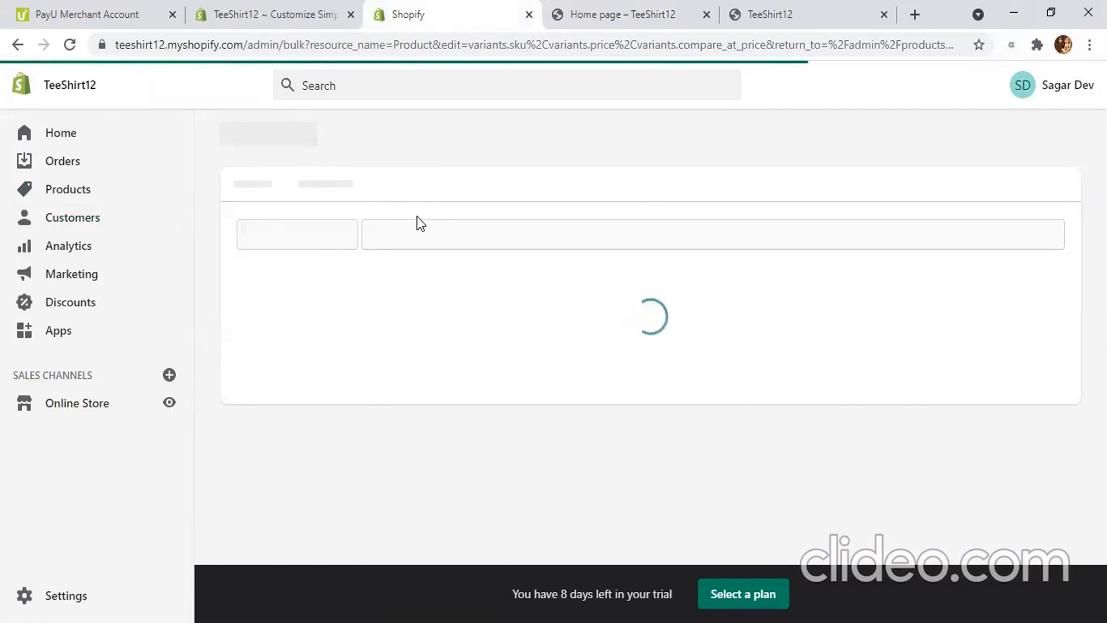
scroll(416, 216, "down", 5)
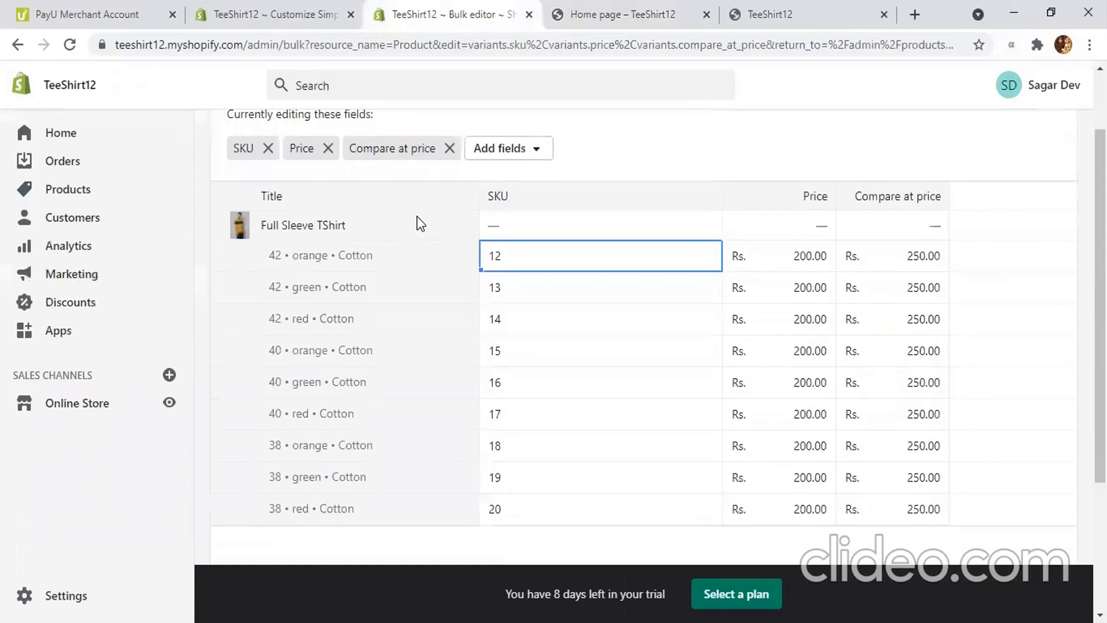
scroll(417, 217, "up", 3)
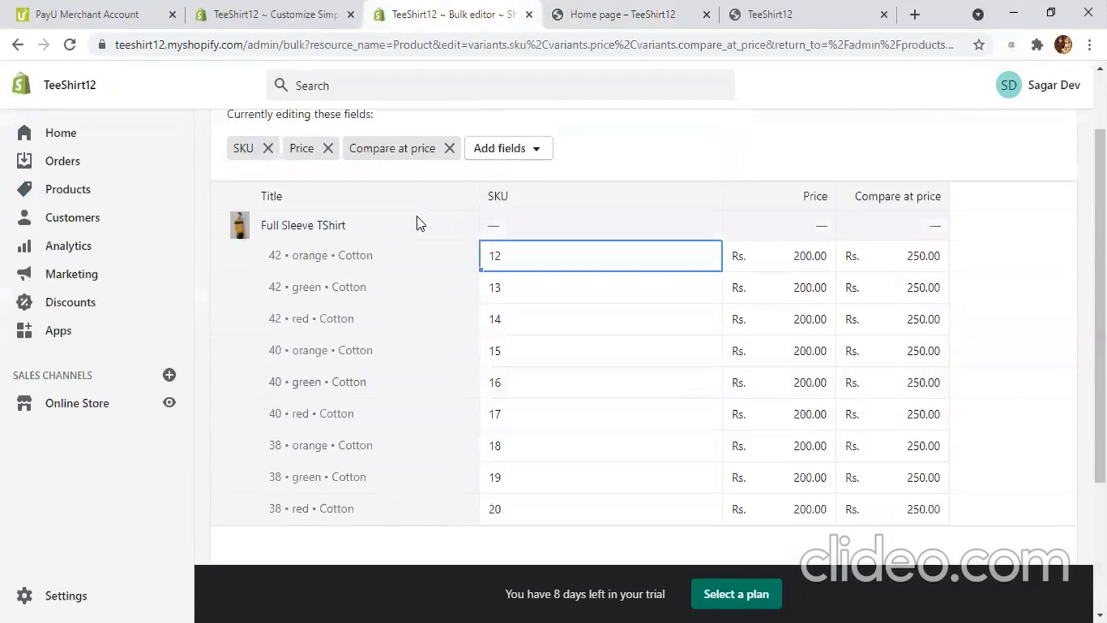
left_click(305, 148)
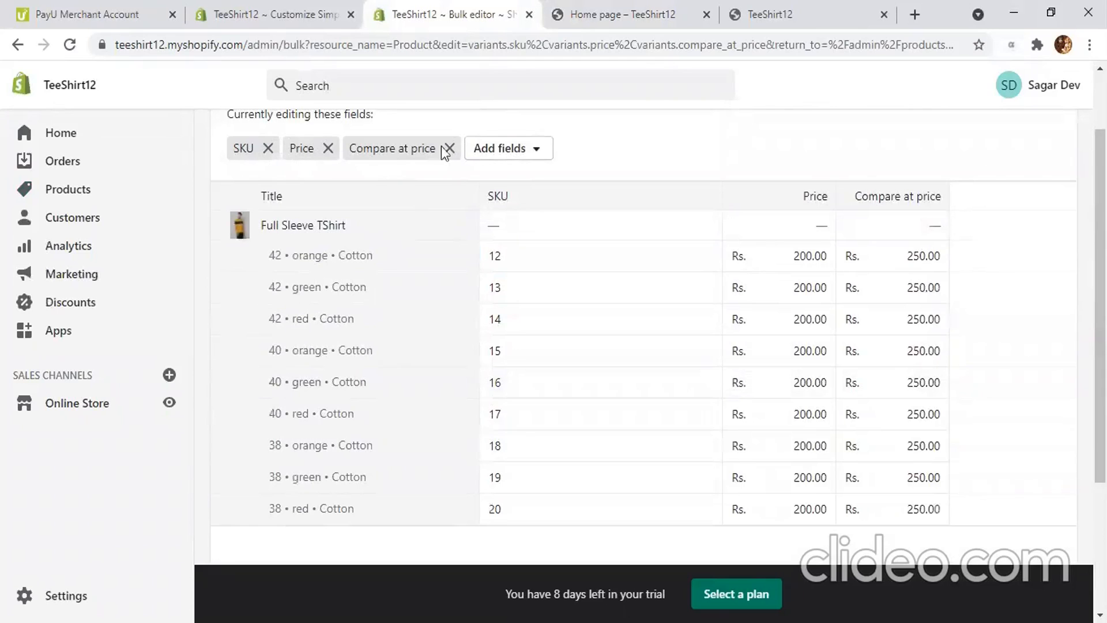
scroll(510, 173, "up", 2)
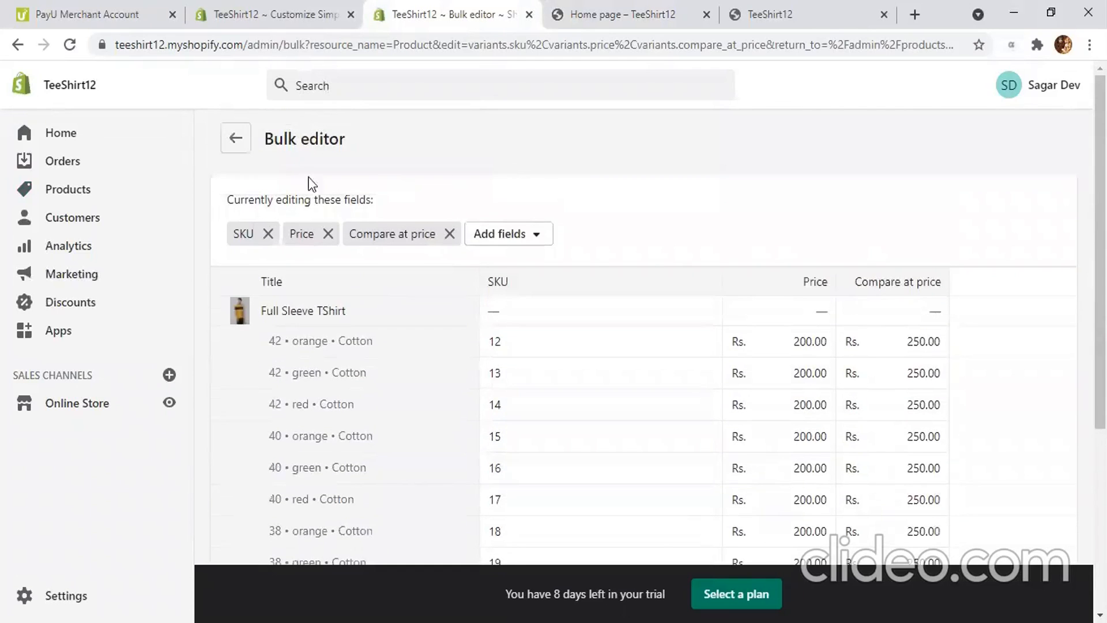
left_click(236, 144)
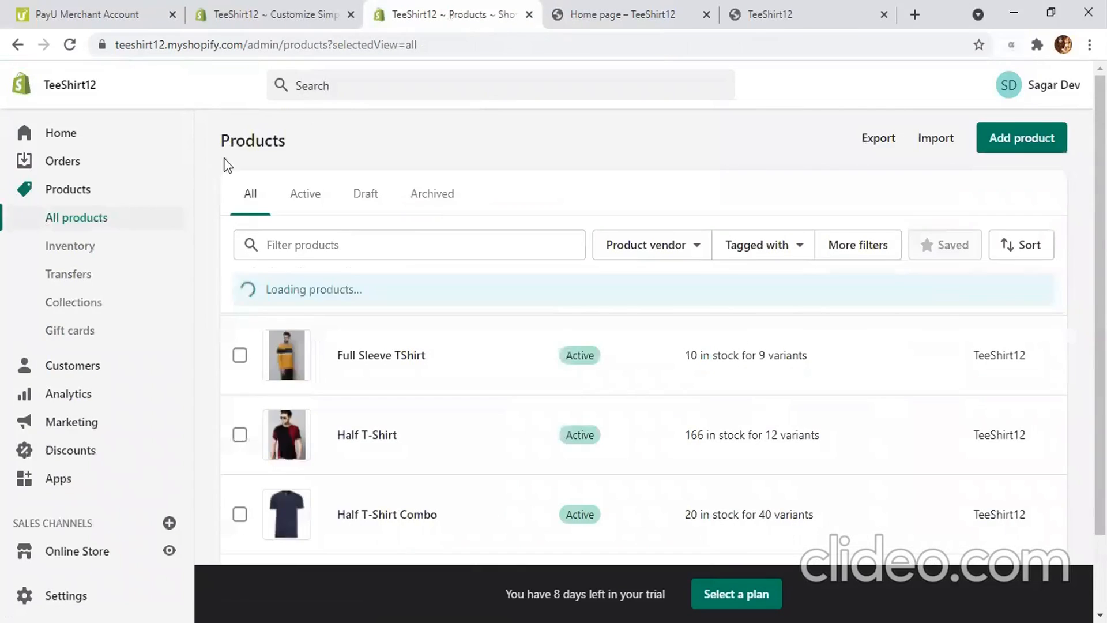
Step: Start a new product in the store admin with the title "Tshirt" and the description "Tshirt"
left_click(1011, 140)
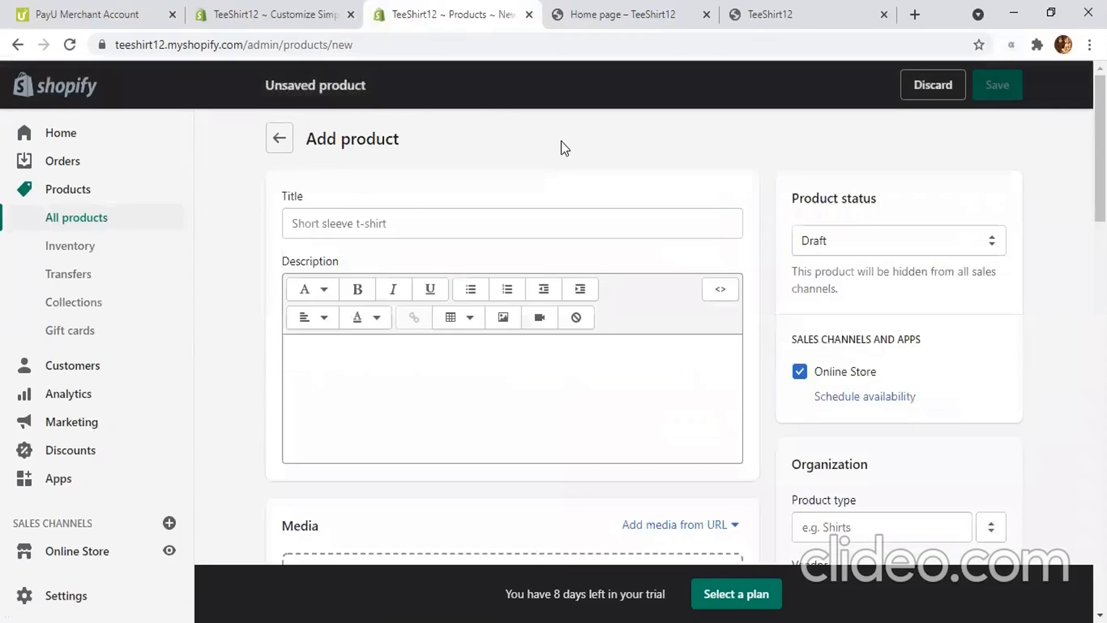
left_click(410, 217)
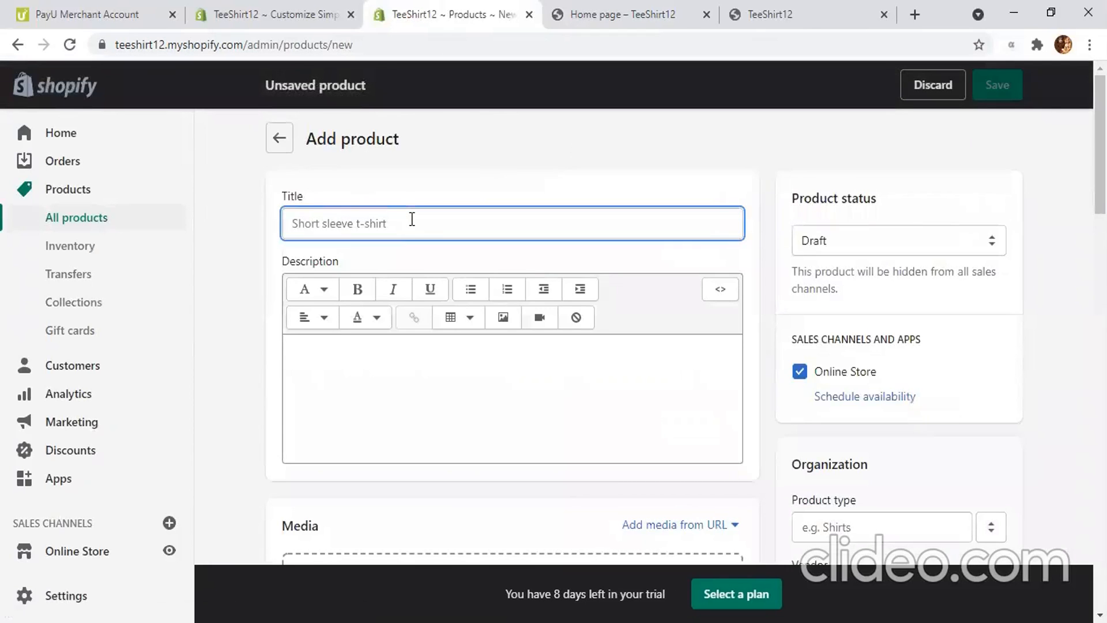
type("Tshirt")
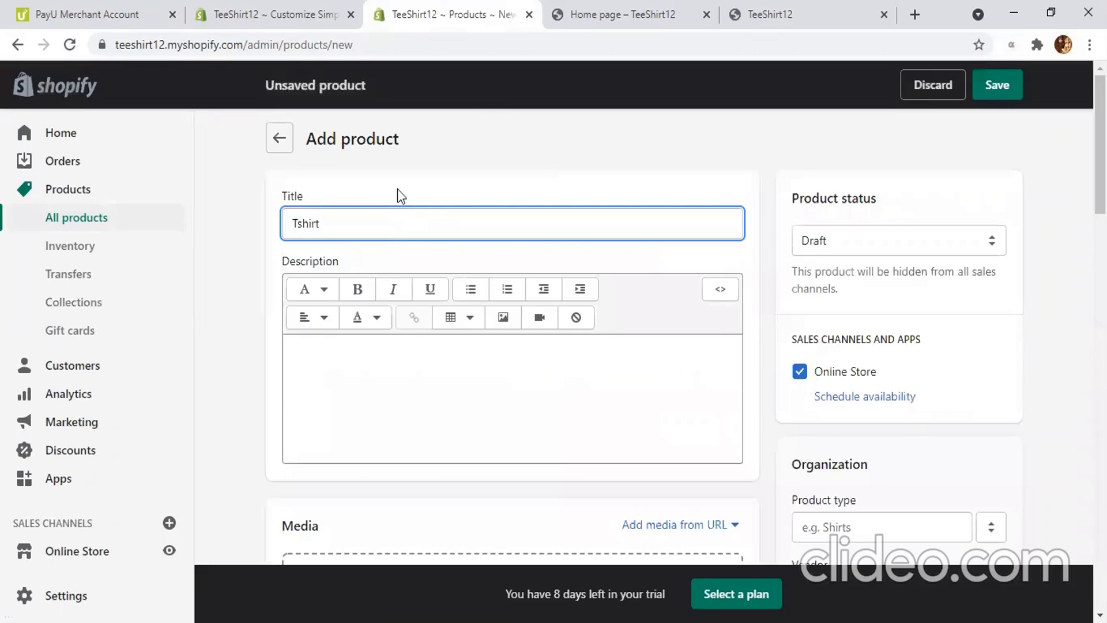
scroll(369, 190, "down", 1)
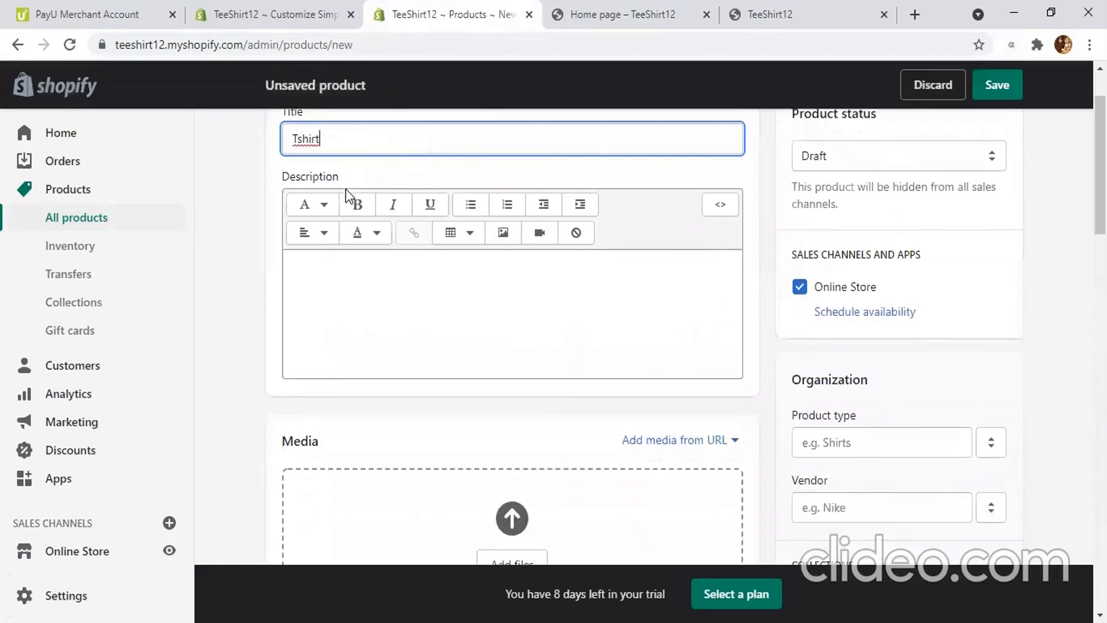
left_click(360, 275)
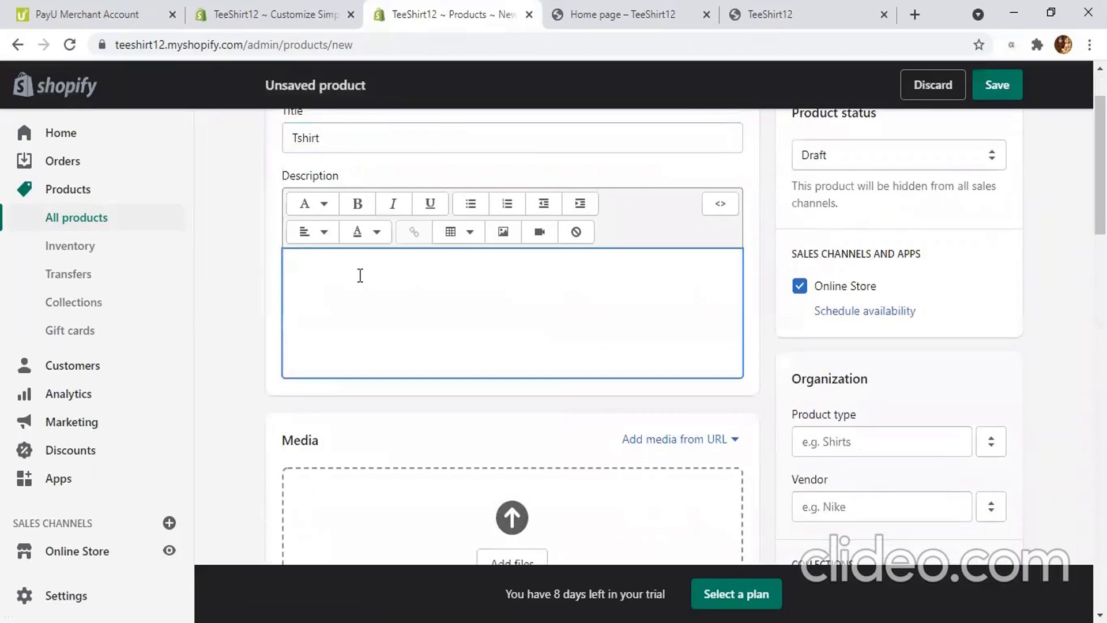
type("Tshirt")
Step: Upload t2.jpg from the Downloads folder as the new product's media image
scroll(360, 275, "down", 3)
left_click(511, 345)
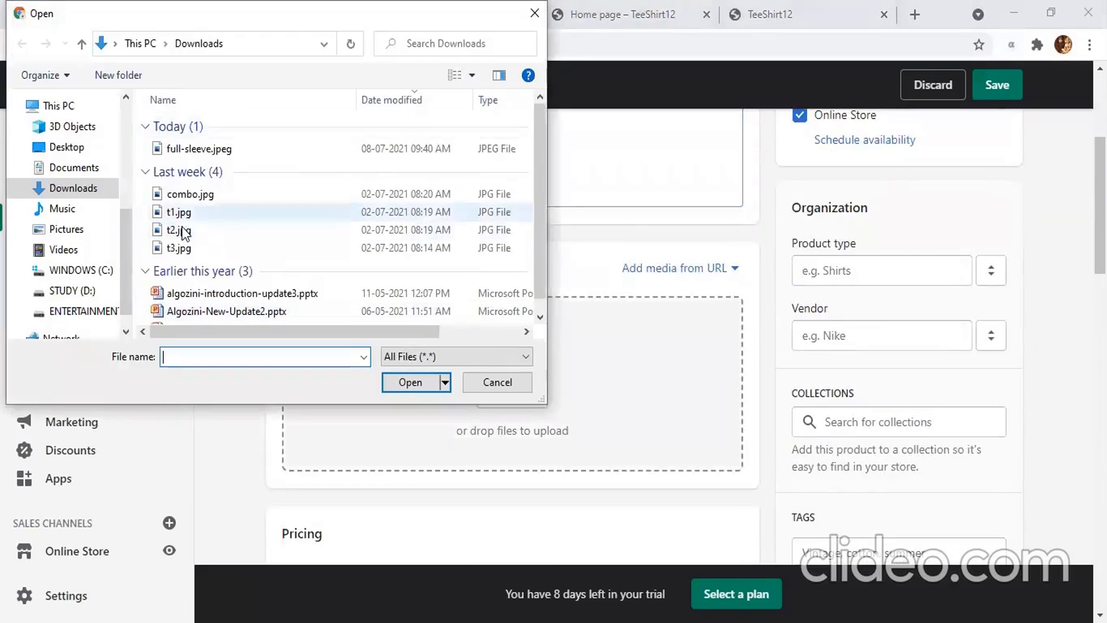
left_click(184, 231)
left_click(402, 389)
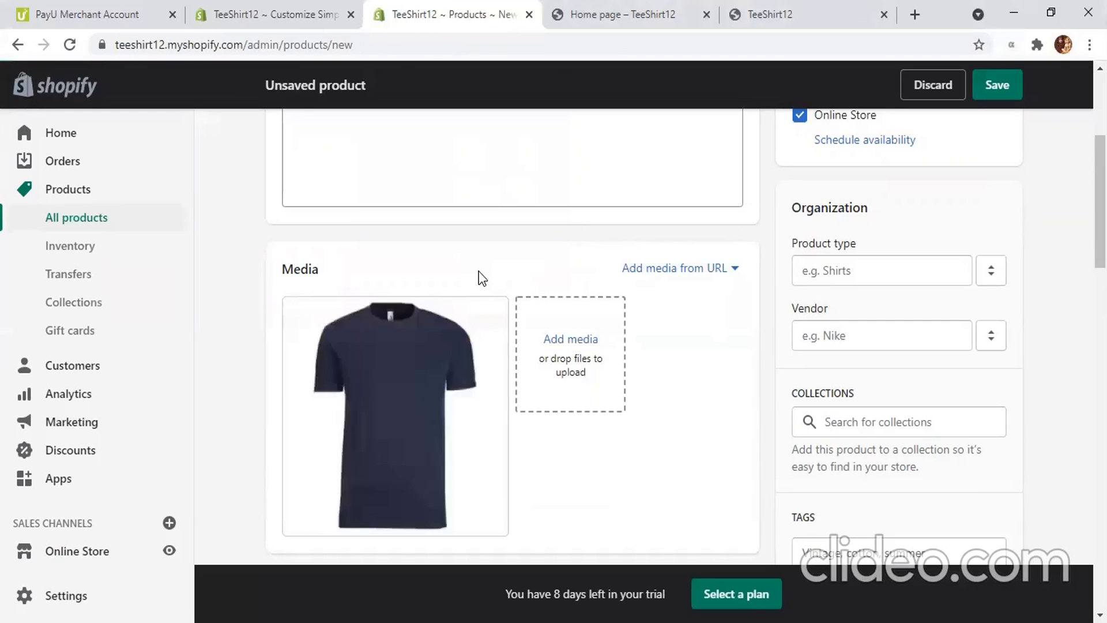
Step: Delete the uploaded navy T-shirt image from the product's media
scroll(482, 278, "down", 2)
scroll(482, 278, "up", 1)
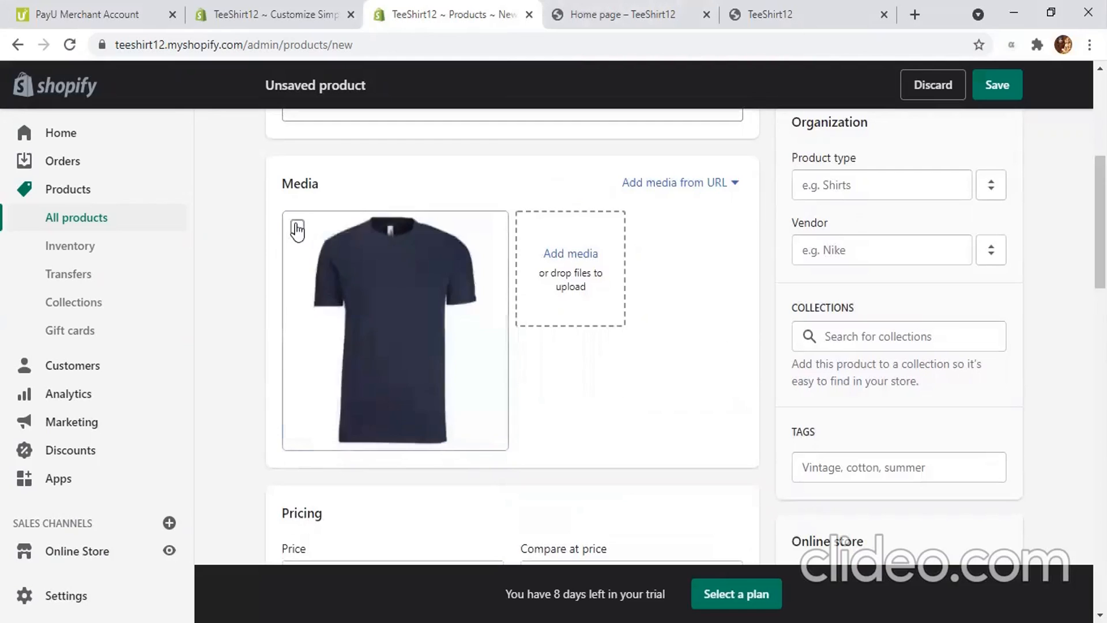
left_click(298, 230)
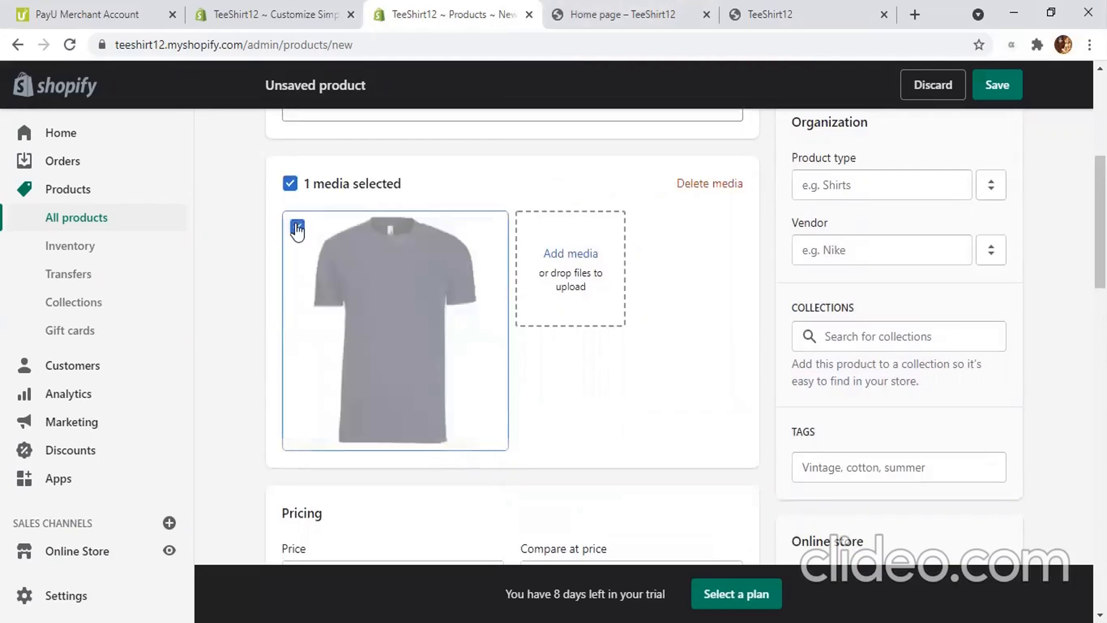
left_click(711, 184)
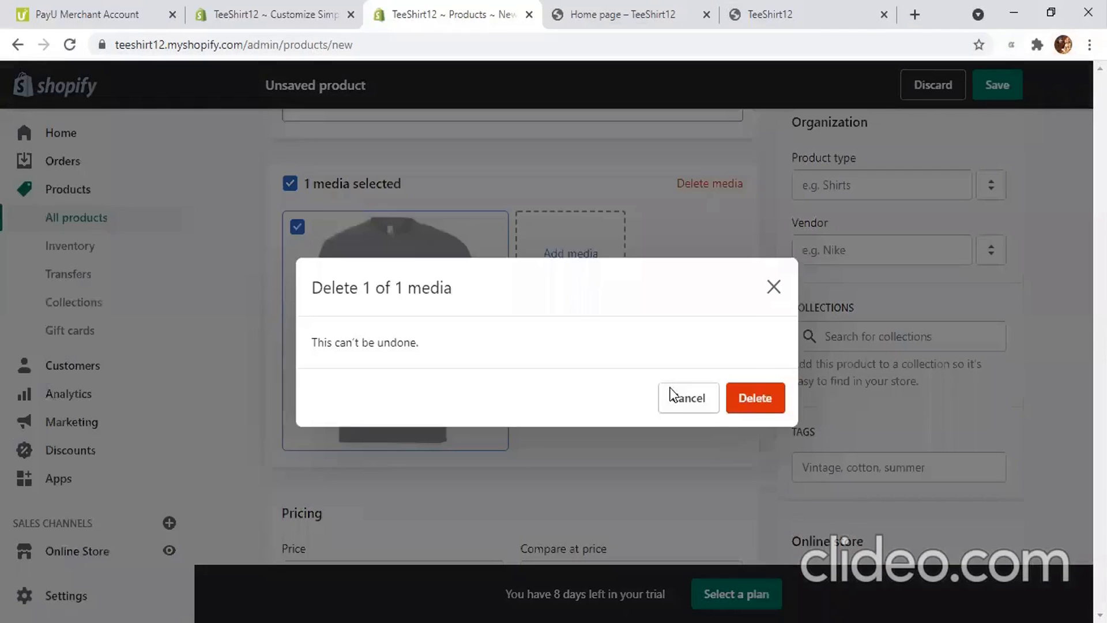
left_click(752, 397)
Step: Upload t3.jpg from the Downloads folder as the product's media image
left_click(485, 306)
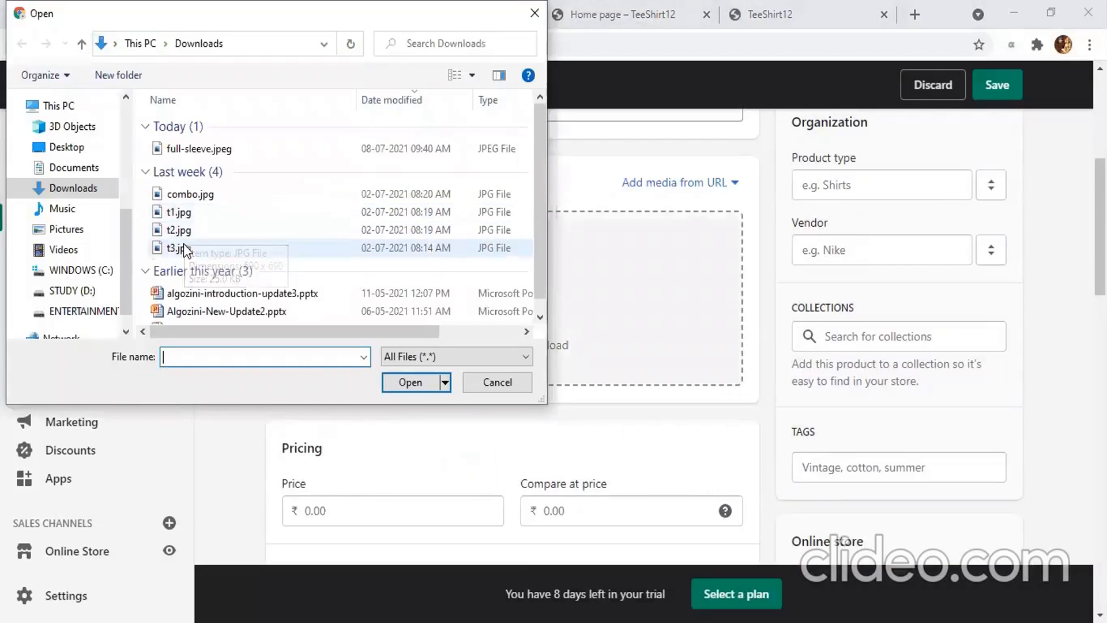
double_click(183, 247)
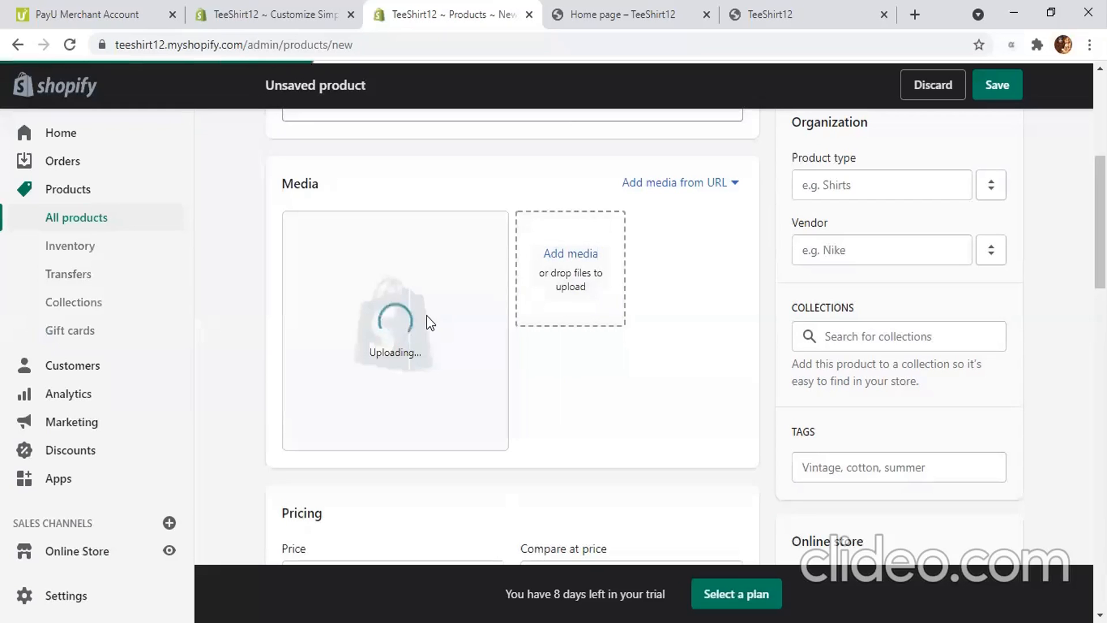
Step: Set the product's price to ₹200, its compare-at price to ₹250 and its cost per item to ₹190
scroll(427, 325, "down", 6)
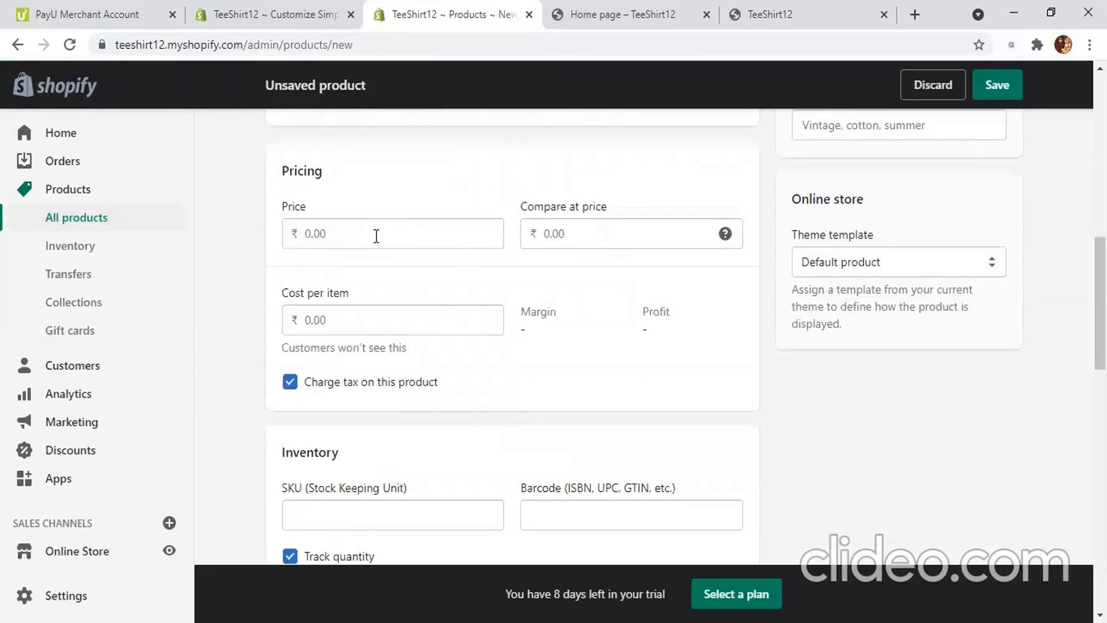
left_click(722, 234)
left_click(337, 227)
type("200")
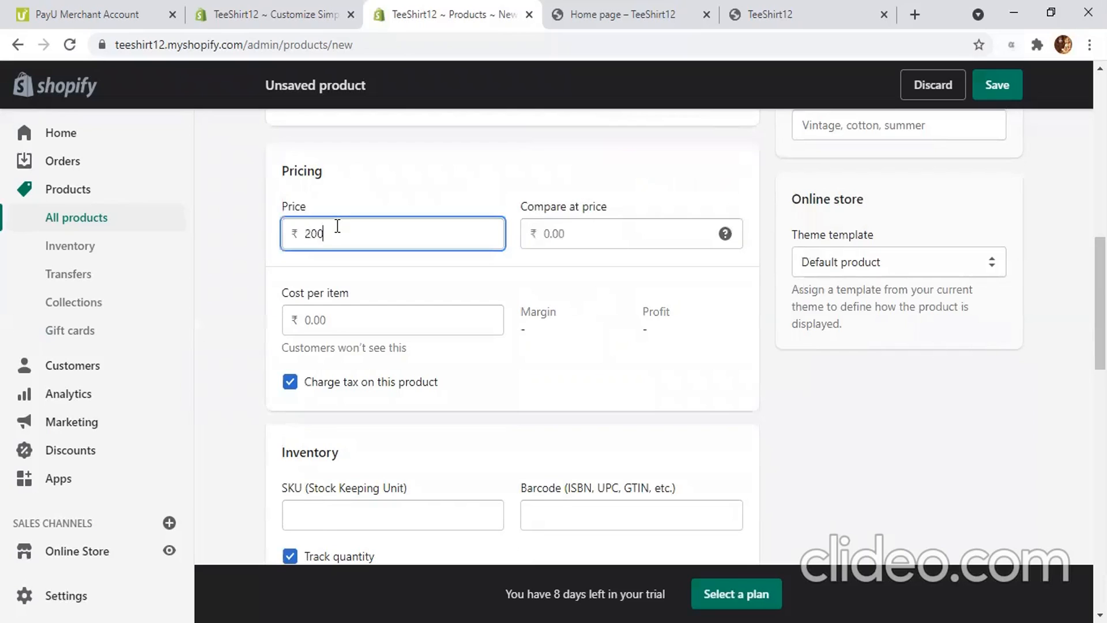
left_click(647, 238)
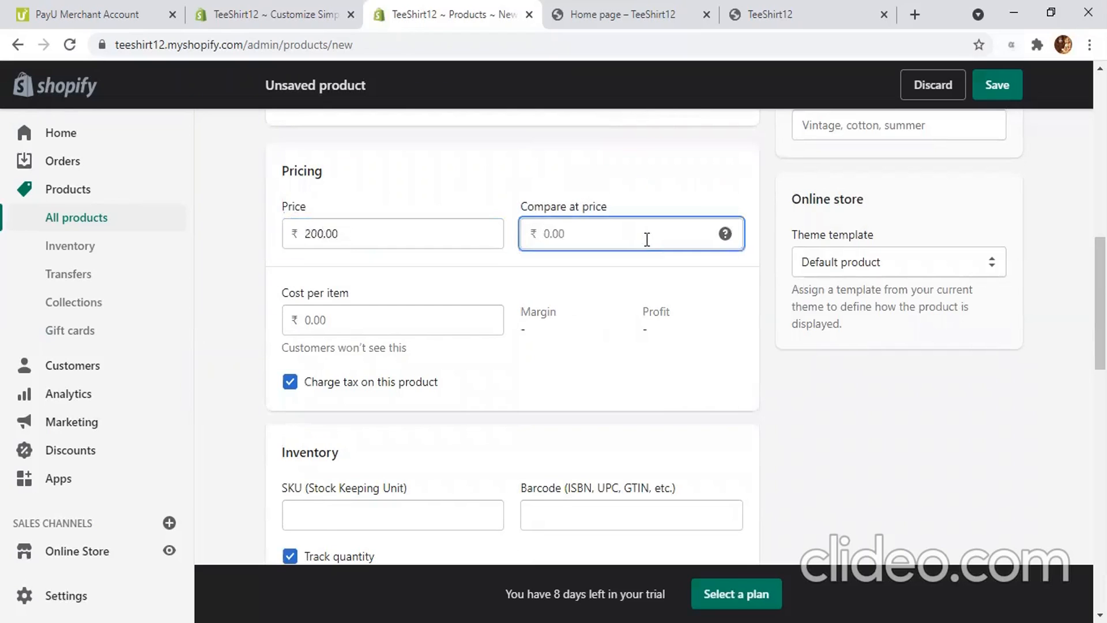
type("250")
left_click(396, 313)
type("190")
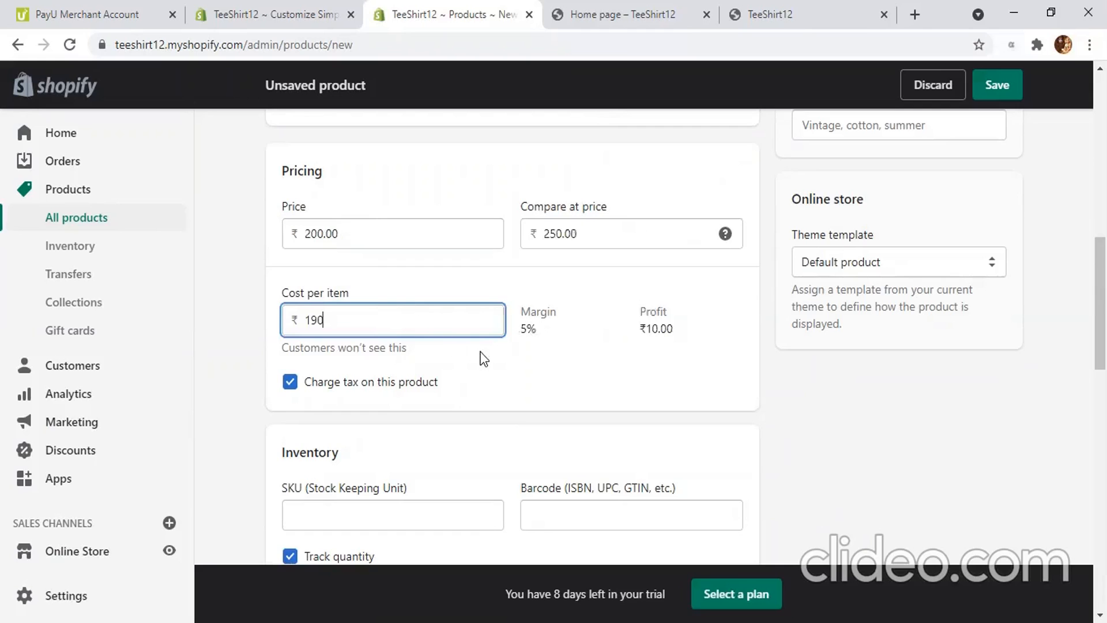
Step: Set the product's SKU to 25 and its available quantity to 20
scroll(483, 358, "down", 3)
left_click(386, 347)
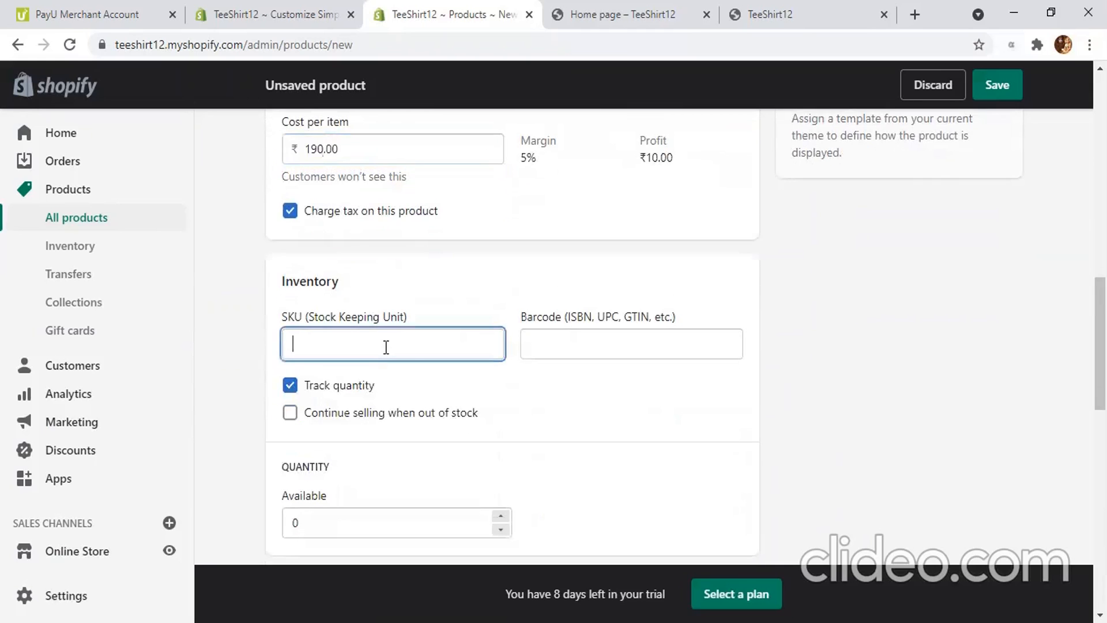
type("25")
scroll(388, 352, "down", 6)
left_click(324, 183)
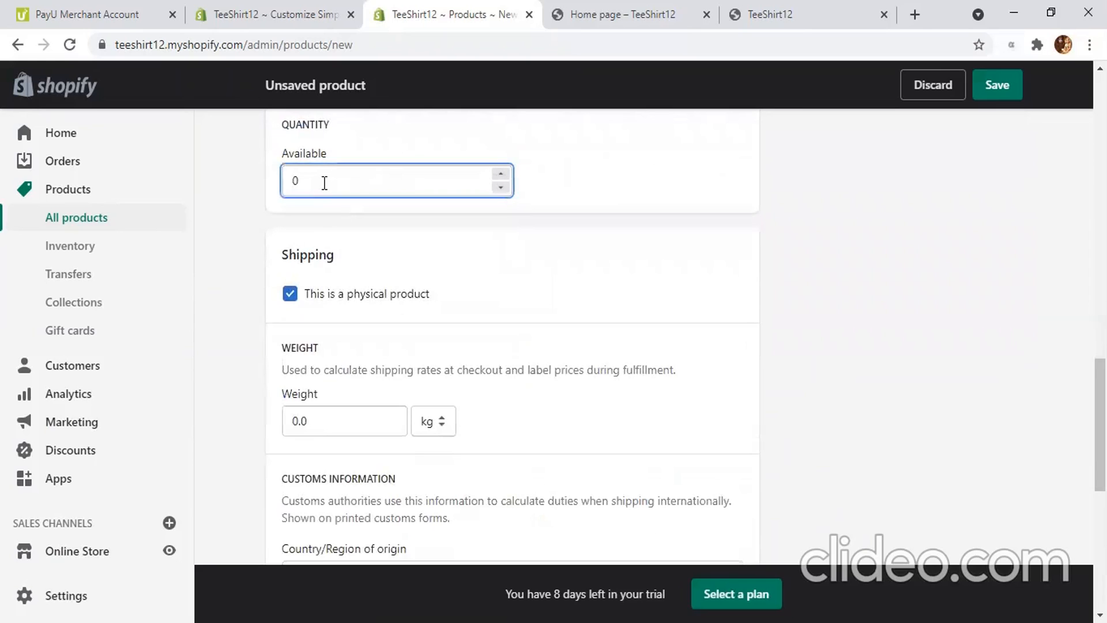
type("2")
Step: Set the product's shipping weight to 0.100 kg
scroll(328, 176, "down", 3)
left_click(330, 240)
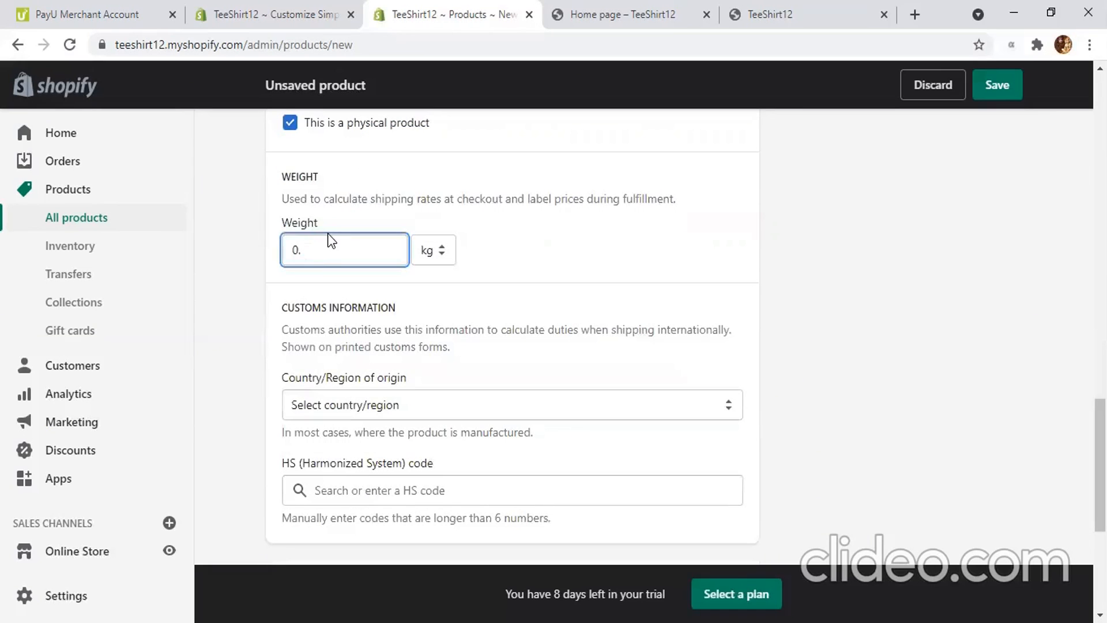
key("BackSpace")
type("5")
type("0")
scroll(333, 306, "down", 2)
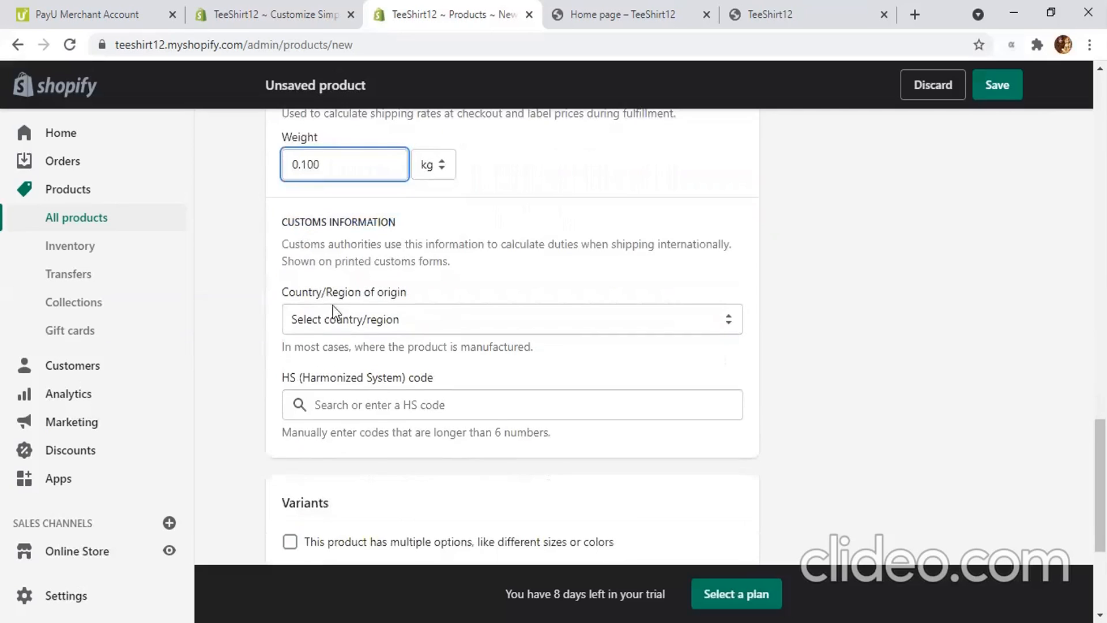
Step: Fill in the customs information with India as the country of origin and HS code 6543.21
left_click(399, 311)
type("in")
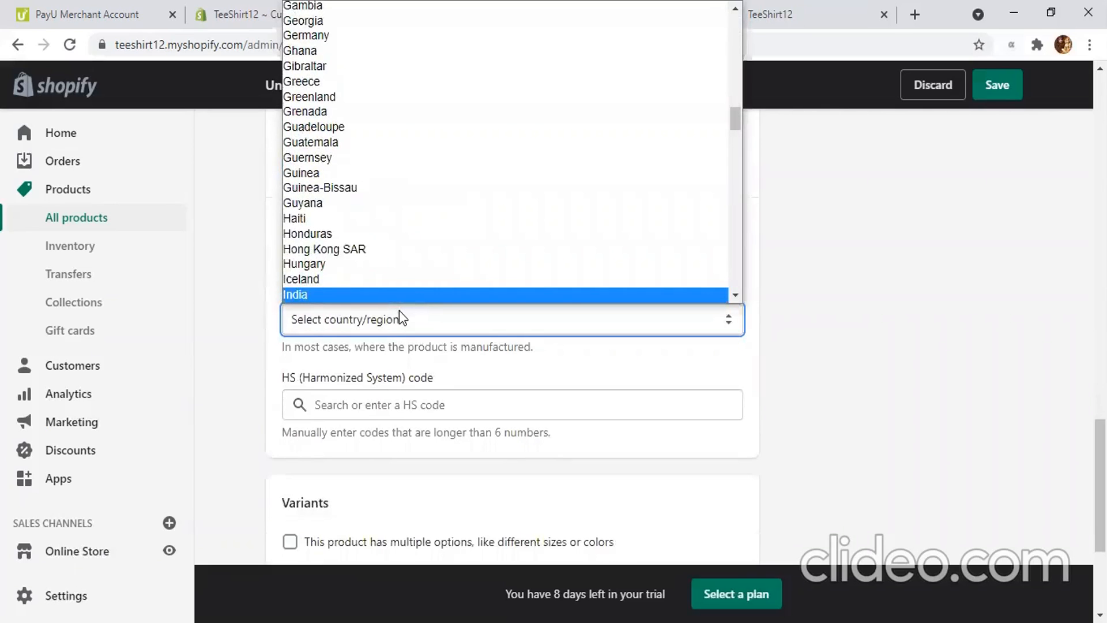
key("Return")
scroll(365, 314, "down", 3)
left_click(352, 228)
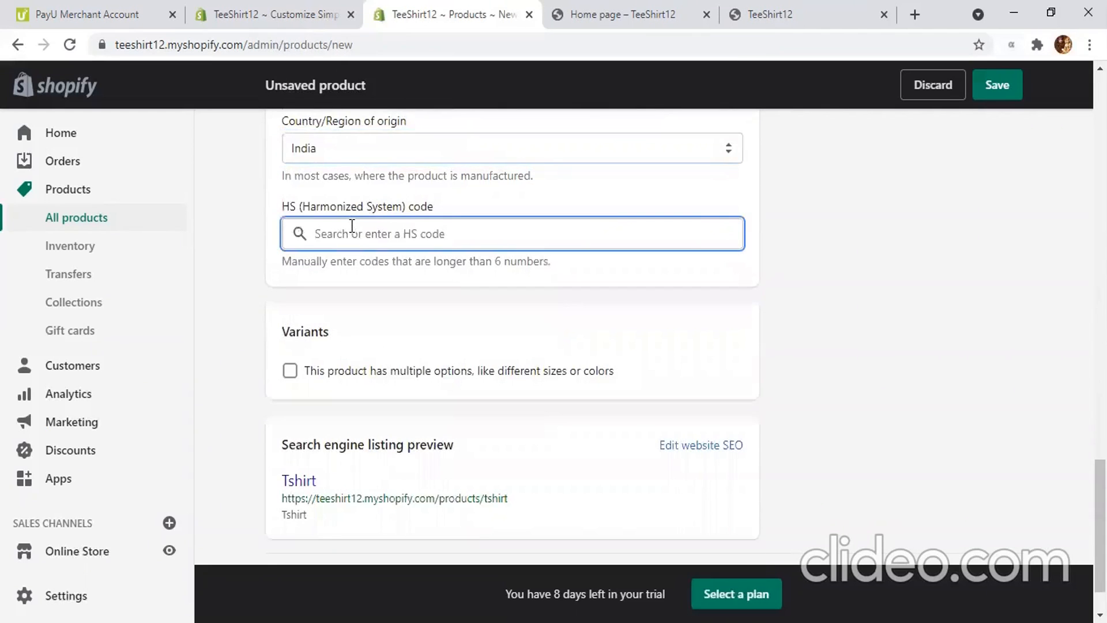
type("6543.21")
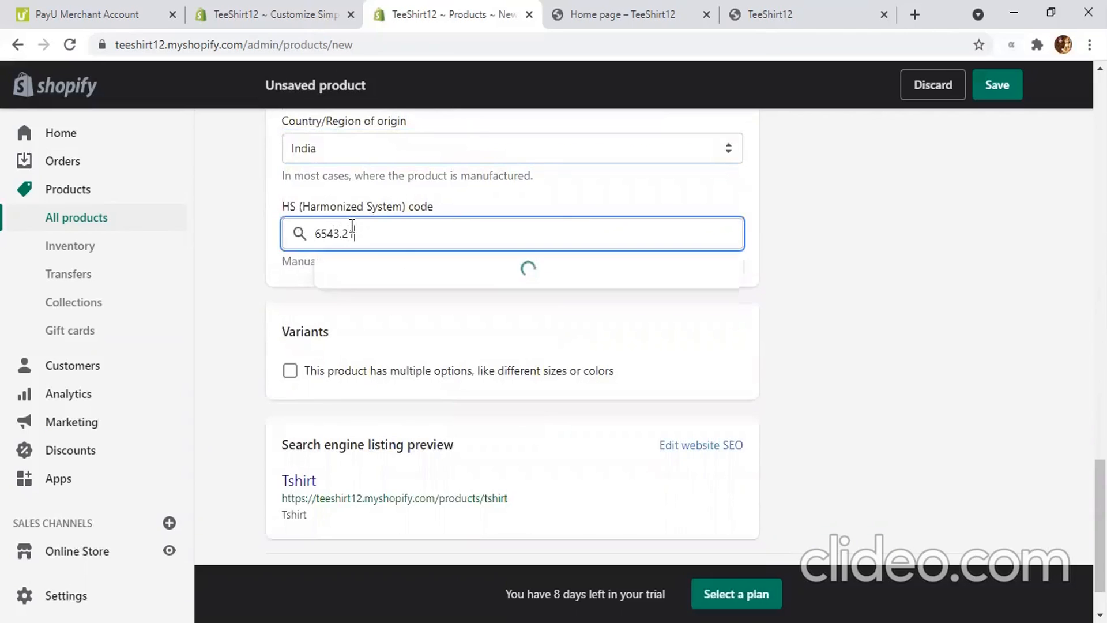
left_click(307, 285)
Step: Enable multiple options for the product and add the Size values 42, 40, 38 and 36
left_click(290, 370)
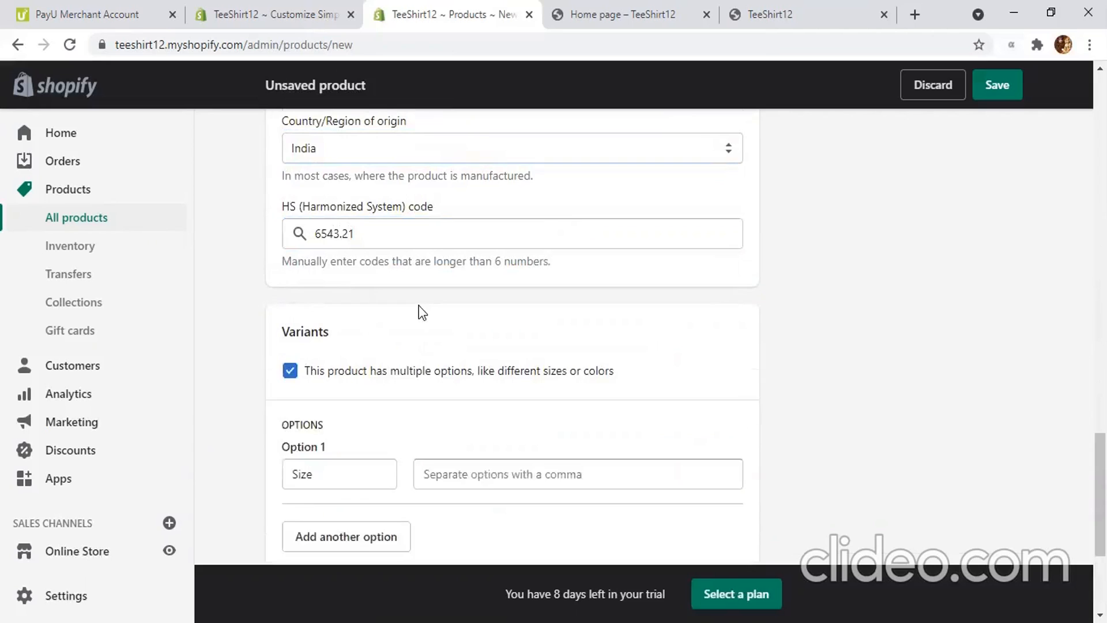
scroll(398, 312, "down", 3)
left_click(476, 306)
type("42")
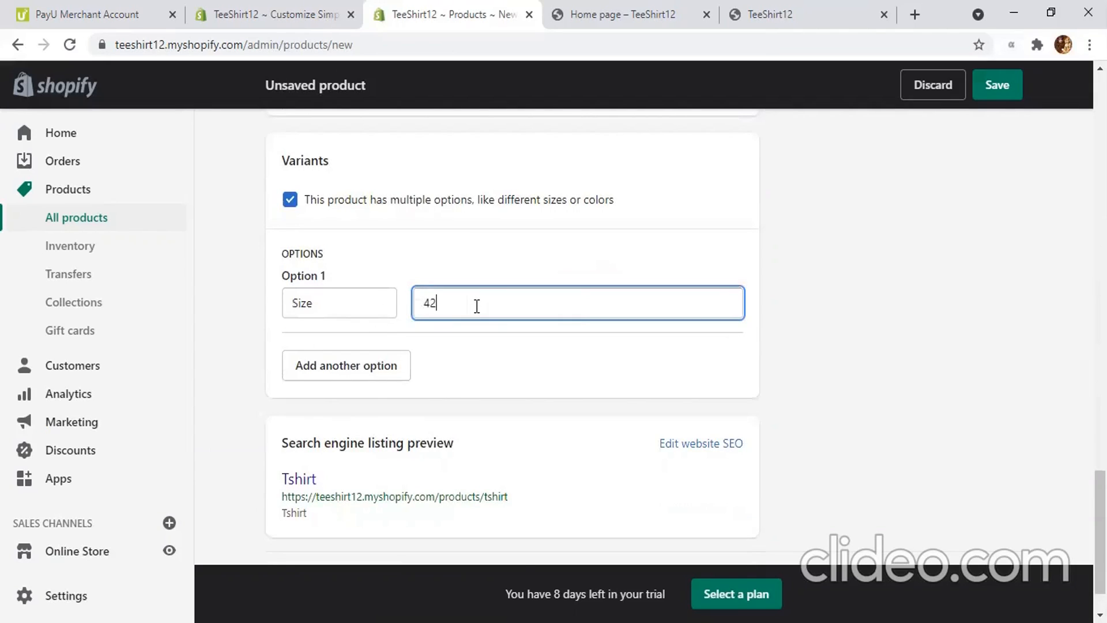
type(",")
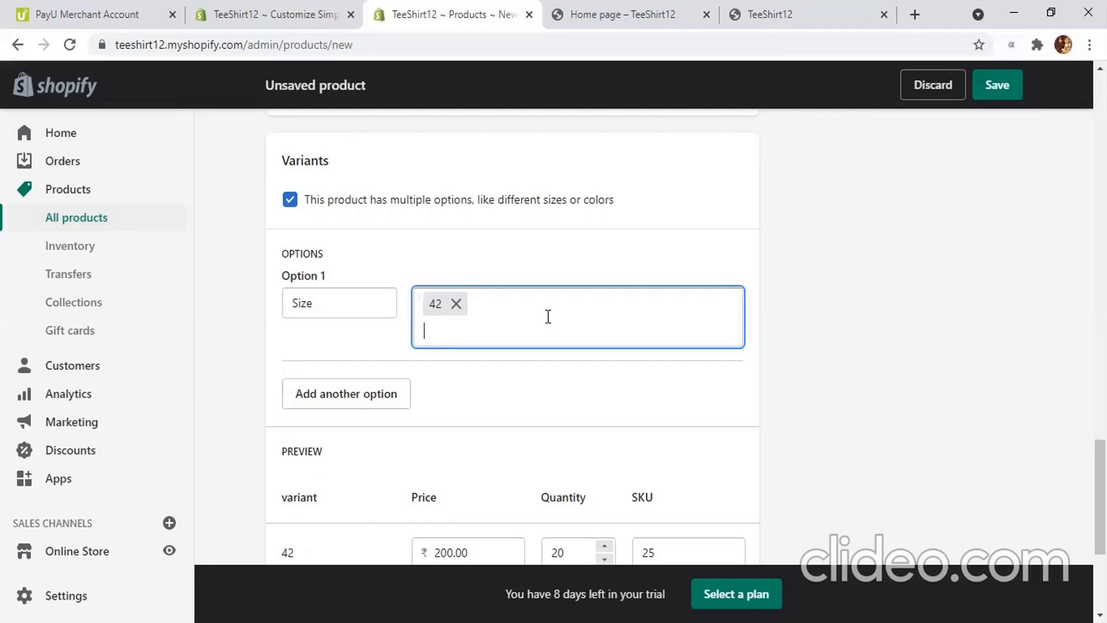
type("40")
key("Return")
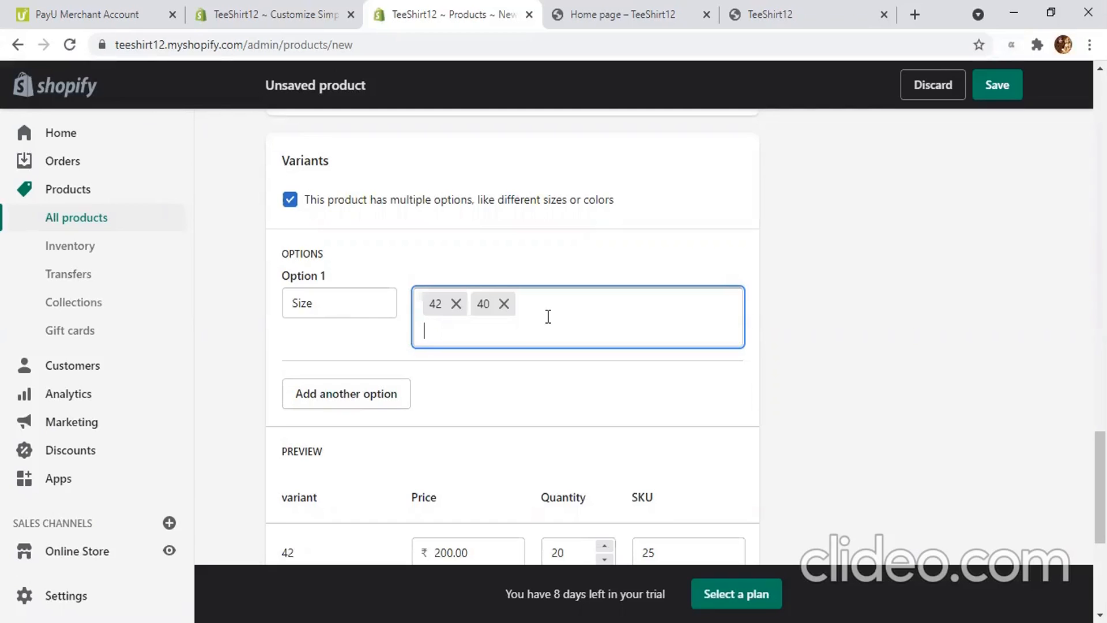
type("38")
key("Return")
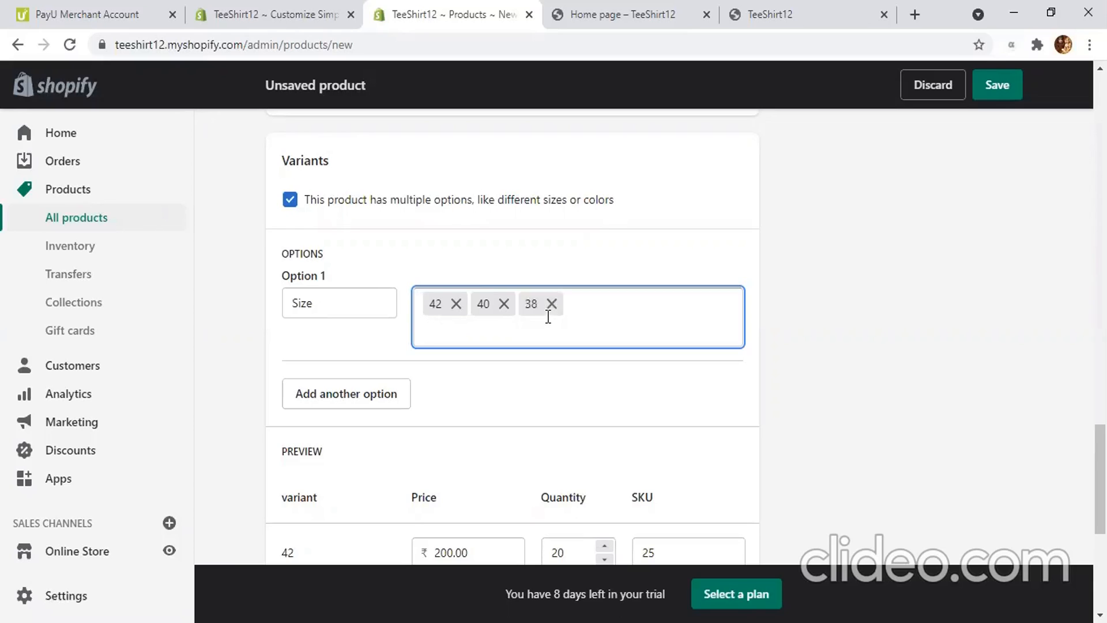
type("36")
key("Return")
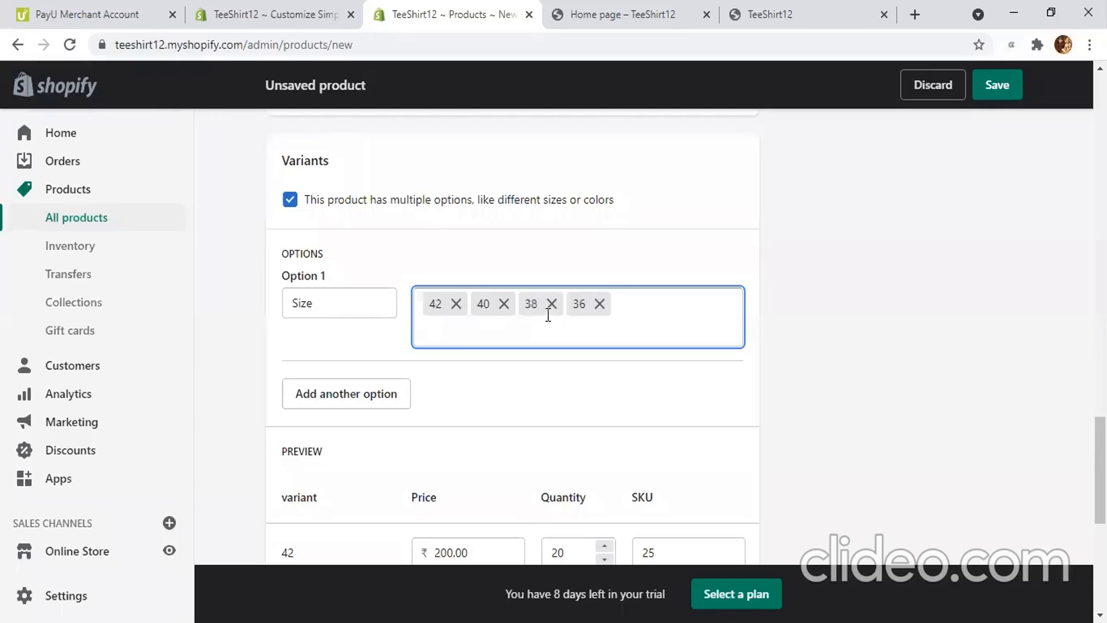
Step: Add a second variant option, Color, with the values red, green and yellow
left_click(356, 404)
scroll(376, 374, "down", 3)
left_click(474, 245)
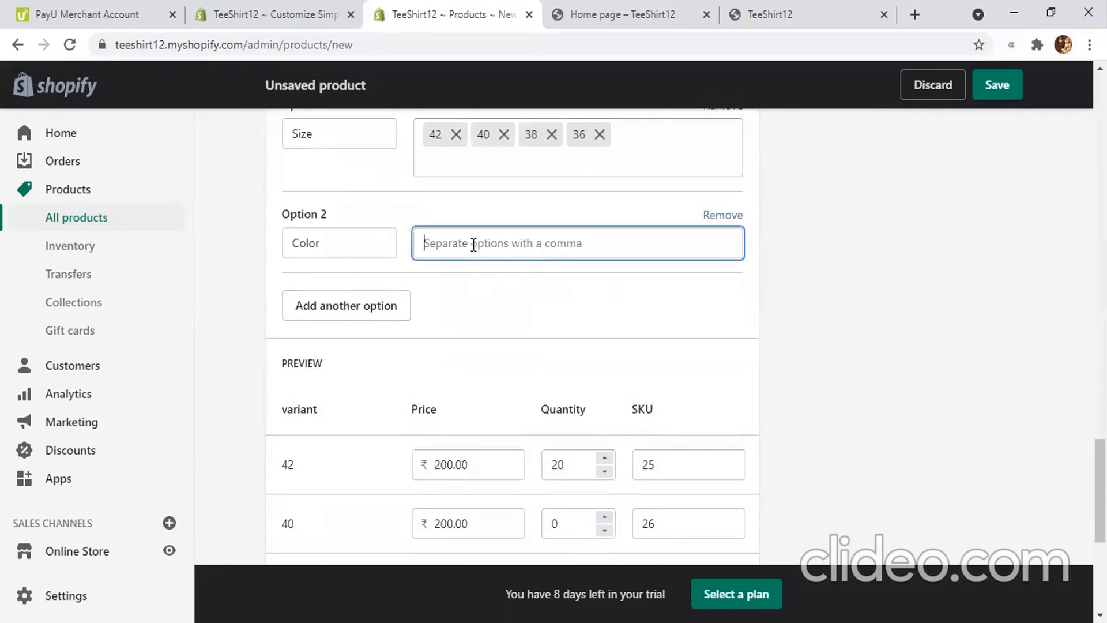
type("s")
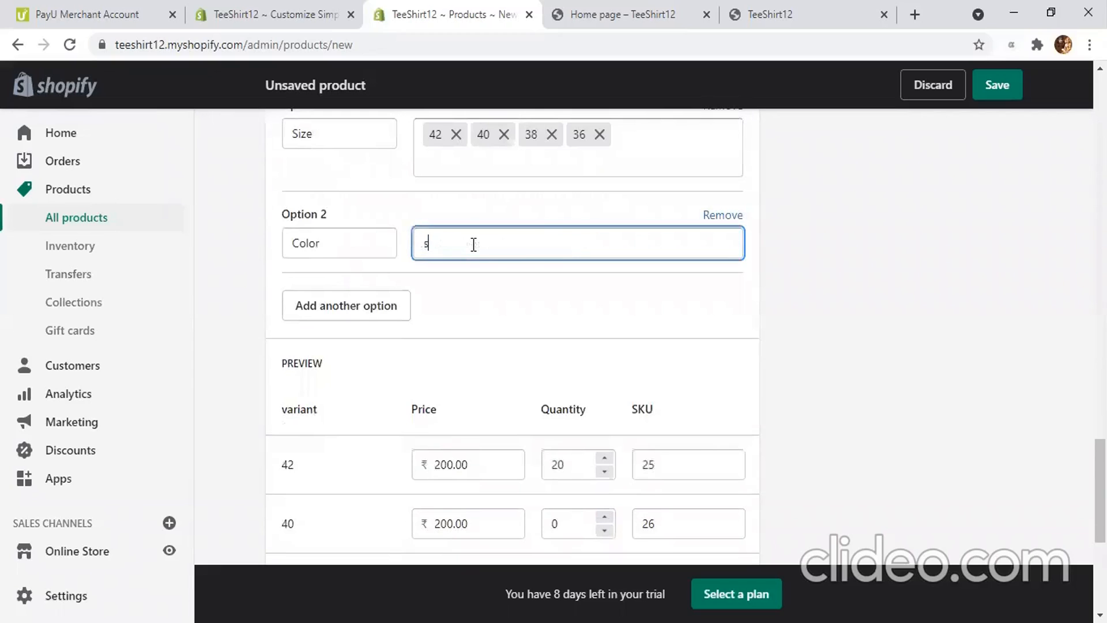
key("BackSpace")
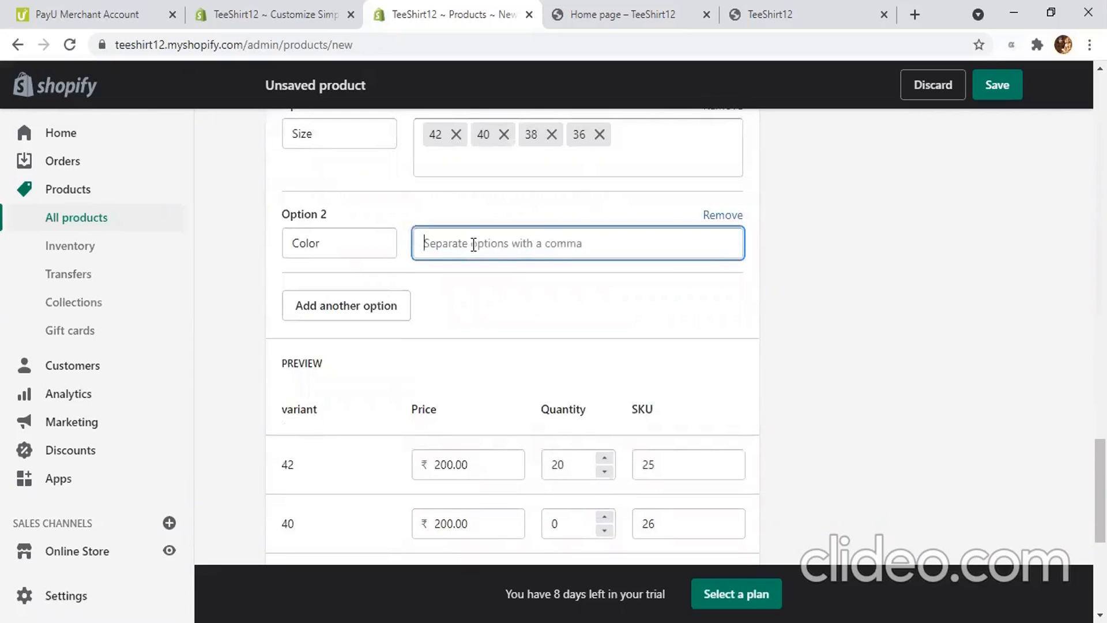
type("red")
key("comma")
type("gred")
key("BackSpace")
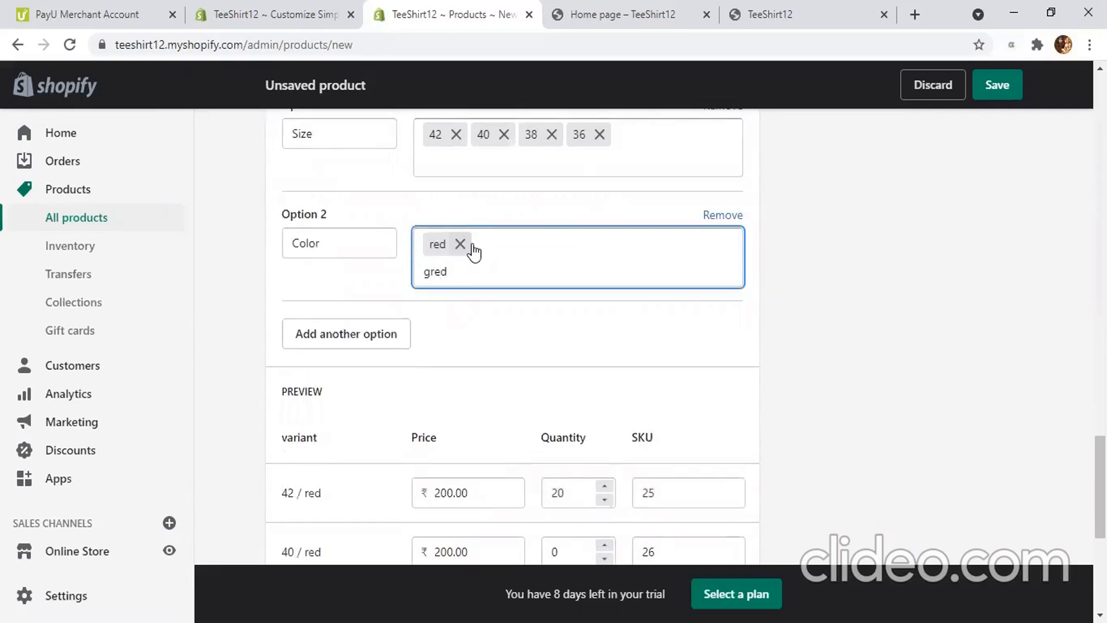
type("en")
key("comma")
type("yelloe")
key("BackSpace")
type("w")
key("comma")
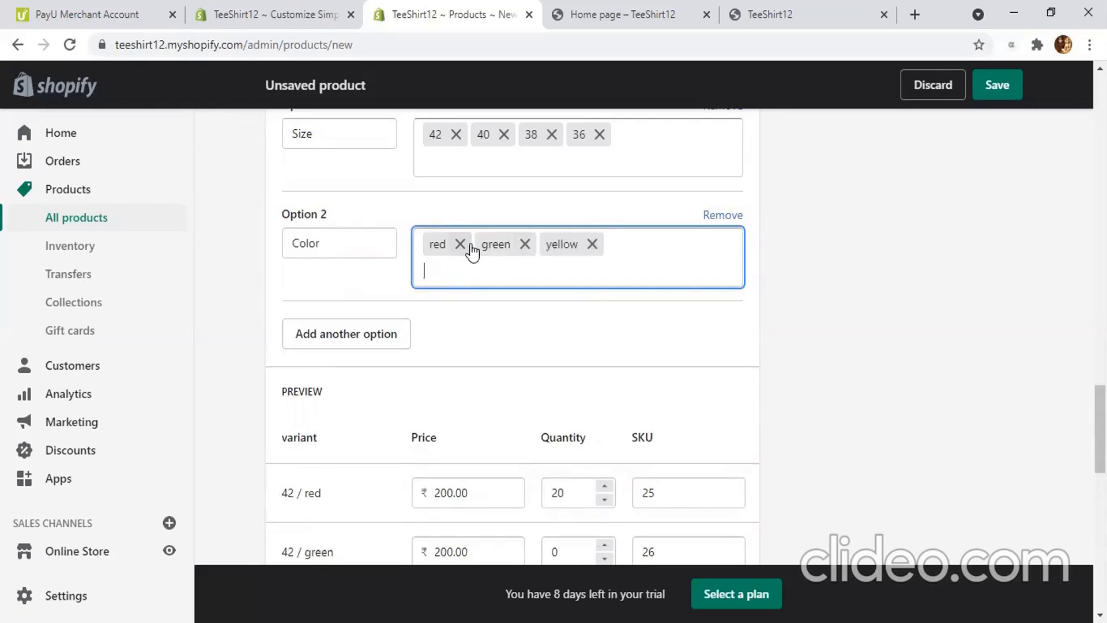
Step: Add a third variant option, Material, with the values cotton and polyster
left_click(358, 340)
left_click(495, 349)
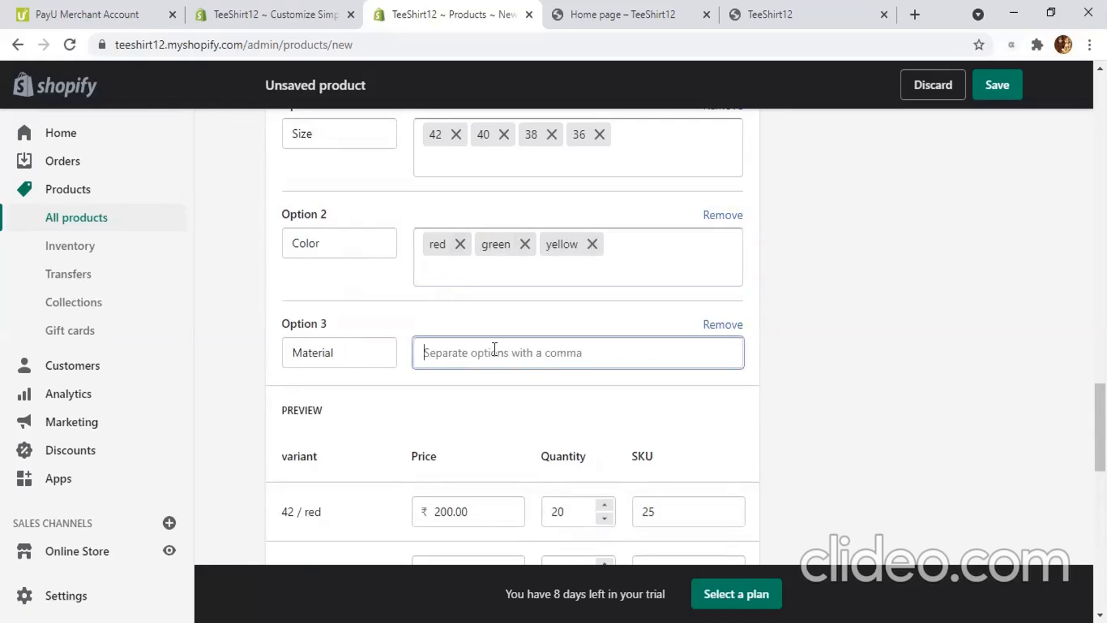
type("co")
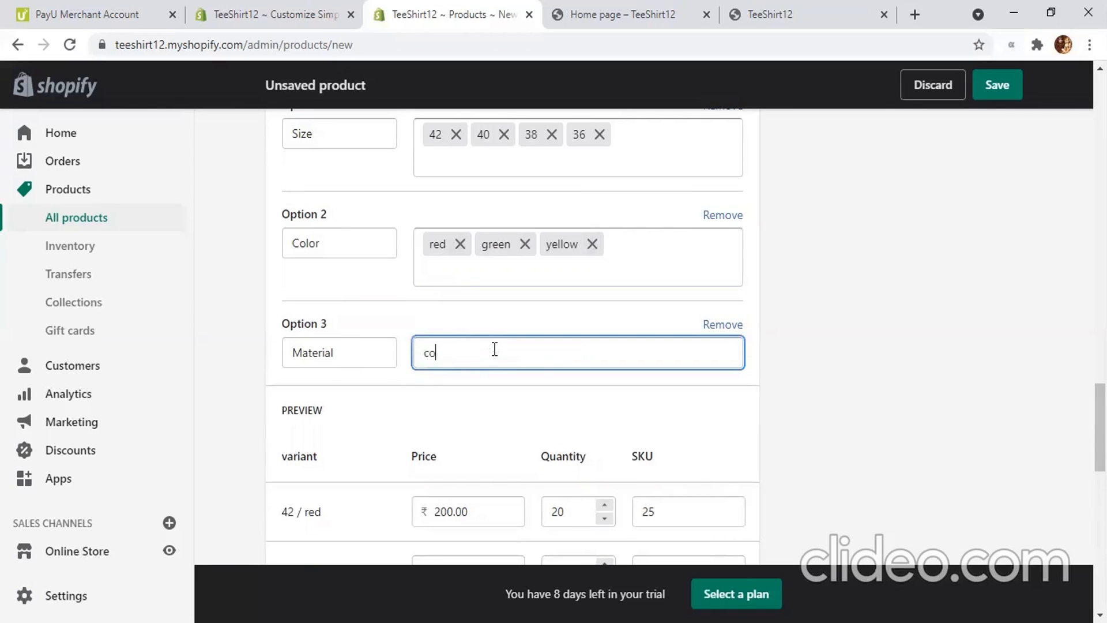
type("tton")
key("Return")
type("pol")
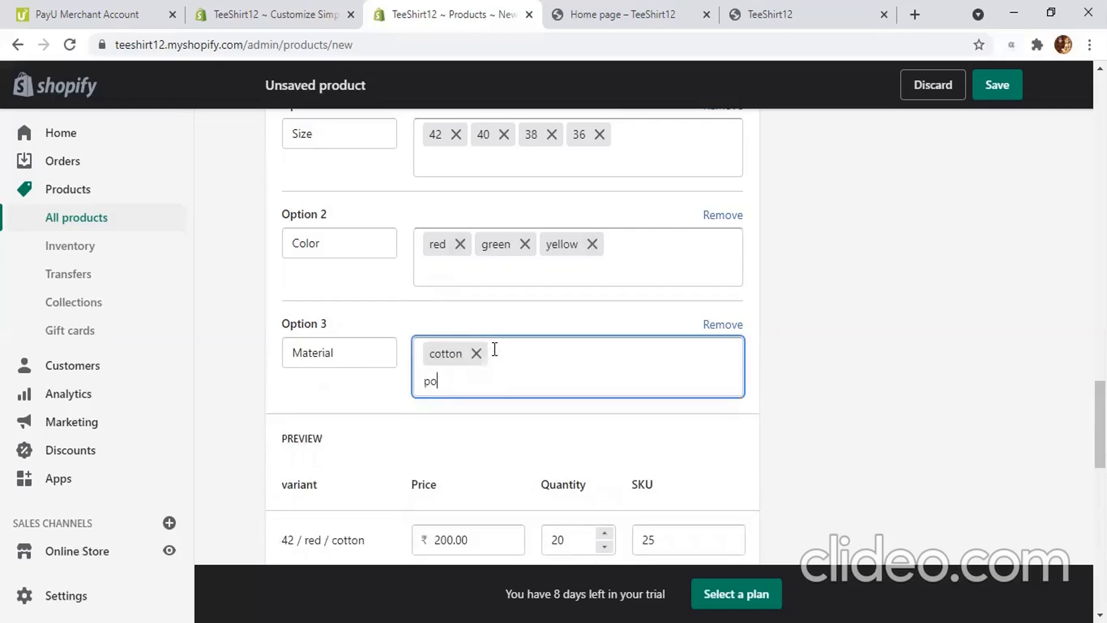
type("yster")
key("Return")
Step: Review the generated variants in the preview and save the new product
scroll(403, 258, "down", 3)
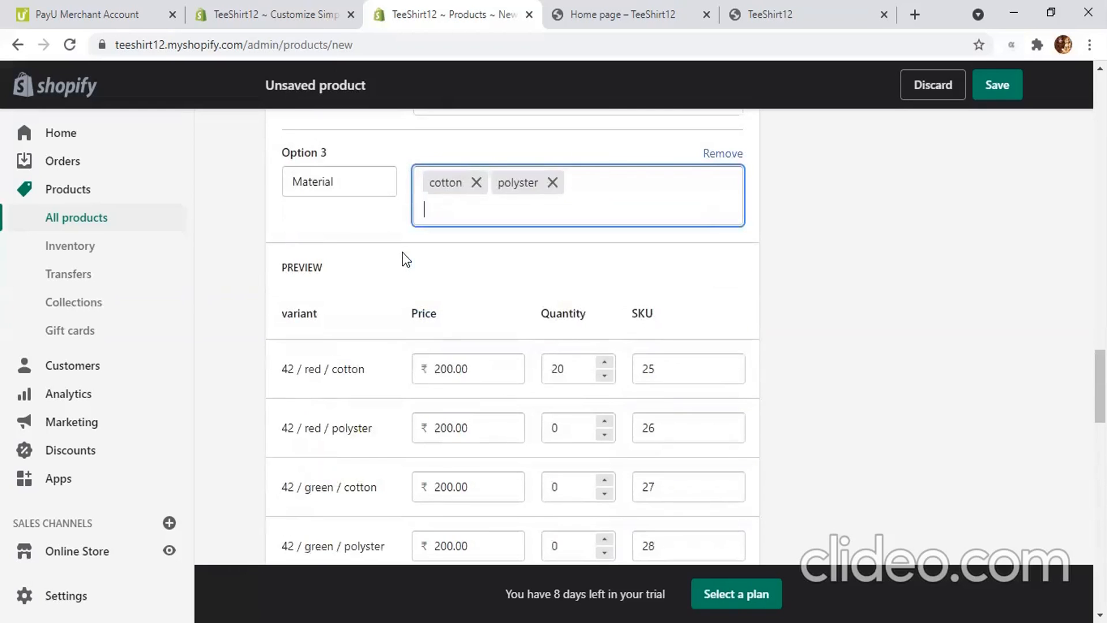
scroll(435, 293, "down", 4)
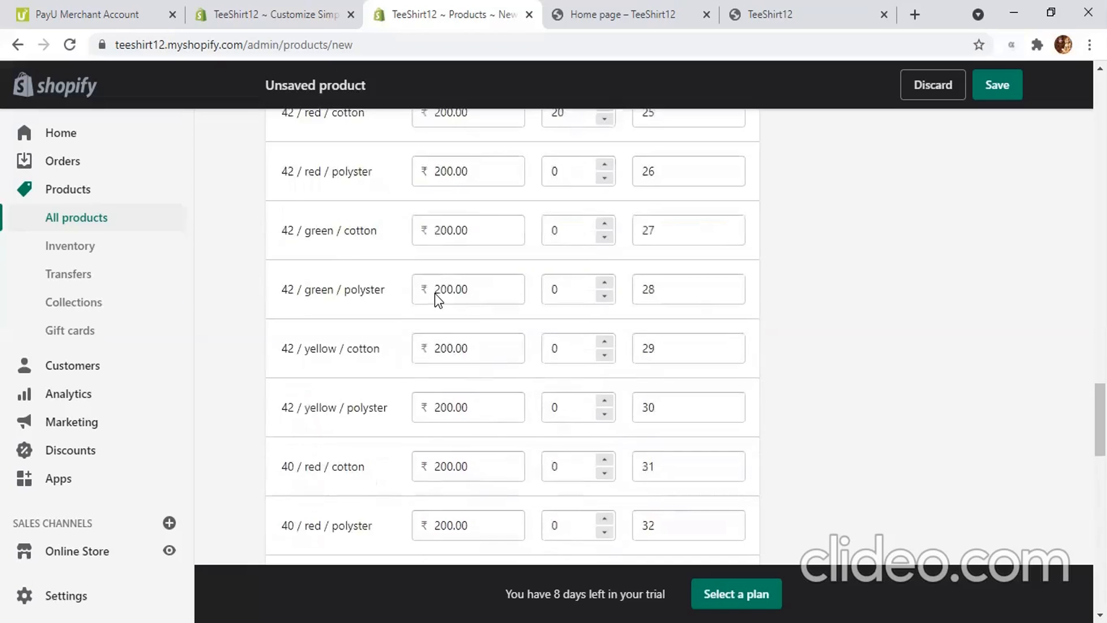
scroll(435, 293, "down", 14)
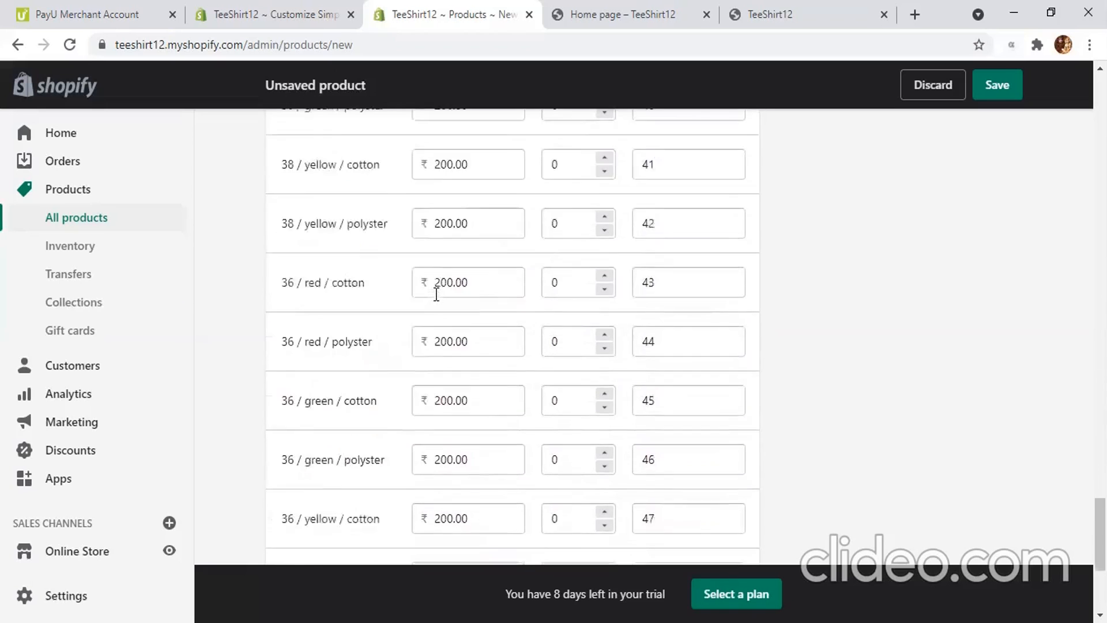
scroll(436, 295, "down", 5)
left_click(1015, 535)
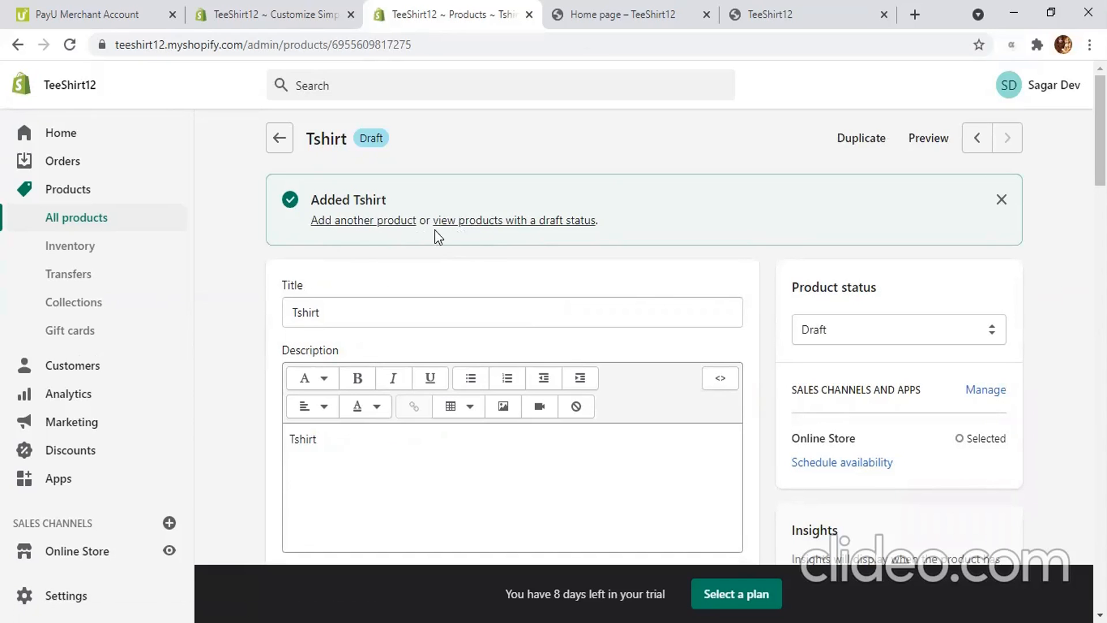
Step: List the products with draft status and set the Tshirt product as active
left_click(499, 220)
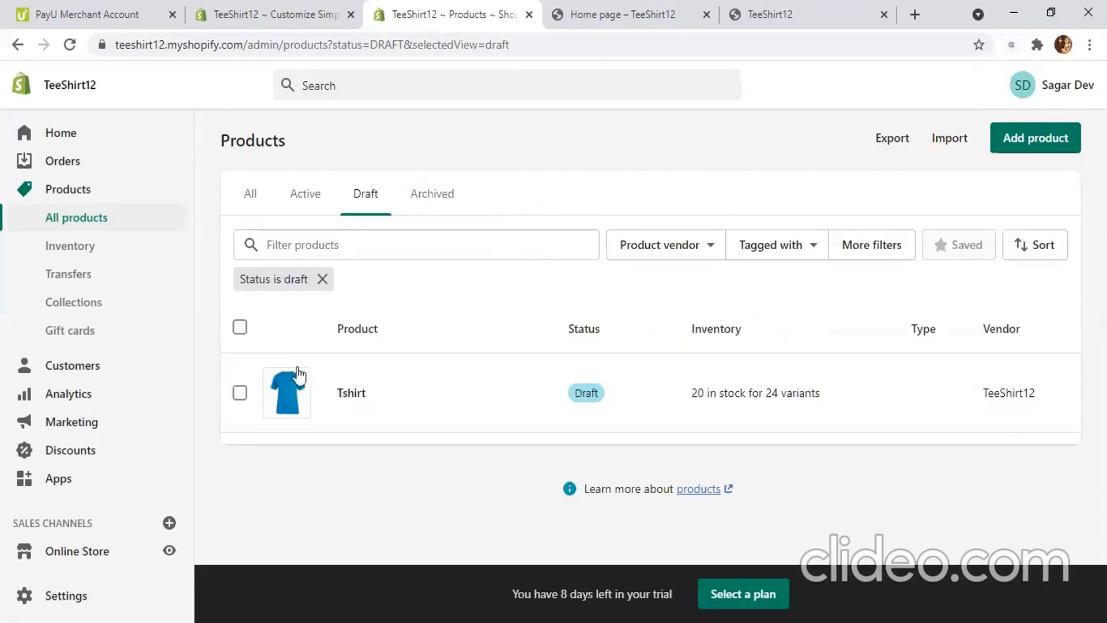
left_click(239, 393)
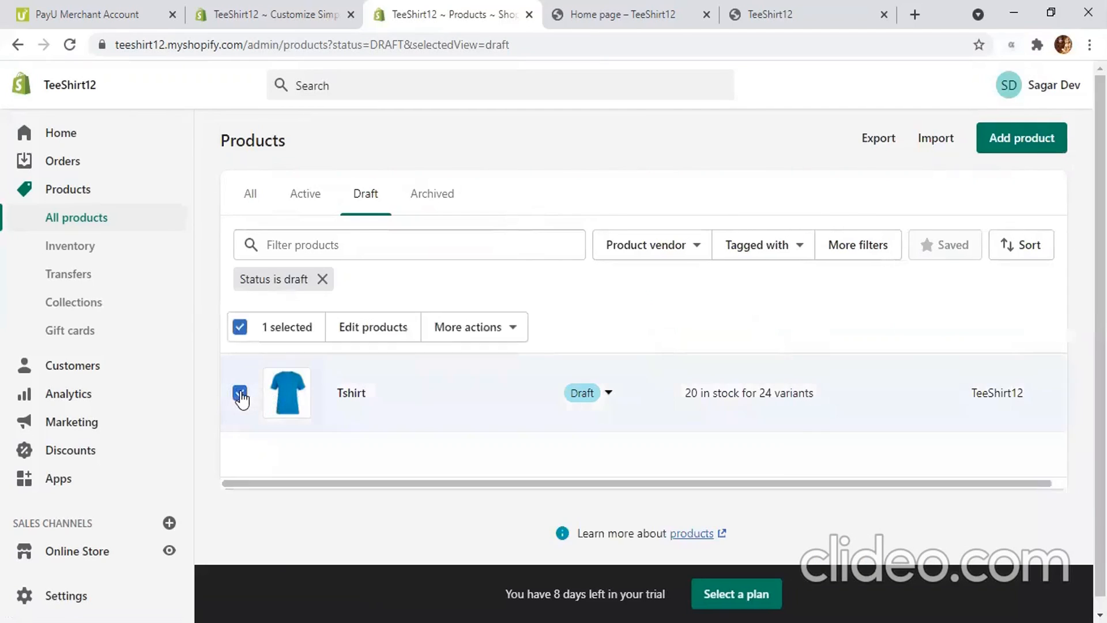
left_click(478, 335)
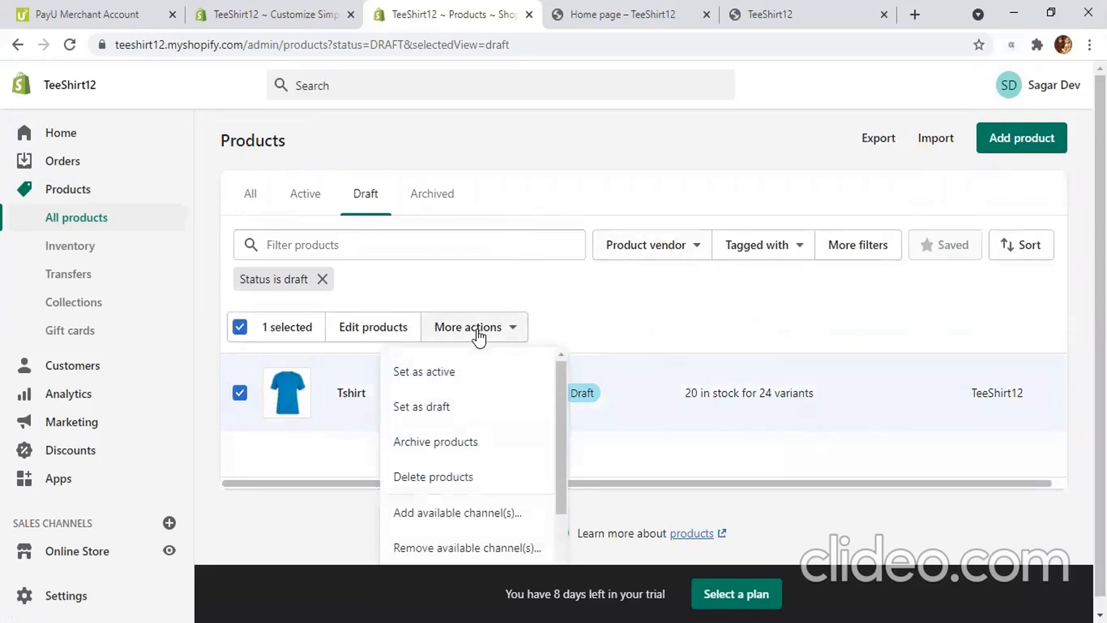
left_click(451, 371)
left_click(733, 407)
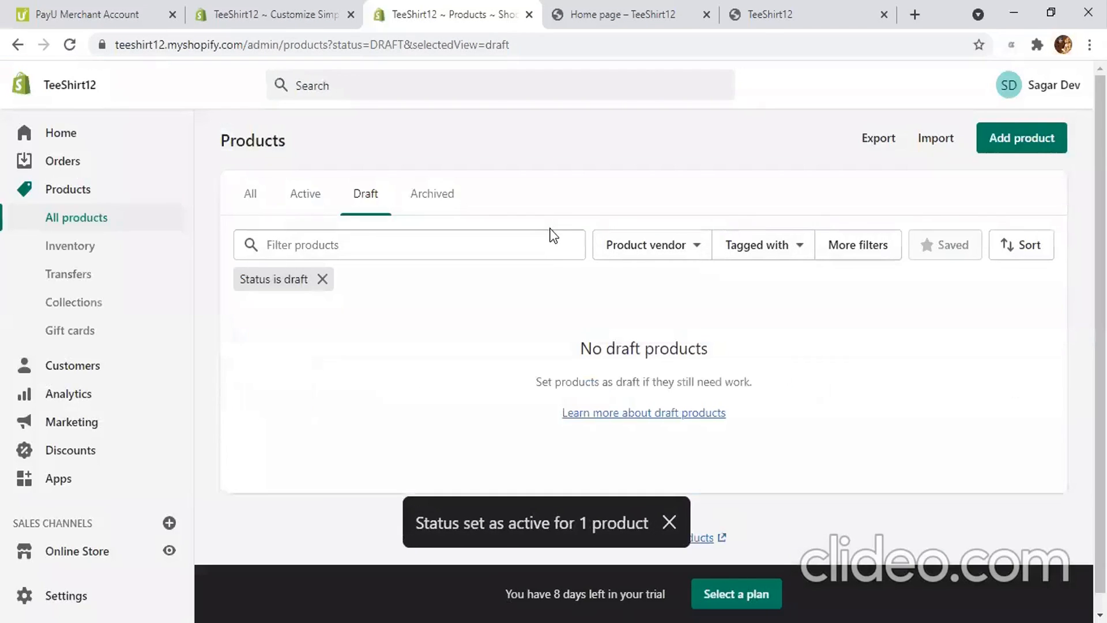
Step: Filter the product list to active products and look through it
left_click(305, 194)
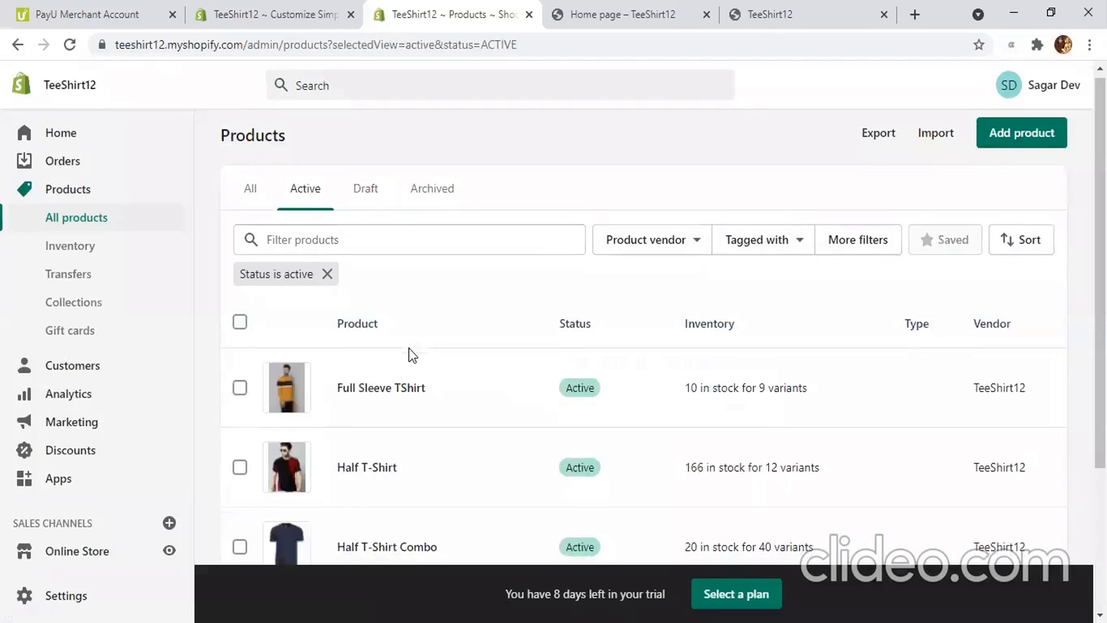
scroll(409, 348, "down", 3)
scroll(409, 347, "up", 3)
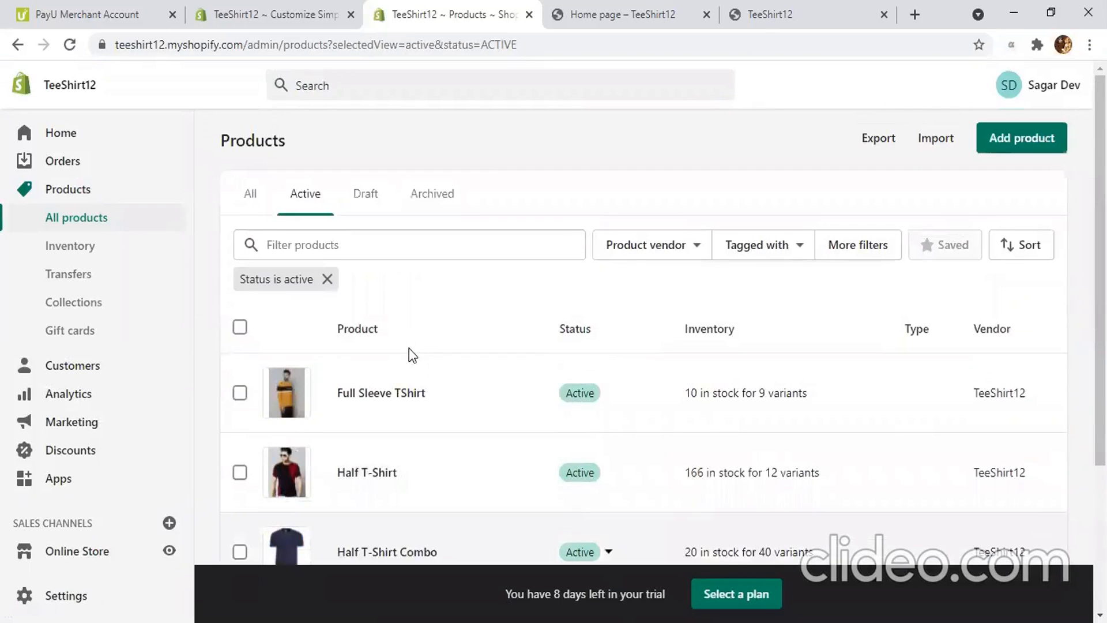
Step: Check the products on the storefront's Home page collection, reloading the page to get its current content
left_click(549, 26)
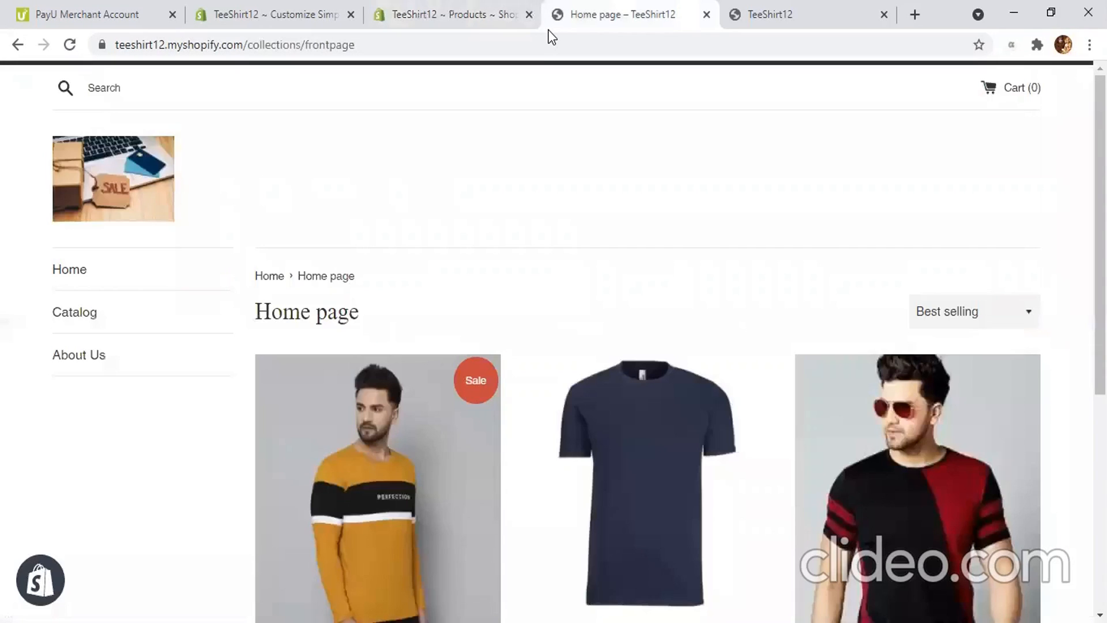
scroll(443, 398, "down", 6)
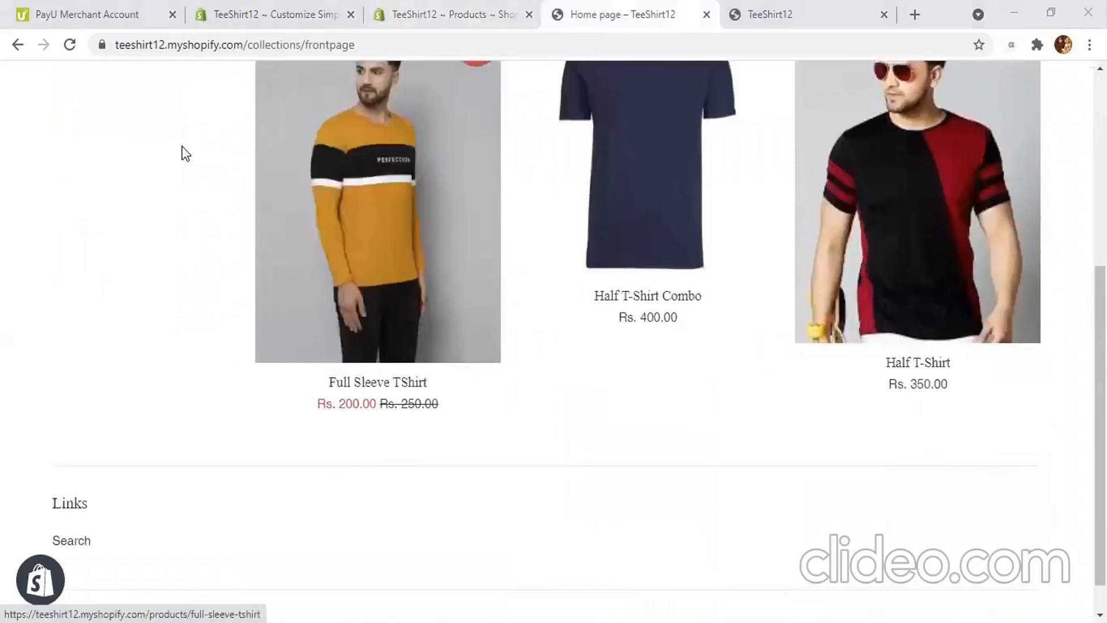
scroll(182, 146, "up", 6)
left_click(70, 45)
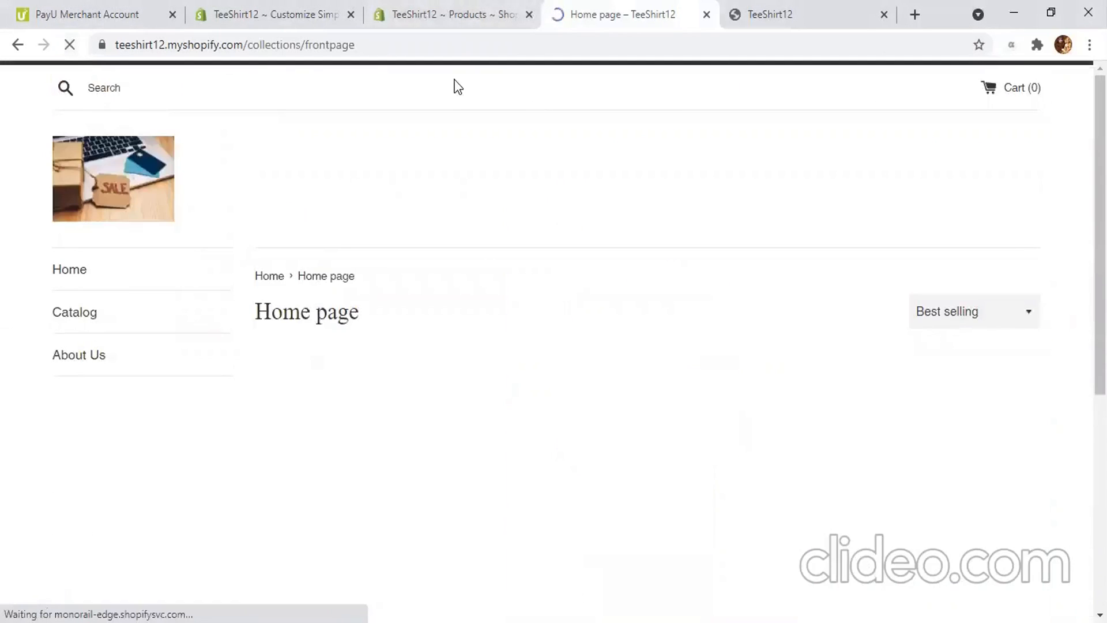
scroll(452, 314, "down", 5)
scroll(451, 94, "up", 6)
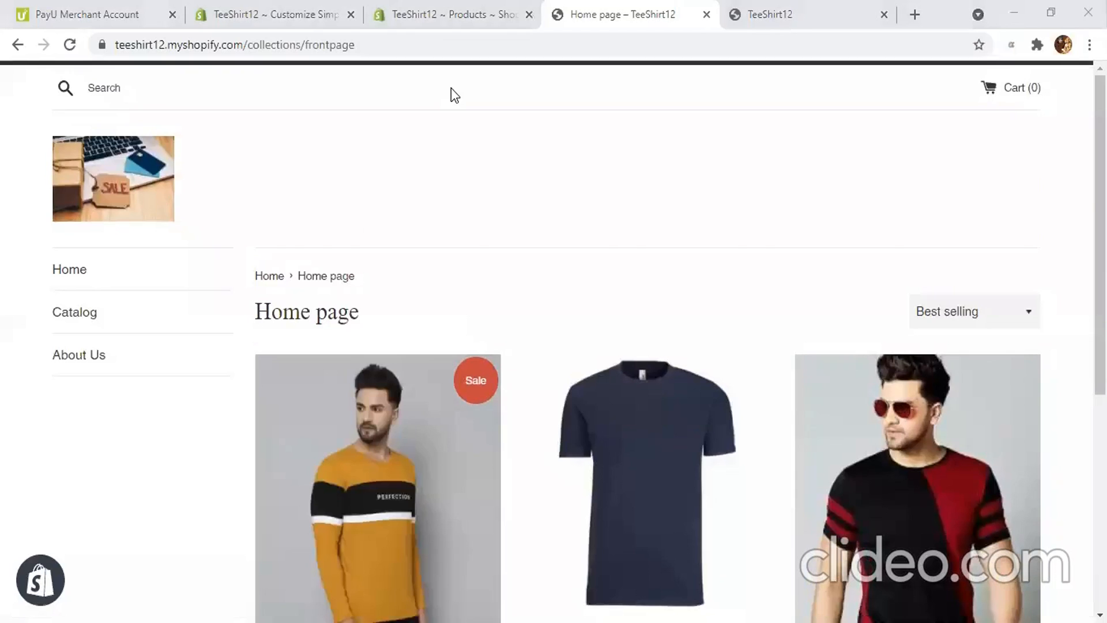
Step: Customize the store's Simple theme and open the collection used by the home page's Featured collection section for editing
left_click(452, 15)
scroll(114, 339, "down", 2)
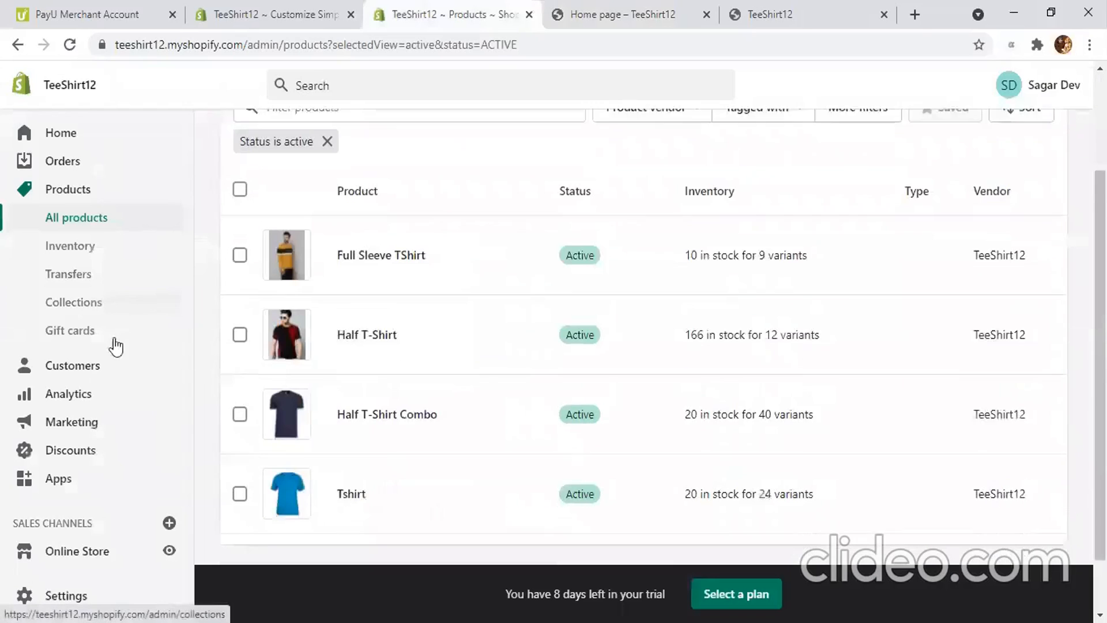
scroll(109, 375, "down", 1)
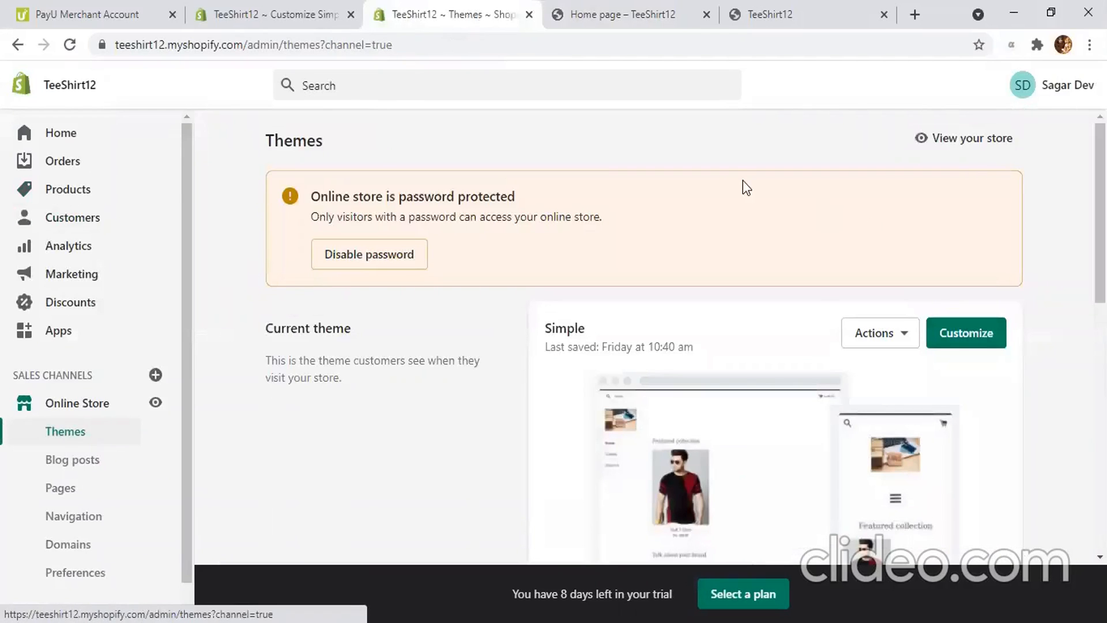
scroll(724, 230, "down", 3)
left_click(965, 166)
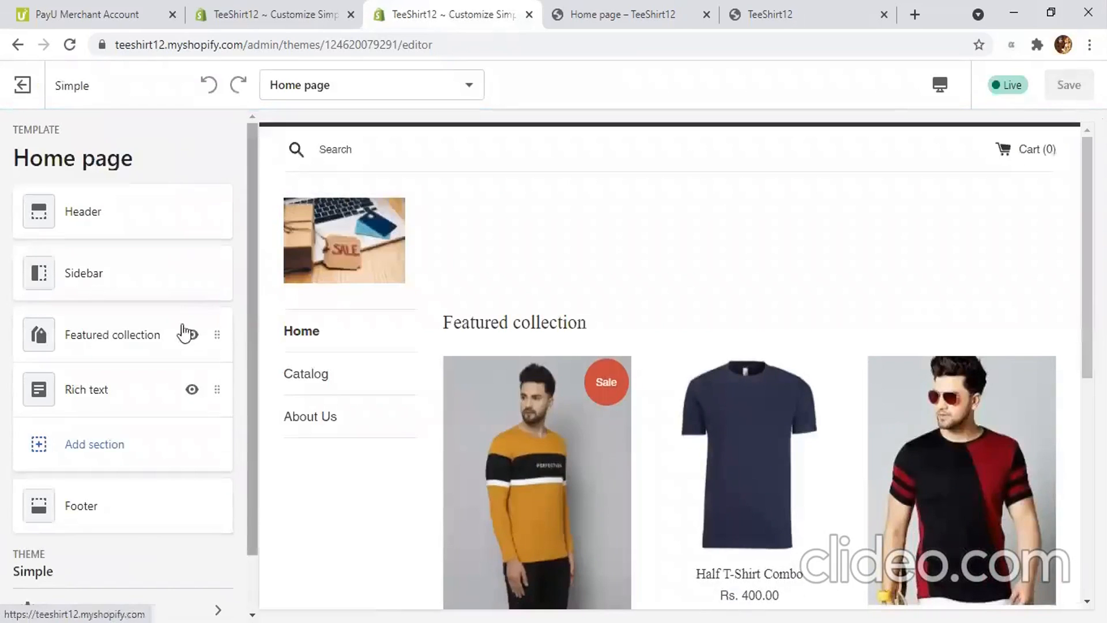
left_click(113, 332)
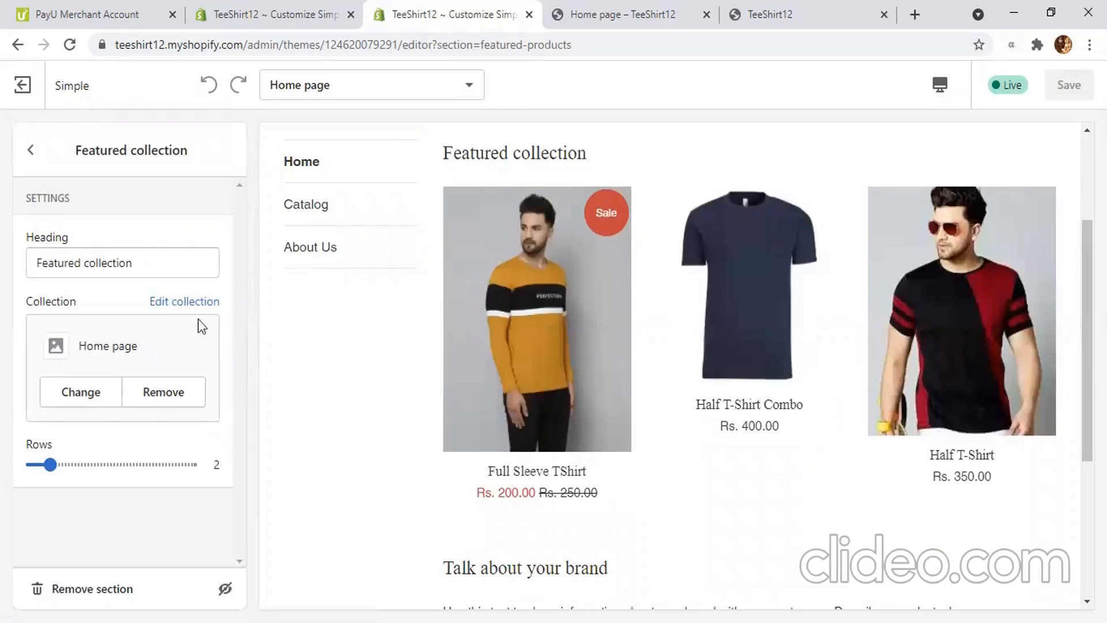
left_click(182, 302)
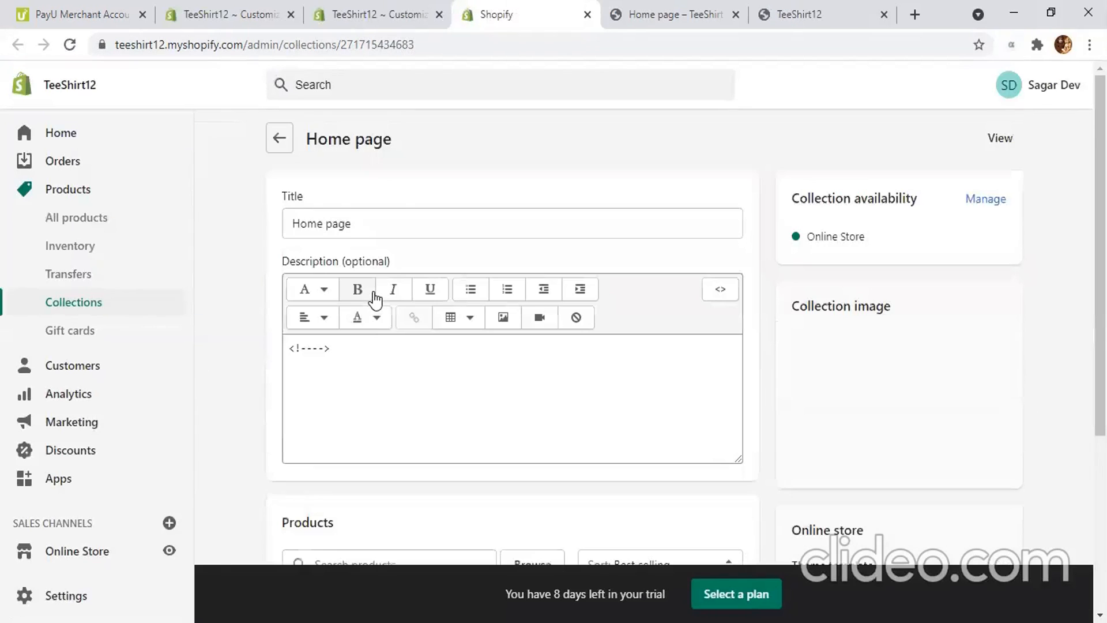
Step: Add the Tshirt product to the Home page collection
scroll(455, 231, "down", 4)
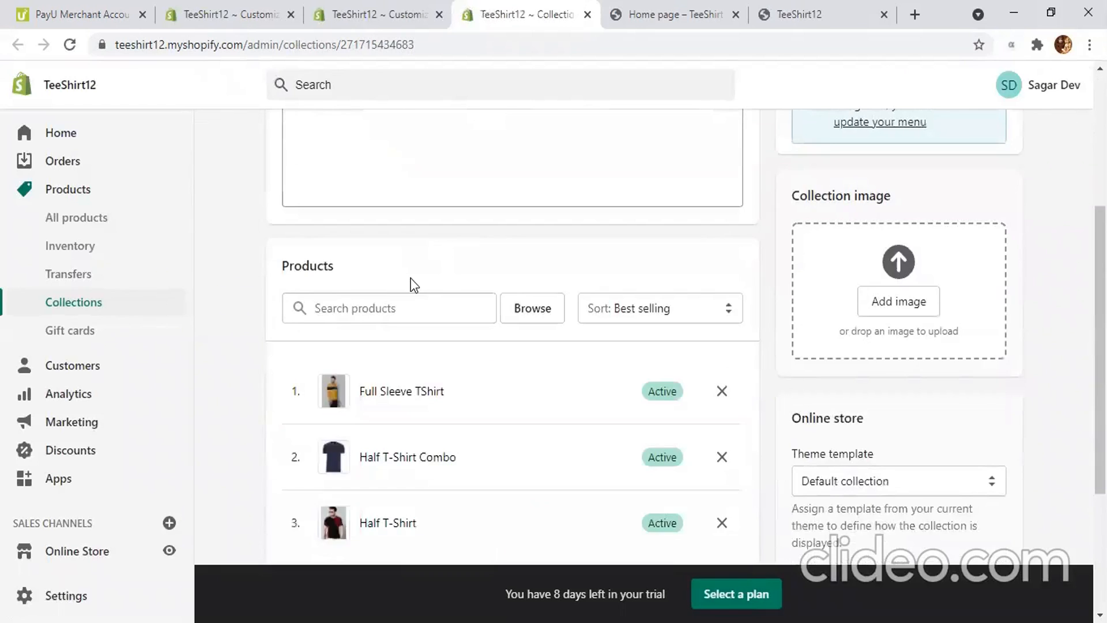
scroll(413, 284, "down", 3)
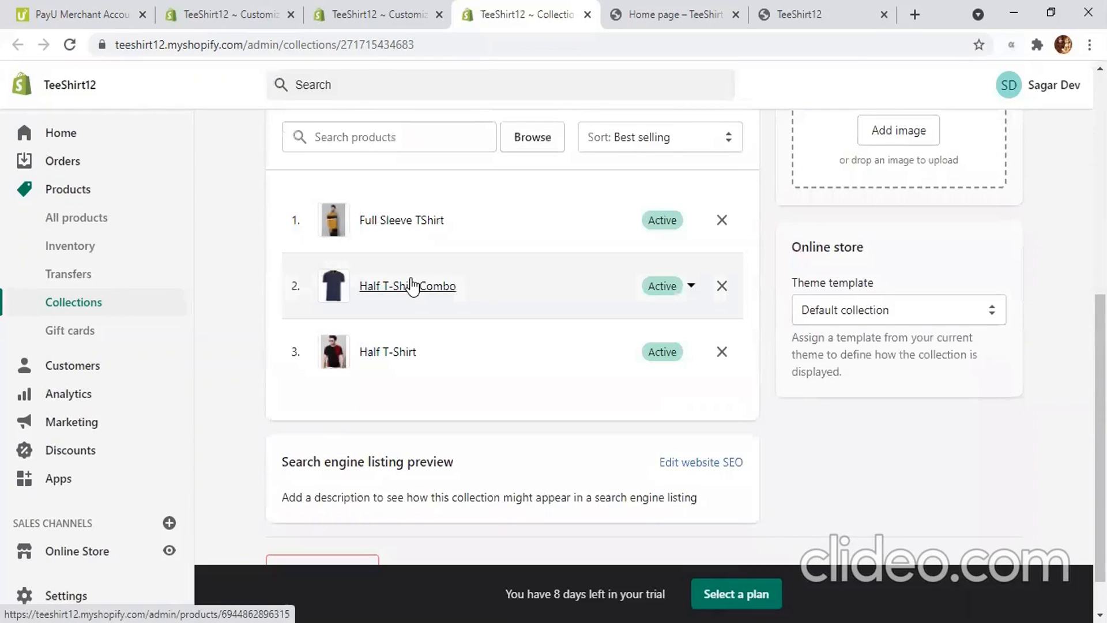
scroll(411, 285, "up", 2)
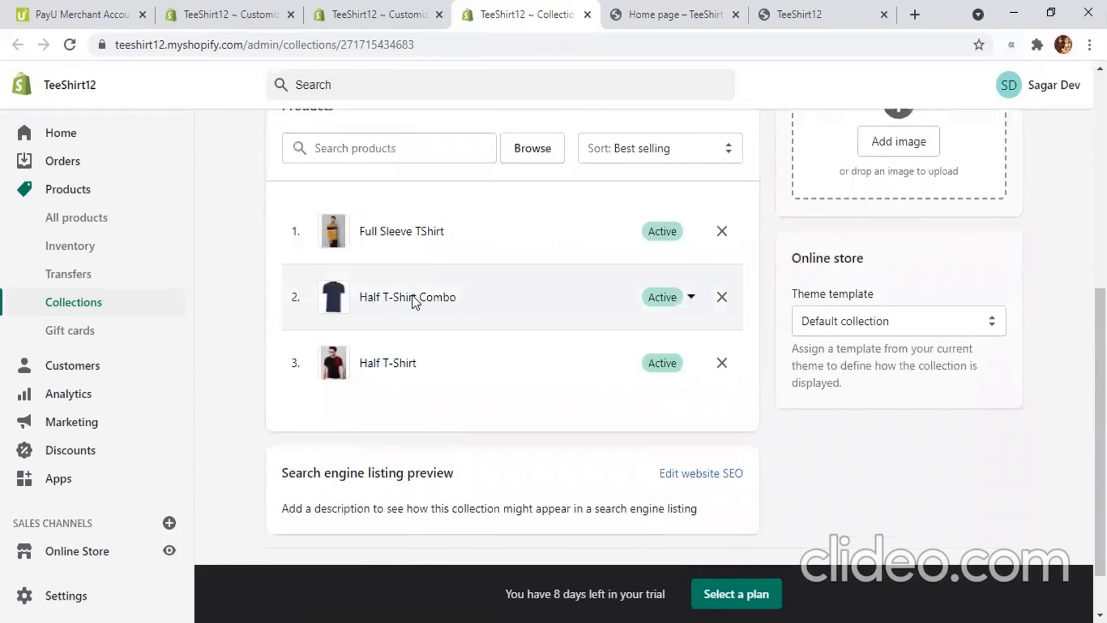
scroll(289, 362, "down", 2)
scroll(289, 362, "up", 2)
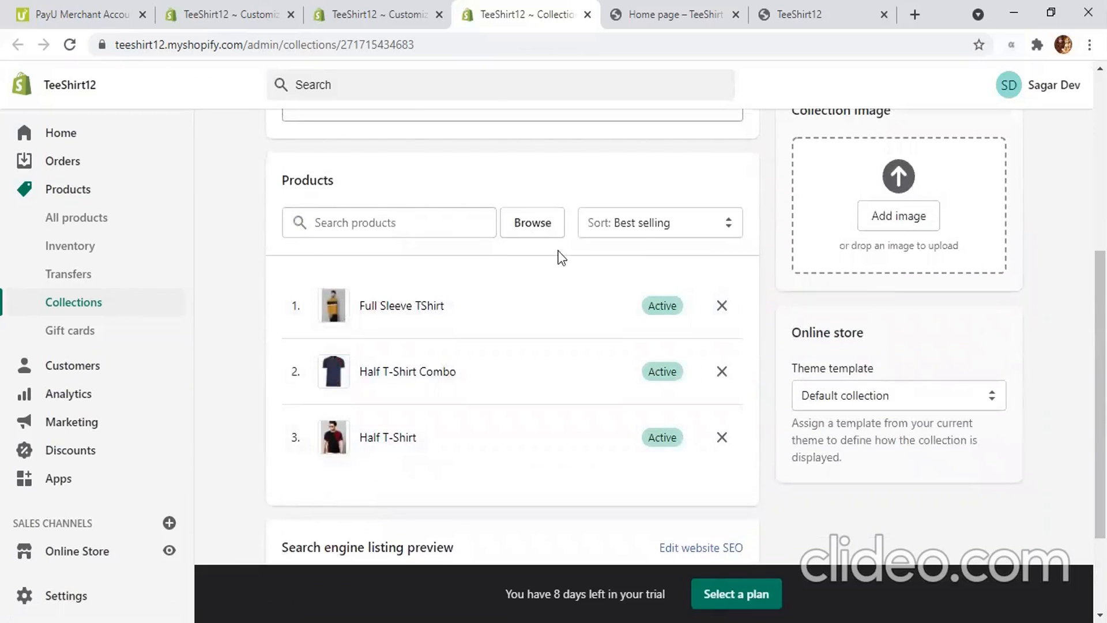
left_click(523, 224)
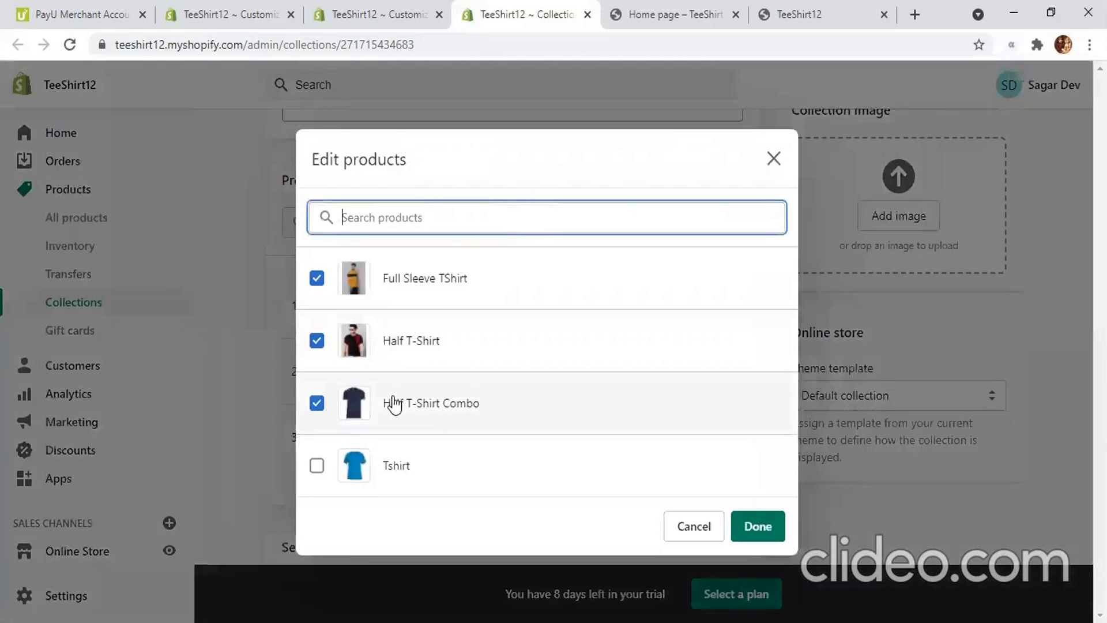
left_click(317, 466)
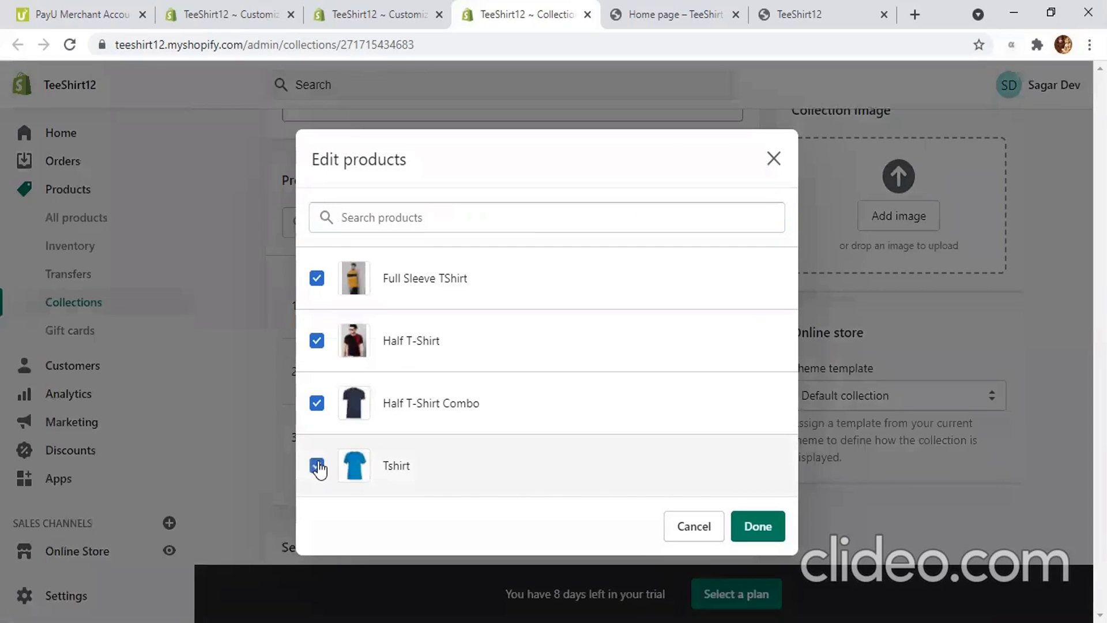
left_click(749, 527)
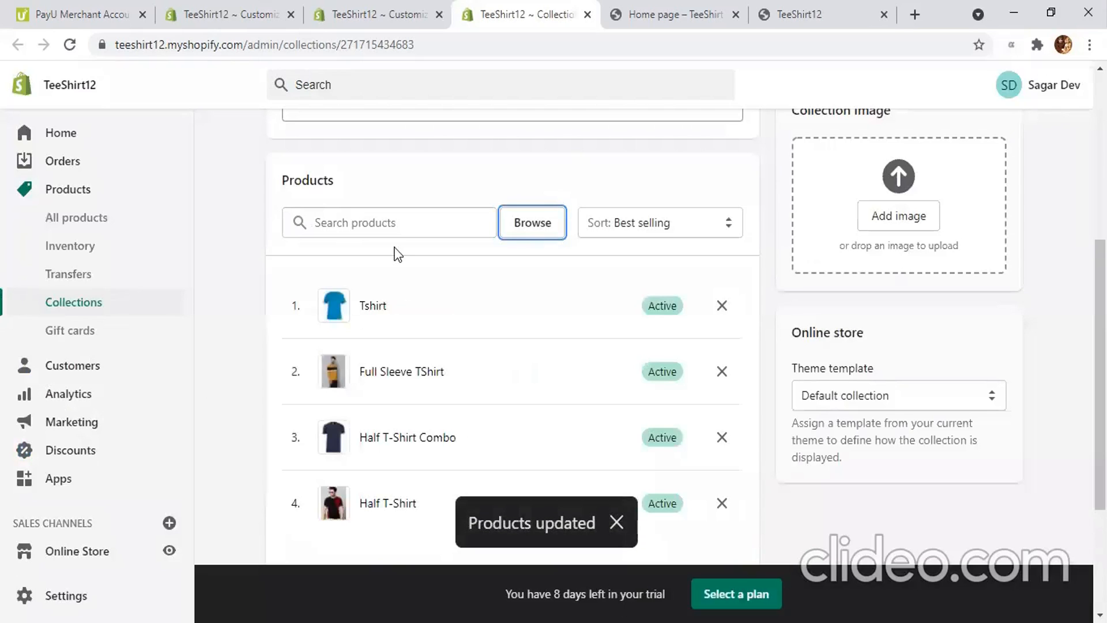
Step: Review the Home page collection, view it in the online store and look through the products shown there
scroll(396, 253, "up", 6)
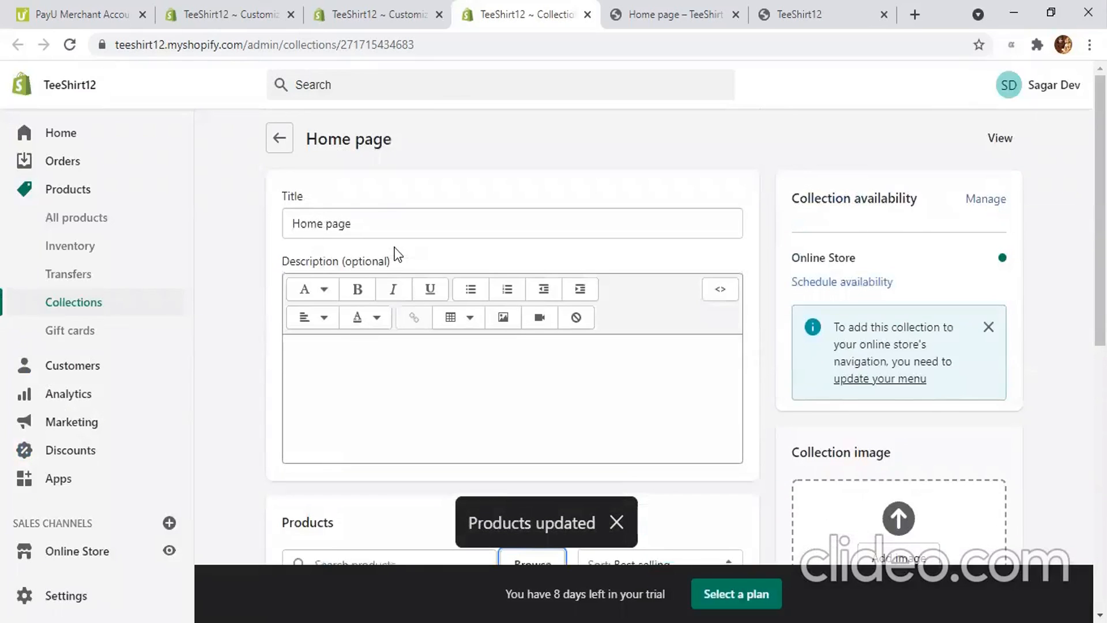
scroll(396, 254, "down", 4)
scroll(397, 254, "up", 4)
scroll(396, 254, "down", 7)
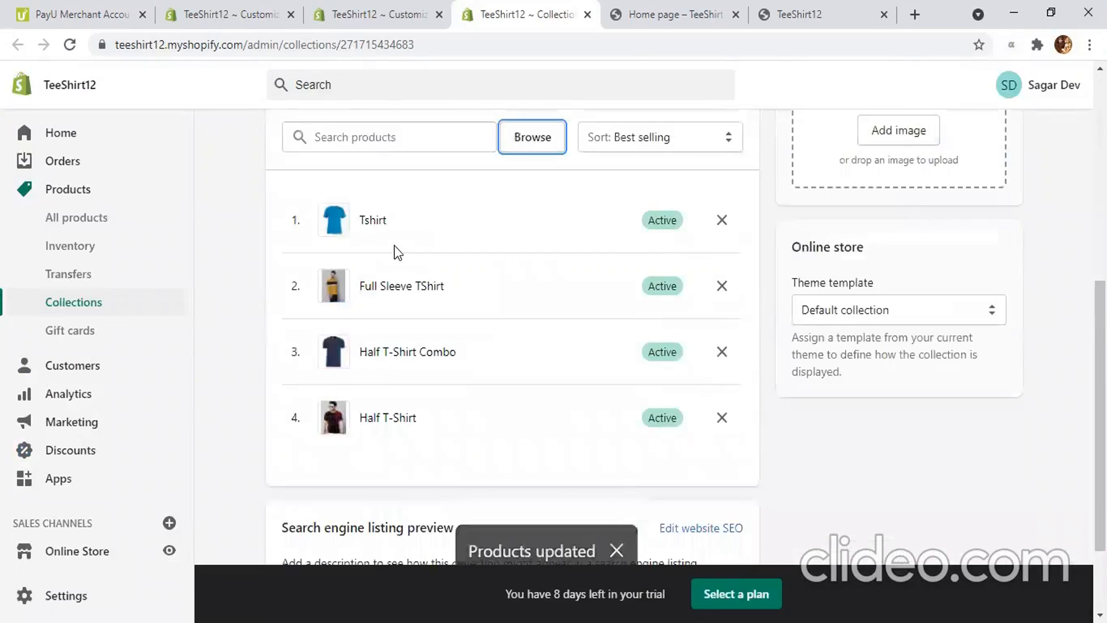
scroll(396, 252, "up", 7)
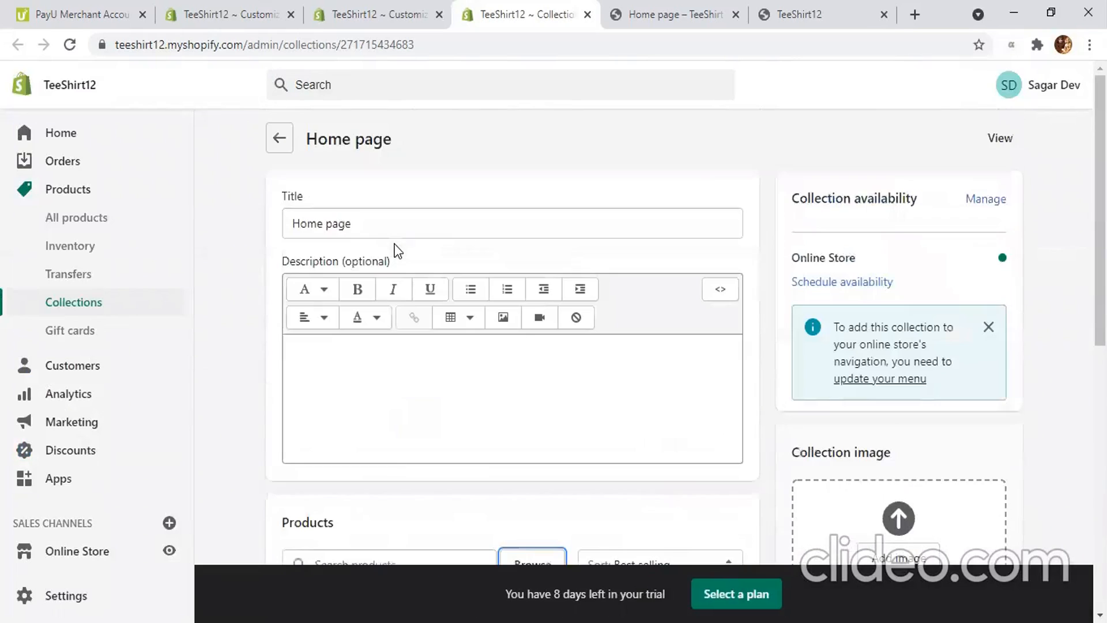
left_click(992, 140)
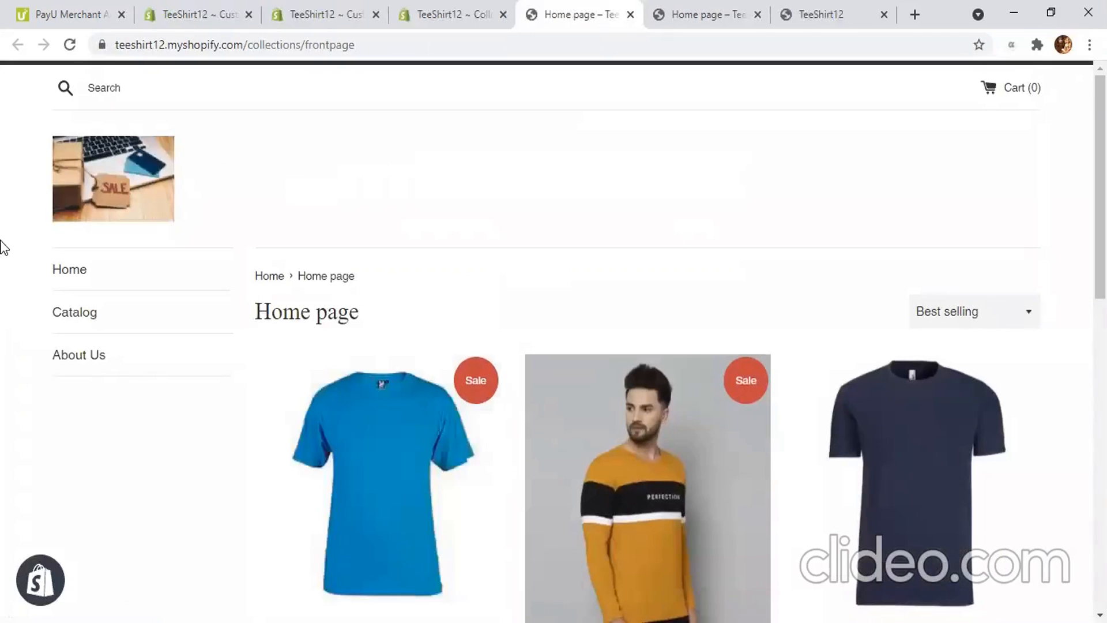
scroll(2, 247, "down", 4)
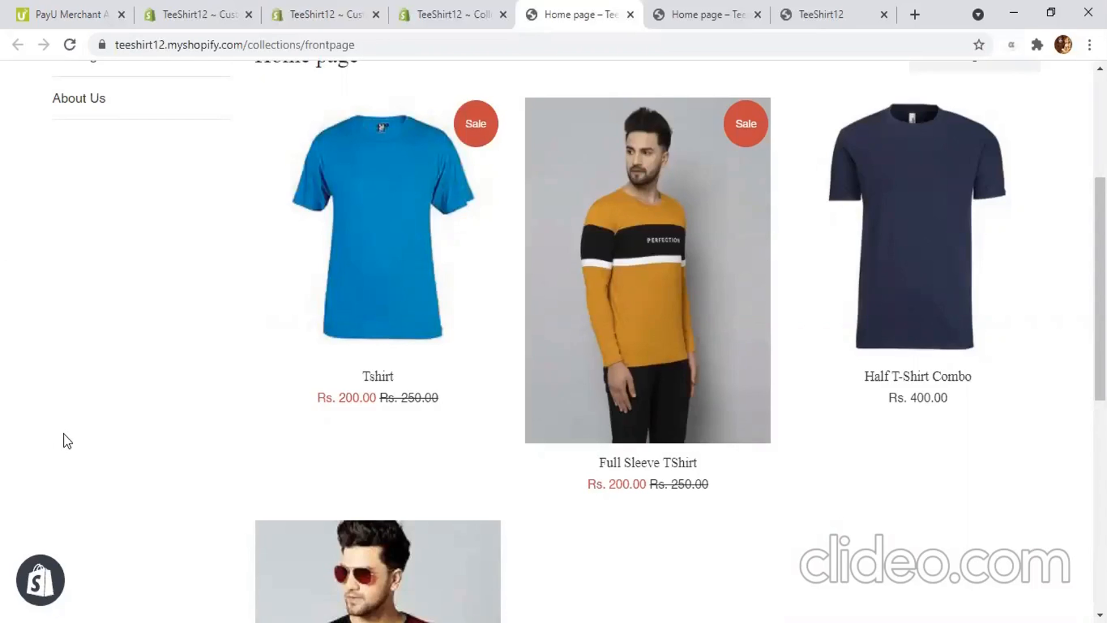
scroll(63, 430, "down", 3)
scroll(63, 426, "up", 5)
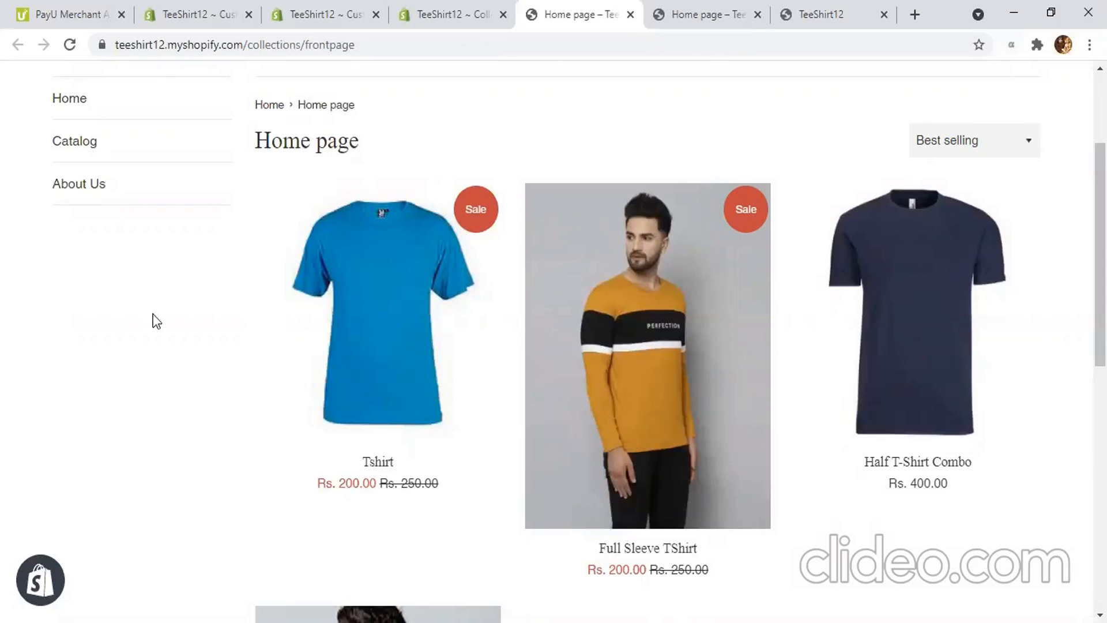
Step: Look through the products in the storefront's Home page collection and open the Half T-Shirt product page
scroll(155, 322, "down", 10)
scroll(155, 322, "up", 13)
scroll(154, 323, "down", 4)
scroll(153, 321, "down", 4)
scroll(151, 321, "up", 9)
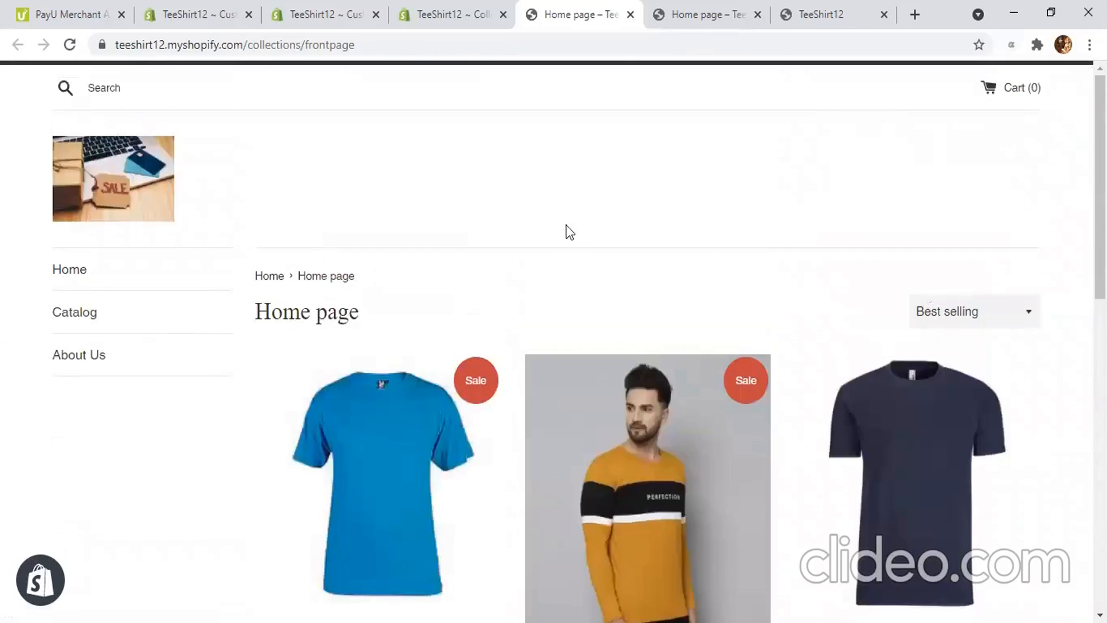
scroll(504, 220, "down", 5)
scroll(202, 355, "down", 3)
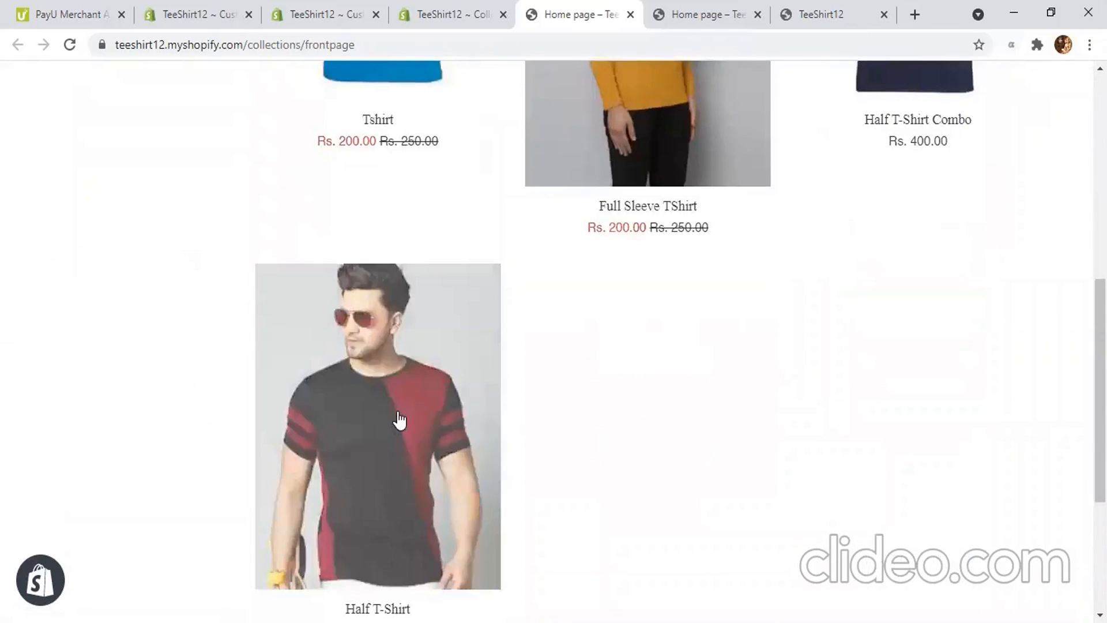
left_click(399, 420)
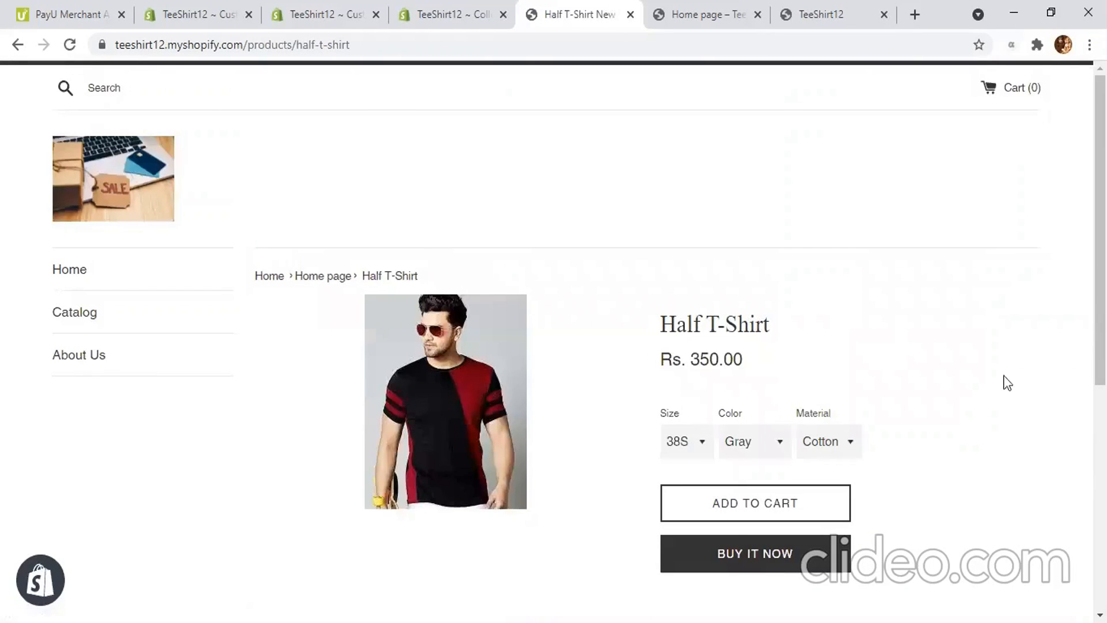
scroll(840, 292, "down", 3)
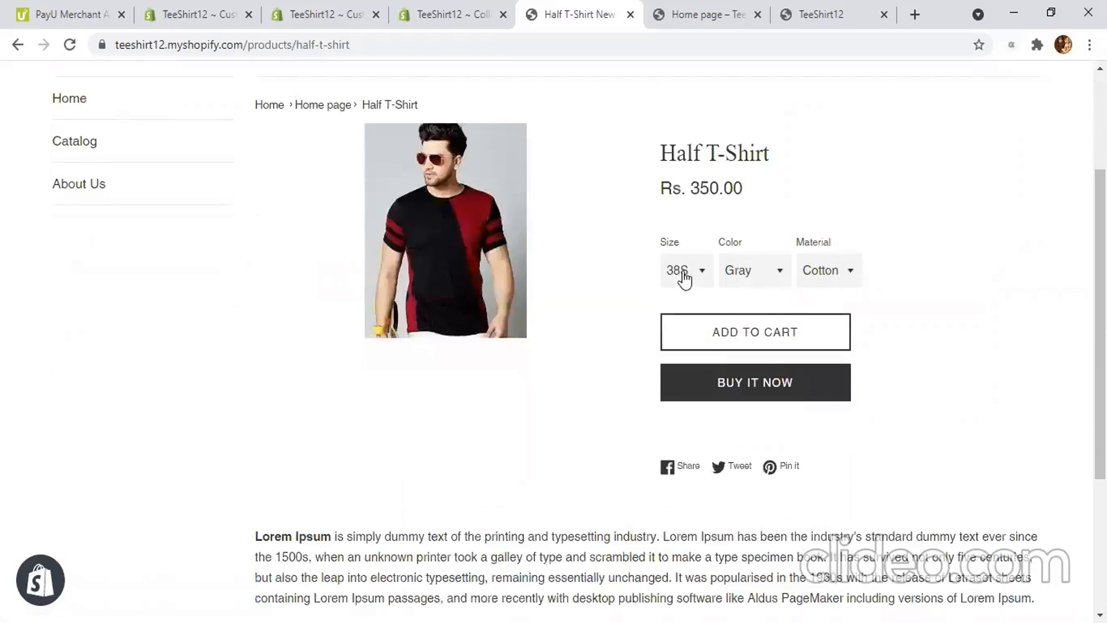
Step: Examine the size, color and material options offered for the Half T-Shirt
left_click(685, 280)
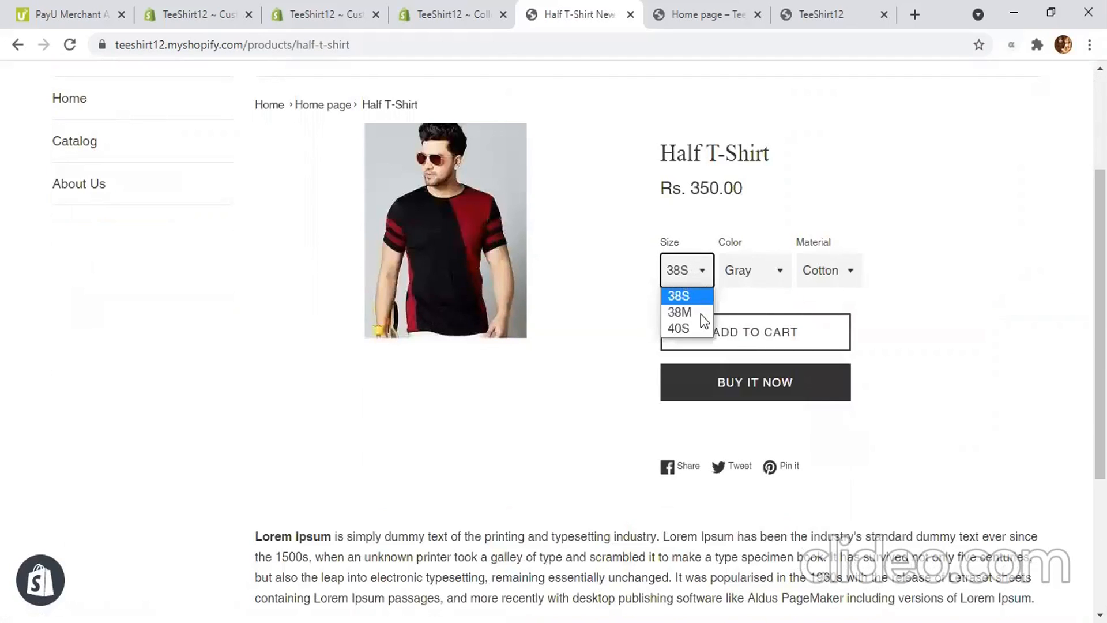
left_click(755, 275)
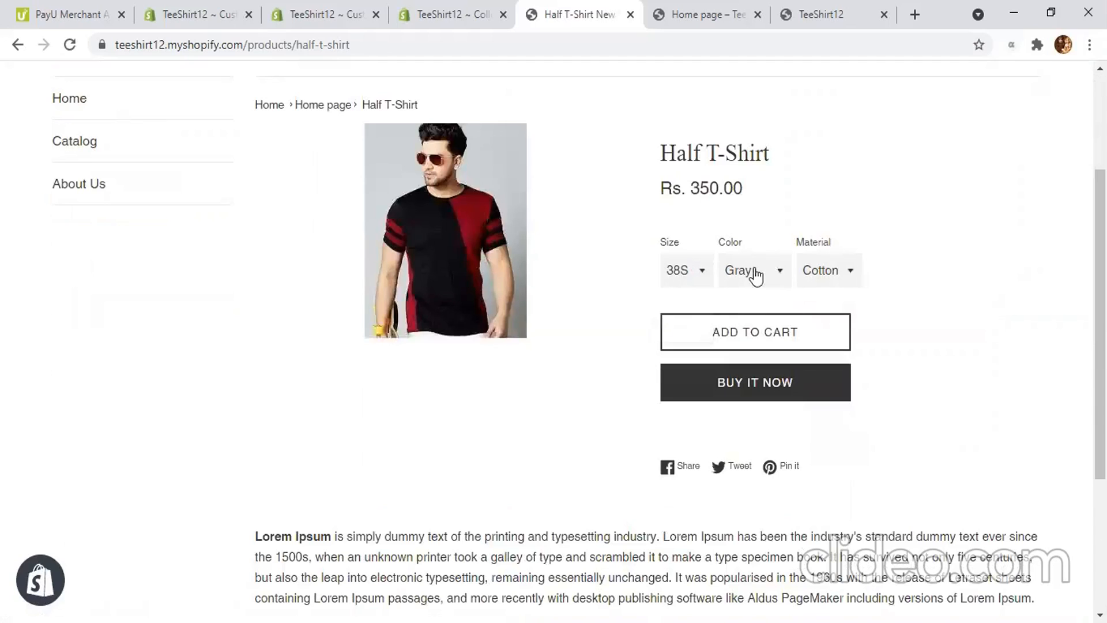
left_click(755, 274)
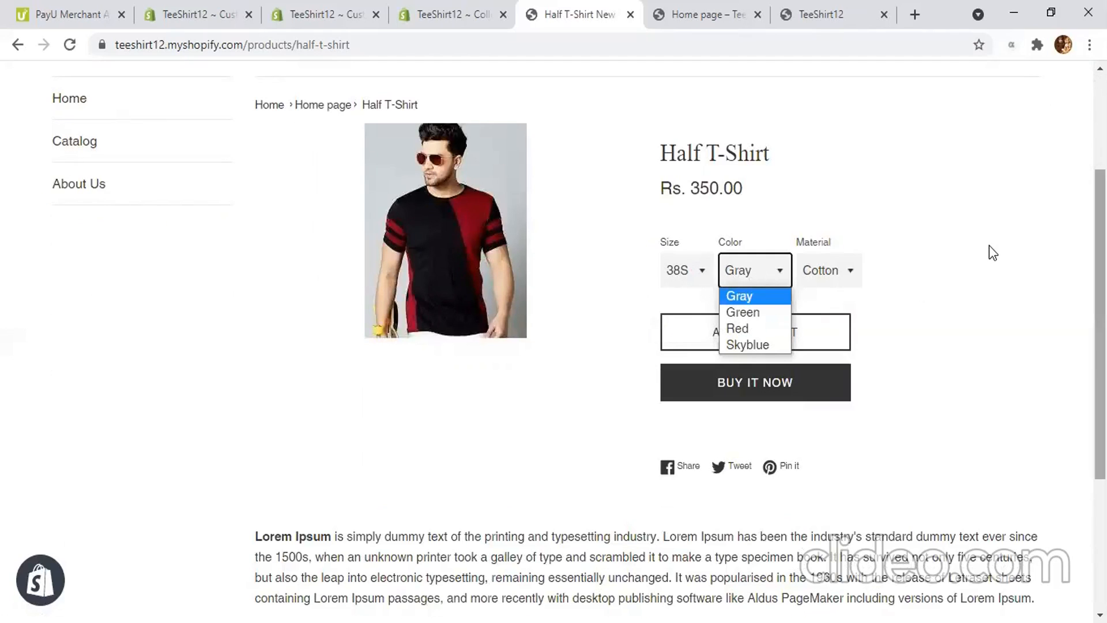
left_click(818, 269)
left_click(818, 268)
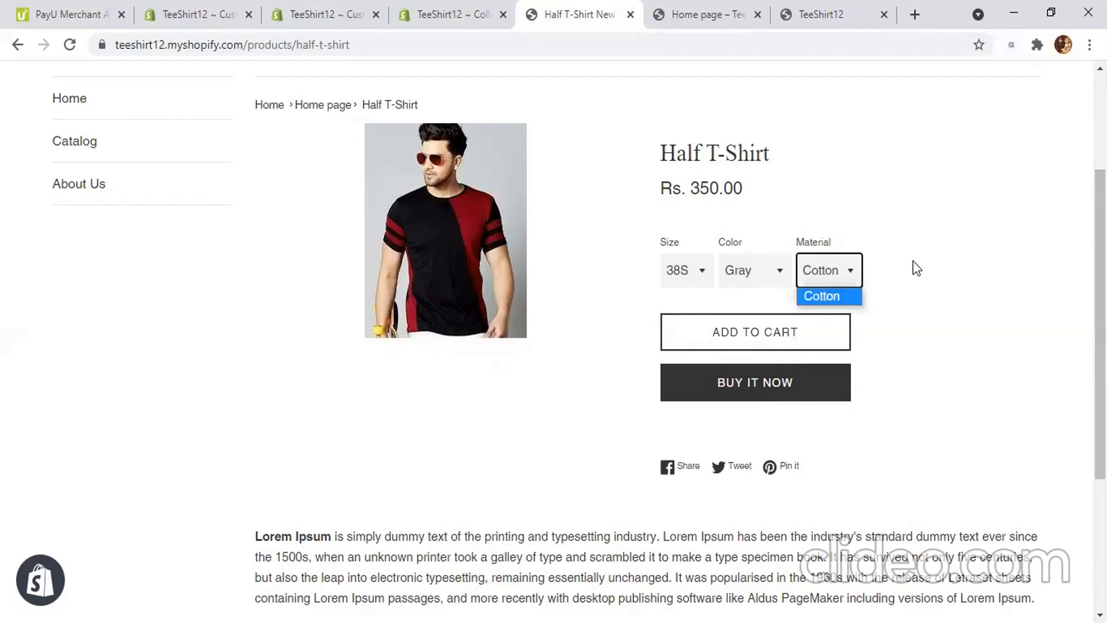
left_click(912, 260)
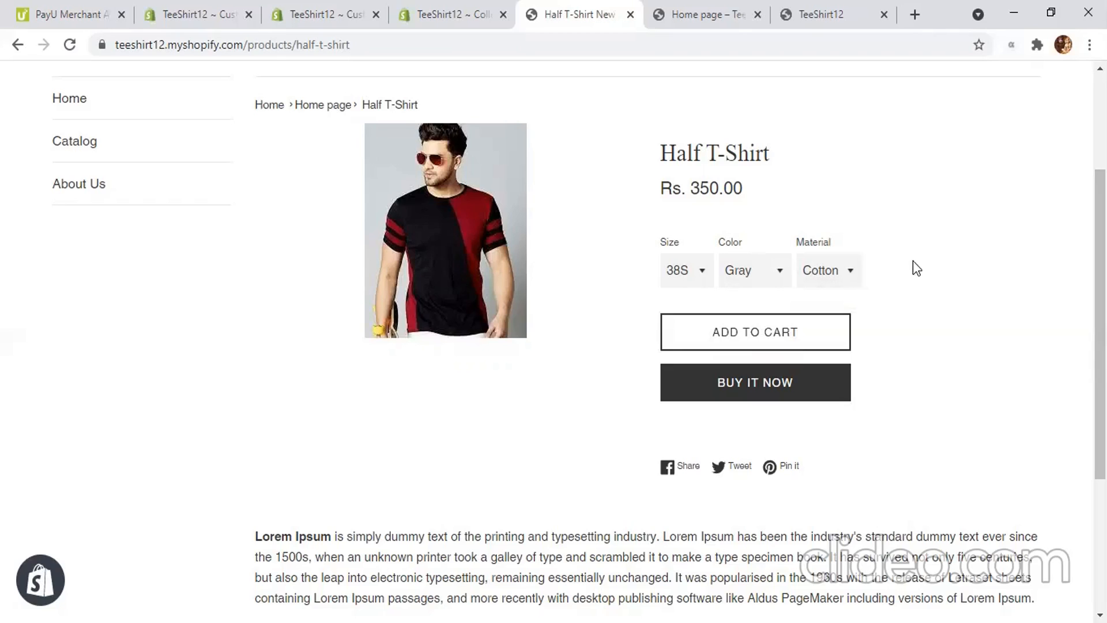
left_click(833, 271)
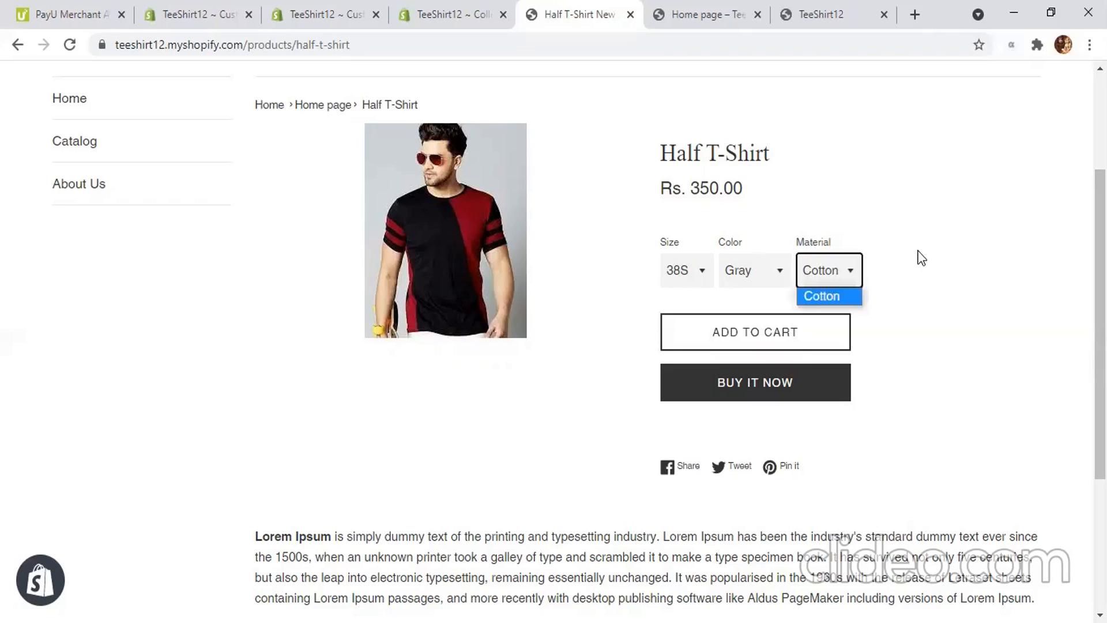
left_click(921, 258)
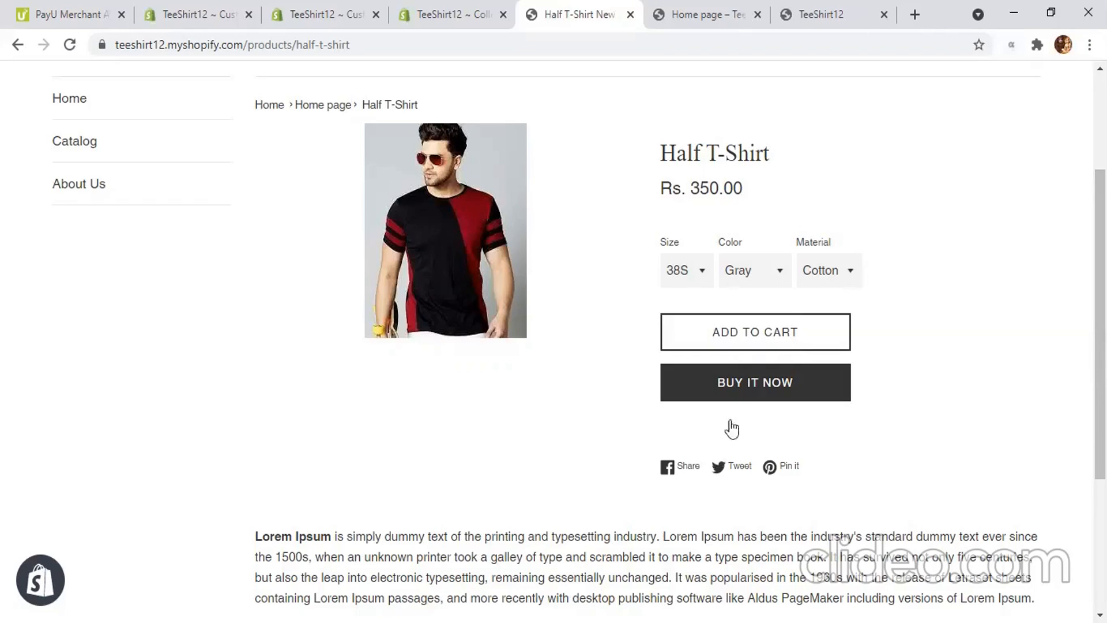
Step: Add the Half T-Shirt in 38S, Gray and Cotton to the cart and review the shopping cart
left_click(732, 333)
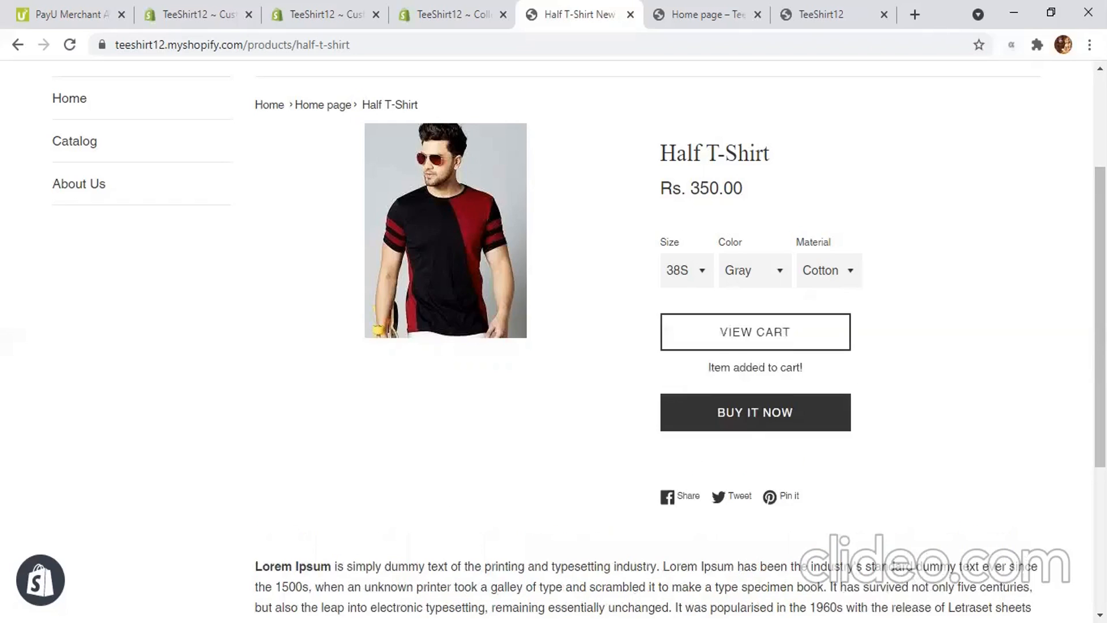
scroll(535, 476, "up", 3)
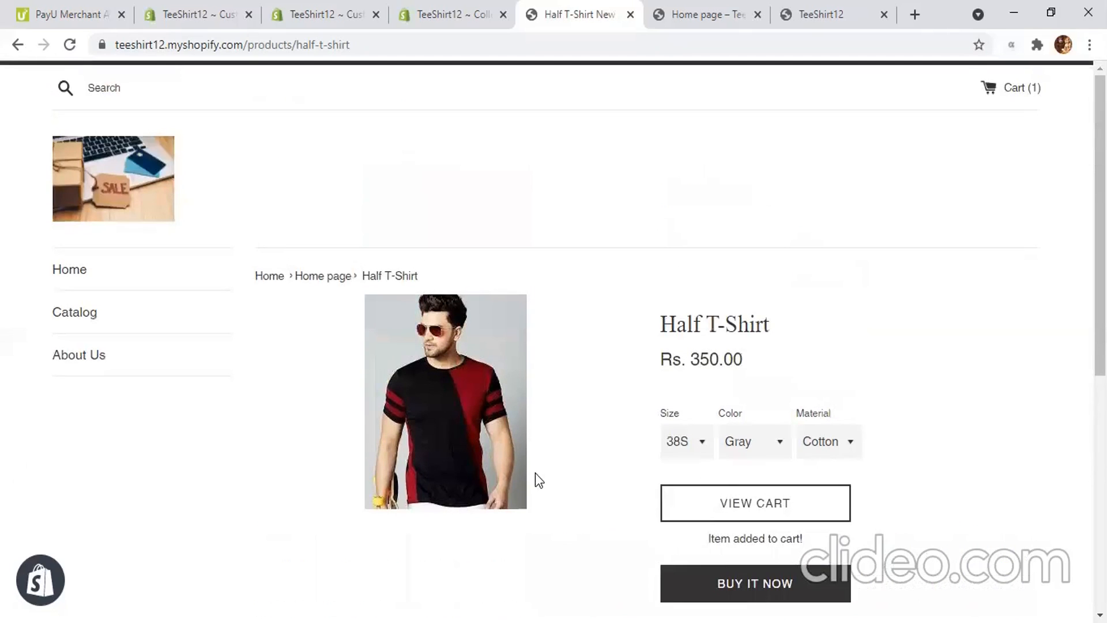
scroll(707, 286, "down", 5)
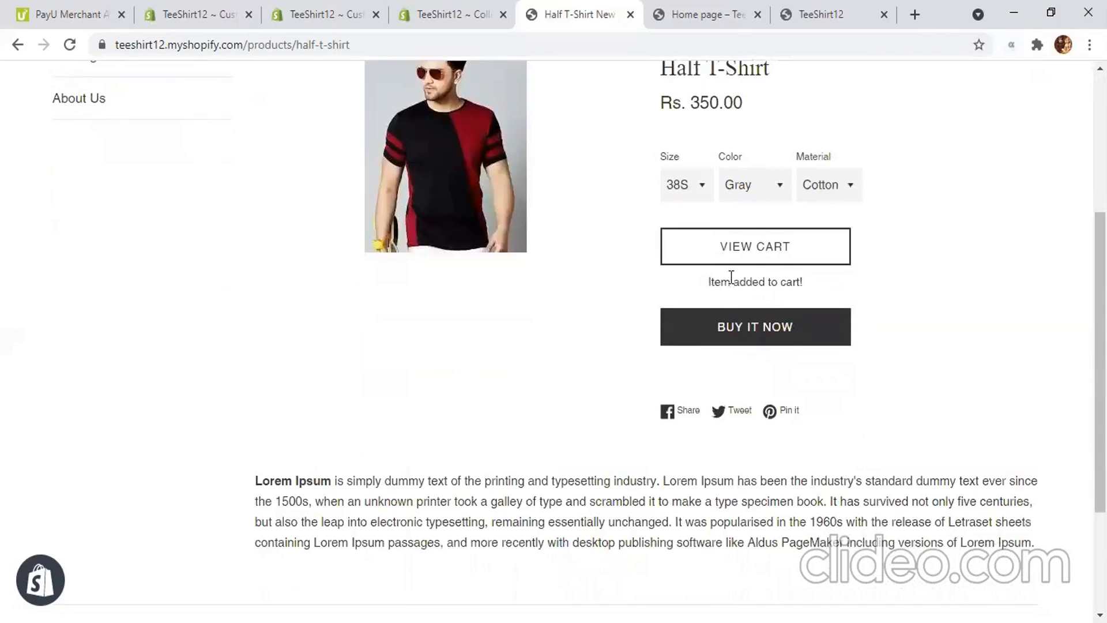
left_click(737, 249)
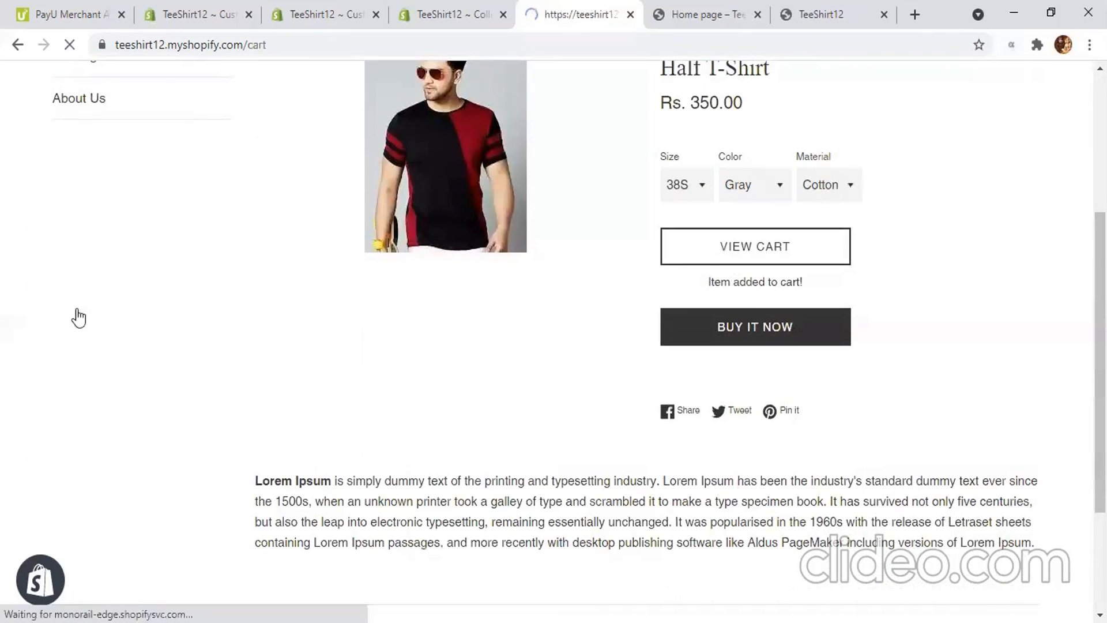
scroll(632, 216, "down", 1)
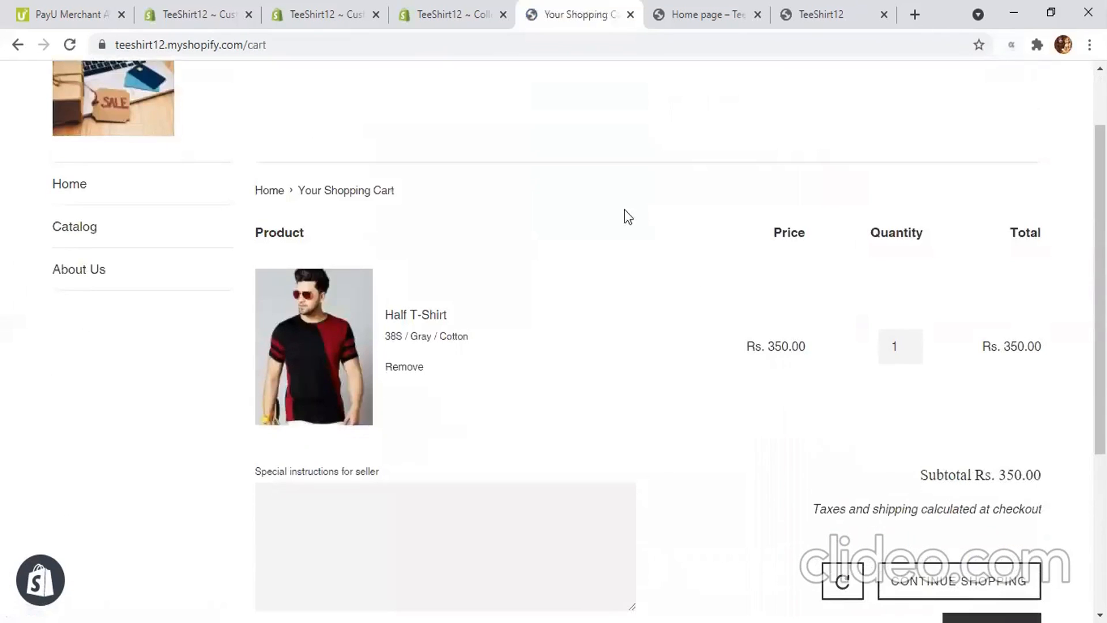
scroll(413, 266, "down", 3)
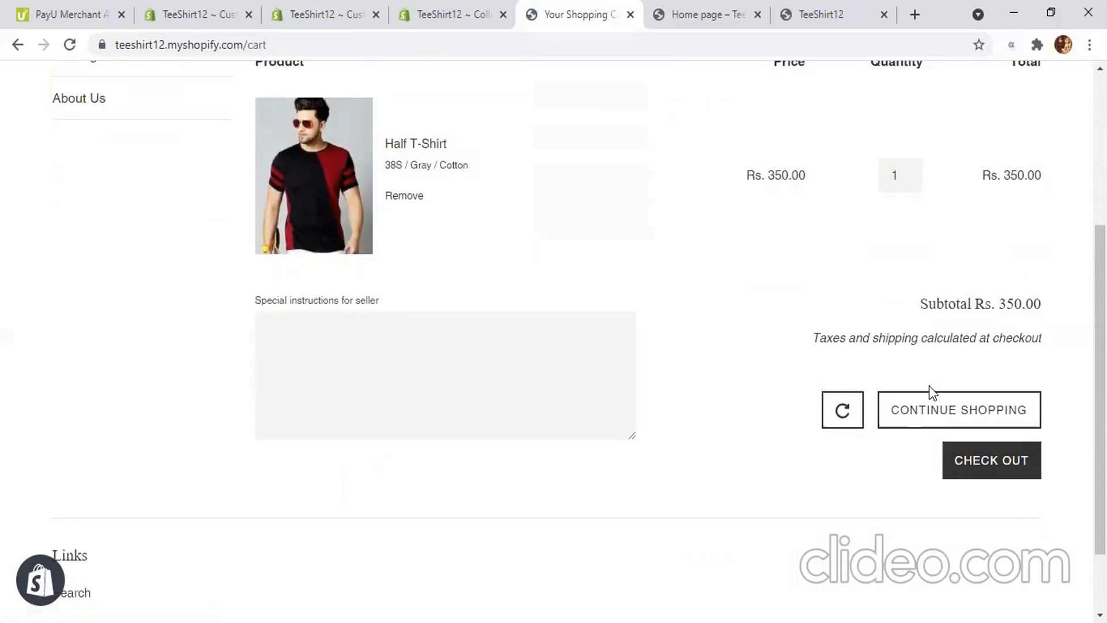
Step: Continue shopping from the cart and open the Full Sleeve TShirt in the product catalog
left_click(933, 411)
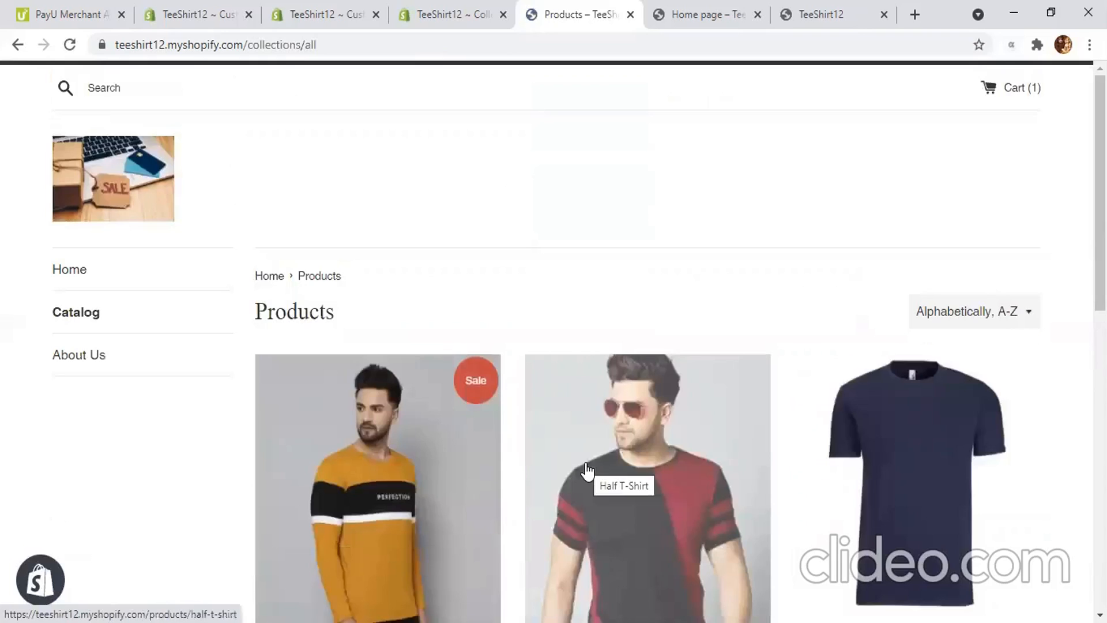
scroll(622, 450, "down", 4)
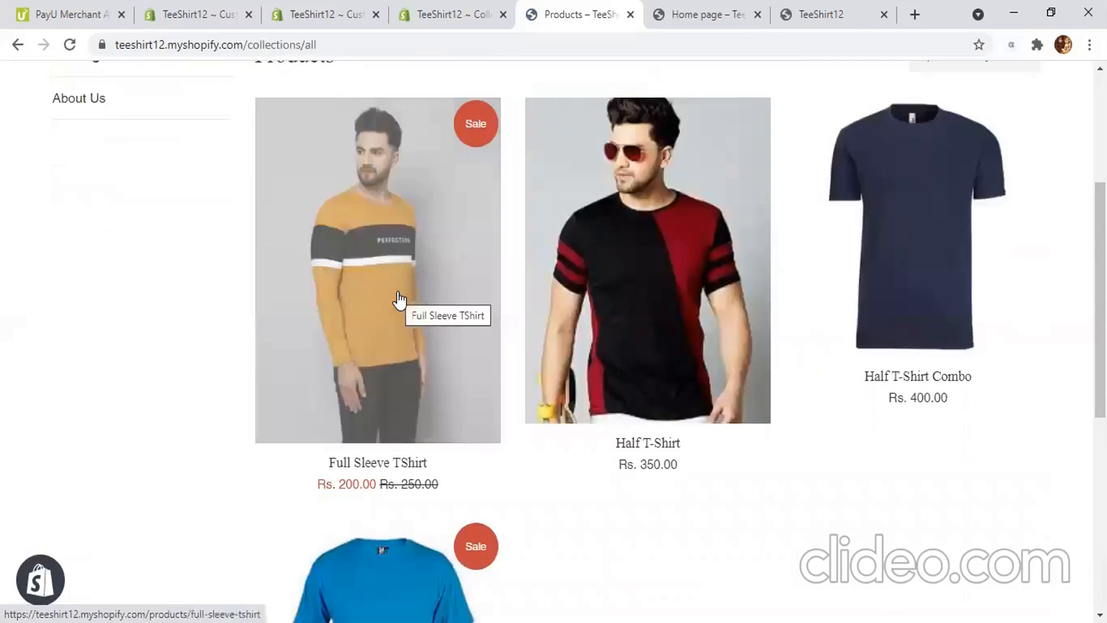
left_click(378, 334)
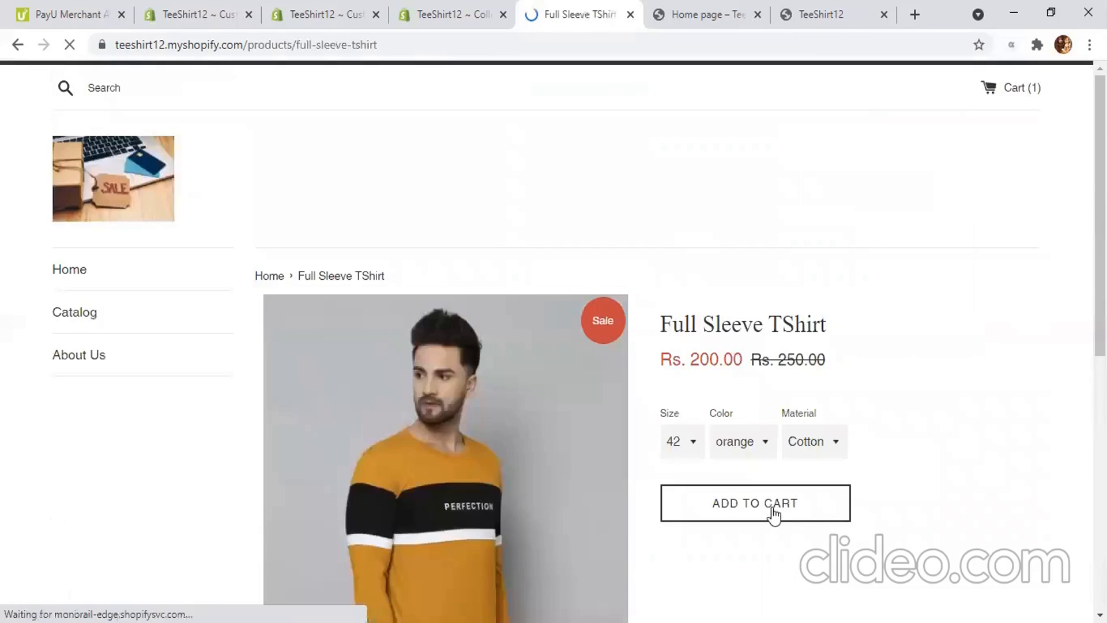
Step: Choose size 40 for the Full Sleeve TShirt and check its color, material and size options and availability
left_click(674, 441)
left_click(674, 483)
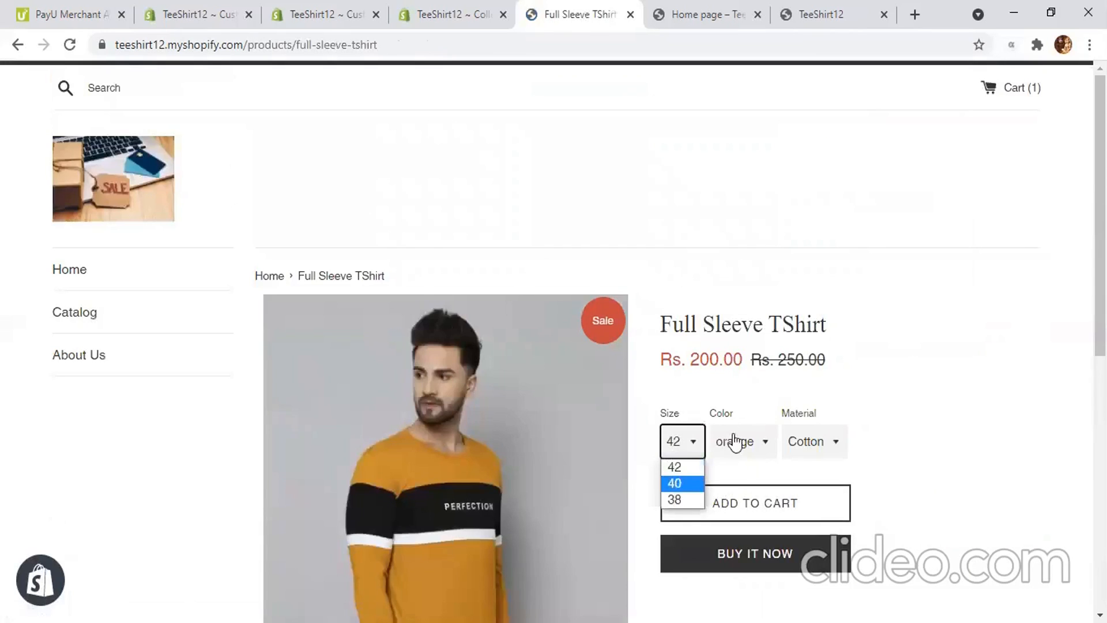
left_click(734, 441)
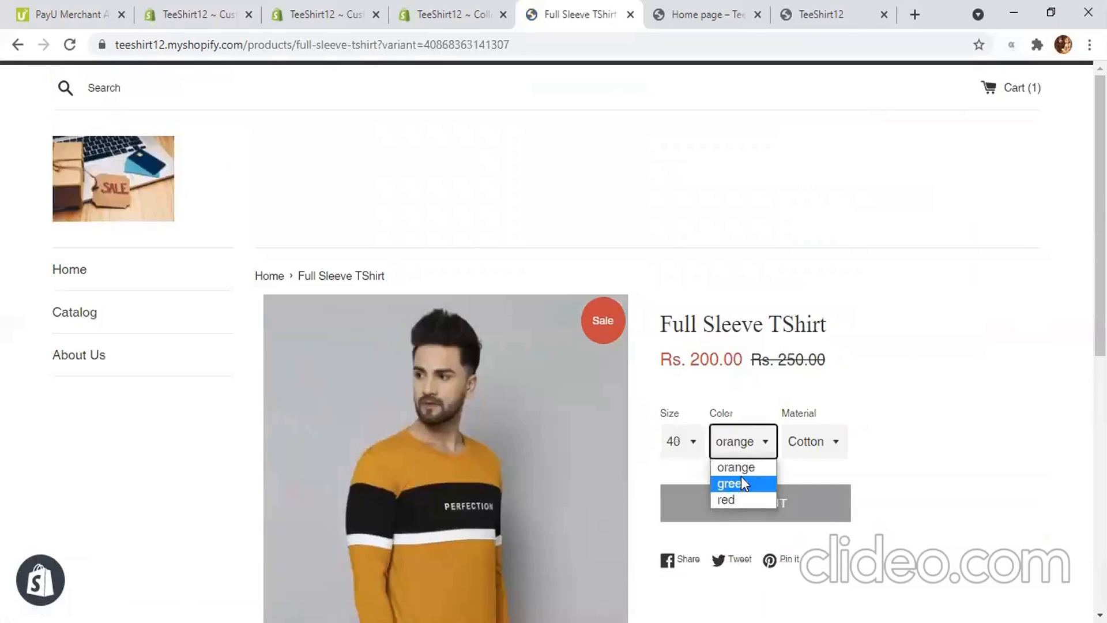
left_click(809, 447)
left_click(809, 447)
left_click(726, 505)
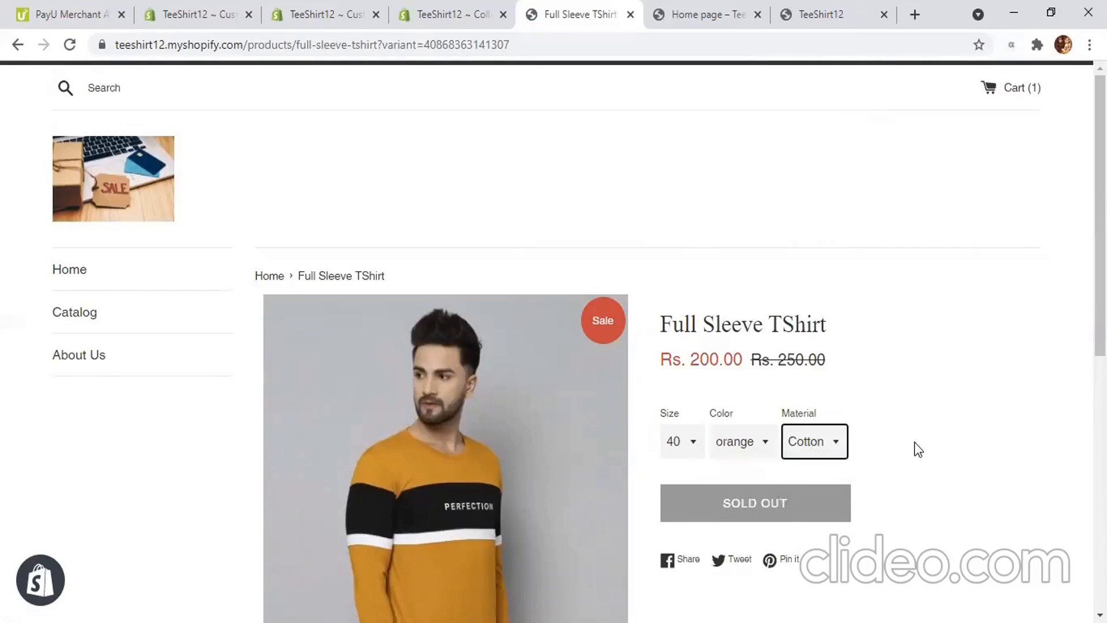
scroll(914, 442, "down", 2)
left_click(886, 392)
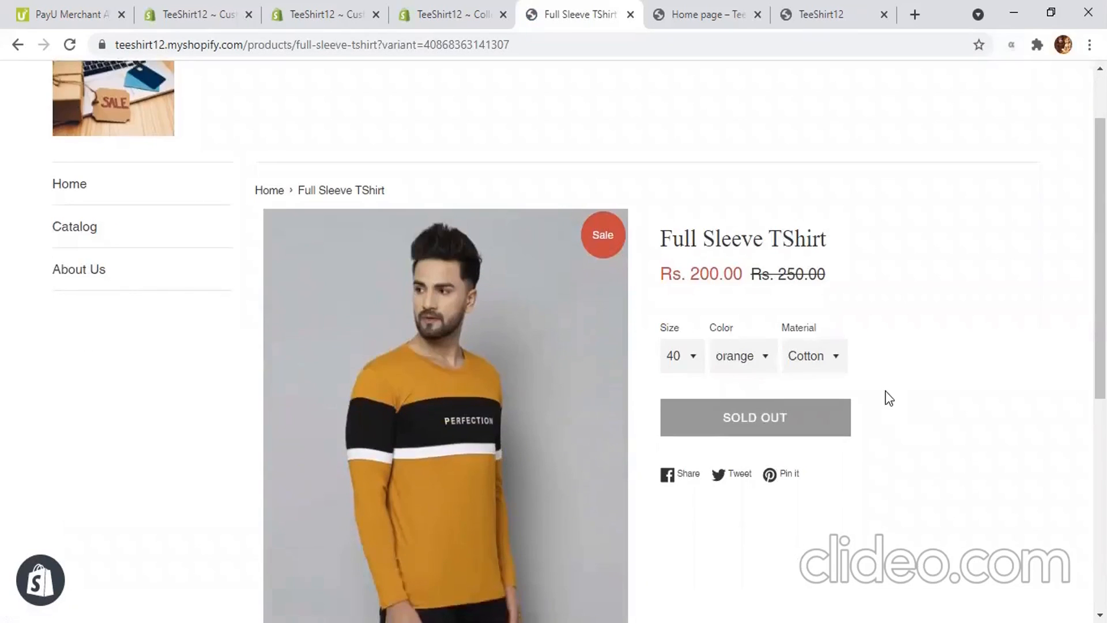
left_click(688, 363)
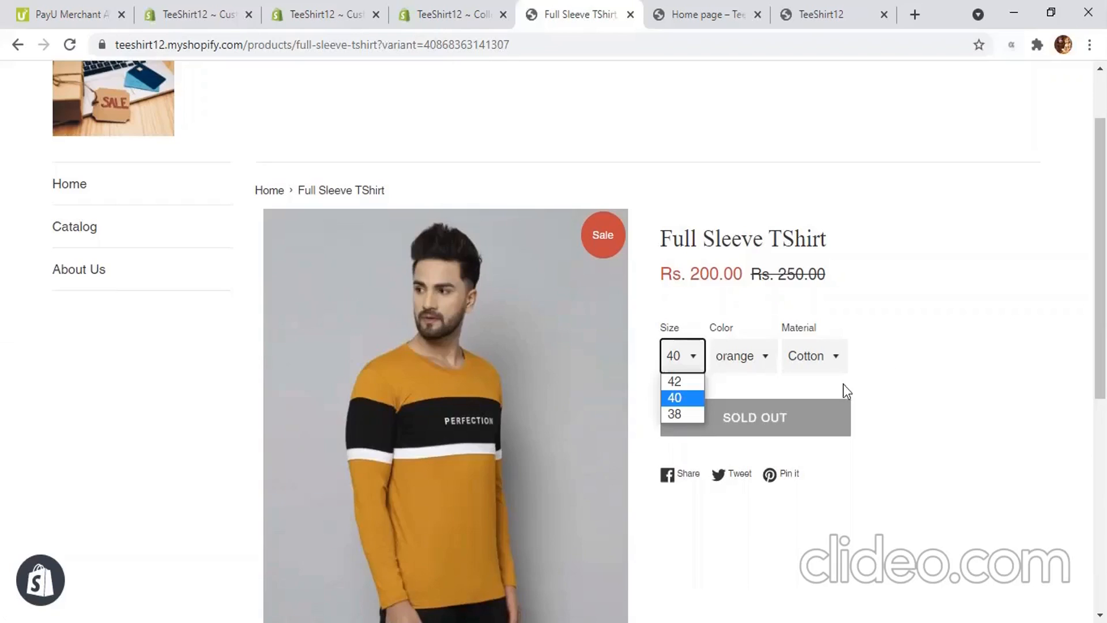
left_click(462, 143)
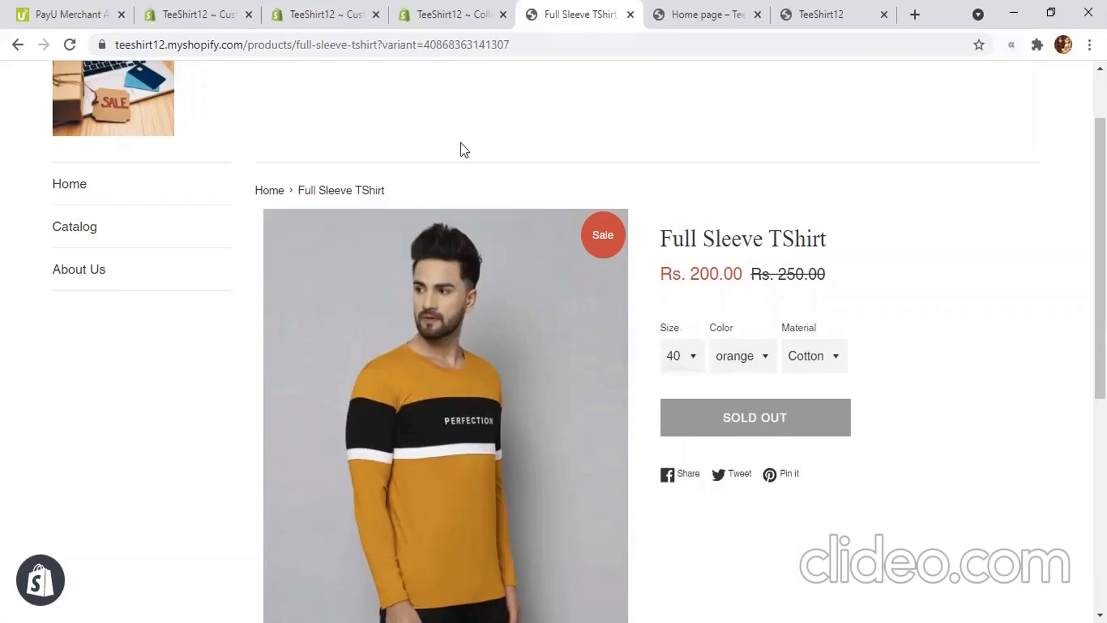
Step: Save the home page theme customization with the Newly Arrived Products section and exit the theme editor
left_click(349, 8)
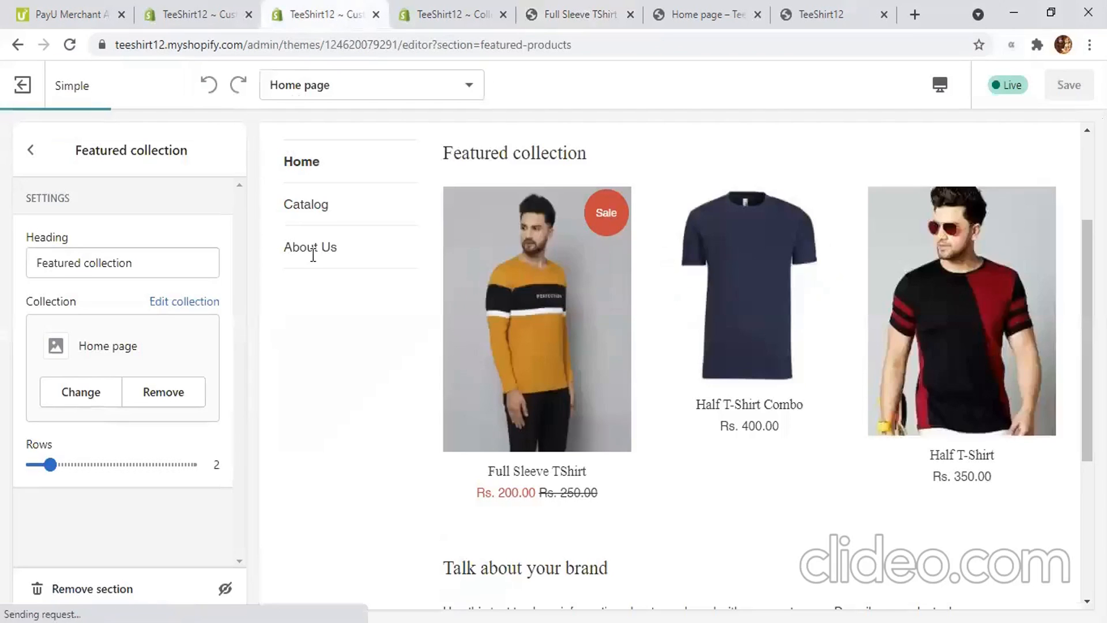
left_click(196, 7)
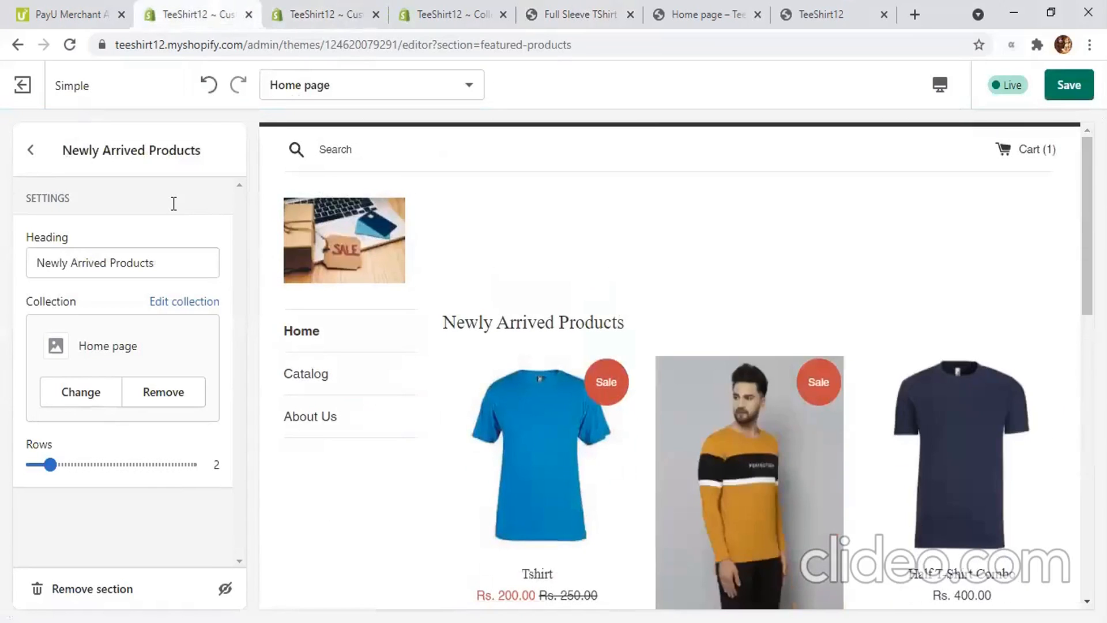
left_click(1068, 85)
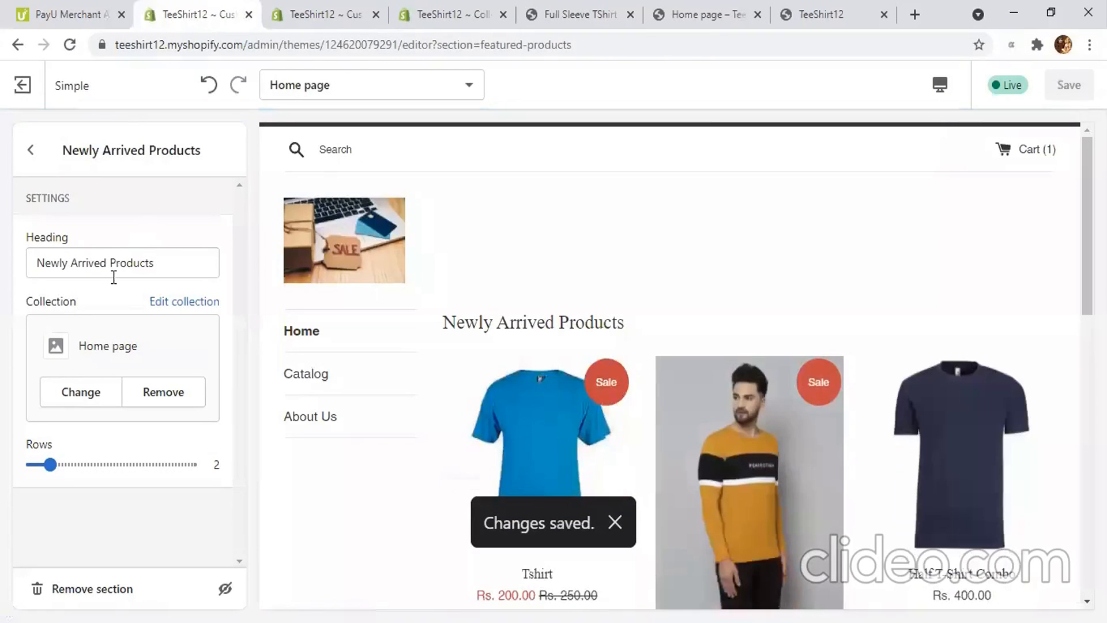
left_click(13, 73)
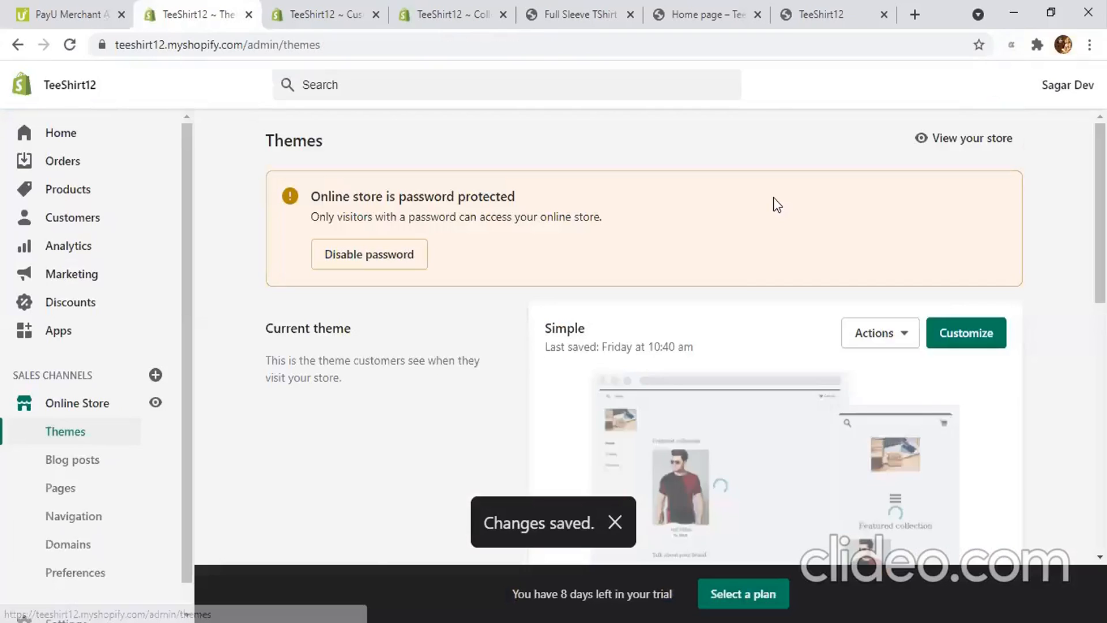
Step: Start a new product in the store admin with "Tshirt" as both its title and description
left_click(77, 193)
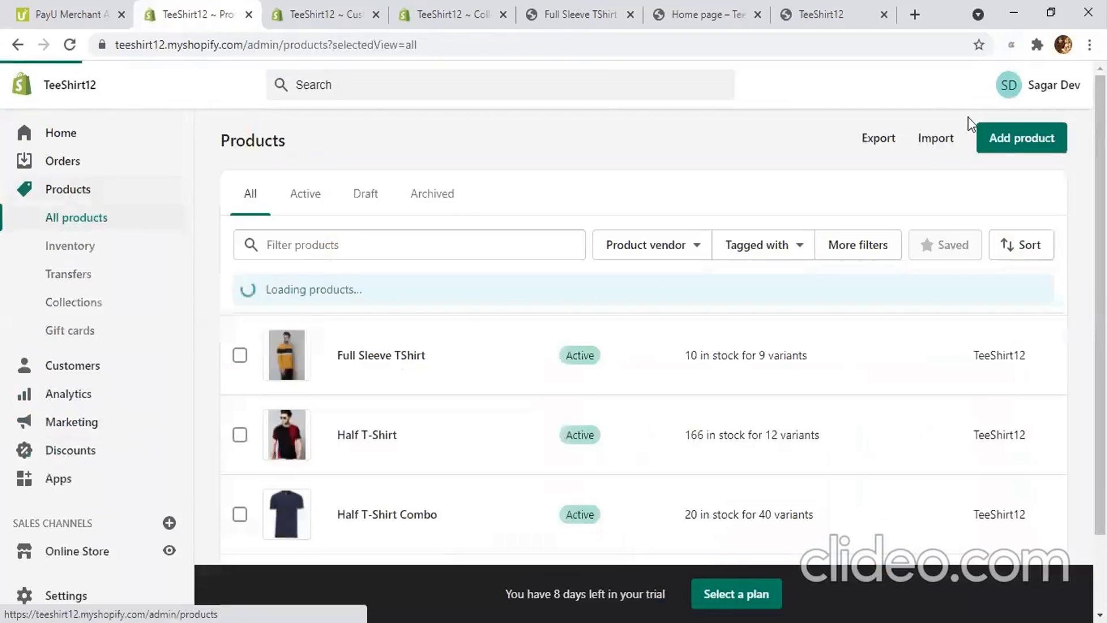
left_click(1005, 136)
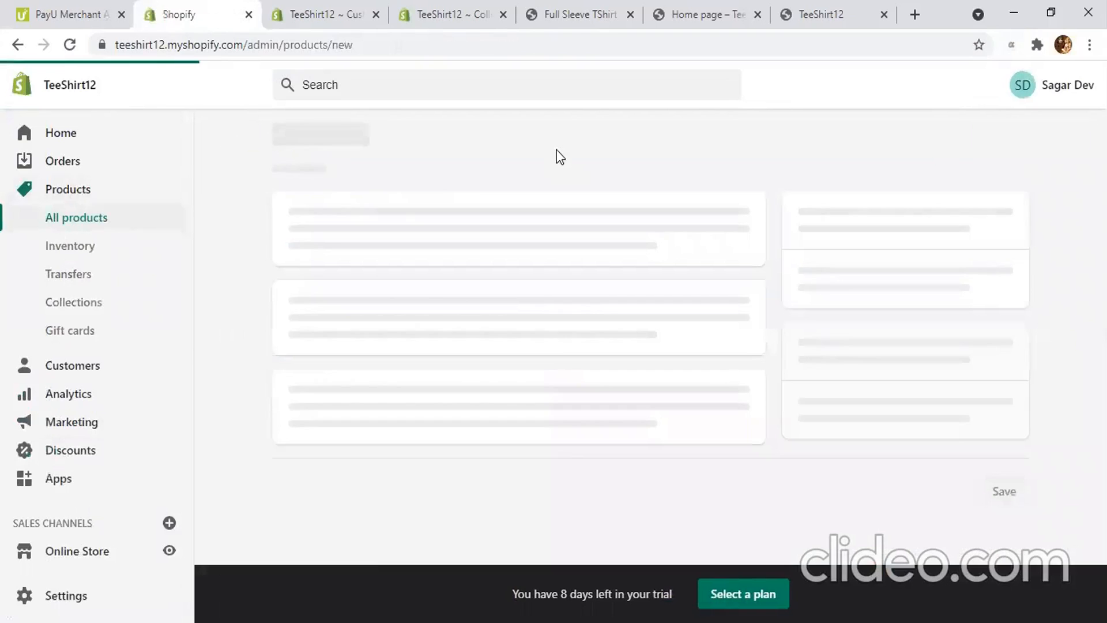
left_click(452, 223)
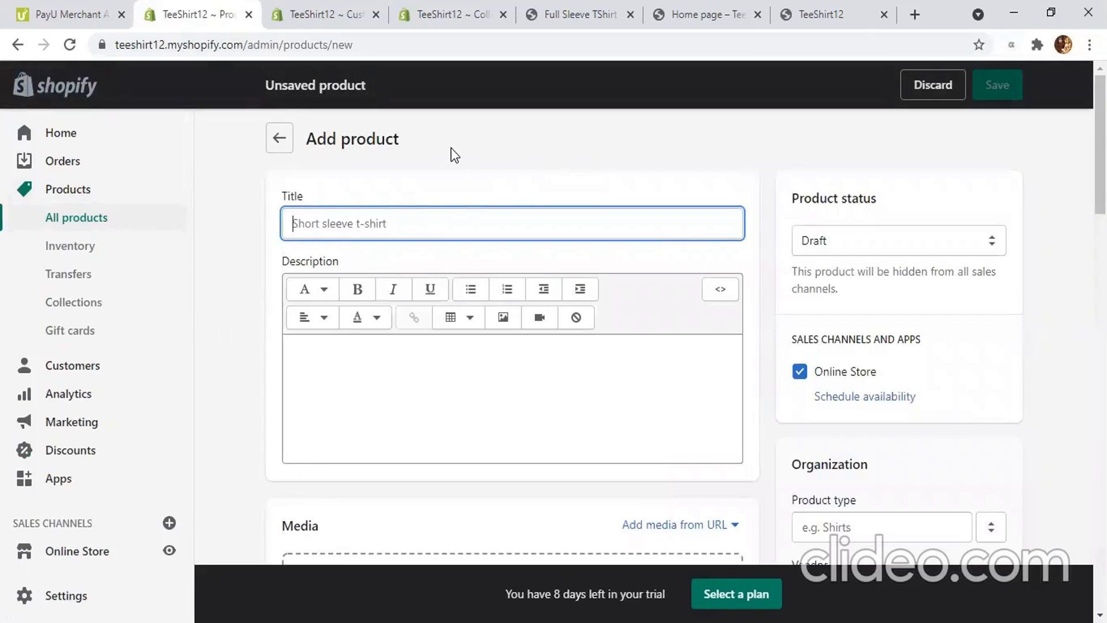
type("Thsir")
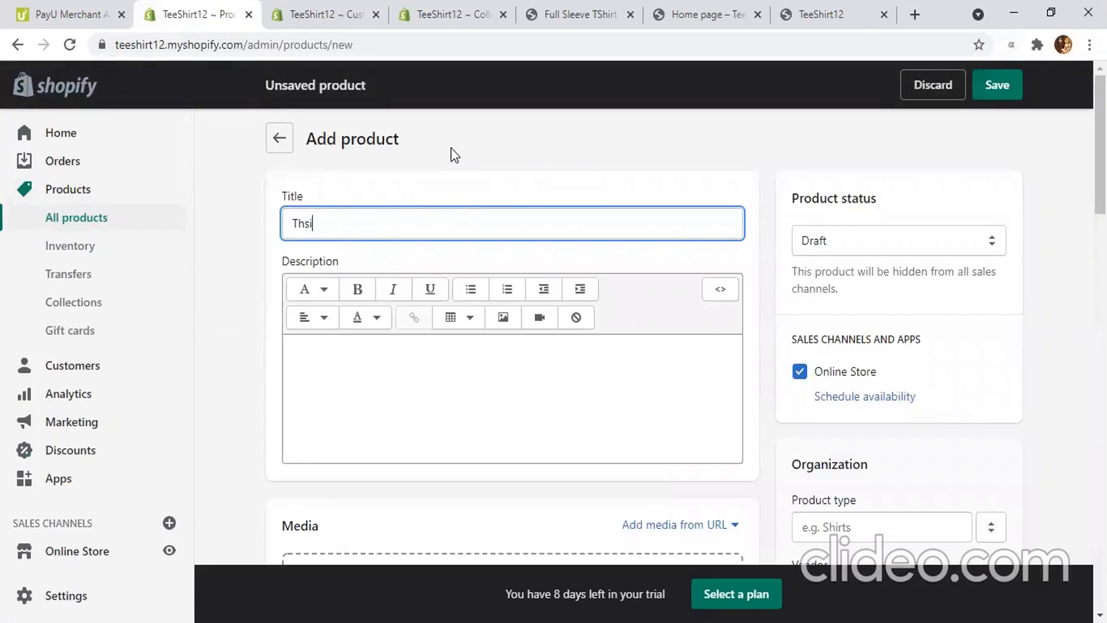
key("BackSpace")
key("BackSpace")
key("BackSpace")
key("BackSpace")
type("shirt")
left_click(409, 393)
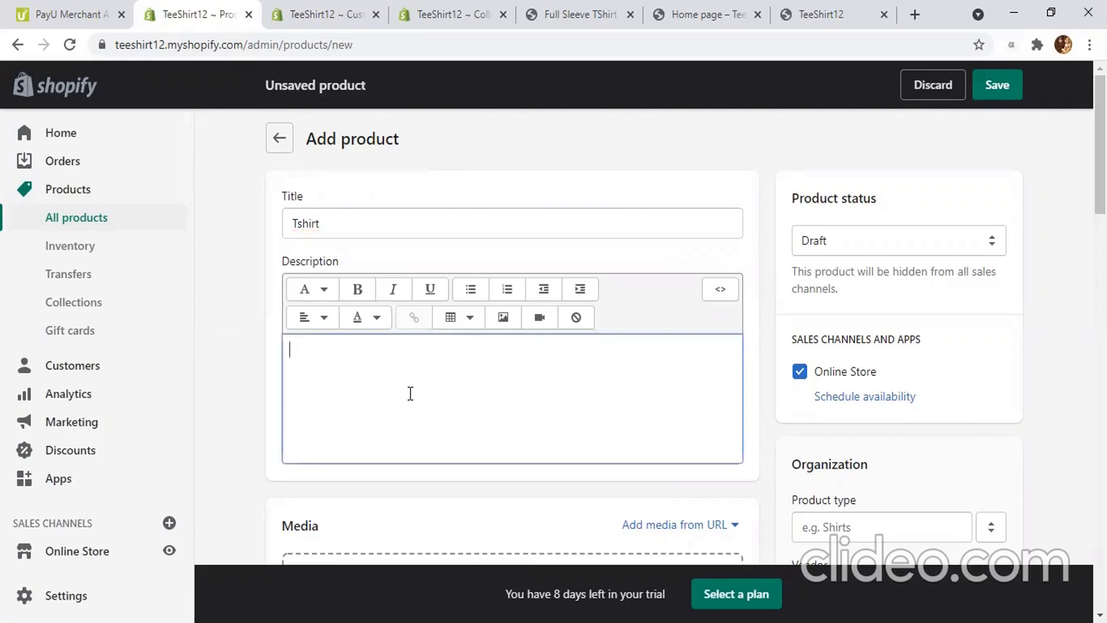
type("Tshirt")
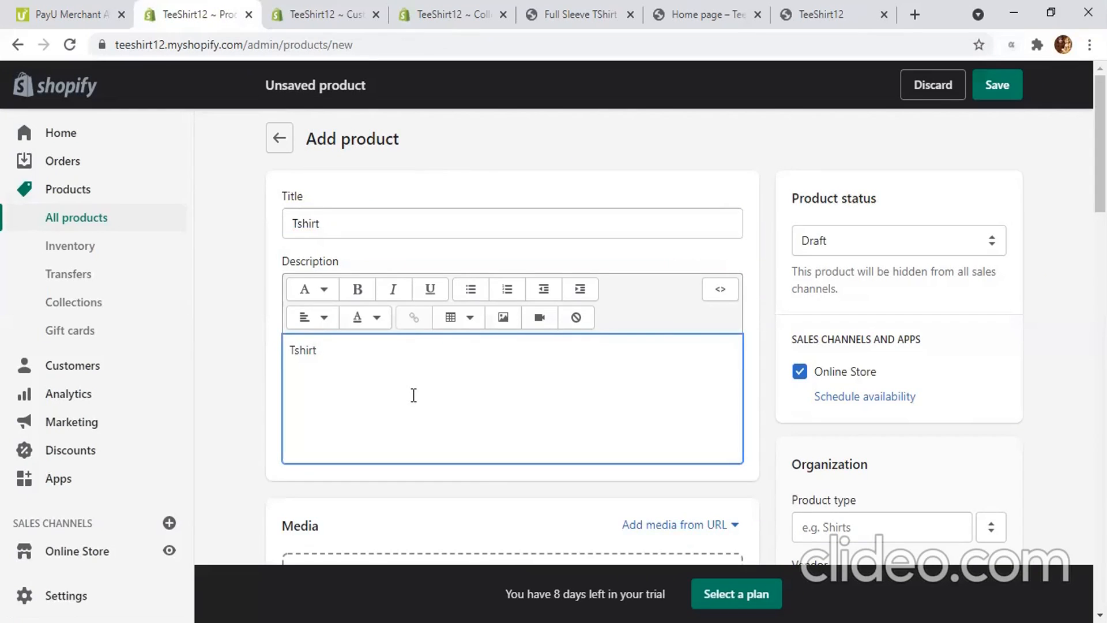
Step: Select combo.jpg from the Downloads folder as the new product's media file
scroll(413, 397, "down", 3)
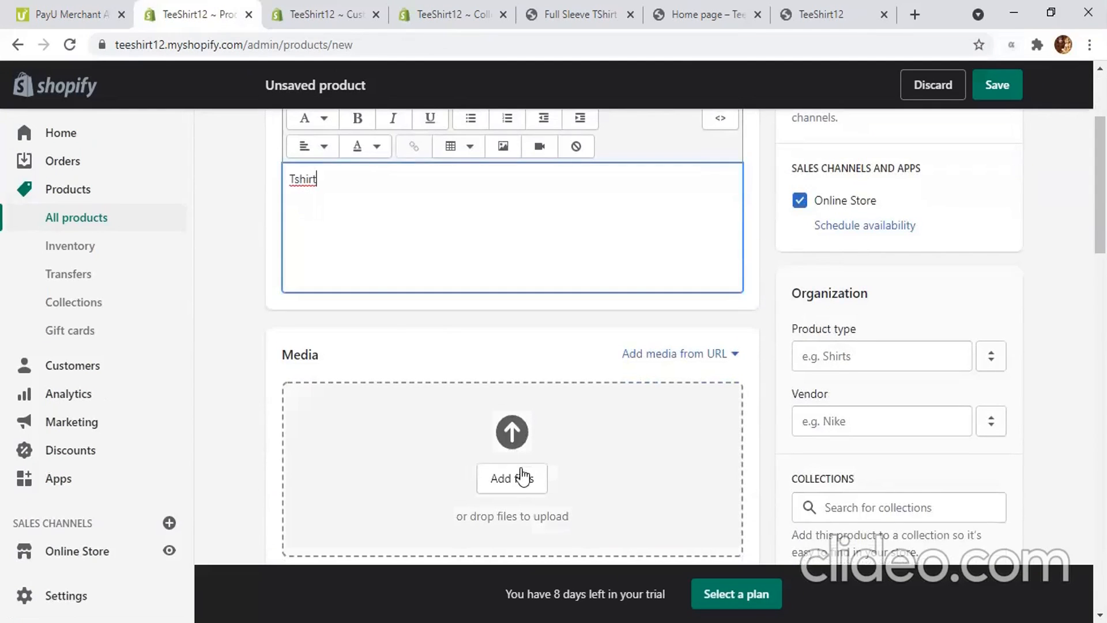
left_click(521, 469)
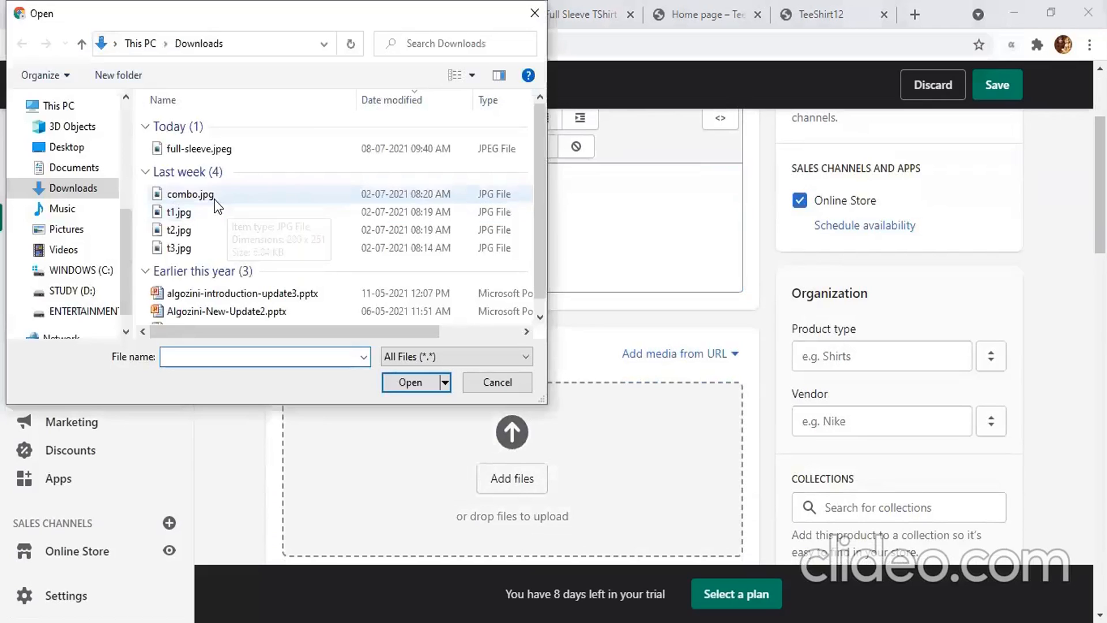
left_click(215, 195)
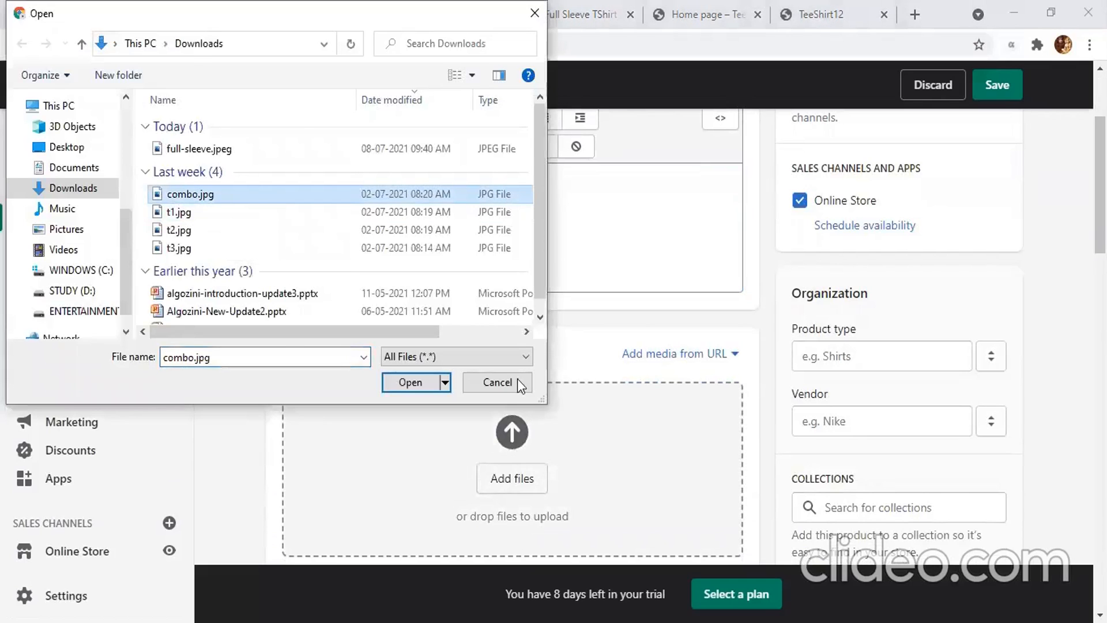
Step: Upload combo.jpg from Downloads as the product image and set the product price to ₹450
left_click(410, 381)
scroll(403, 262, "down", 3)
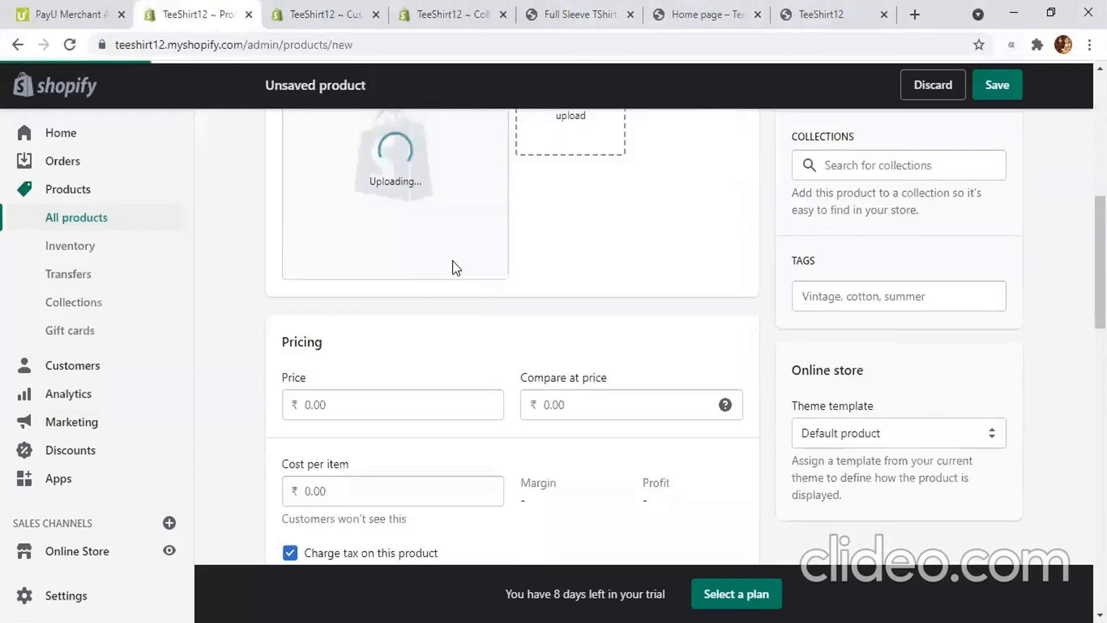
left_click(365, 405)
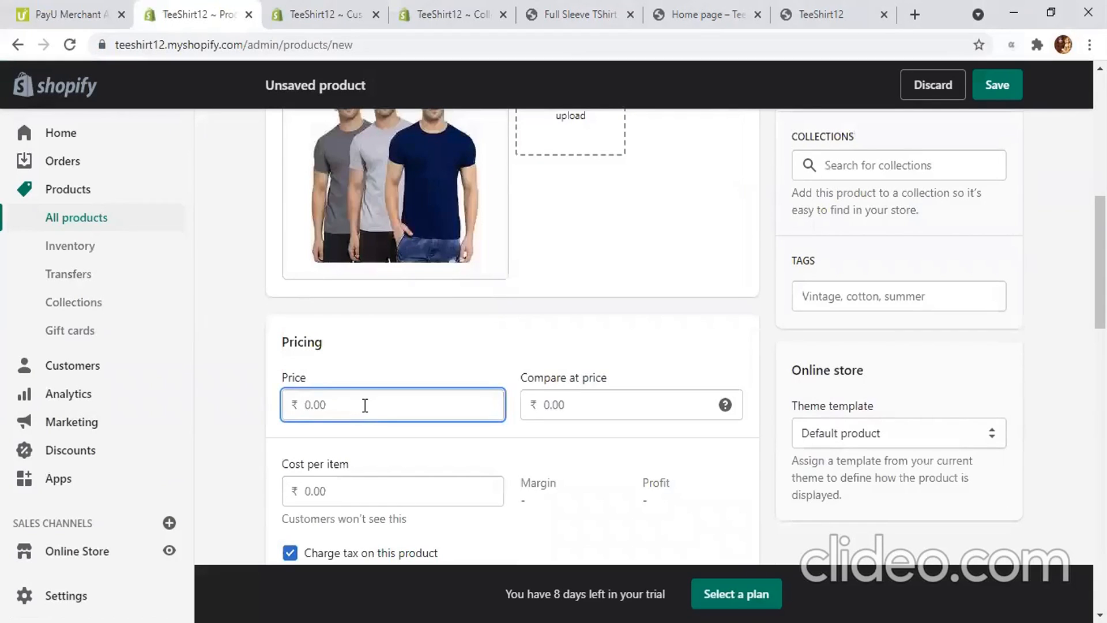
type("450")
Step: Set the compare-at price to ₹430 and the cost per item to ₹450
left_click(591, 411)
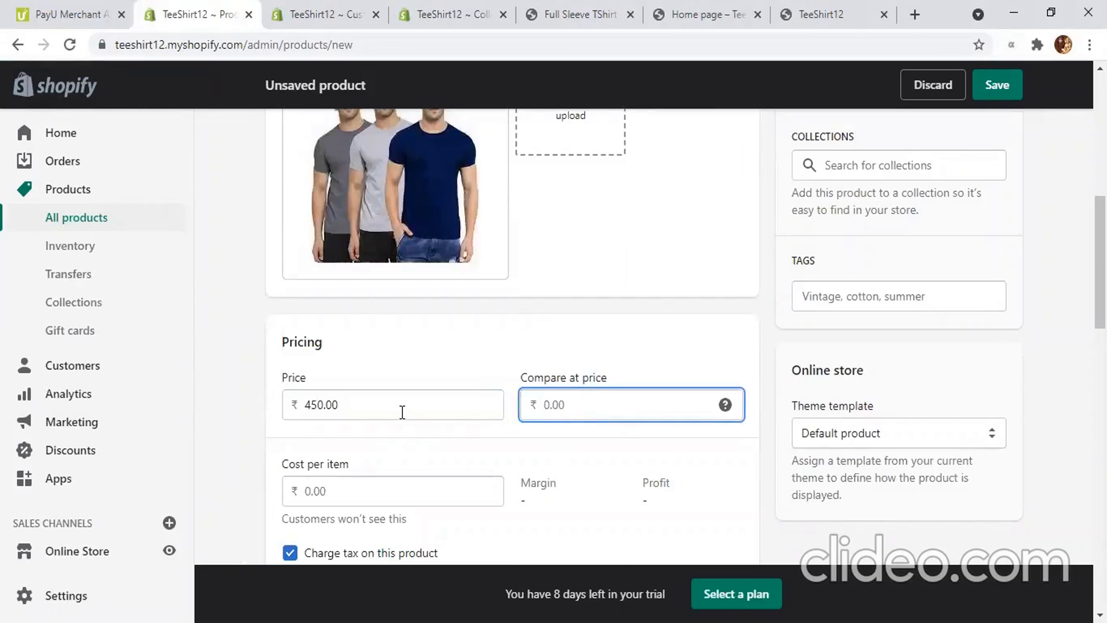
type("430")
scroll(403, 411, "down", 3)
left_click(367, 317)
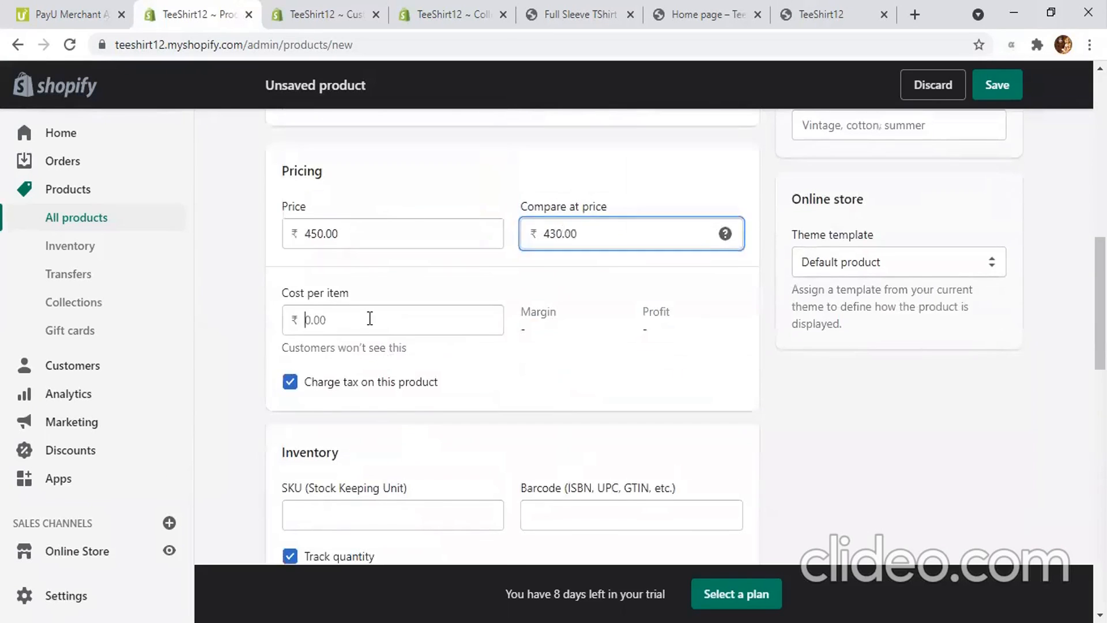
type("450")
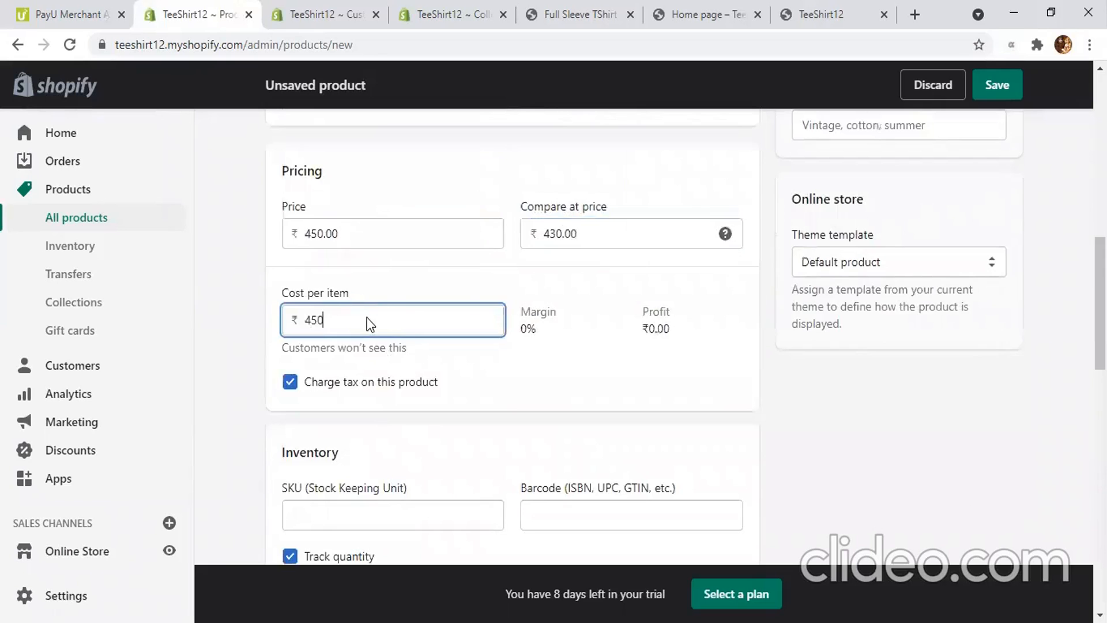
Step: Set the product's SKU to 32 and the available quantity to 100
scroll(346, 358, "down", 3)
left_click(333, 354)
type("32")
scroll(440, 126, "down", 3)
left_click(360, 363)
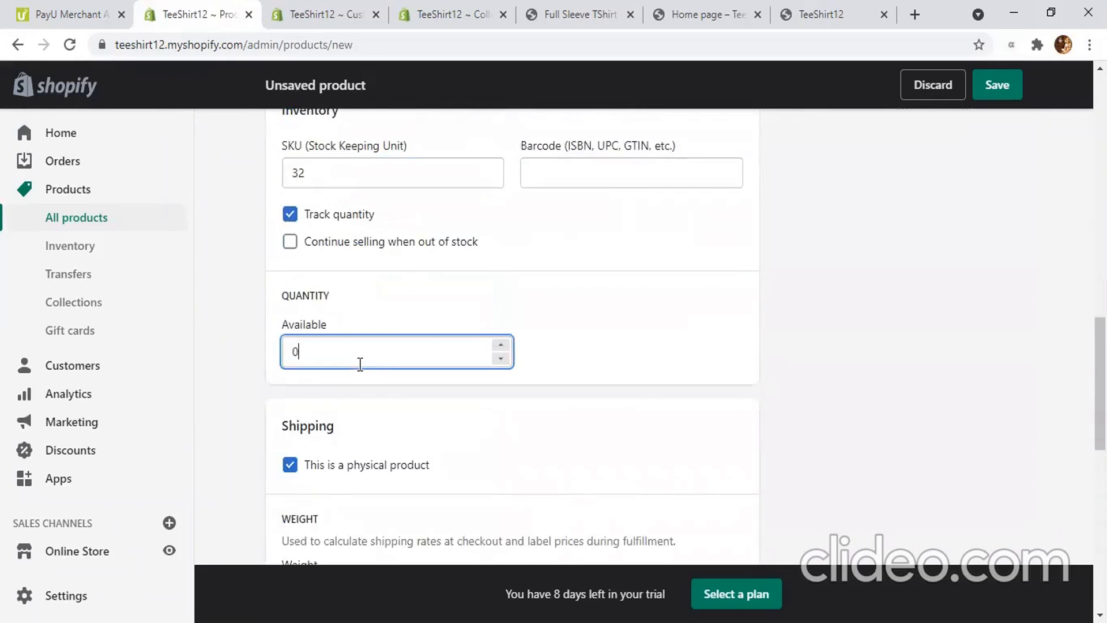
type("1")
Step: Set the shipping weight to 0.150 kg and the country of origin to India
scroll(365, 365, "down", 4)
left_click(353, 342)
key("BackSpace")
type("150")
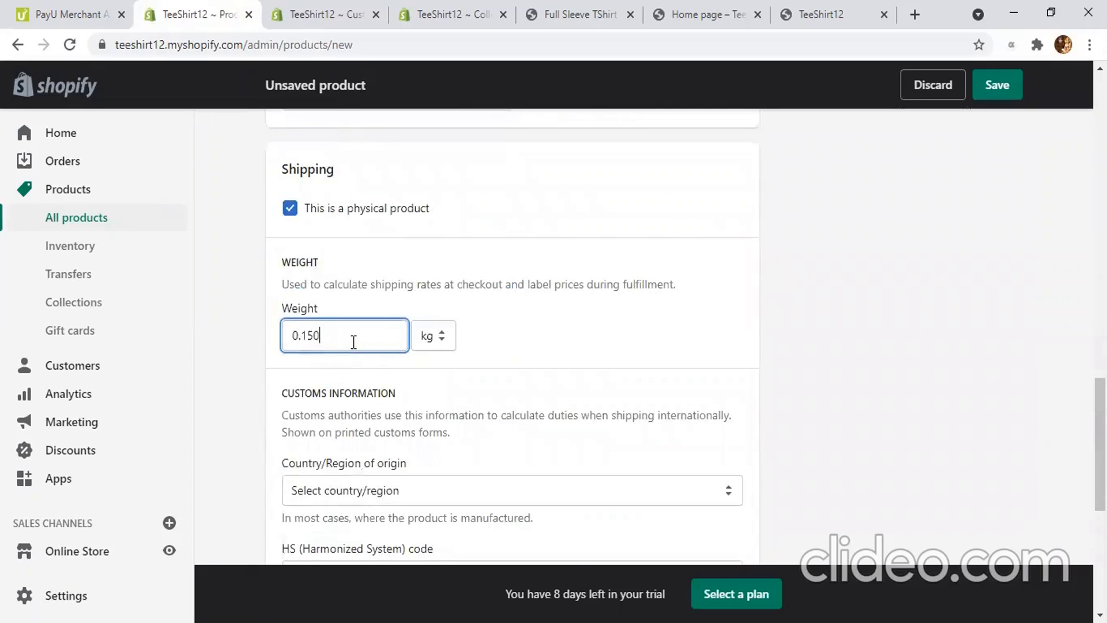
scroll(353, 341, "down", 2)
left_click(369, 405)
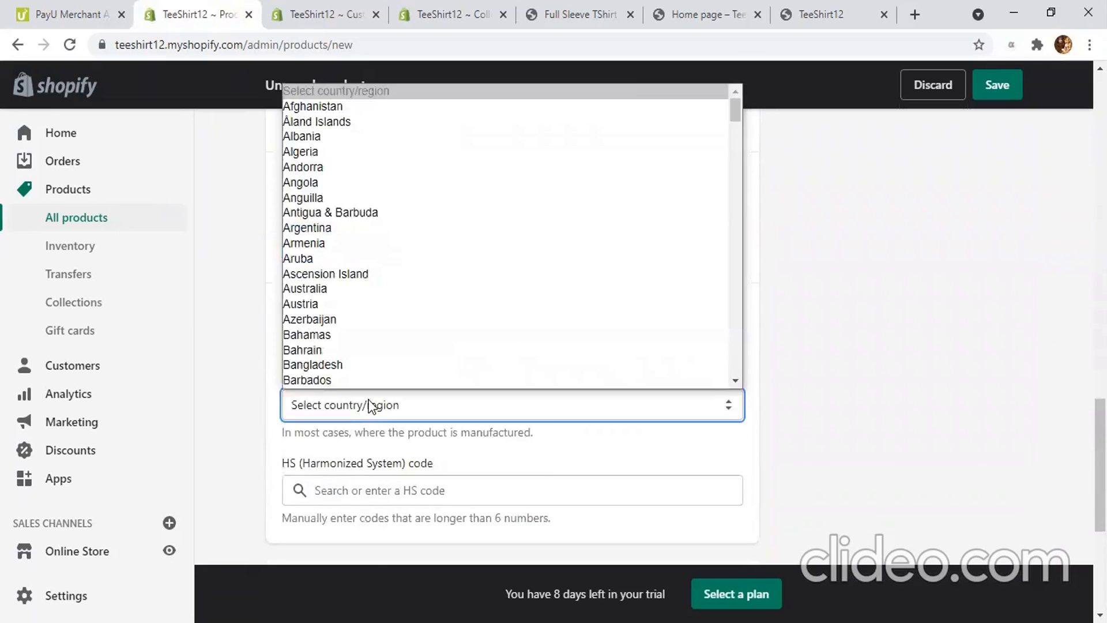
type("ind")
key("Return")
Step: Enter 9876.5 as the HS code and enable multiple options for the product's variants
scroll(366, 407, "down", 5)
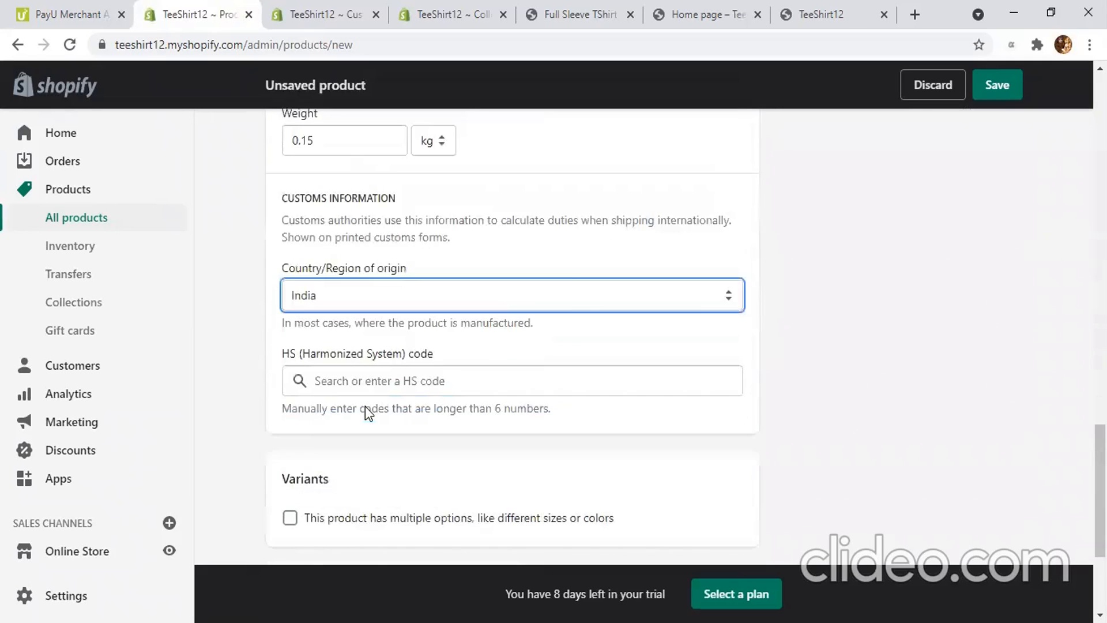
left_click(350, 233)
type("9876.5")
scroll(347, 233, "down", 1)
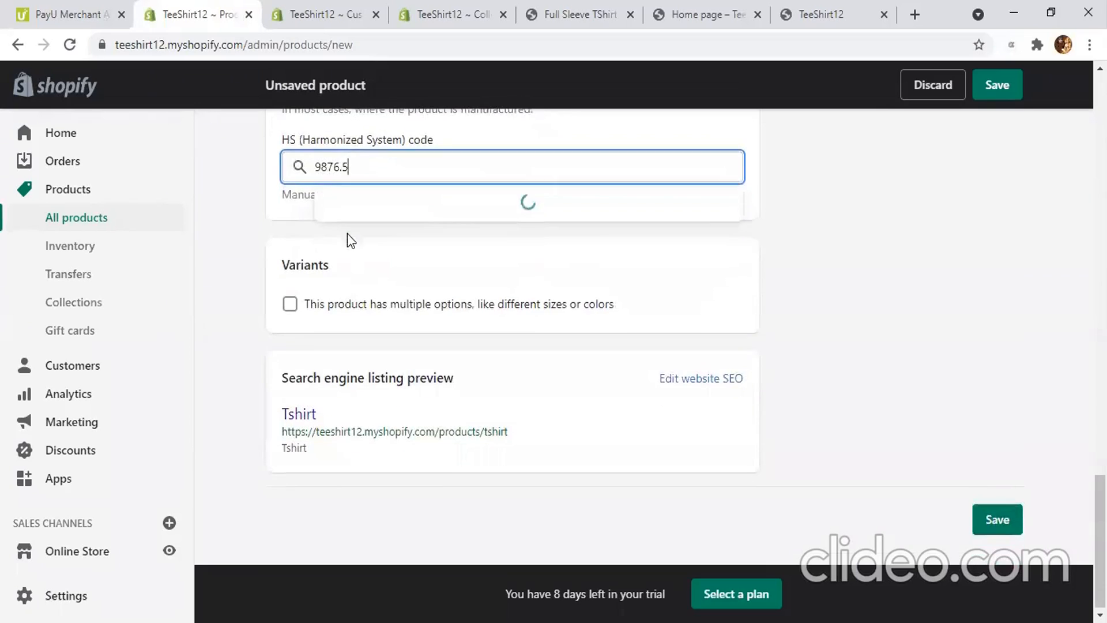
left_click(292, 304)
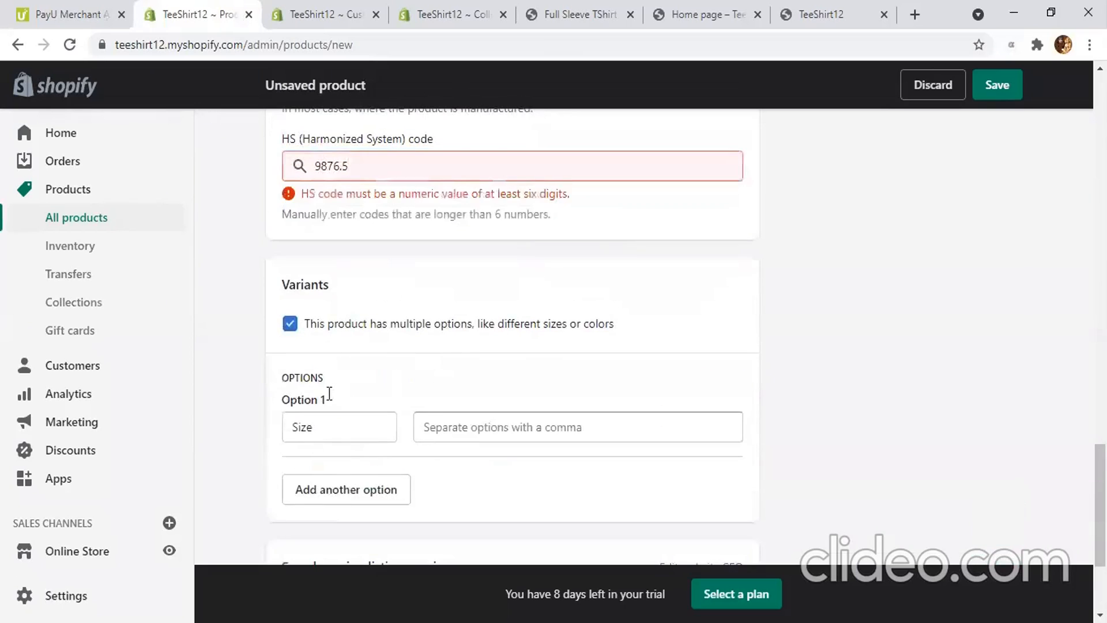
Step: Extend the customs HS code to 9876.56
left_click(371, 168)
type("2")
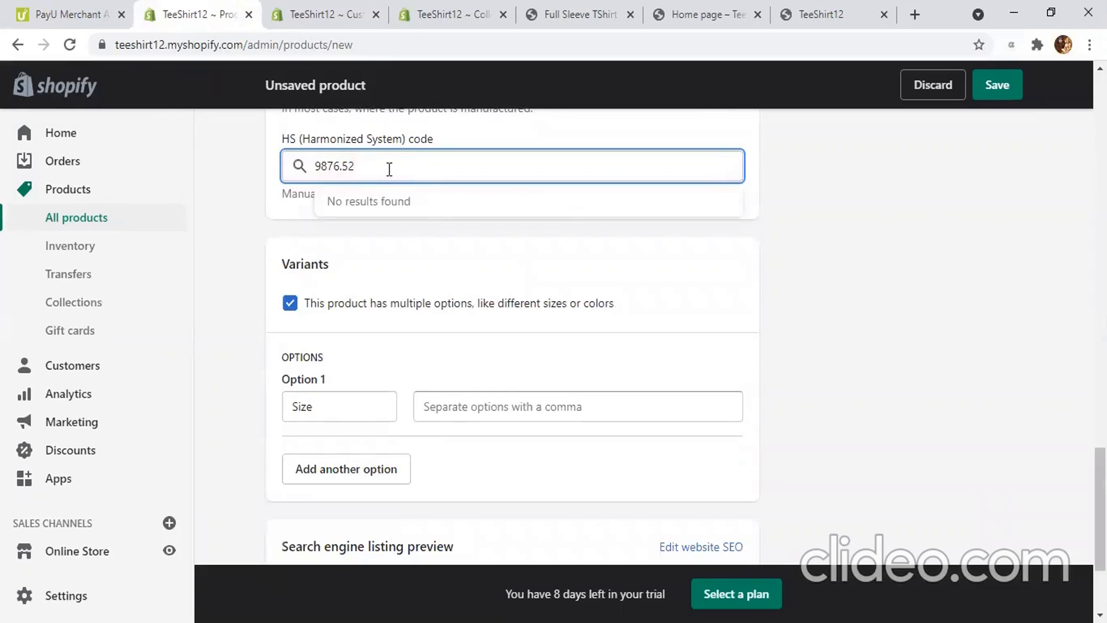
key("BackSpace")
left_click(401, 278)
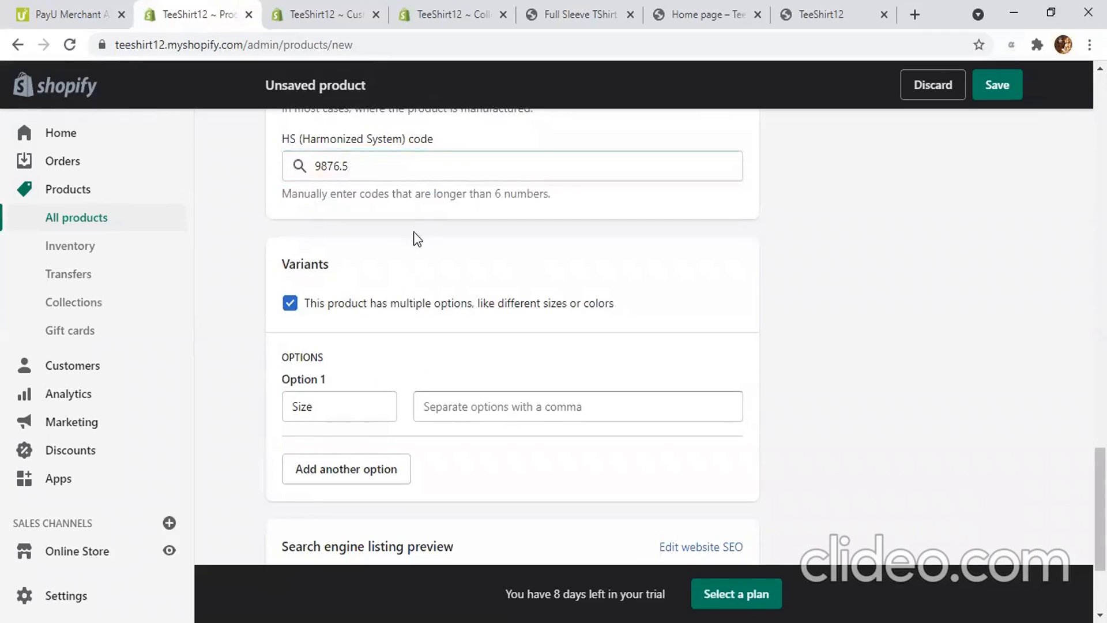
left_click(401, 167)
type("6")
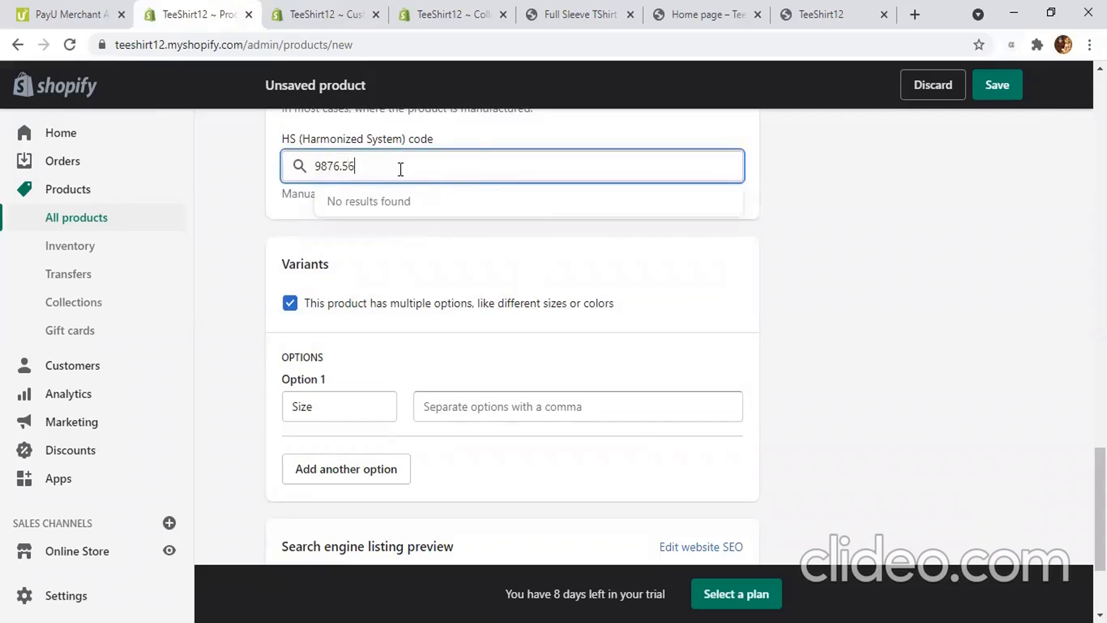
Step: Add the values 38, 40 and 46 to the Size option
left_click(355, 405)
left_click(458, 406)
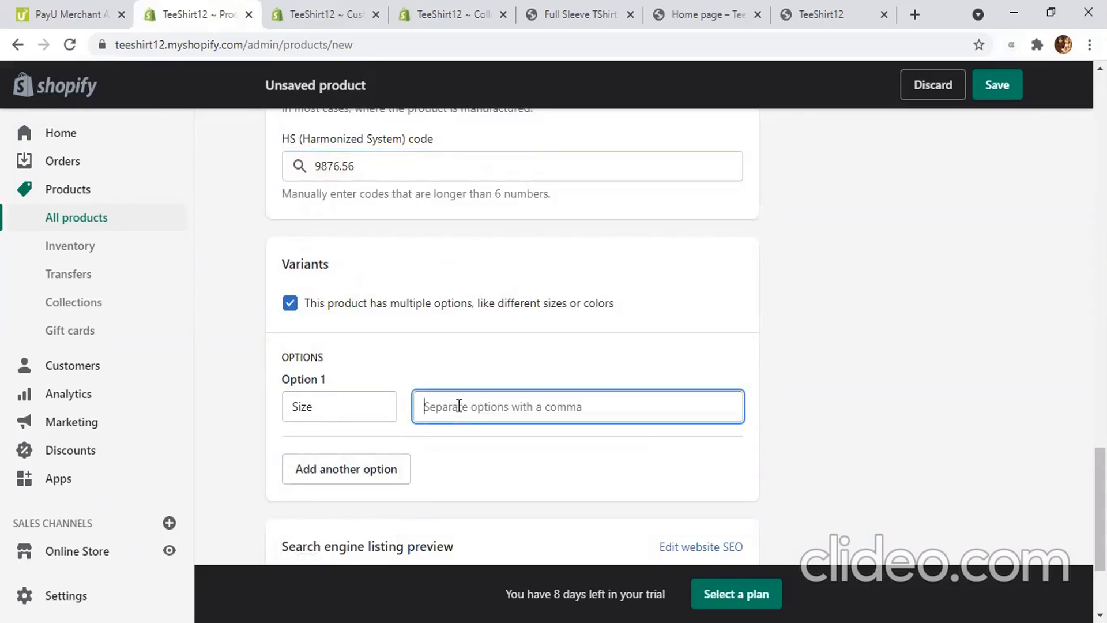
type("38,48")
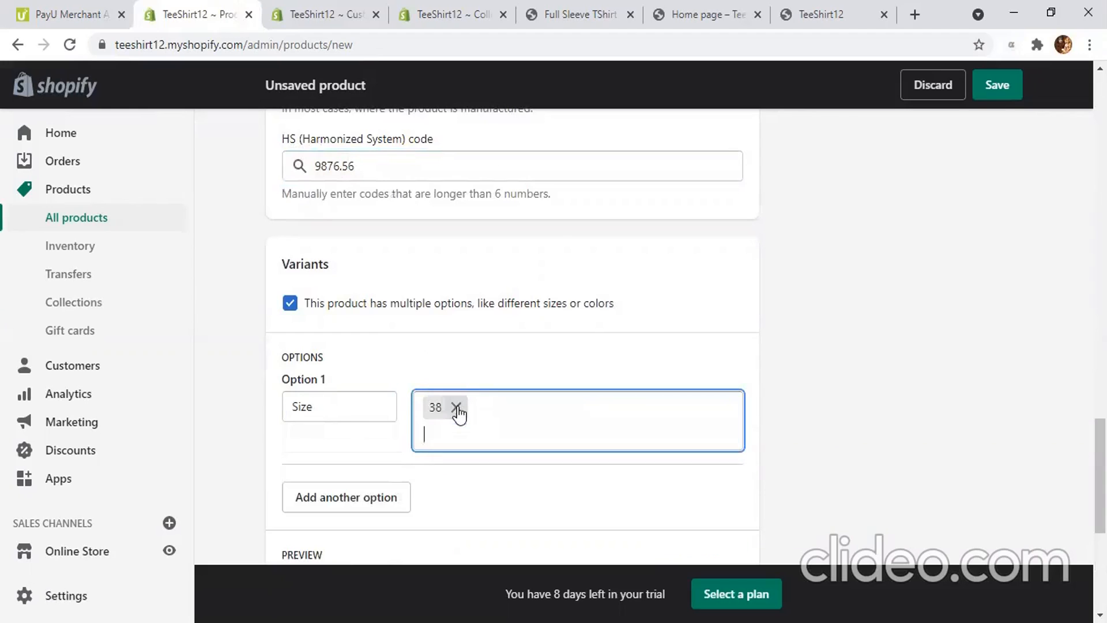
key("BackSpace")
type("0,46")
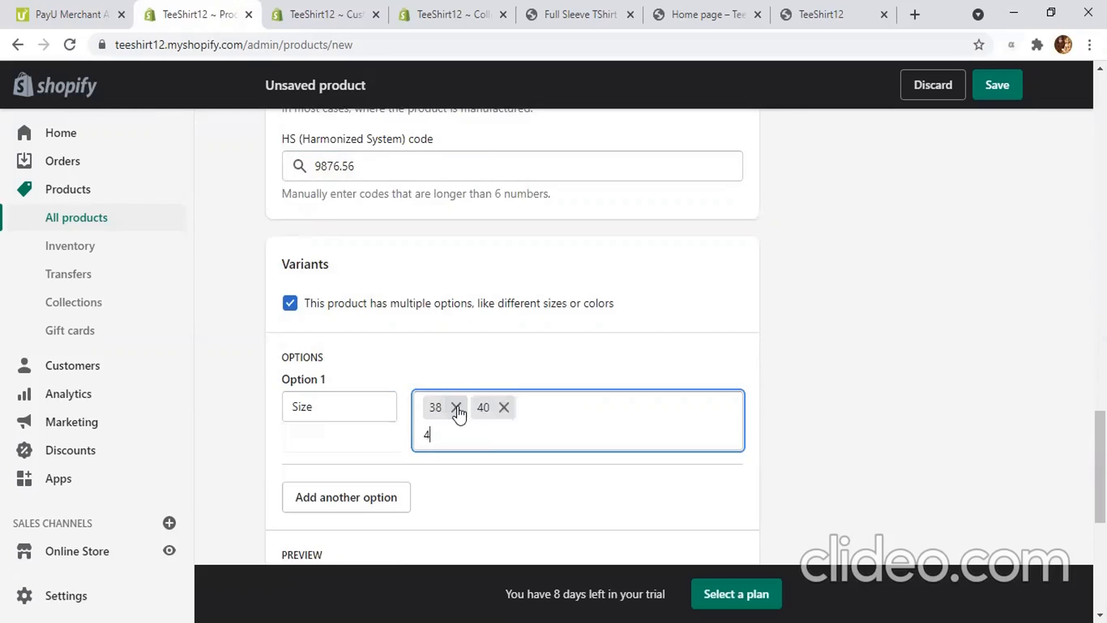
Step: Add a second variant option, Color, with the values orange, blue and red
left_click(379, 504)
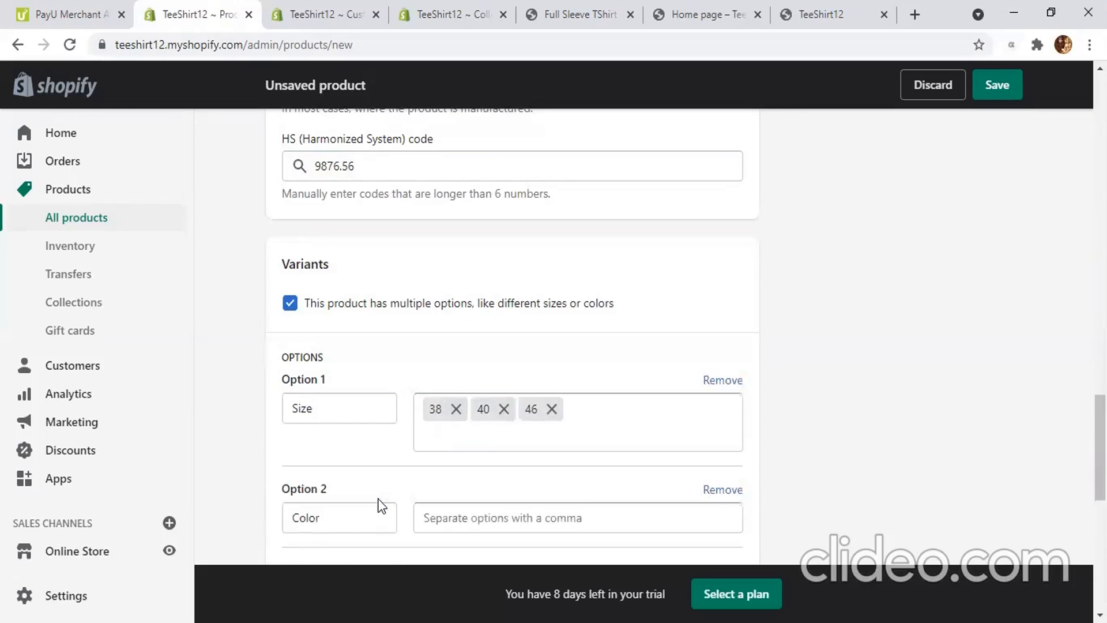
scroll(441, 354, "down", 3)
left_click(483, 352)
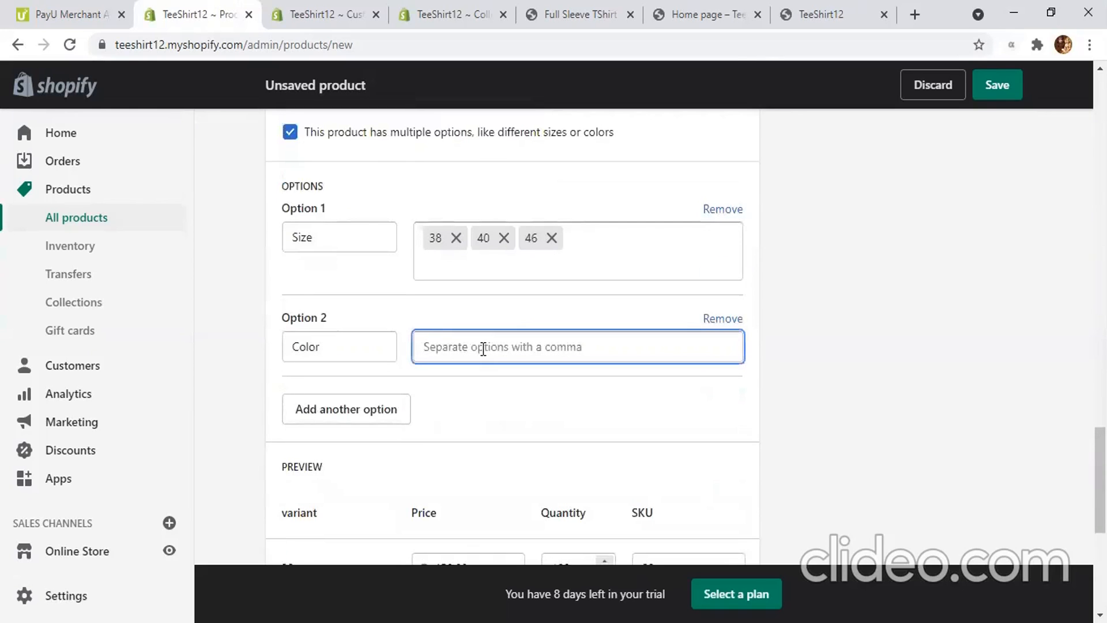
type("ora")
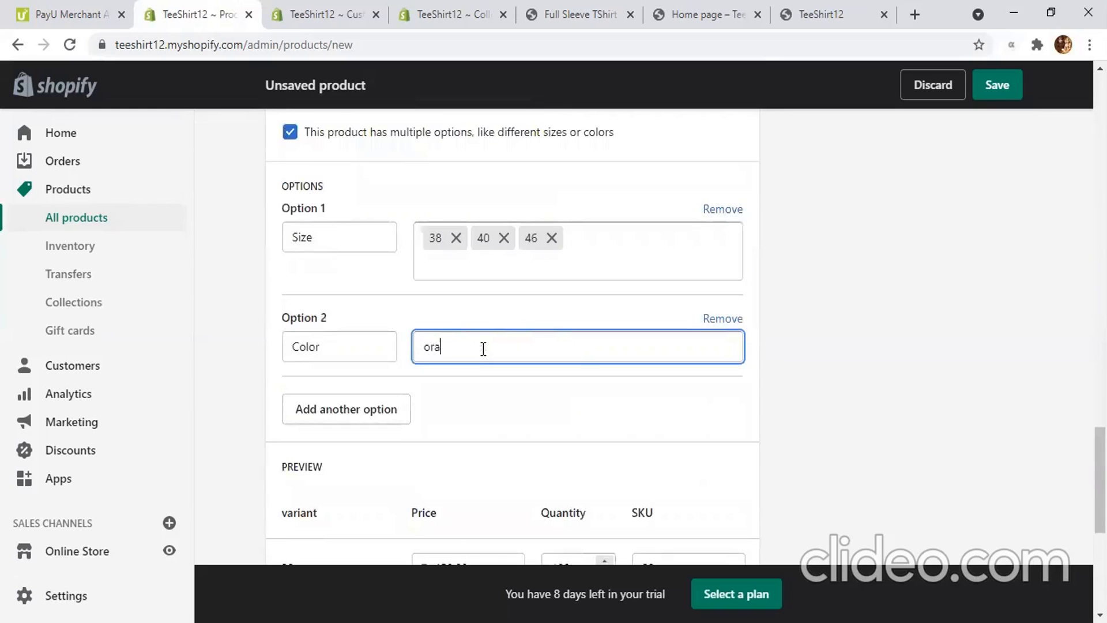
type("nge,blu")
type("e")
type(",red")
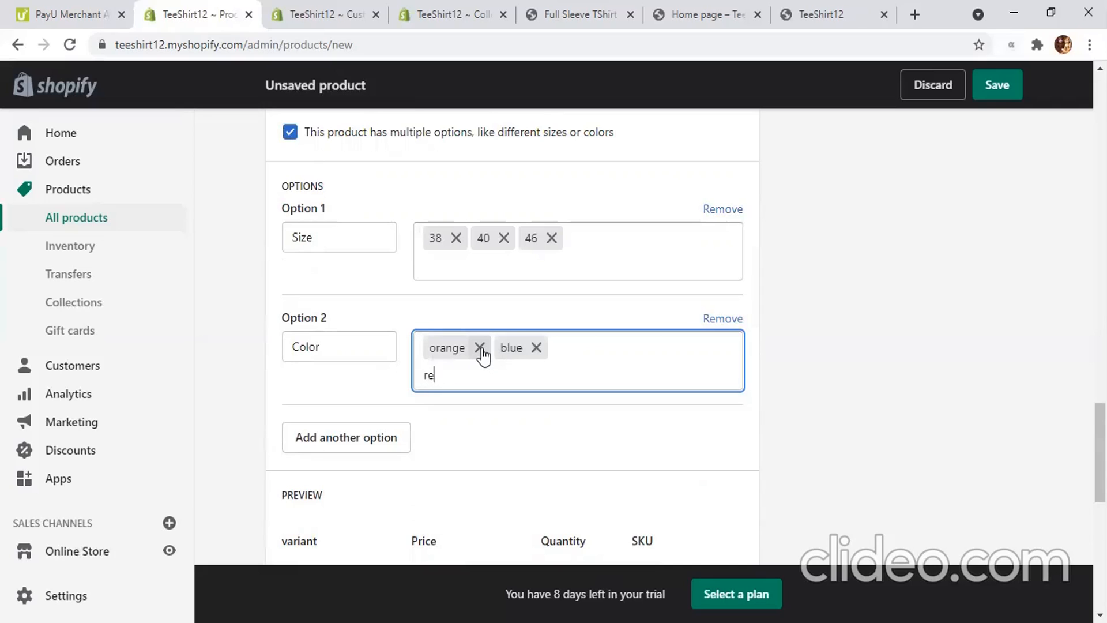
type(",")
Step: Add a third variant option, Material, with the value cotton
left_click(358, 437)
scroll(373, 354, "down", 3)
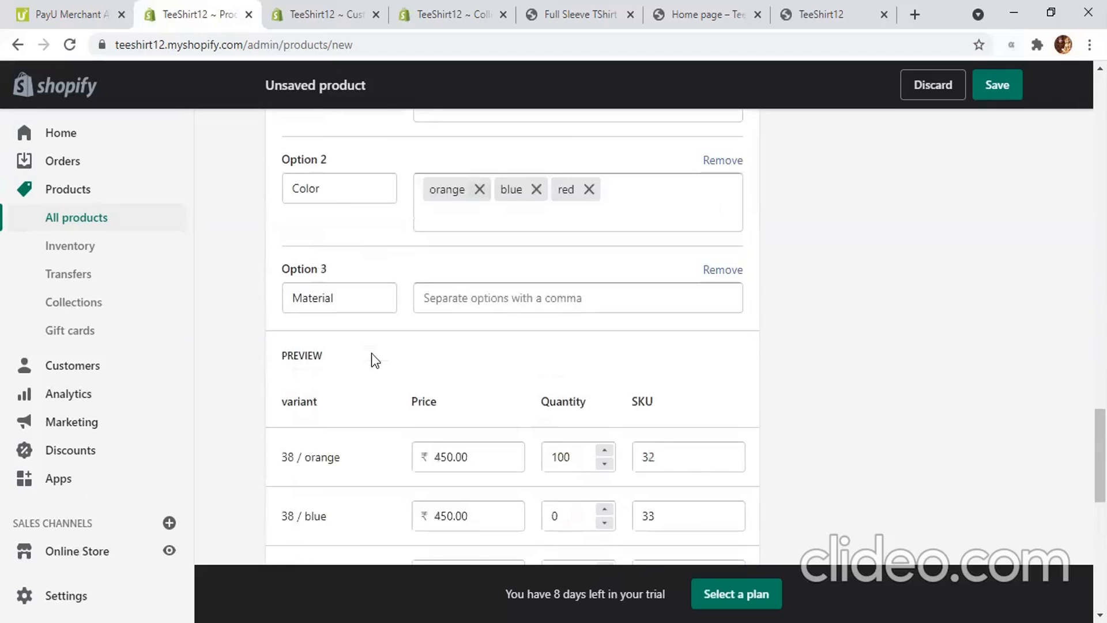
scroll(371, 352, "down", 1)
left_click(506, 293)
type("otton")
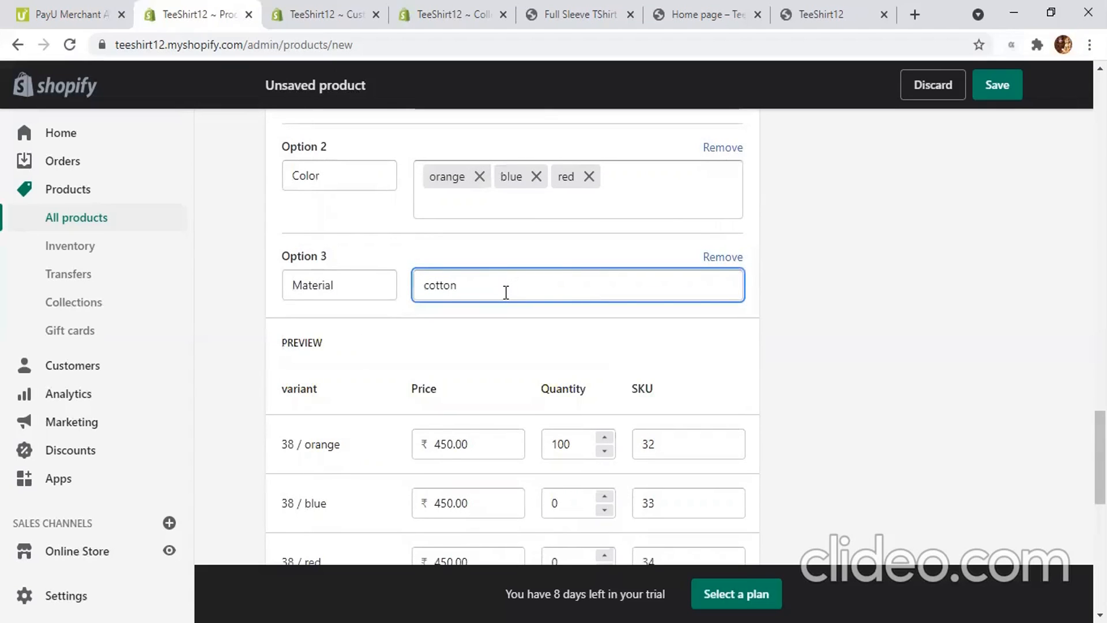
key("Return")
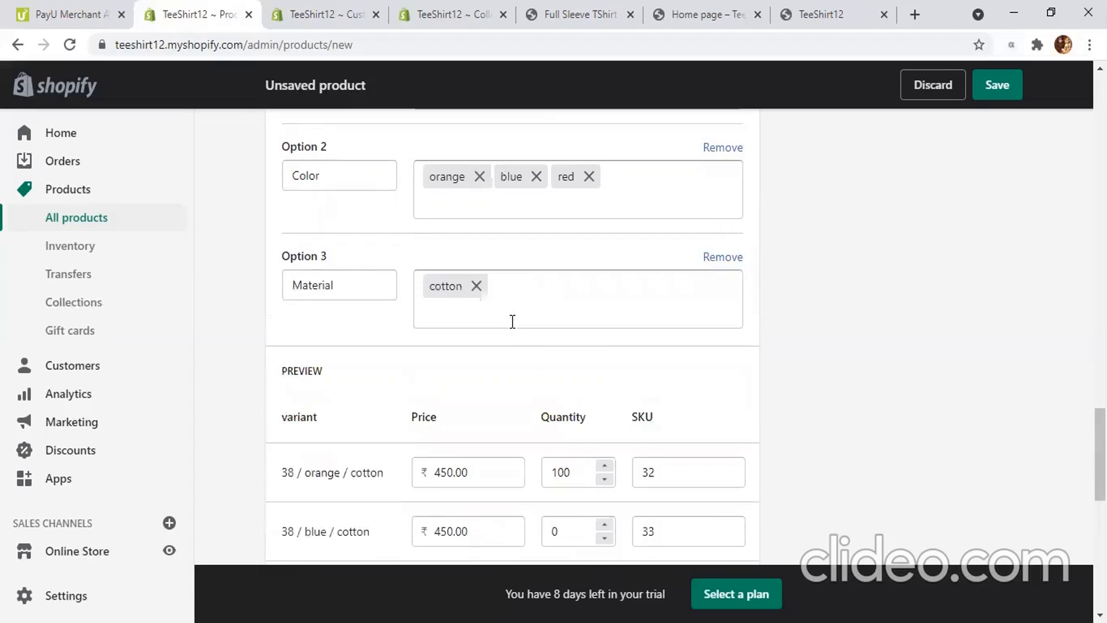
Step: Check the availability of size 42 on the storefront's Full Sleeve TShirt page, and return to the unsaved product
scroll(512, 322, "down", 2)
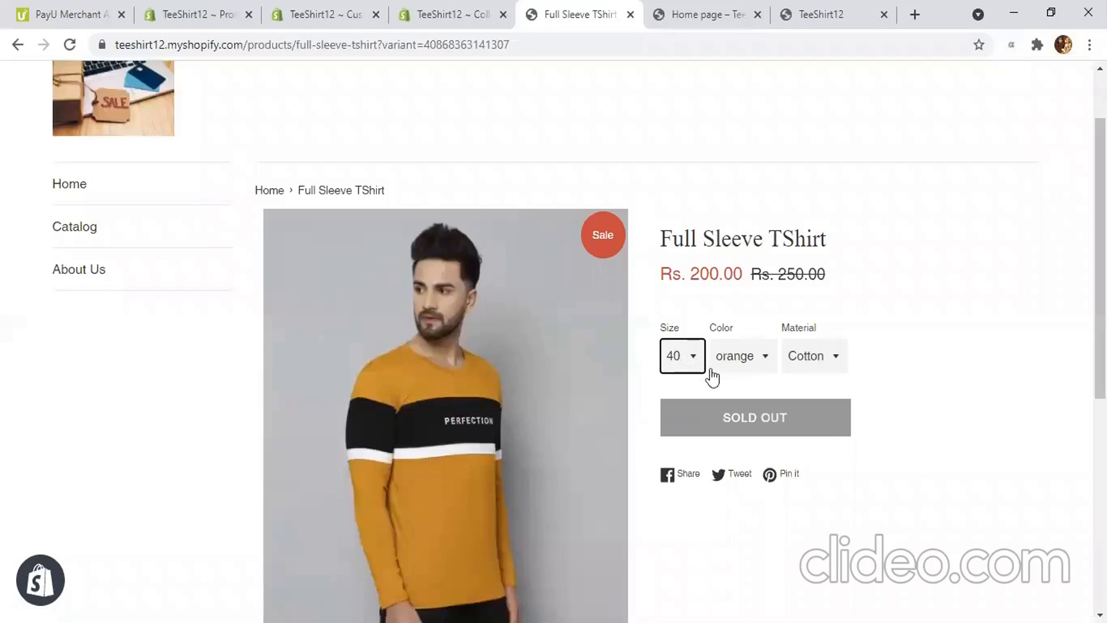
left_click(678, 362)
left_click(678, 397)
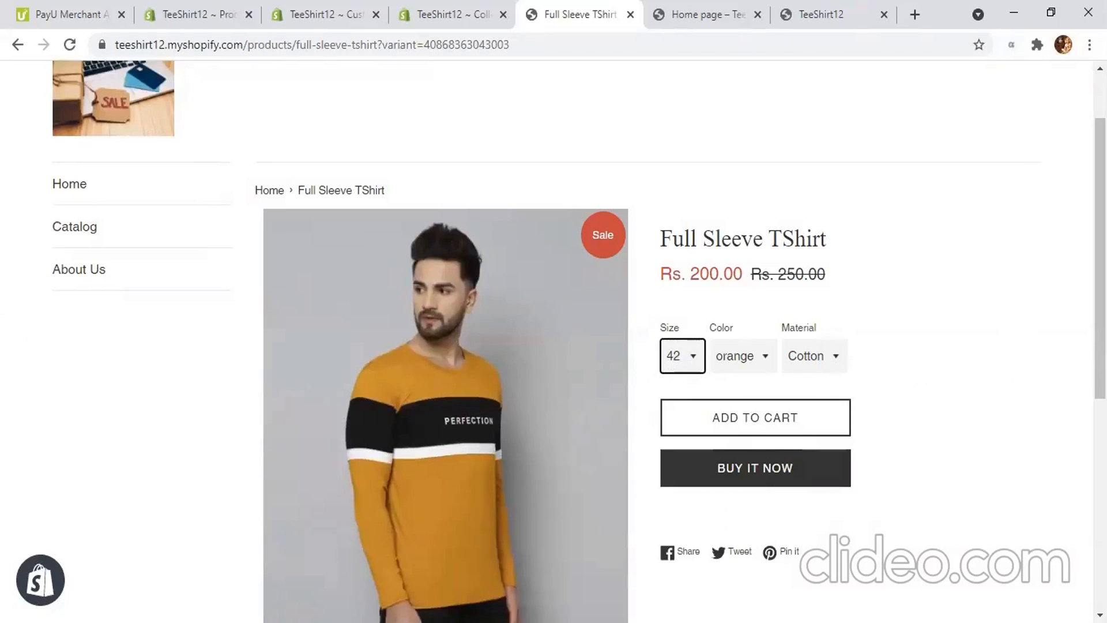
left_click(315, 15)
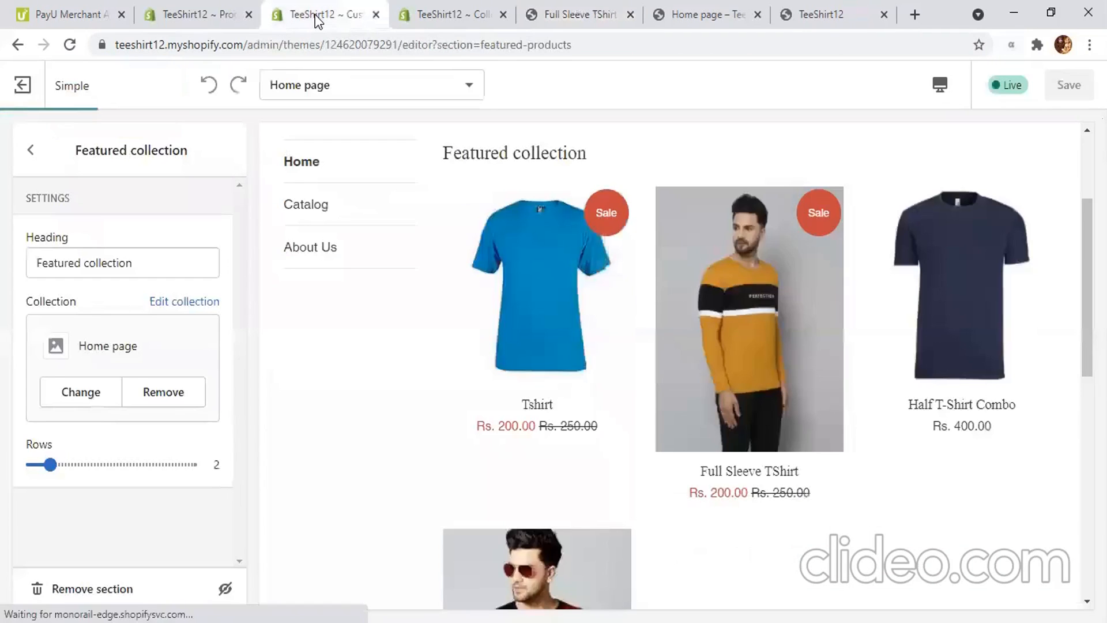
left_click(165, 3)
Step: Set the quantity of the 38 / blue / cotton and 38 / red / cotton variants to 10 each
scroll(613, 279, "down", 3)
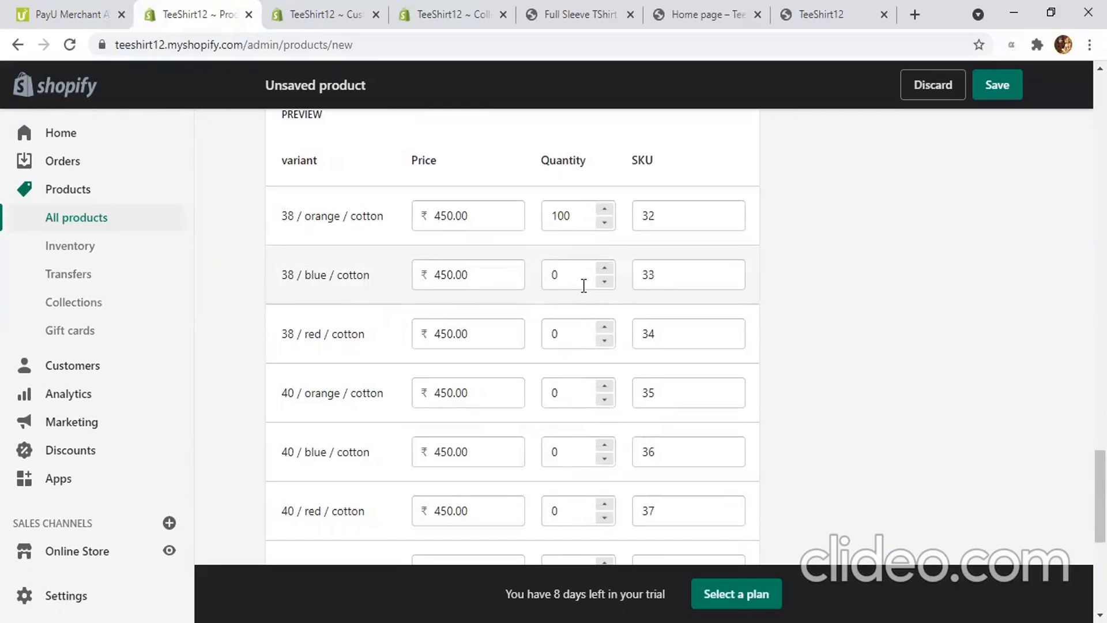
scroll(583, 286, "down", 7)
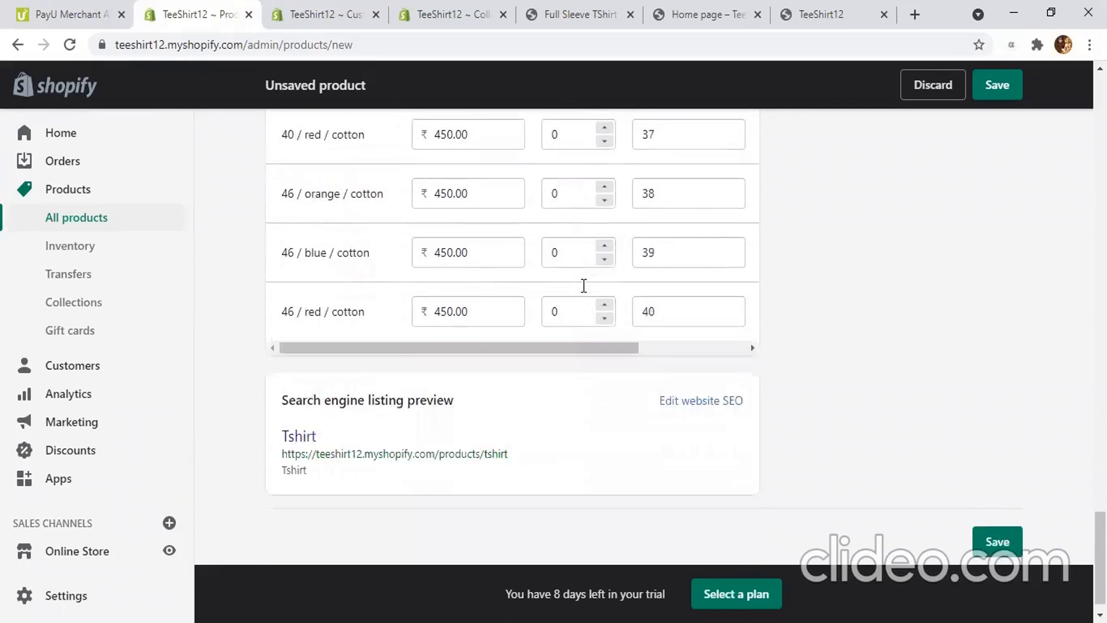
left_click_drag(548, 327, 427, 329)
scroll(556, 227, "up", 7)
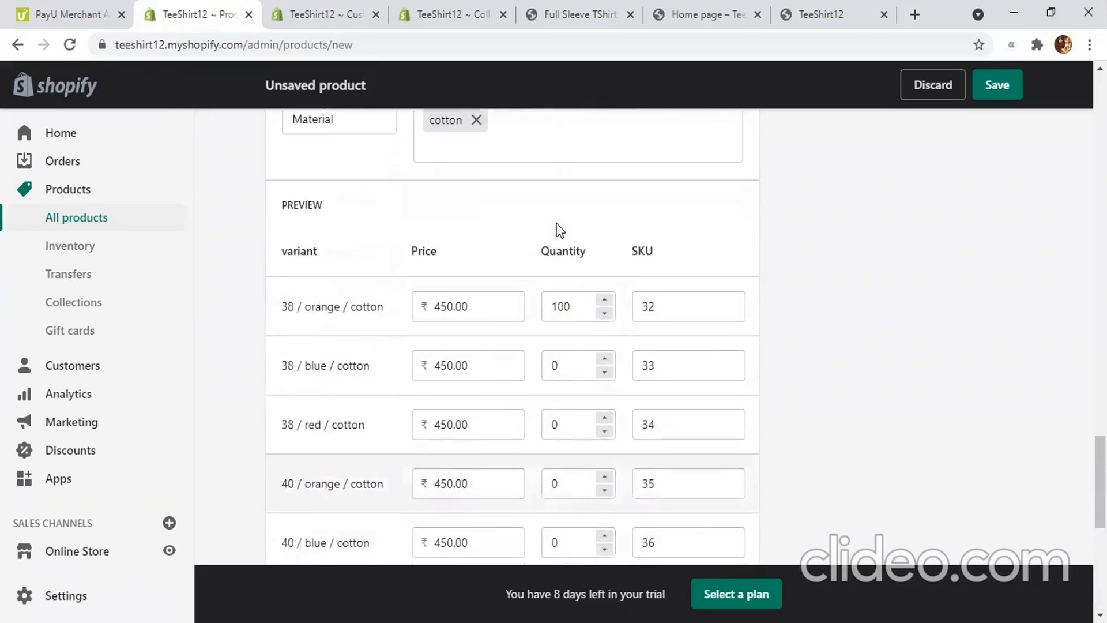
left_click(569, 307)
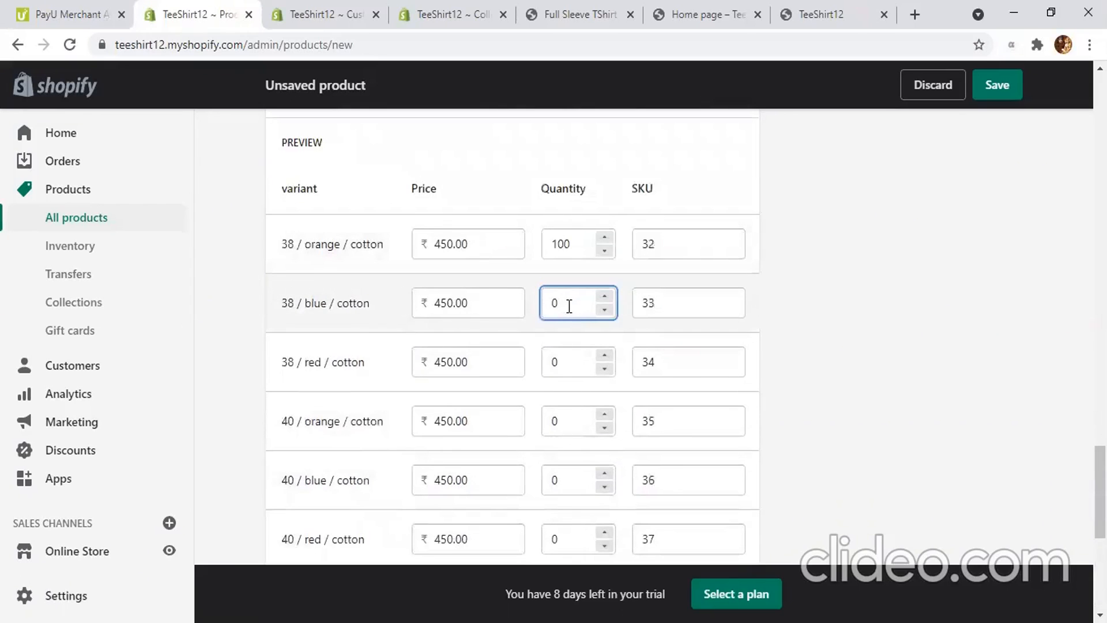
type("1")
left_click(559, 363)
type("1")
Step: Set the quantity of the size 40 orange, blue and red cotton variants to 10 each
scroll(562, 365, "down", 1)
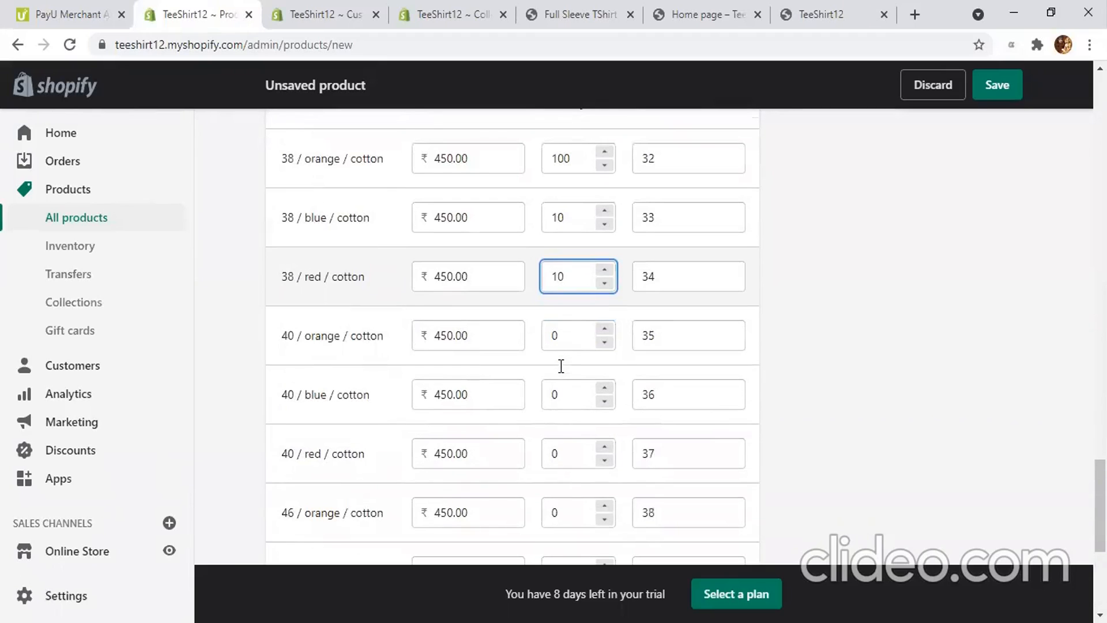
left_click(566, 334)
type("1")
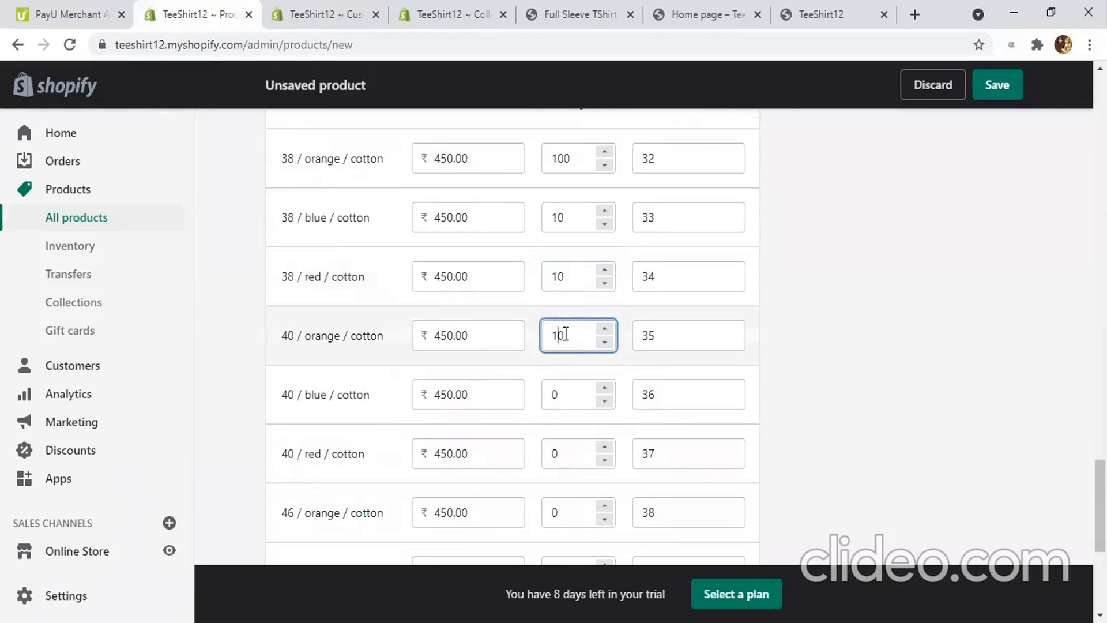
scroll(566, 334, "down", 1)
left_click(559, 306)
type("1")
scroll(588, 346, "down", 1)
left_click(574, 287)
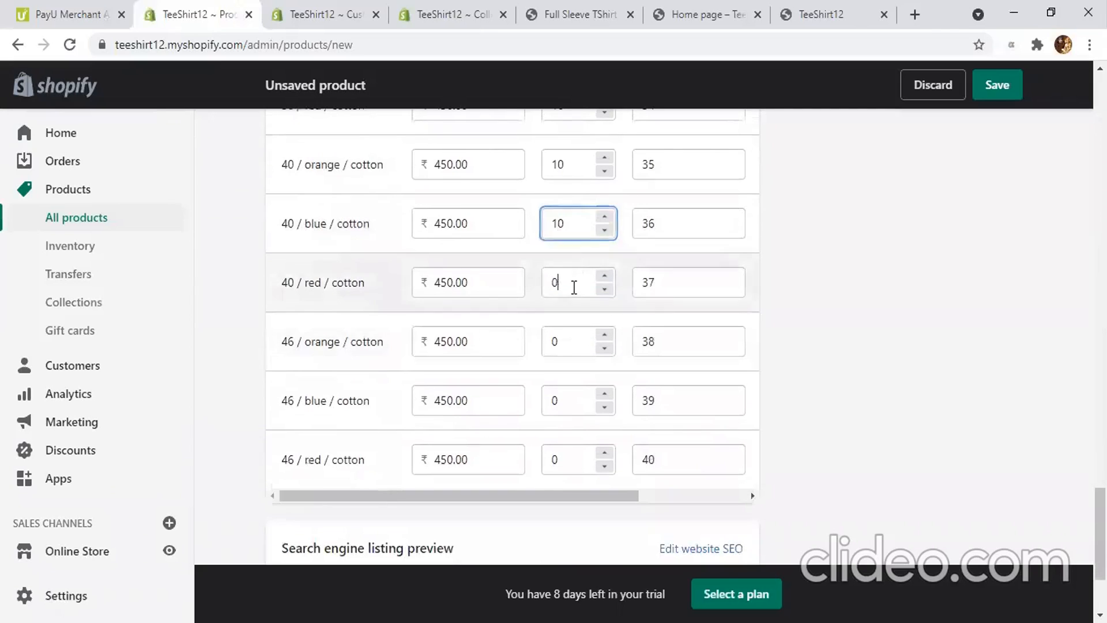
type("1")
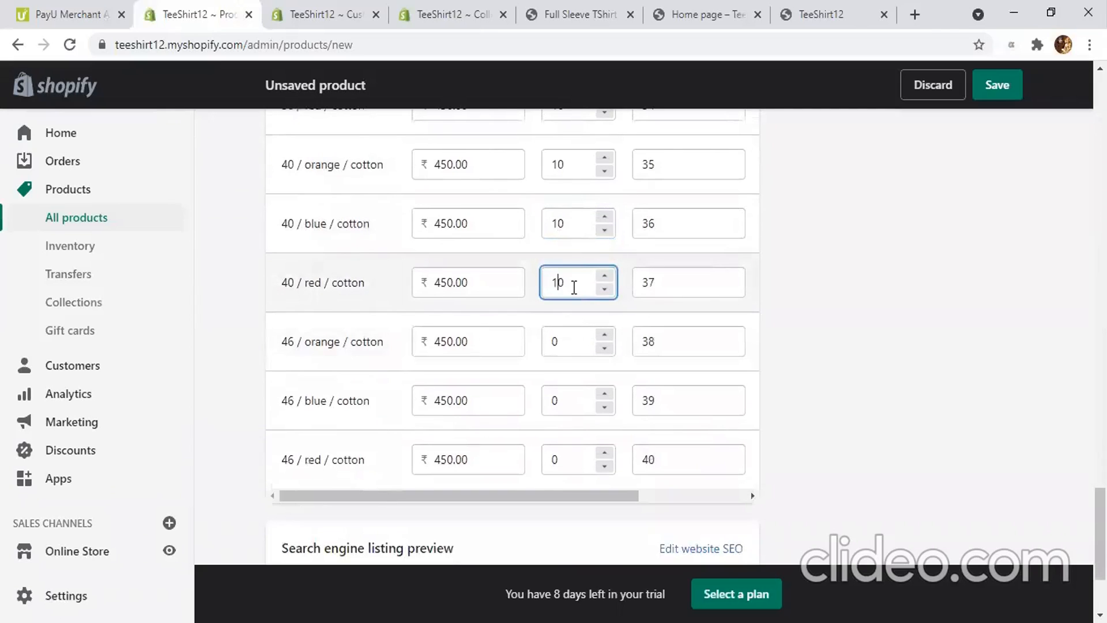
Step: Set the quantity of the size 46 orange, blue and red cotton variants to 10 each and save the product
left_click(583, 340)
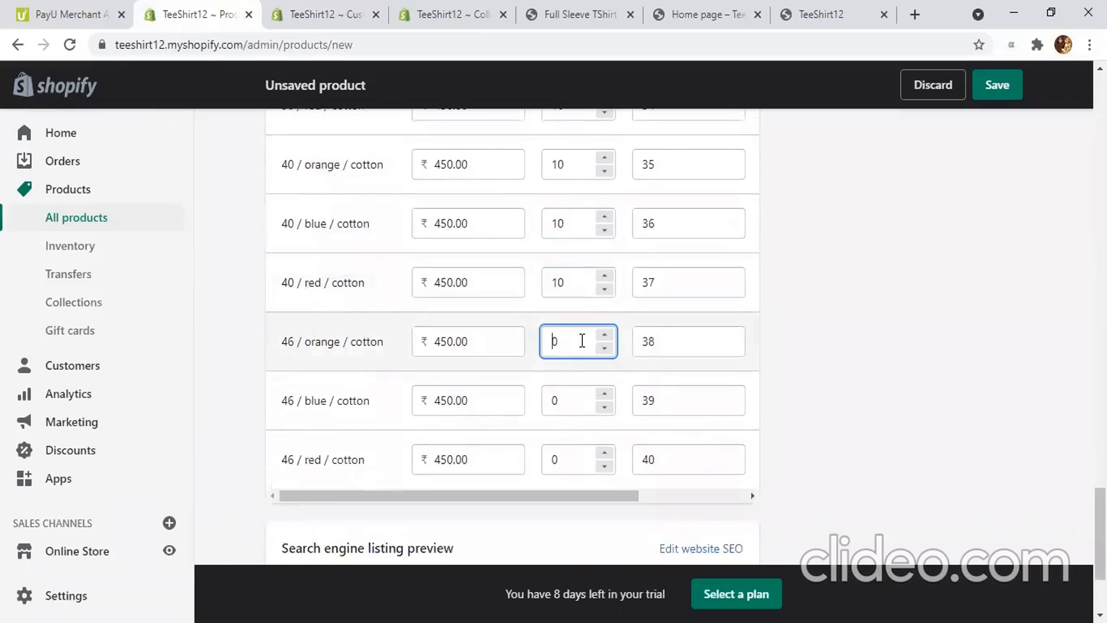
type("1")
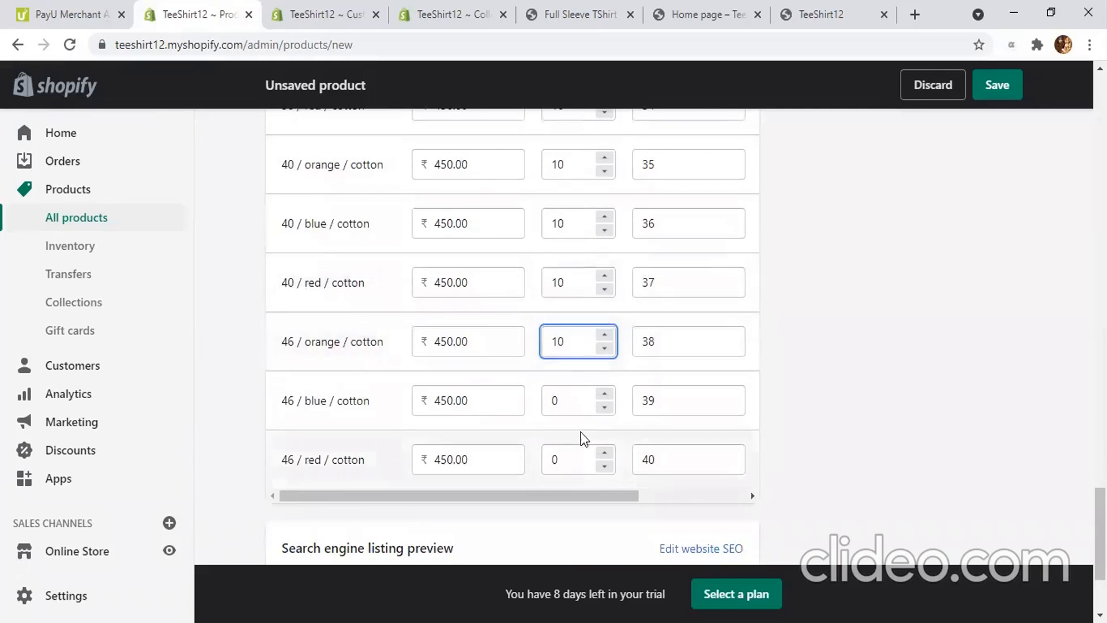
left_click(587, 401)
type("1")
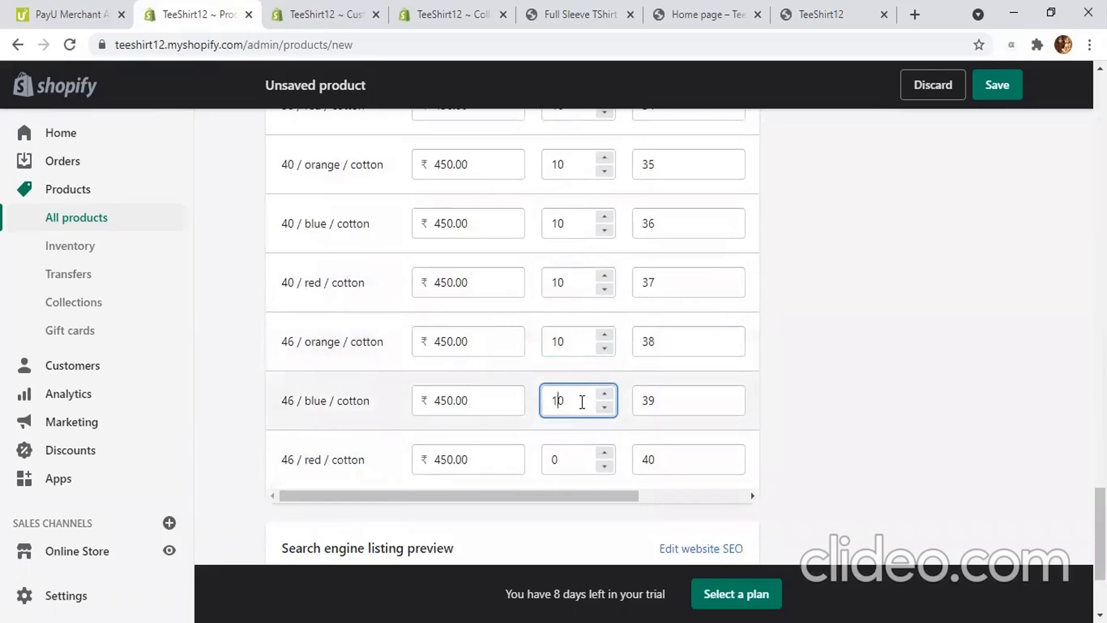
scroll(569, 406, "down", 2)
left_click(571, 382)
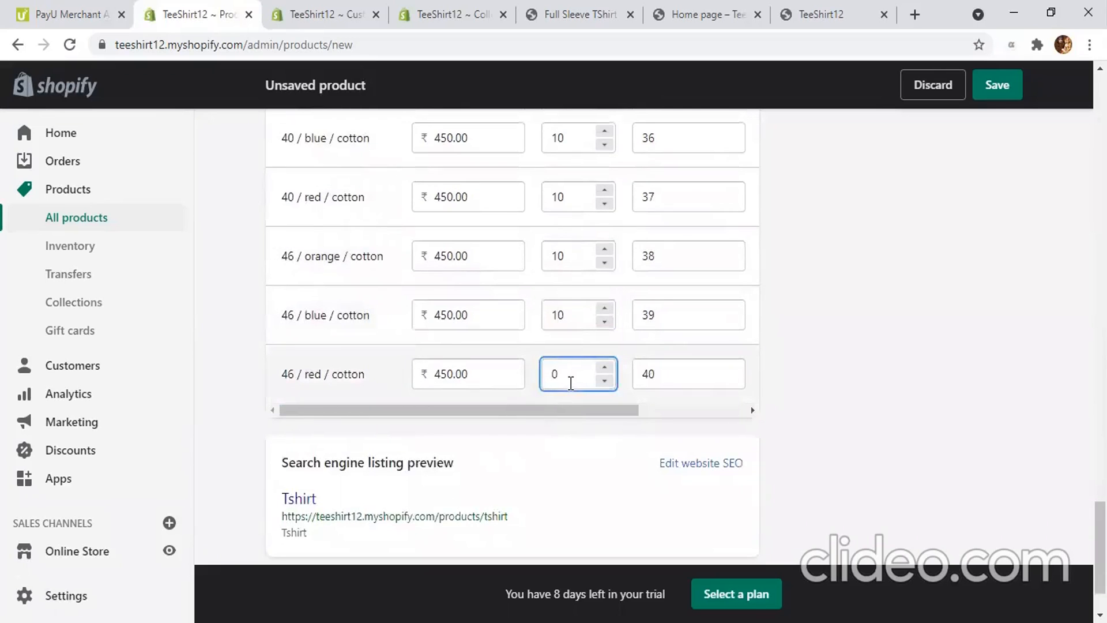
type("1")
scroll(575, 403, "down", 2)
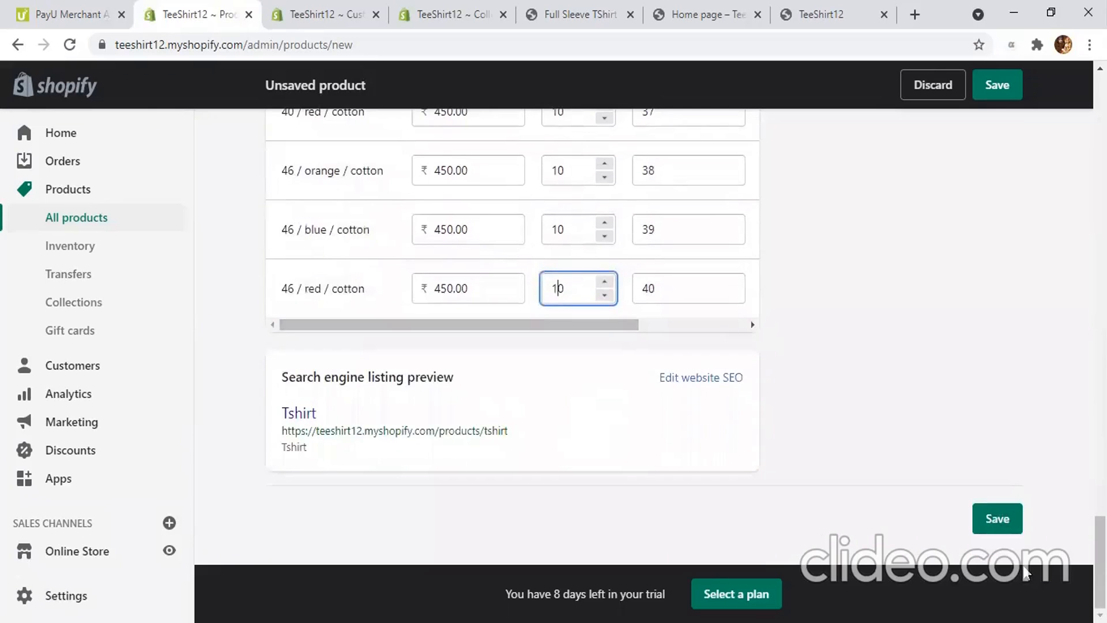
left_click(1009, 519)
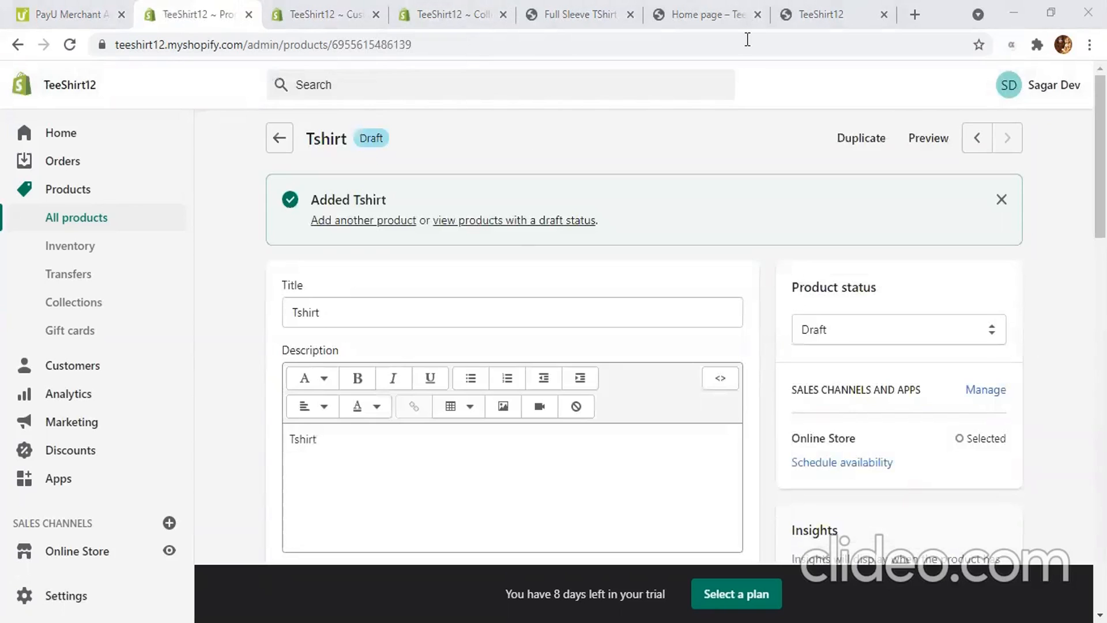
Step: Select the new Tshirt among the draft products and set it as active
left_click(592, 220)
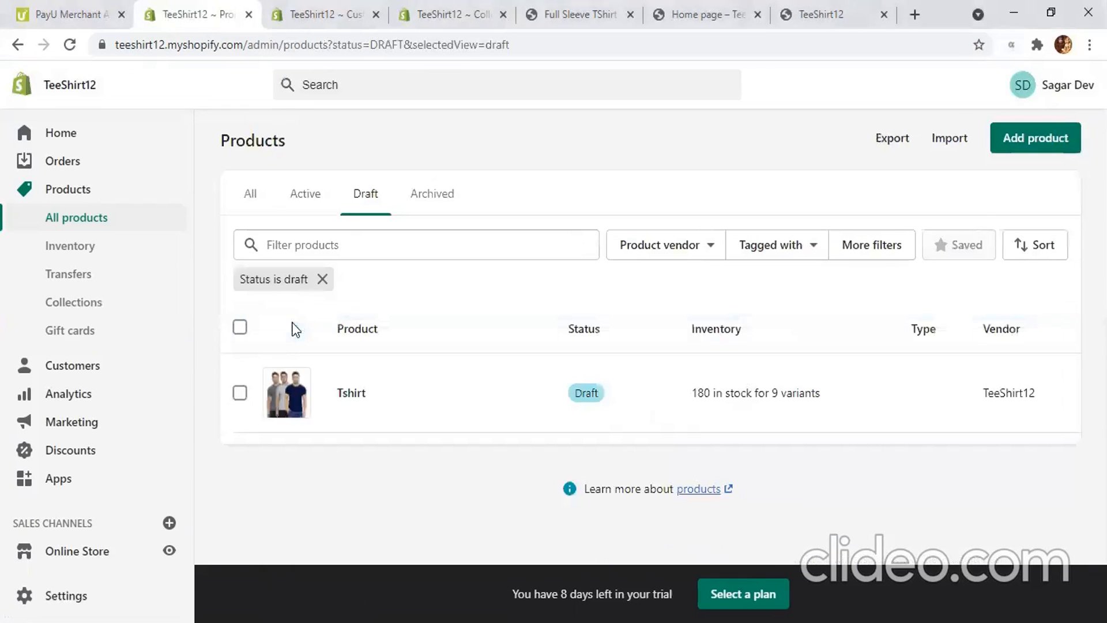
left_click(240, 392)
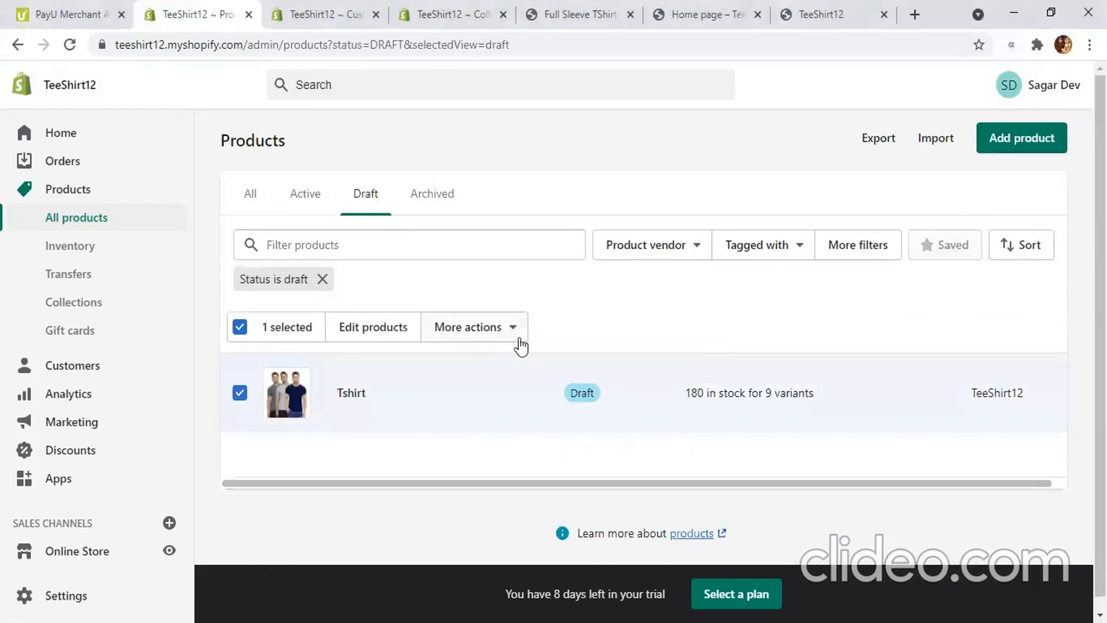
left_click(482, 338)
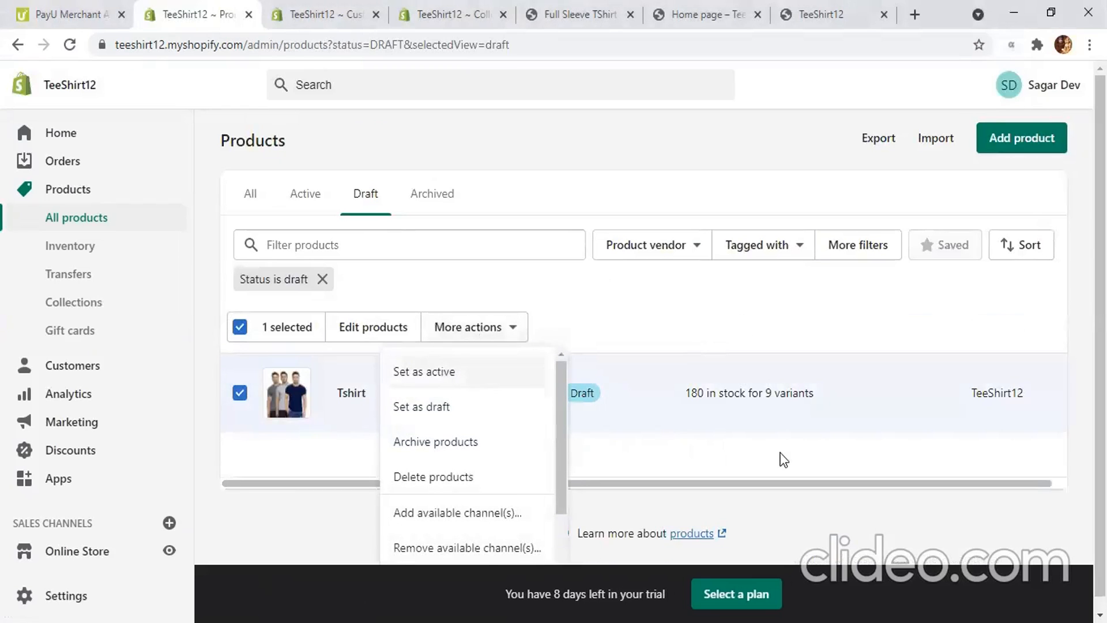
key("Return")
left_click(732, 402)
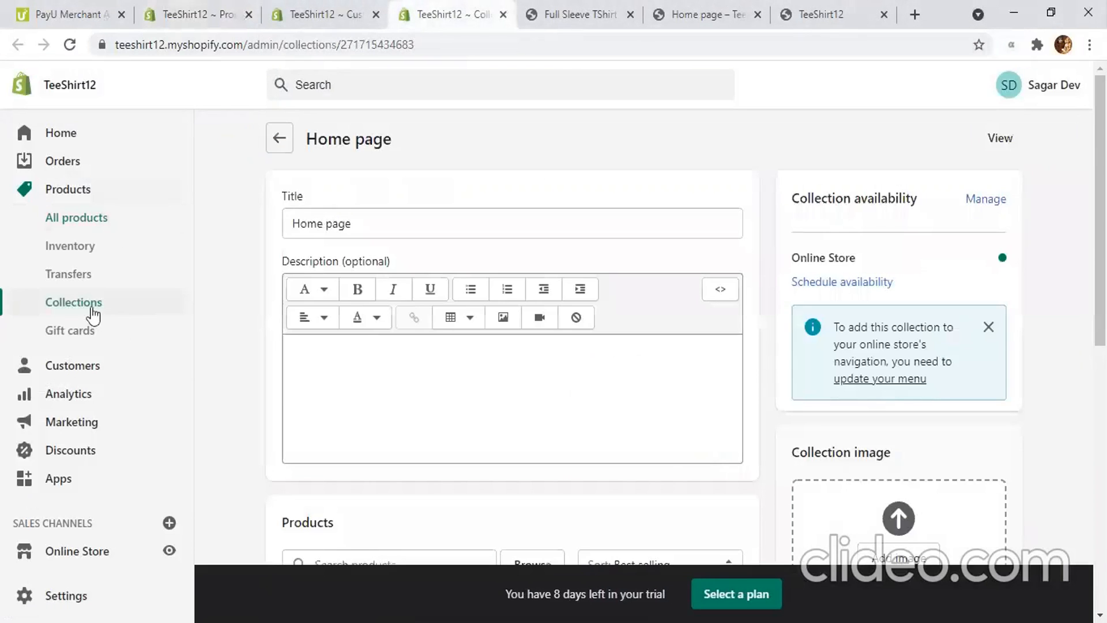
Step: Open the Home page collection for editing from the theme editor's Featured collection section
left_click(74, 302)
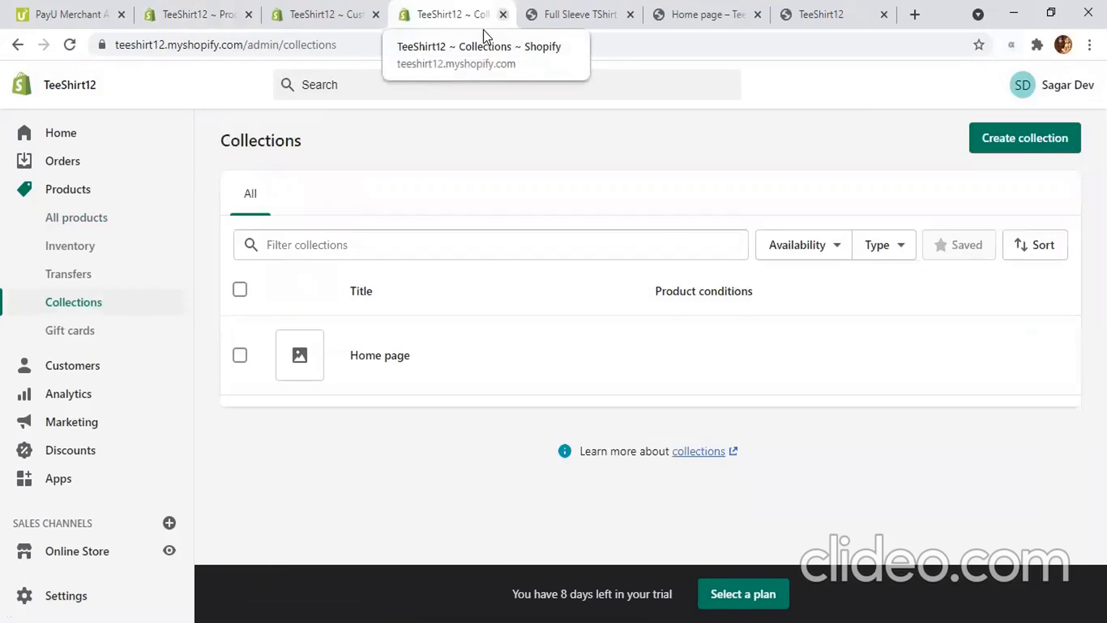
left_click(503, 14)
left_click(362, 15)
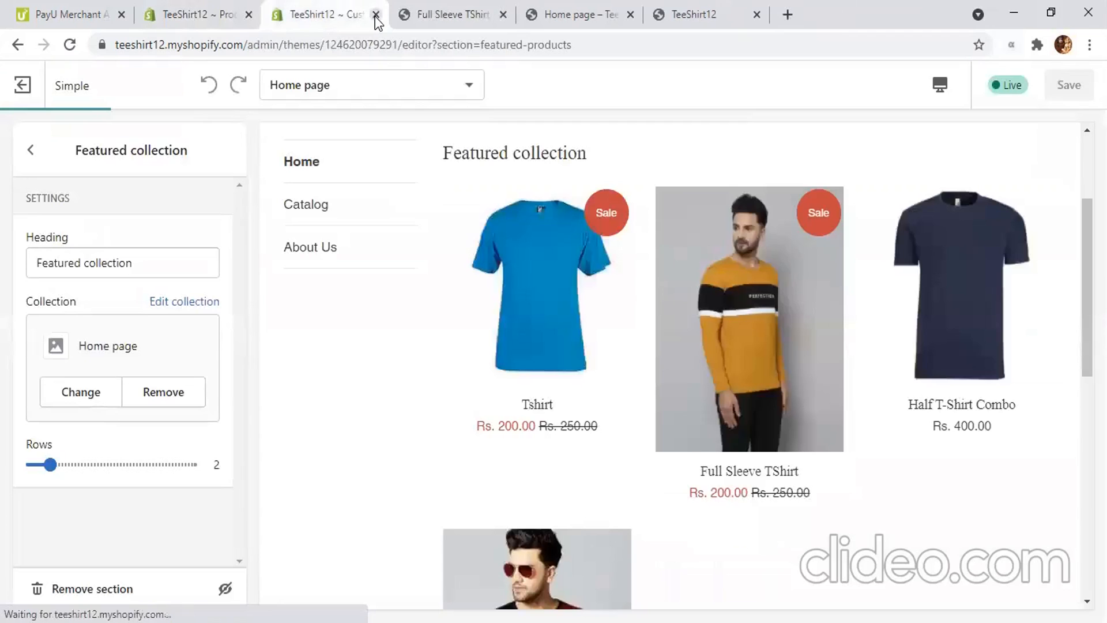
left_click(190, 303)
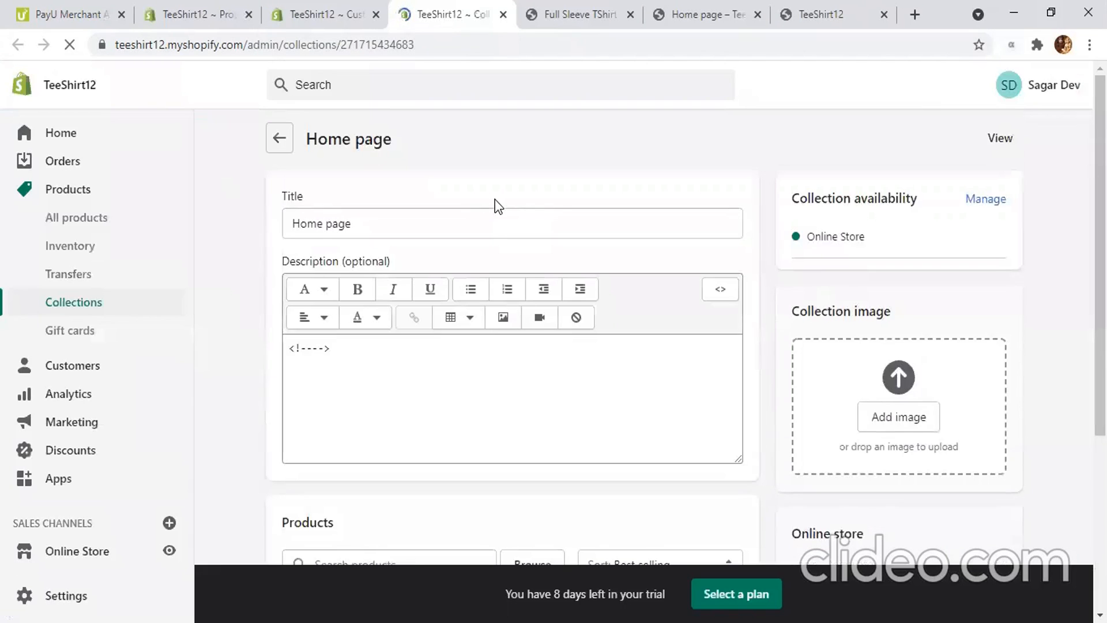
Step: Add the new Tshirt with the three-model image to the Home page collection's products
scroll(255, 358, "down", 3)
left_click(436, 313)
left_click(530, 309)
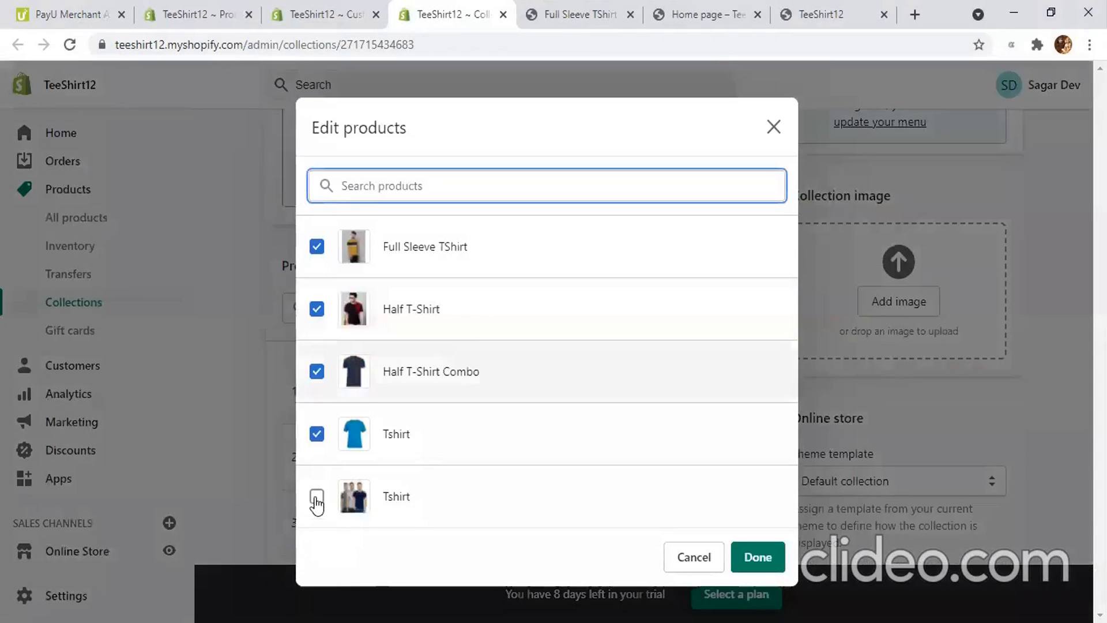
left_click(316, 499)
left_click(757, 557)
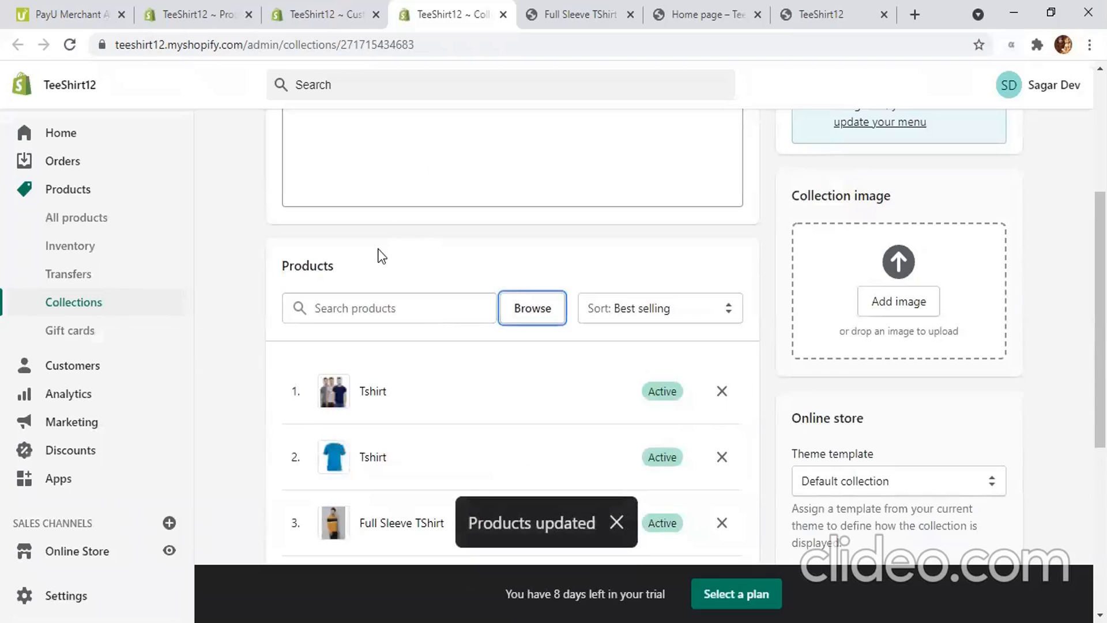
Step: View the Home page collection on the storefront and open the new Tshirt's product page
scroll(547, 288, "up", 5)
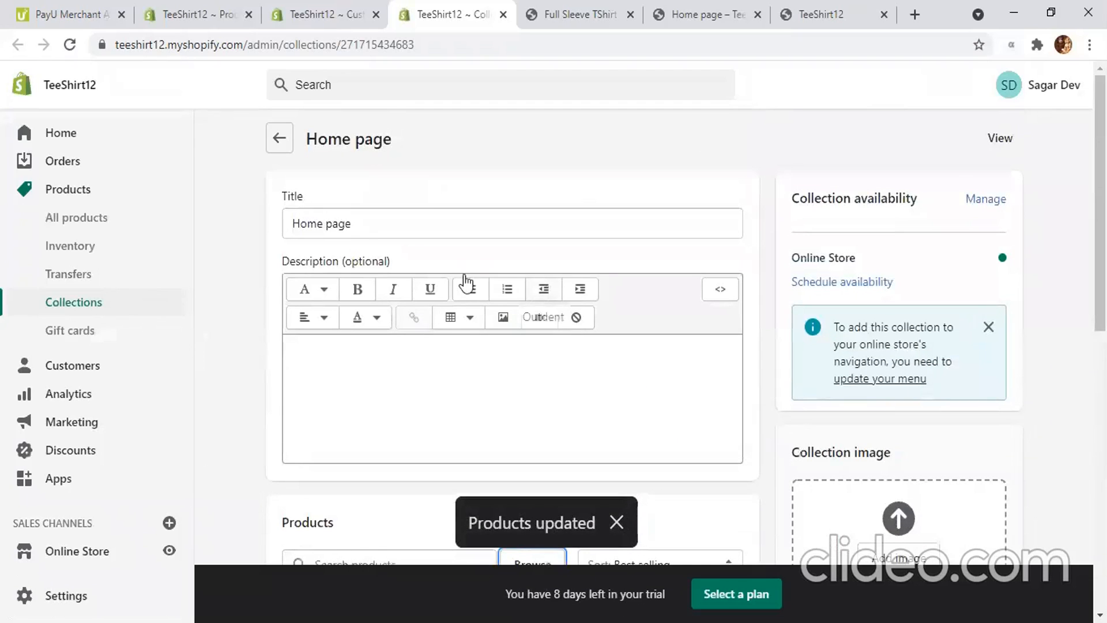
scroll(461, 277, "down", 4)
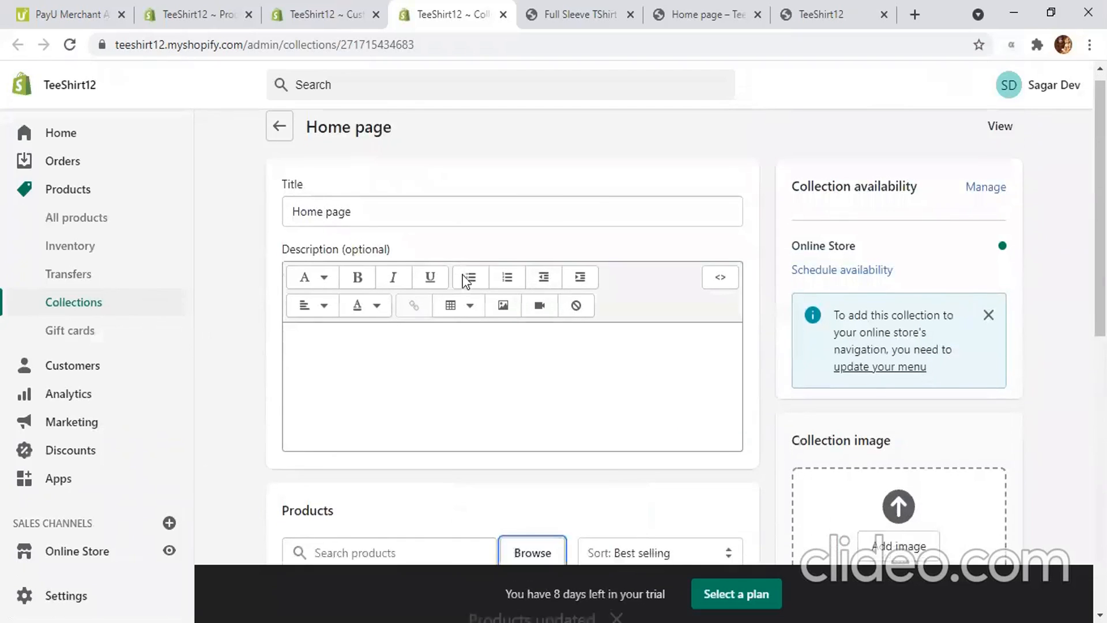
scroll(461, 279, "up", 4)
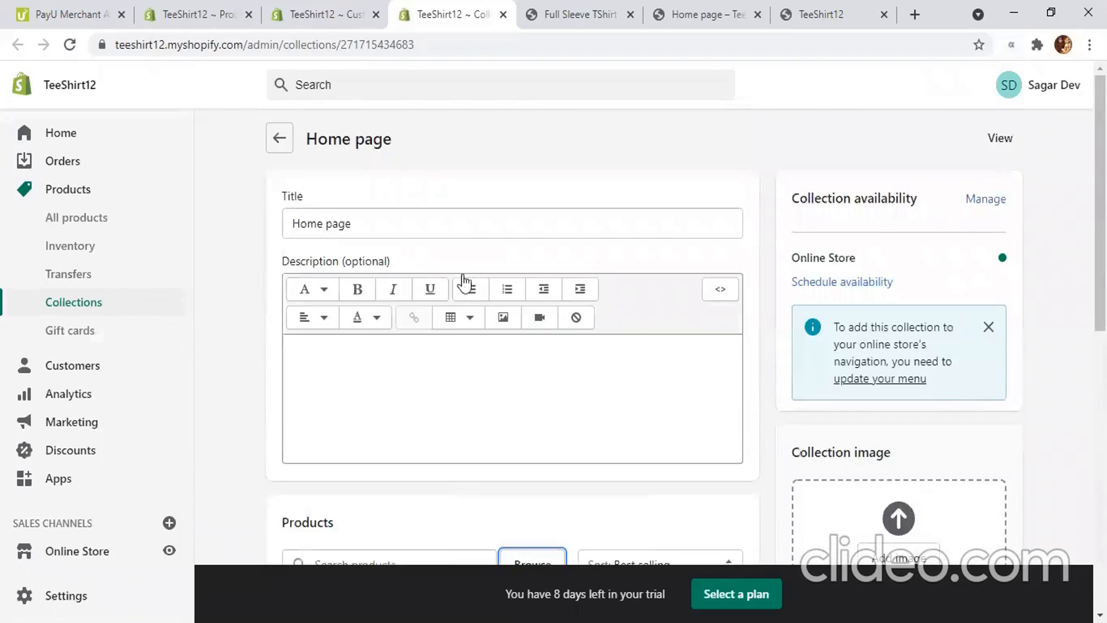
left_click(1009, 140)
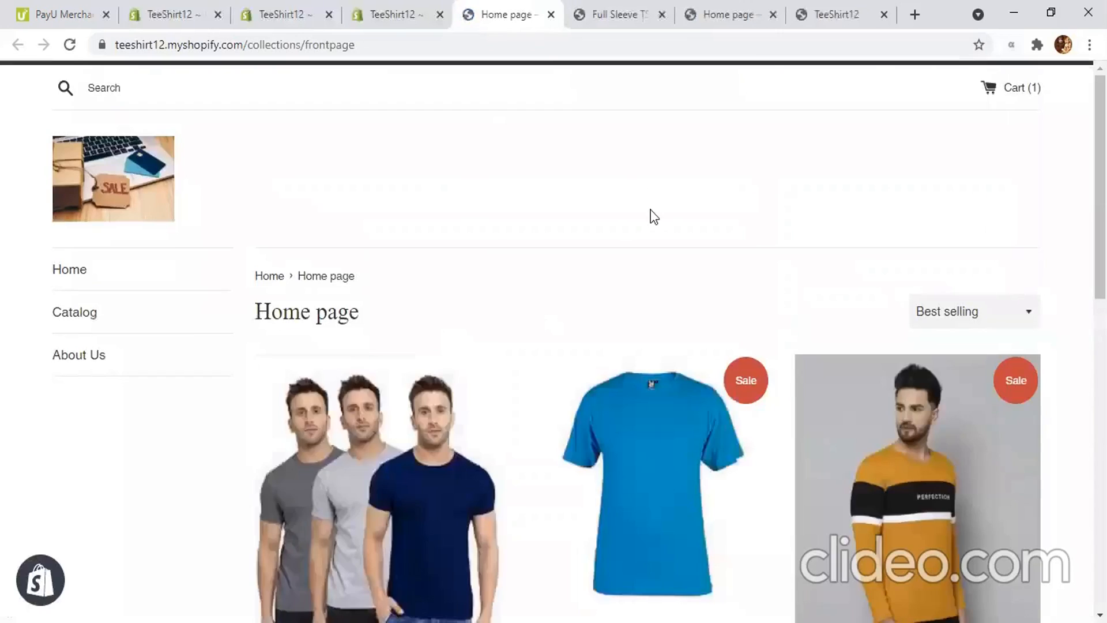
scroll(403, 346, "down", 3)
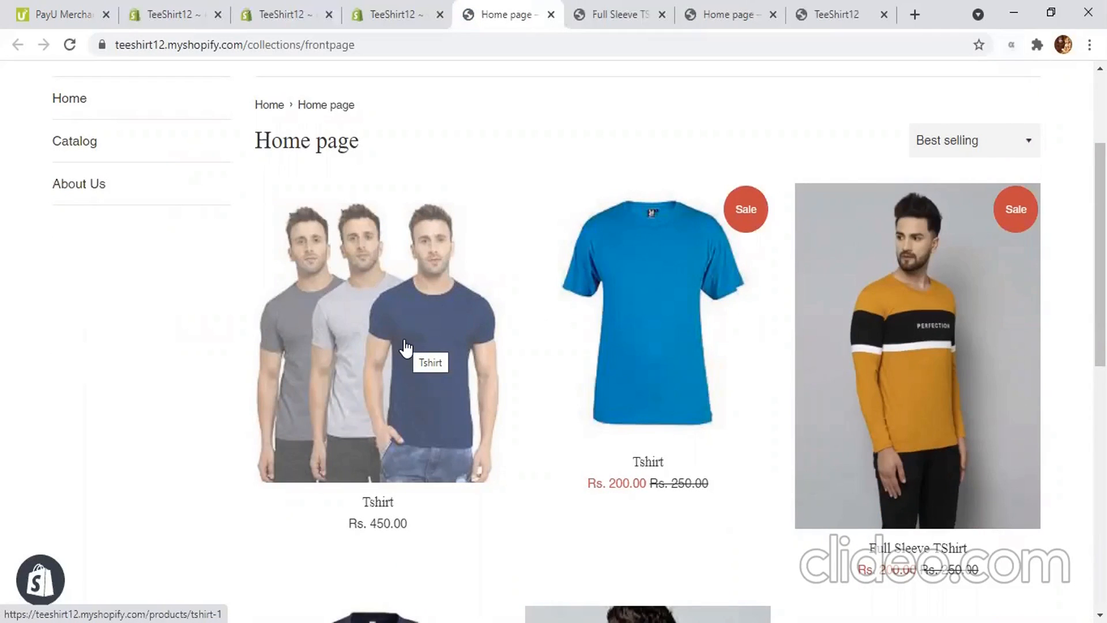
left_click(370, 340)
Step: Choose size 40 and color blue on the new Tshirt's storefront page to check the variant's availability
scroll(703, 351, "down", 2)
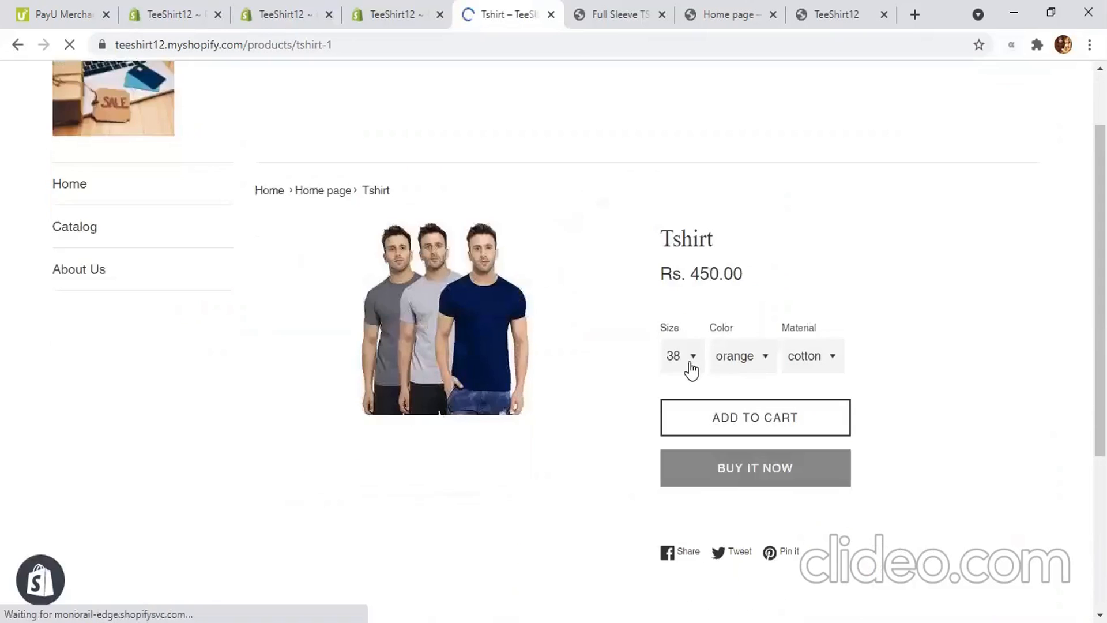
left_click(692, 369)
left_click(676, 394)
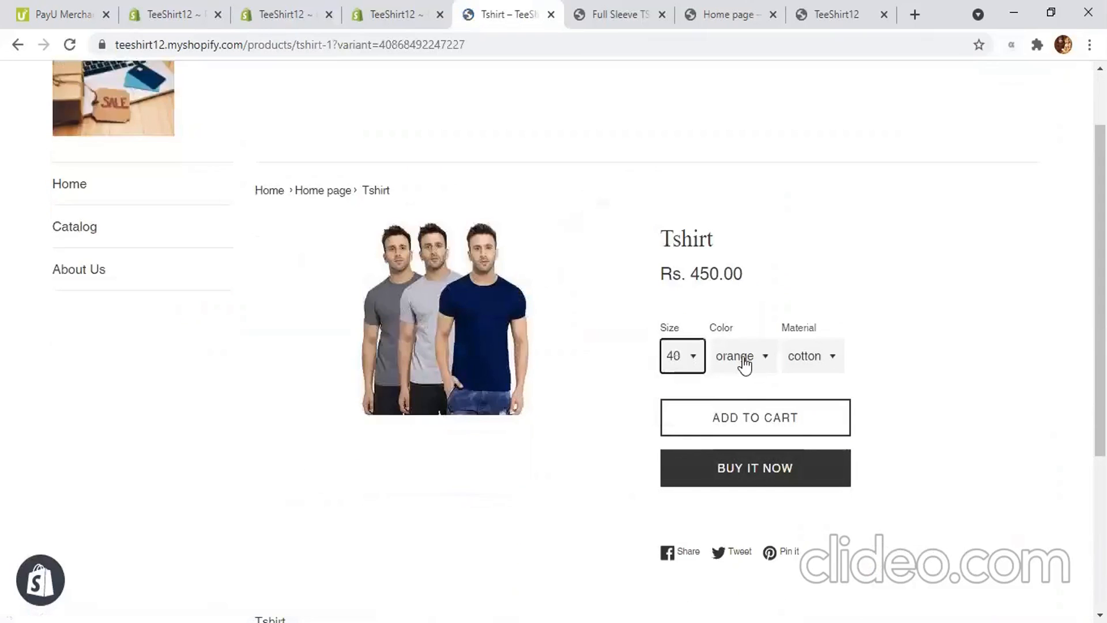
left_click(745, 363)
left_click(938, 378)
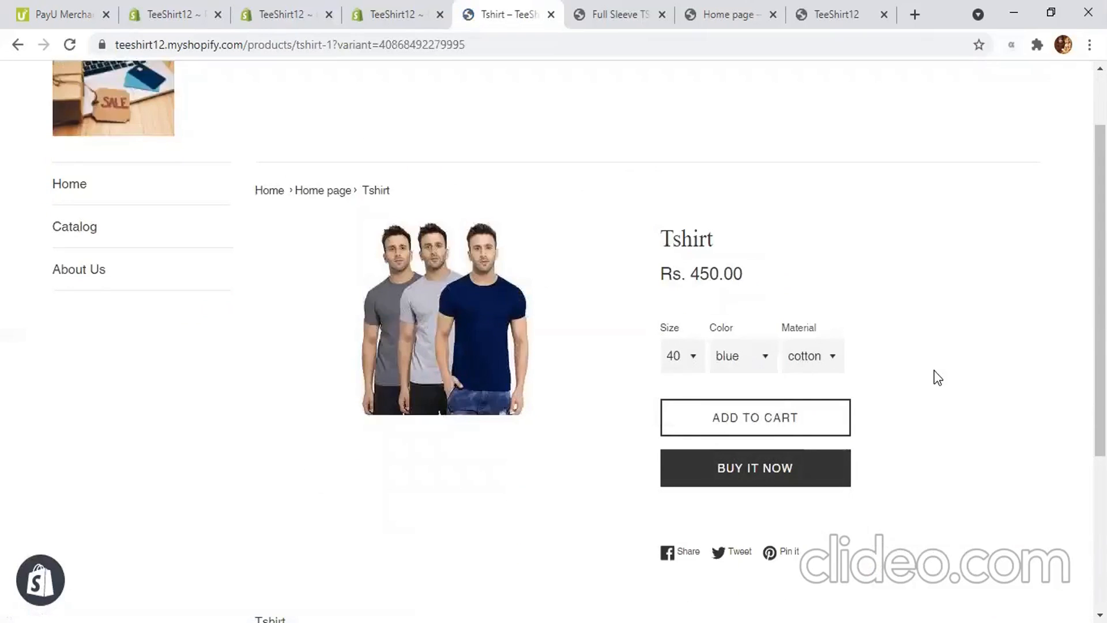
Step: Check the availability of size 40 in orange cotton on the storefront's Full Sleeve TShirt page
left_click(603, 16)
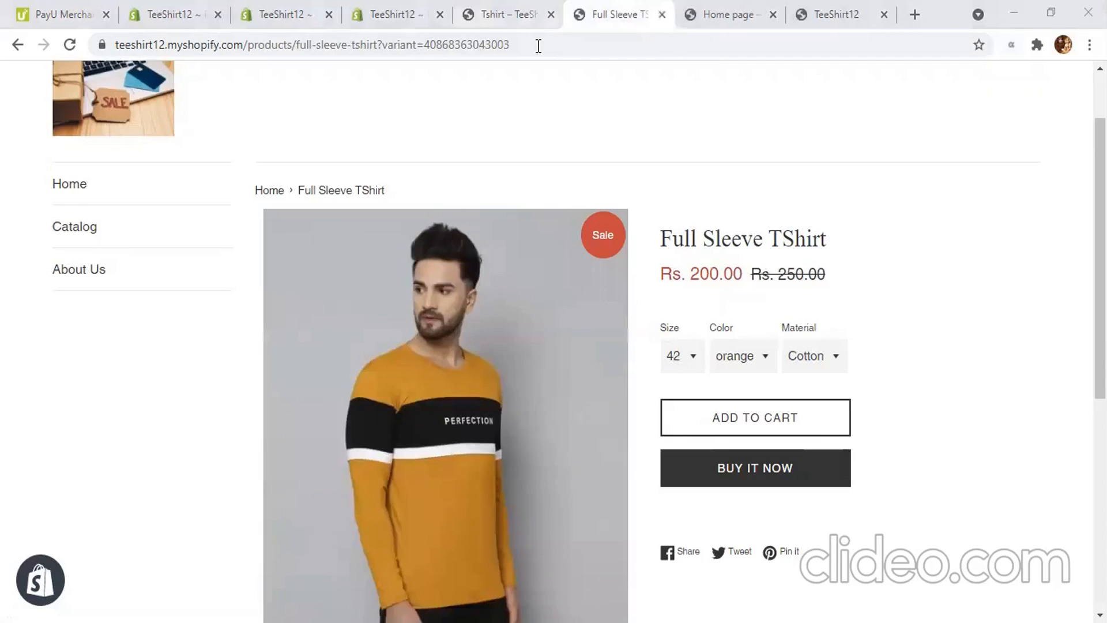
key("ctrl+shift+Tab")
key("ctrl+Tab")
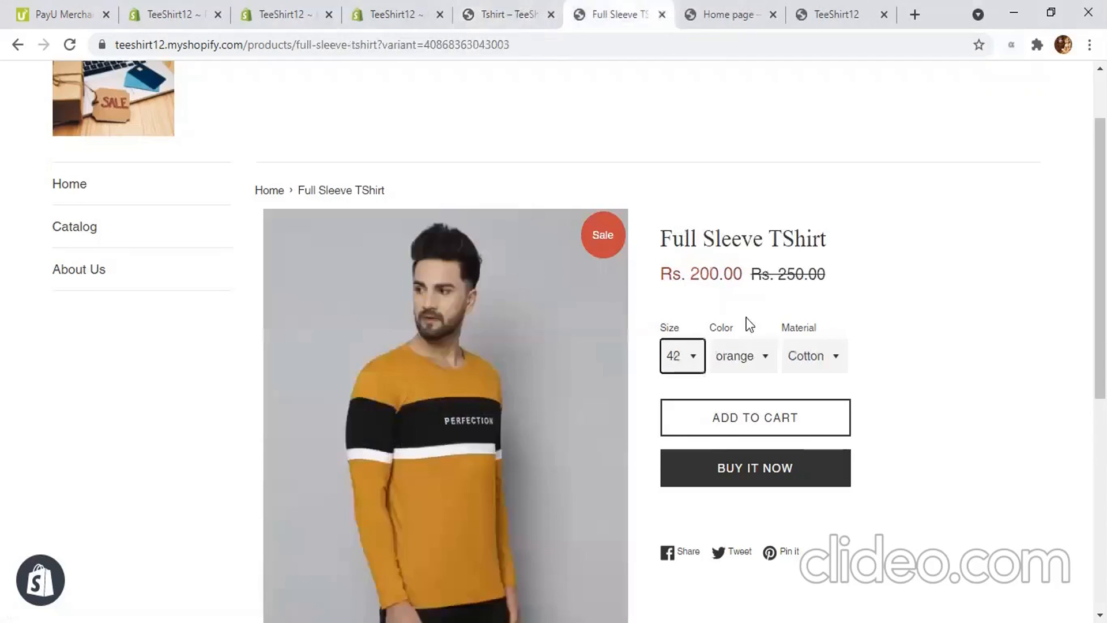
left_click(723, 358)
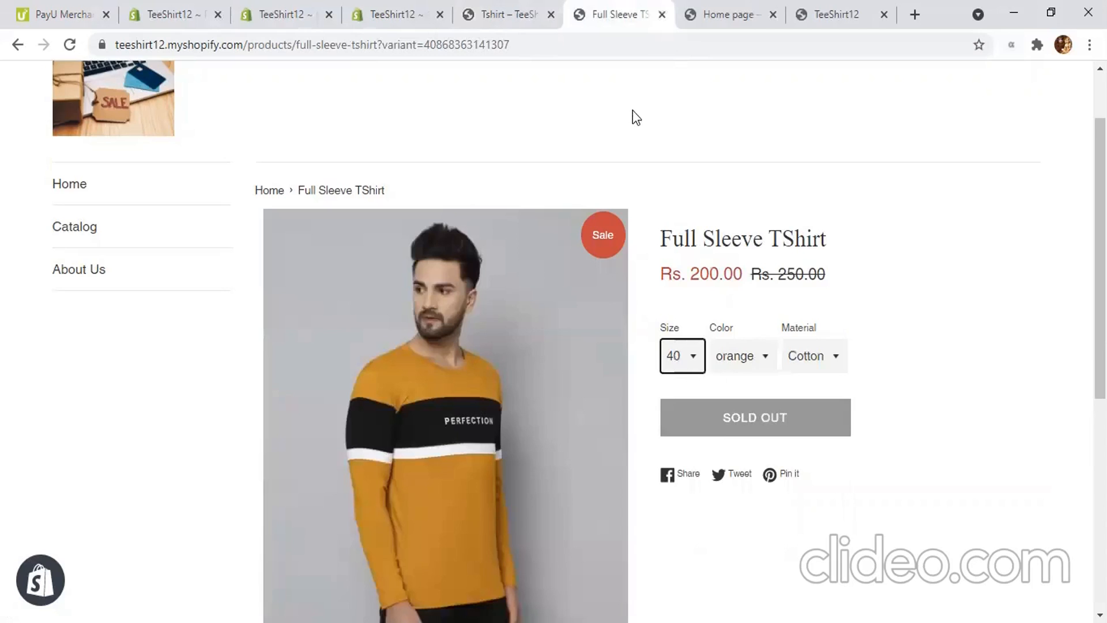
Step: Close the storefront, theme editor and collection pages, keeping the admin Products page open
left_click(662, 15)
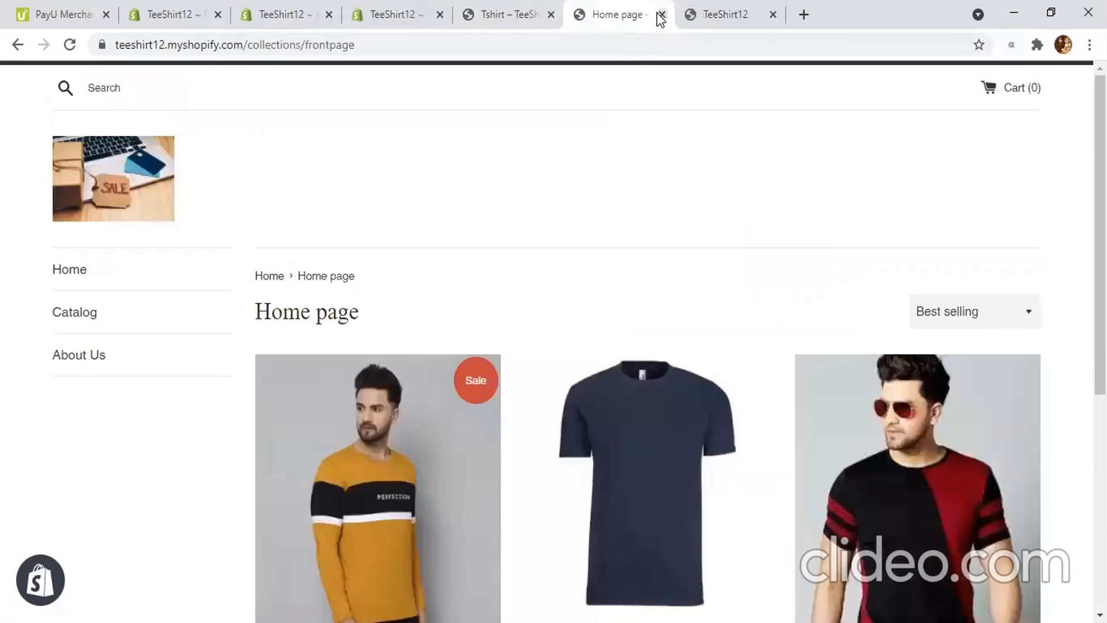
left_click(661, 15)
left_click(662, 15)
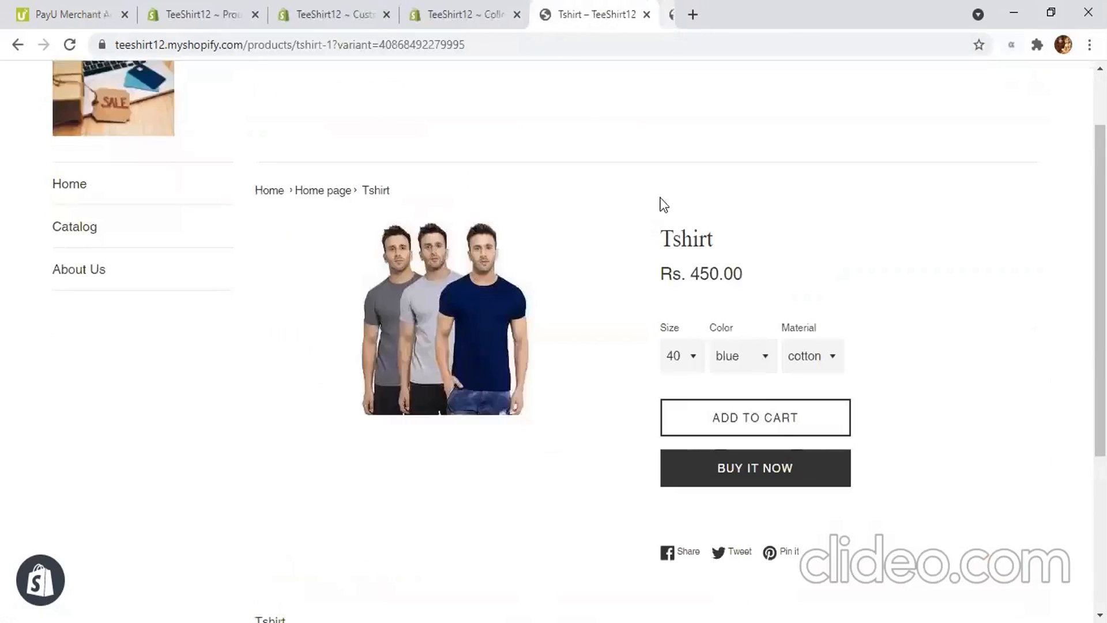
left_click(883, 17)
left_click(510, 7)
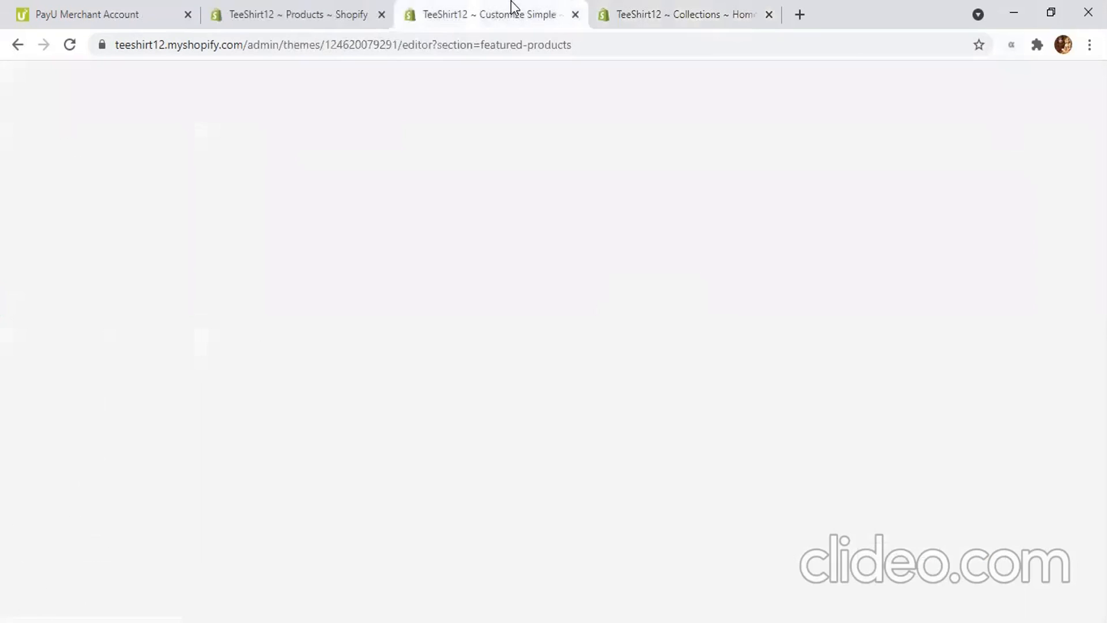
left_click(575, 14)
left_click(575, 15)
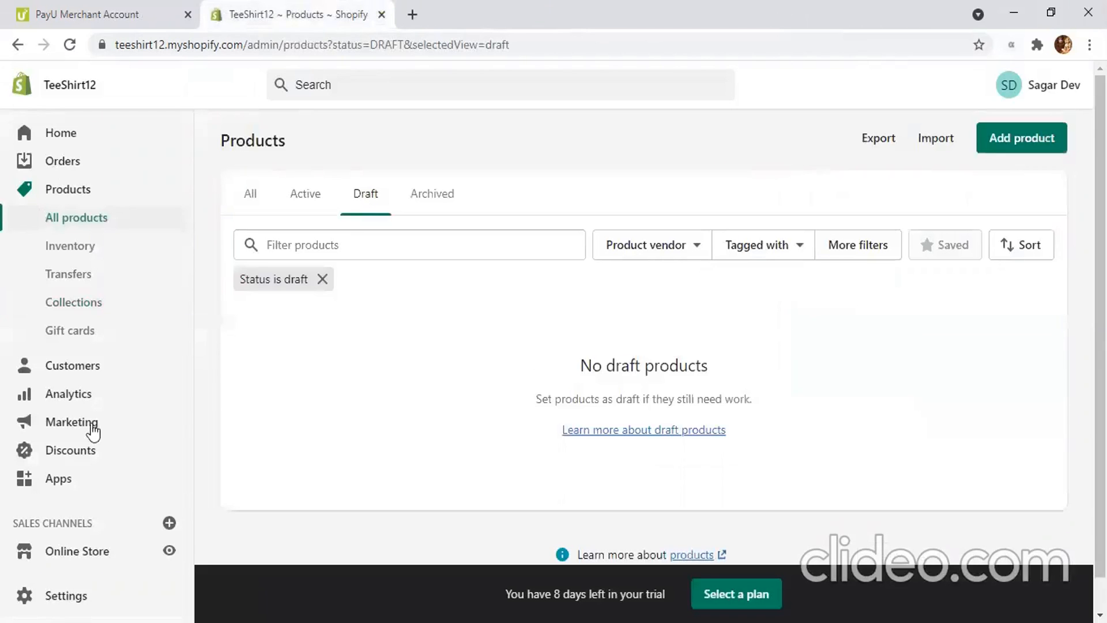
Step: View the online store from the admin and examine the contents of the shopping cart
left_click(168, 550)
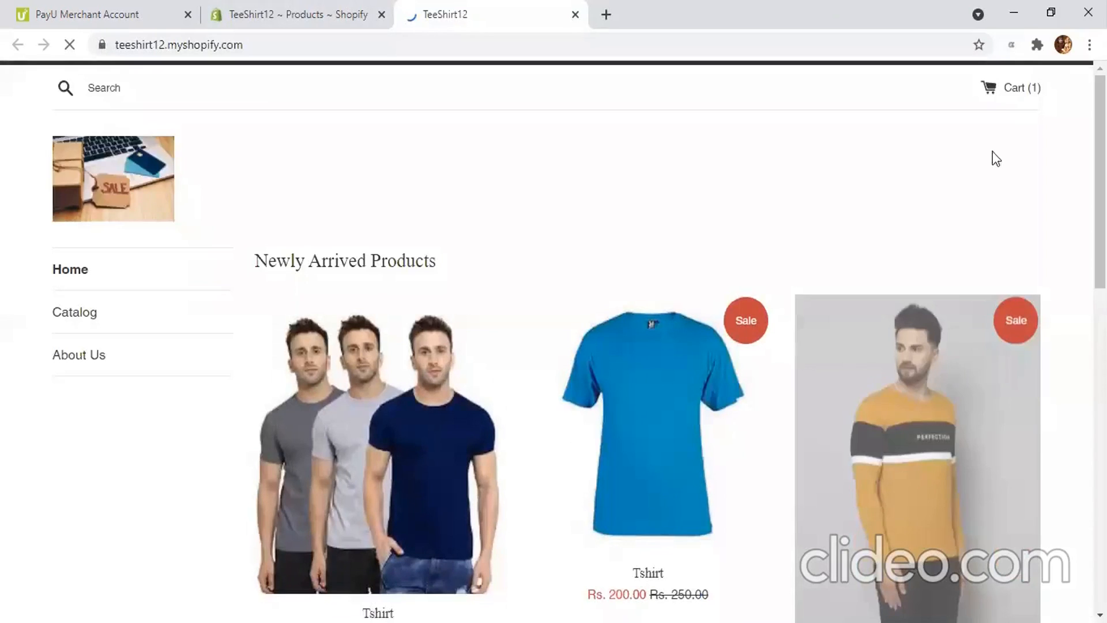
left_click(1028, 89)
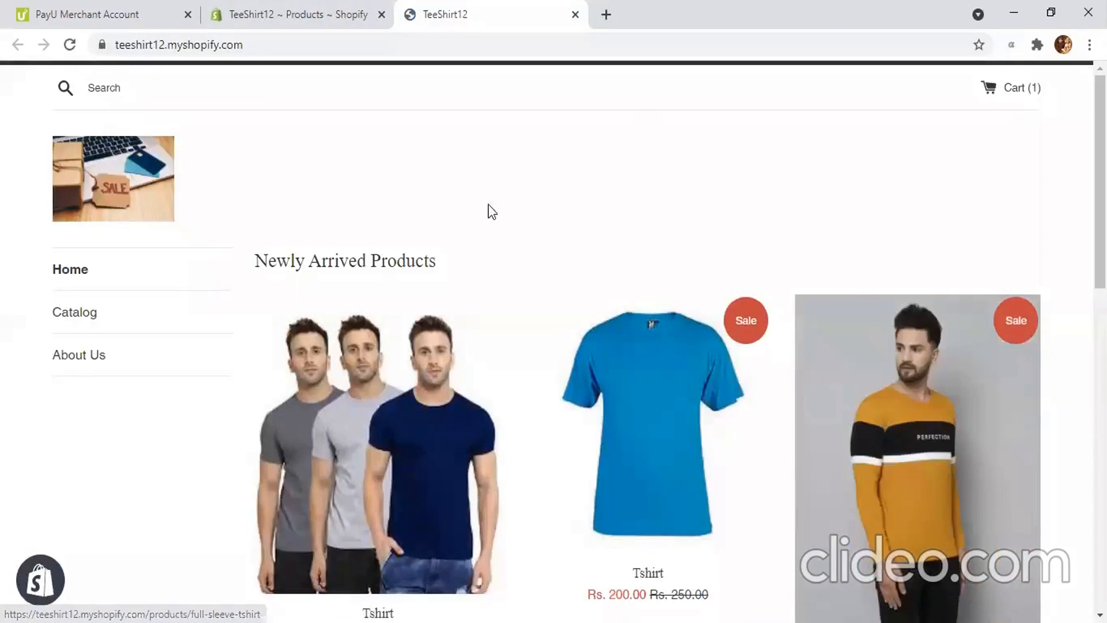
scroll(477, 224, "down", 1)
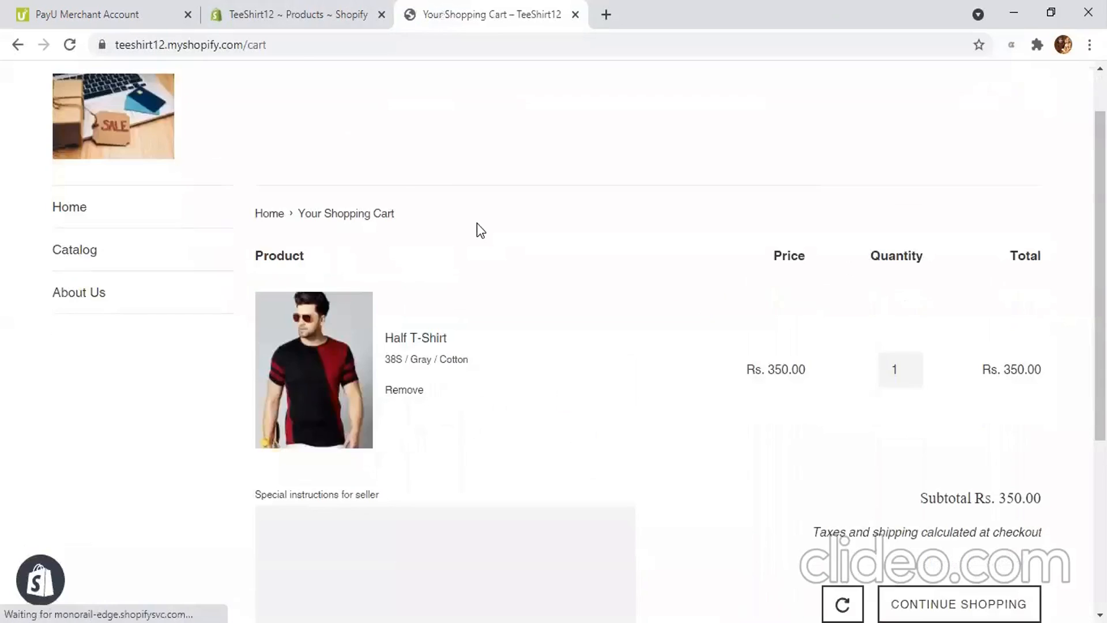
scroll(131, 294, "down", 3)
scroll(106, 291, "up", 4)
Step: Return to the storefront home page and open the new Tshirt under Newly Arrived Products
left_click(103, 287)
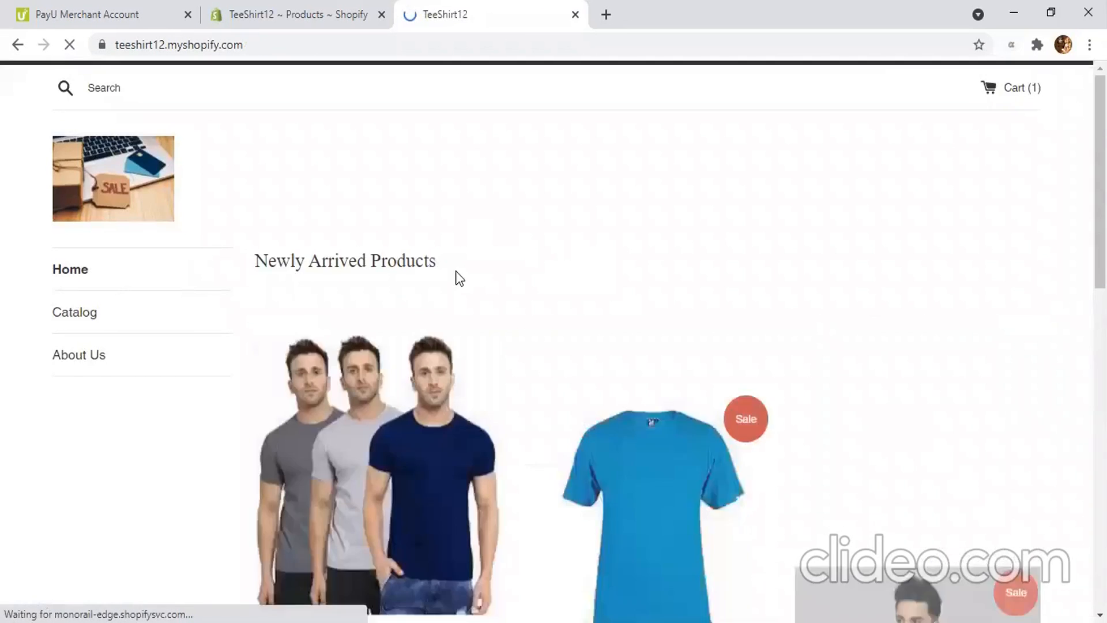
scroll(358, 291, "down", 3)
left_click(356, 290)
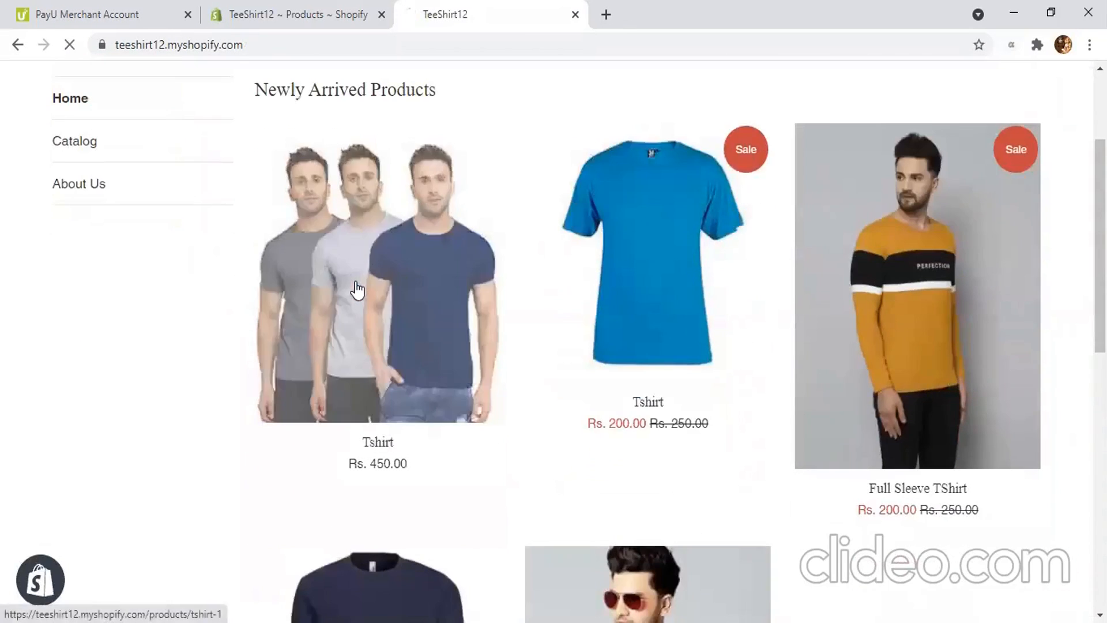
Step: Add the Tshirt in size 38, orange cotton, to the cart and open the shopping cart
left_click(744, 503)
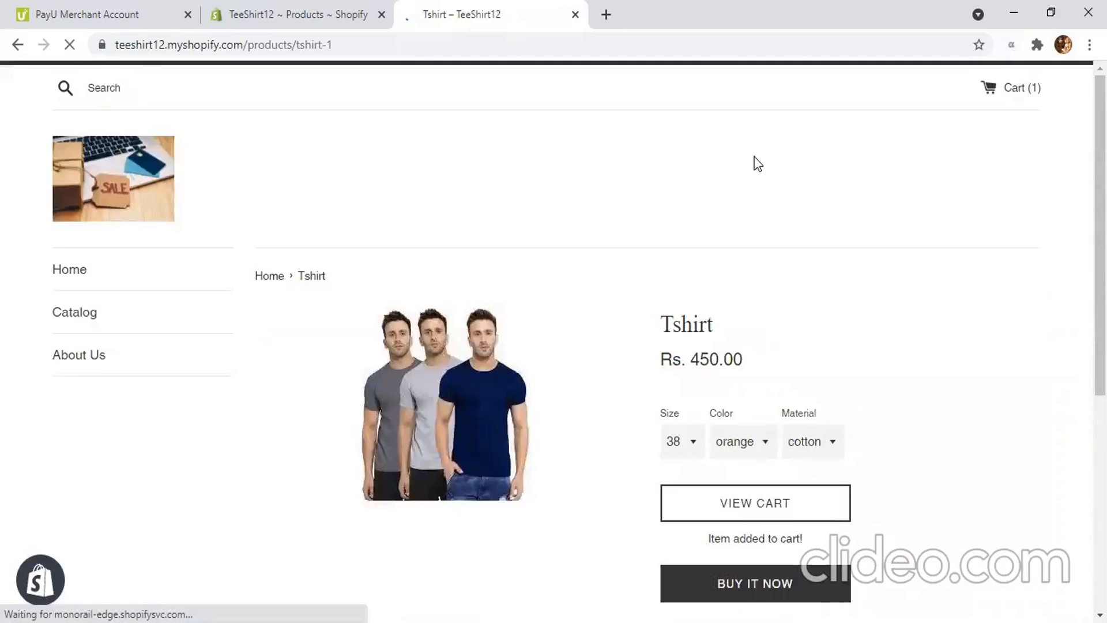
scroll(802, 261, "down", 3)
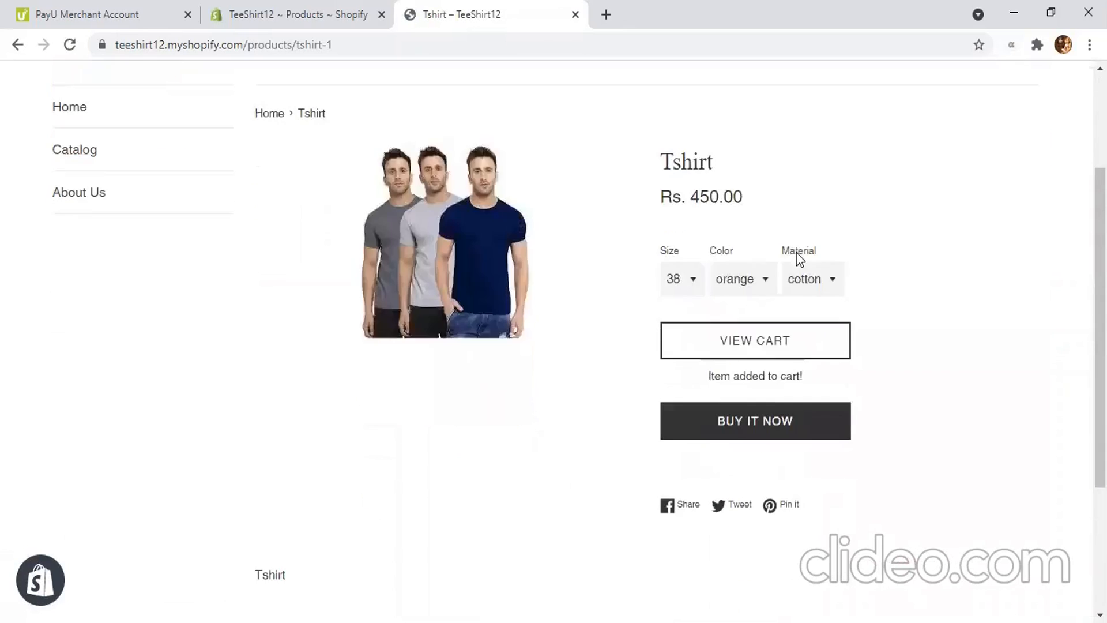
scroll(828, 267, "up", 3)
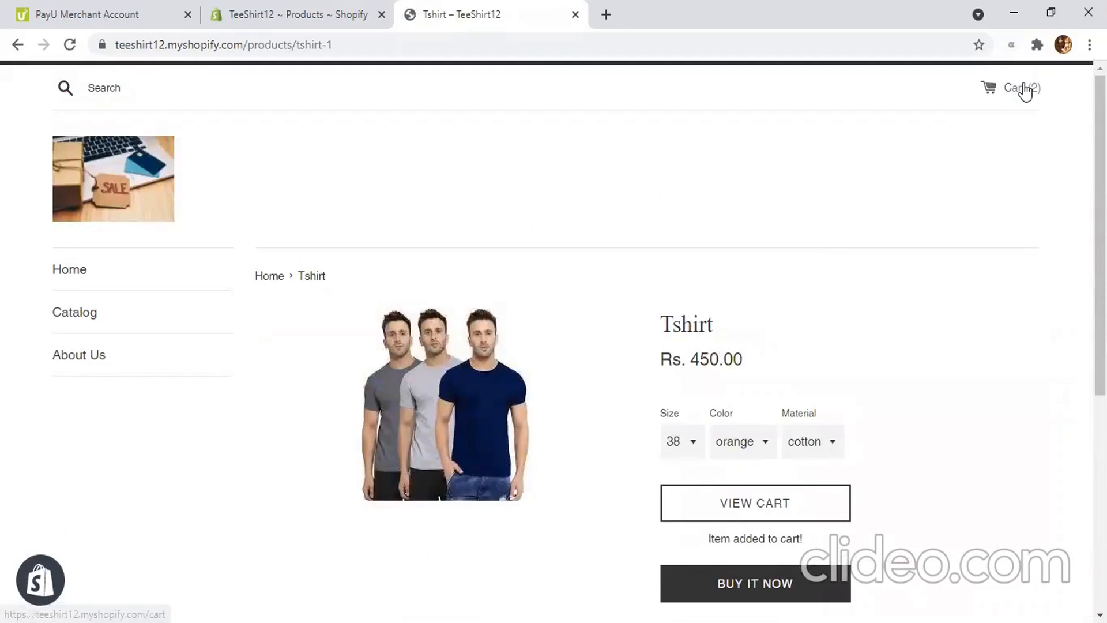
Step: Try to check out the cart's items and return to the Newly Arrived Products on the storefront home page
scroll(629, 286, "down", 7)
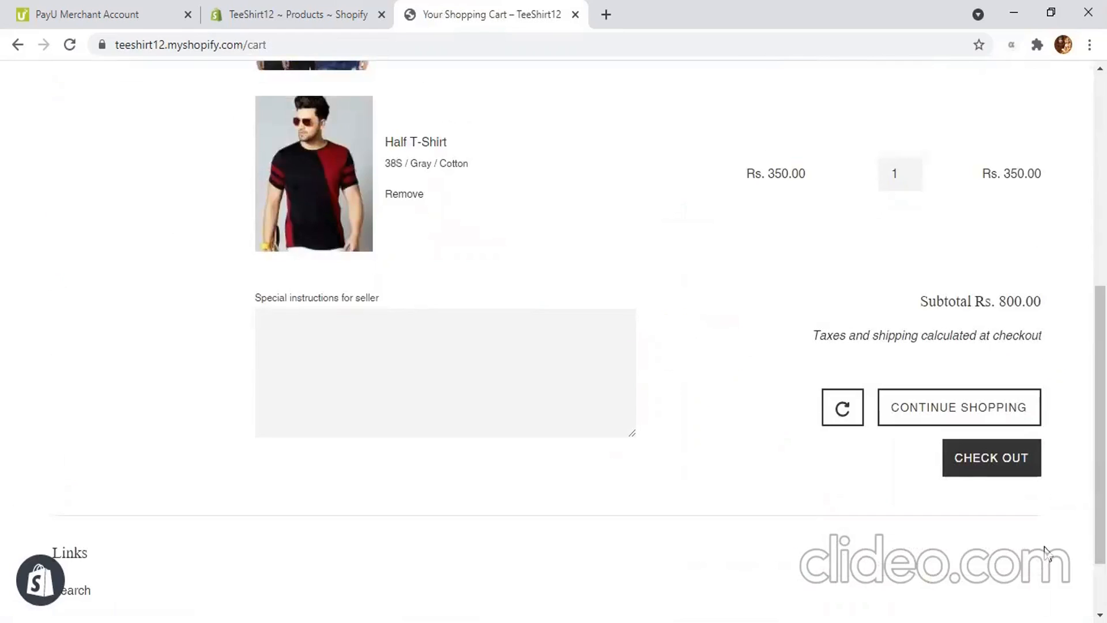
left_click(989, 459)
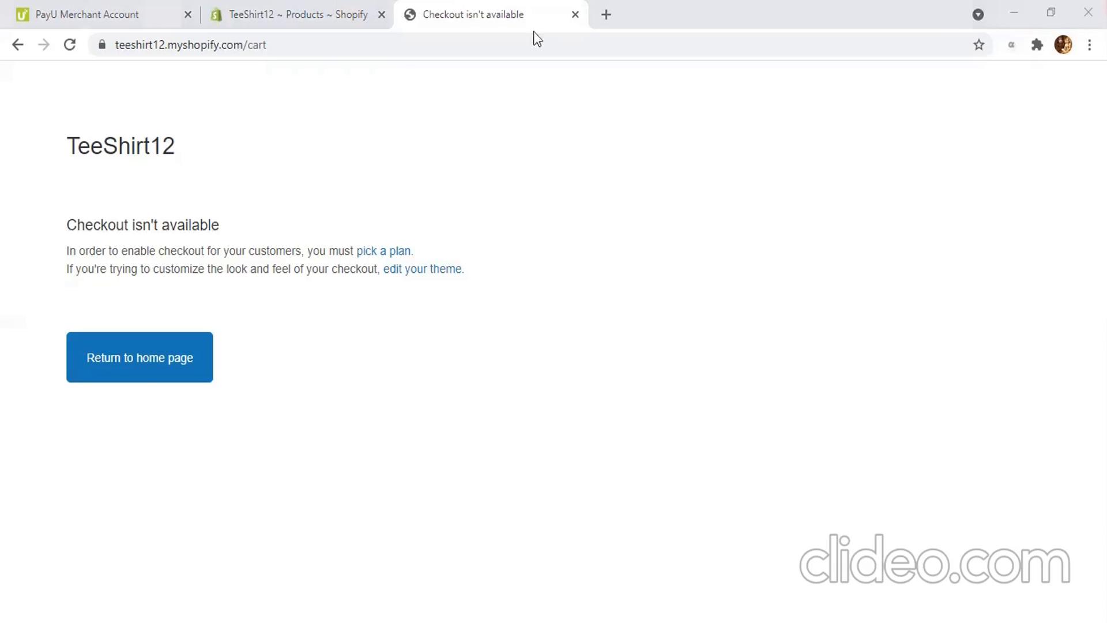
left_click(157, 354)
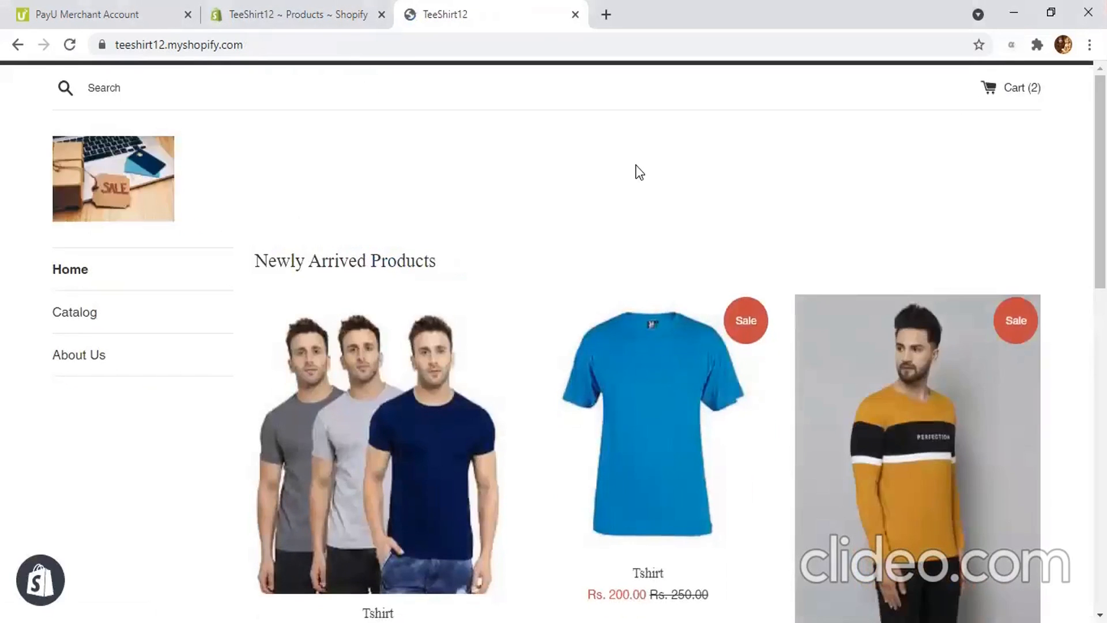
scroll(639, 172, "down", 3)
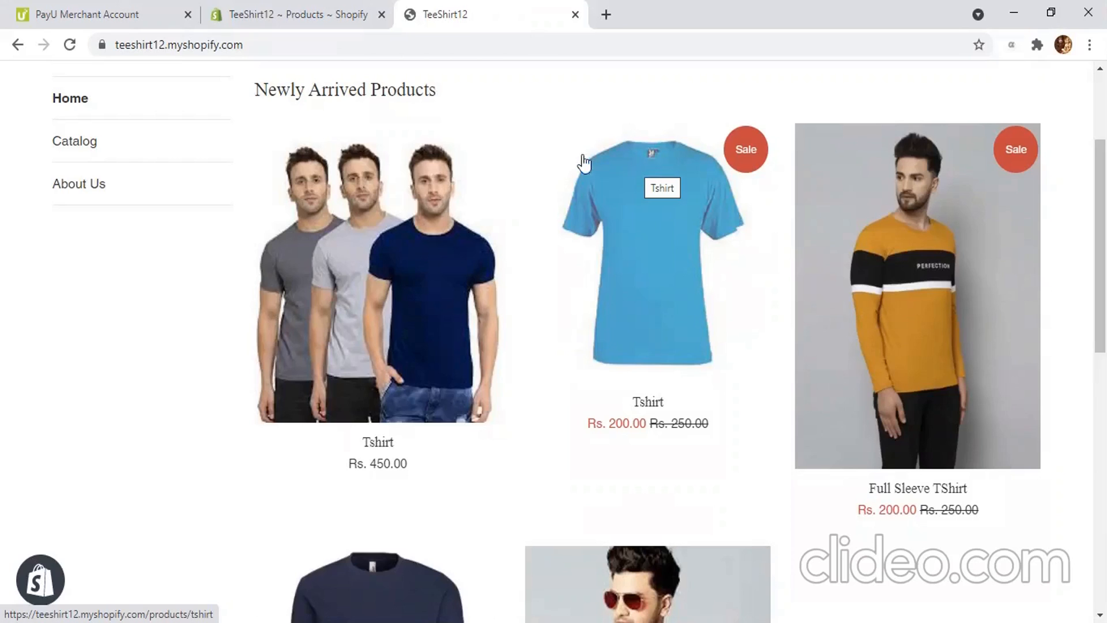
Step: Switch to the PayU merchant account, open its PayUmoney merchant dashboard and dismiss the sandbox mode notice
left_click(78, 8)
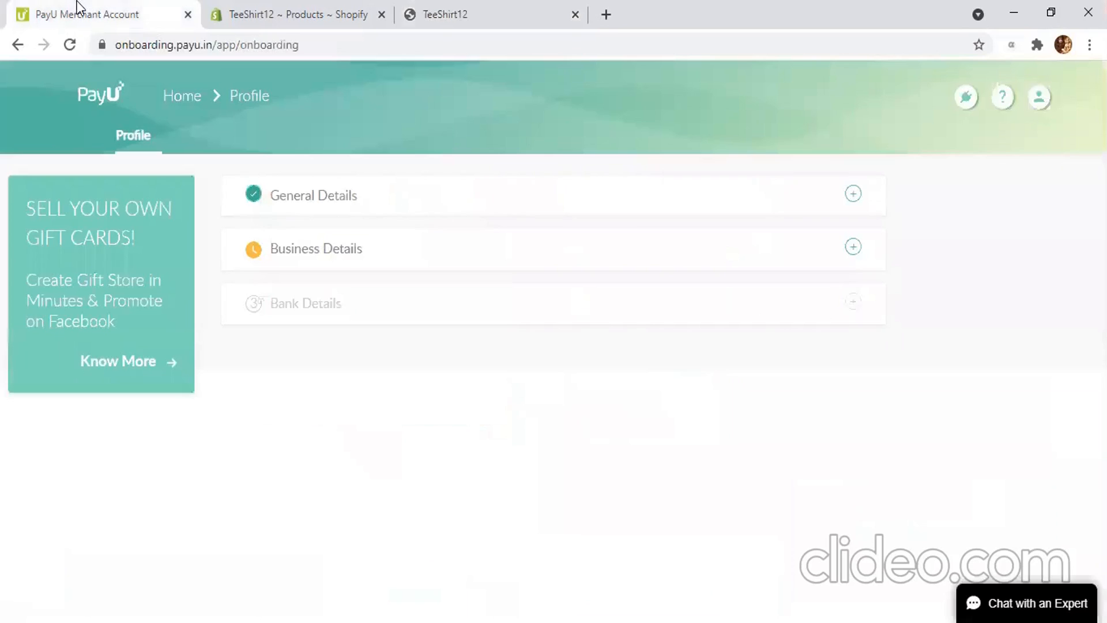
left_click(263, 8)
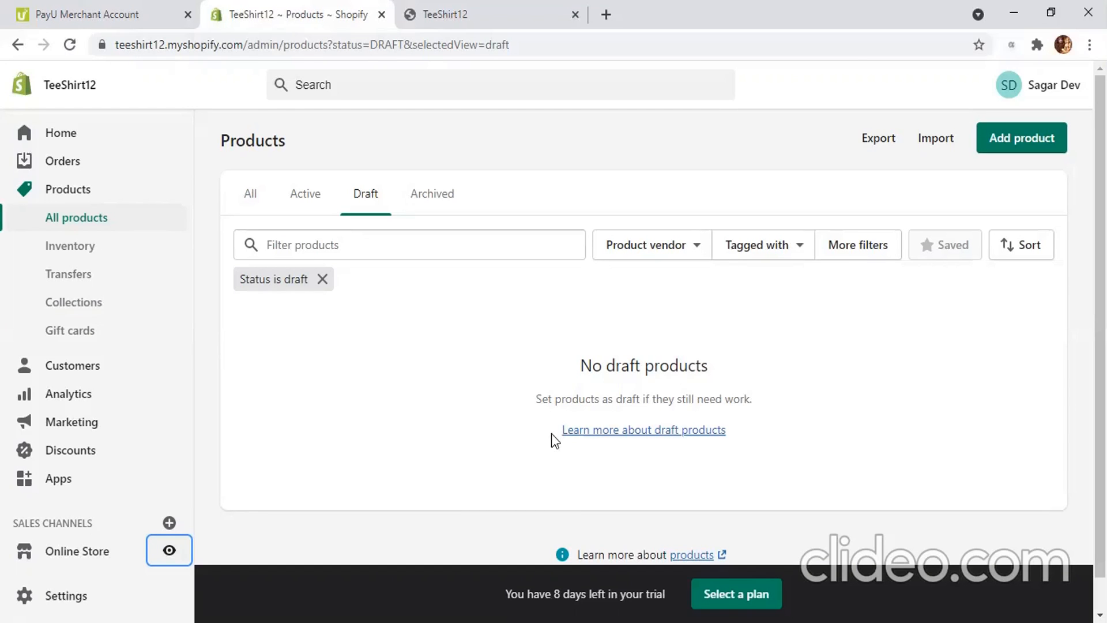
left_click(85, 9)
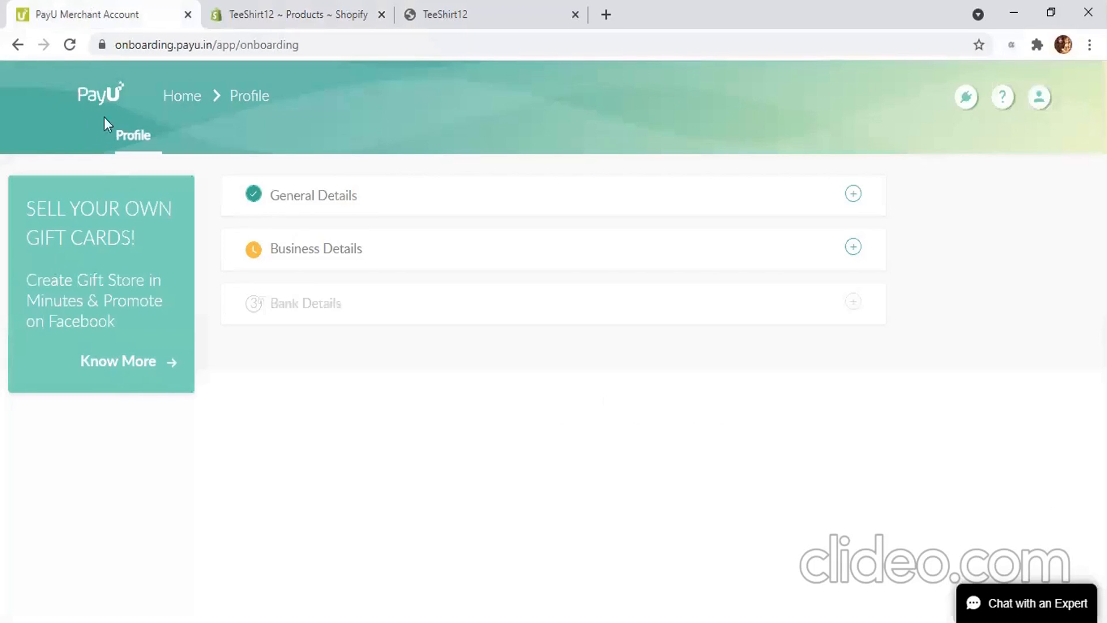
left_click(99, 97)
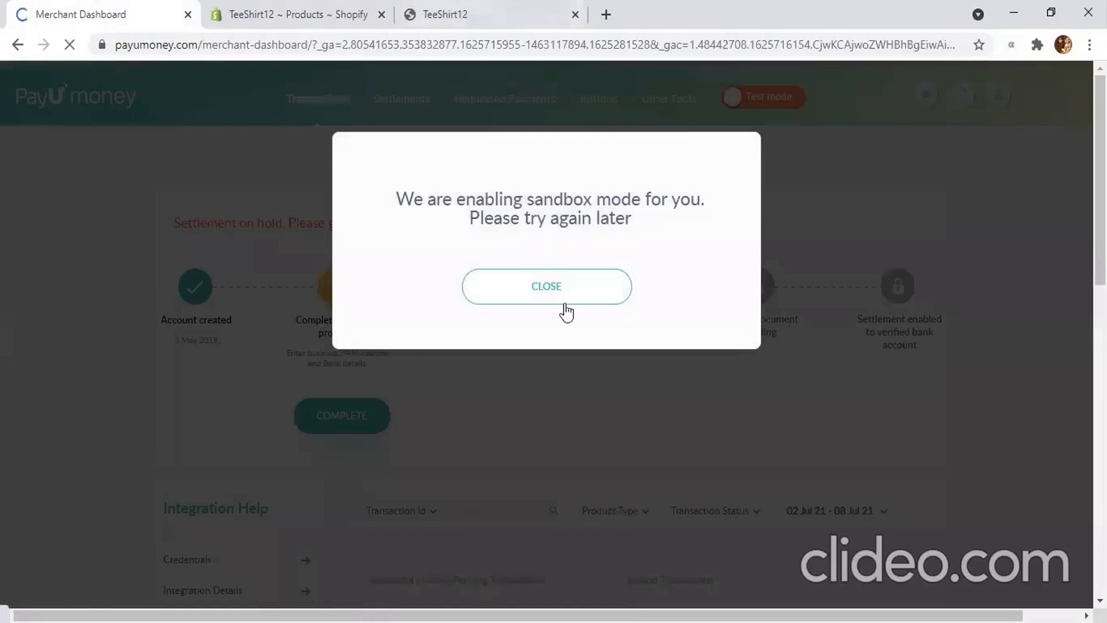
left_click(528, 290)
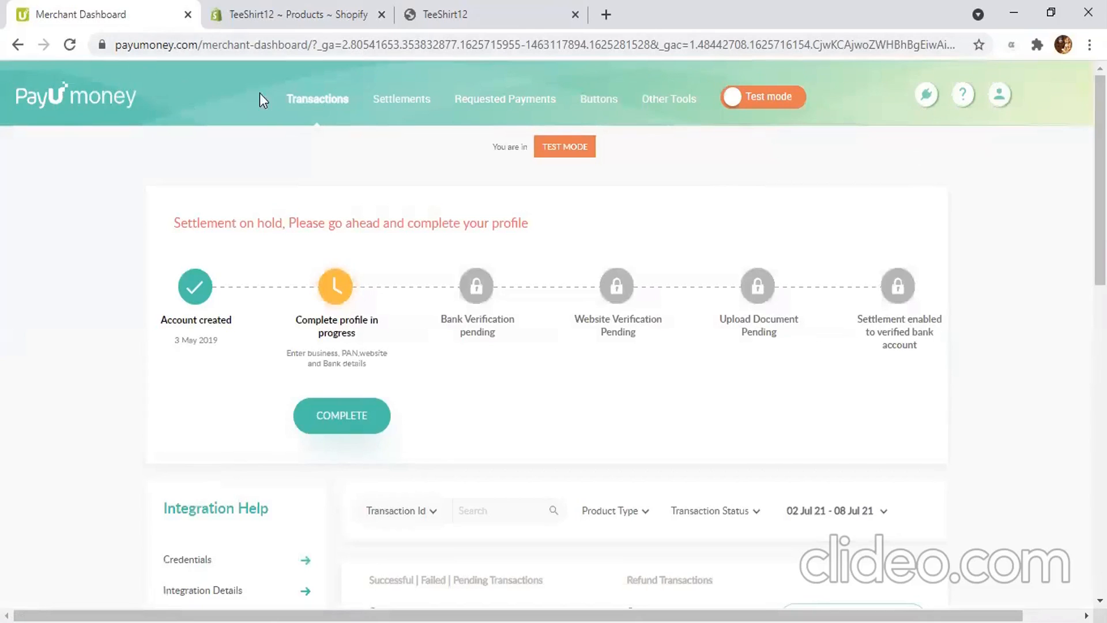
Step: Open the integration details and examine the Merchant Key, Merchant Salt and Auth Header credentials and the integration options
left_click(923, 96)
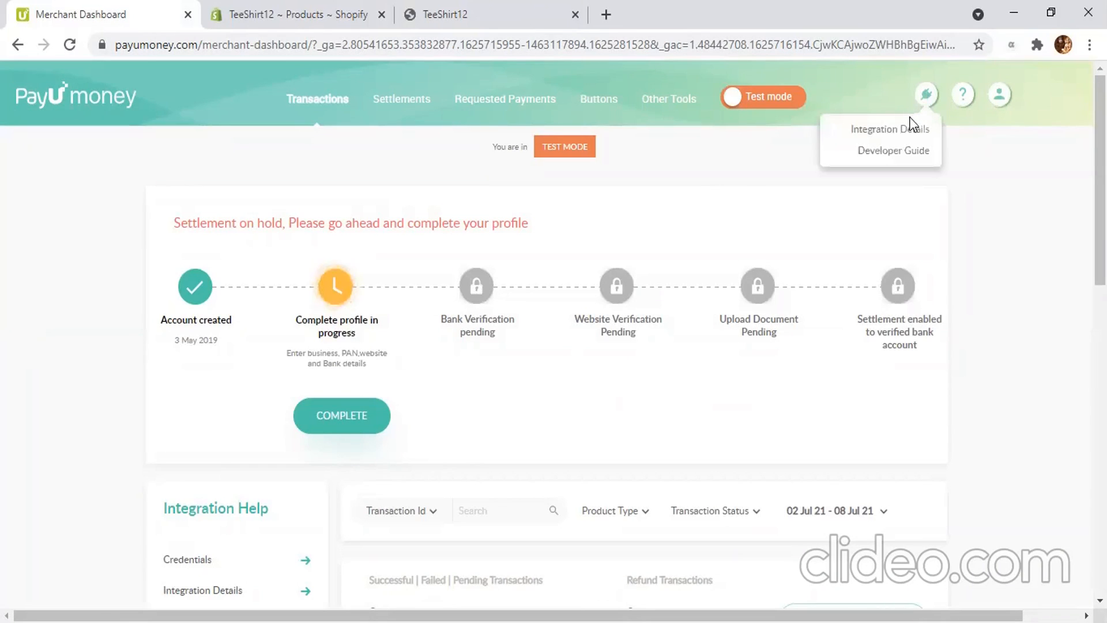
left_click(698, 161)
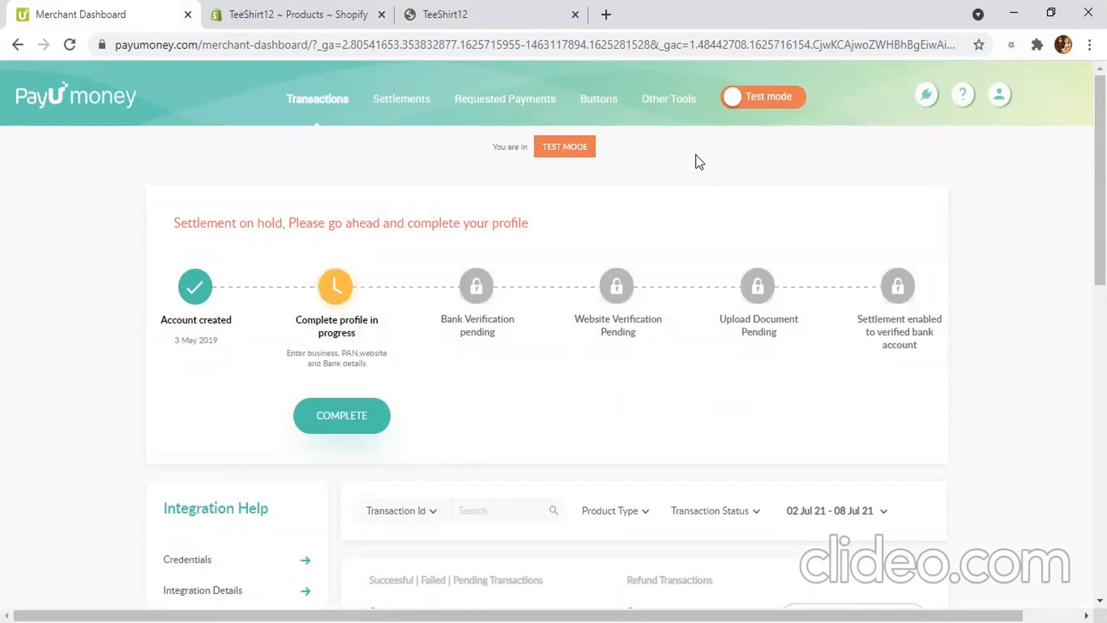
left_click(924, 96)
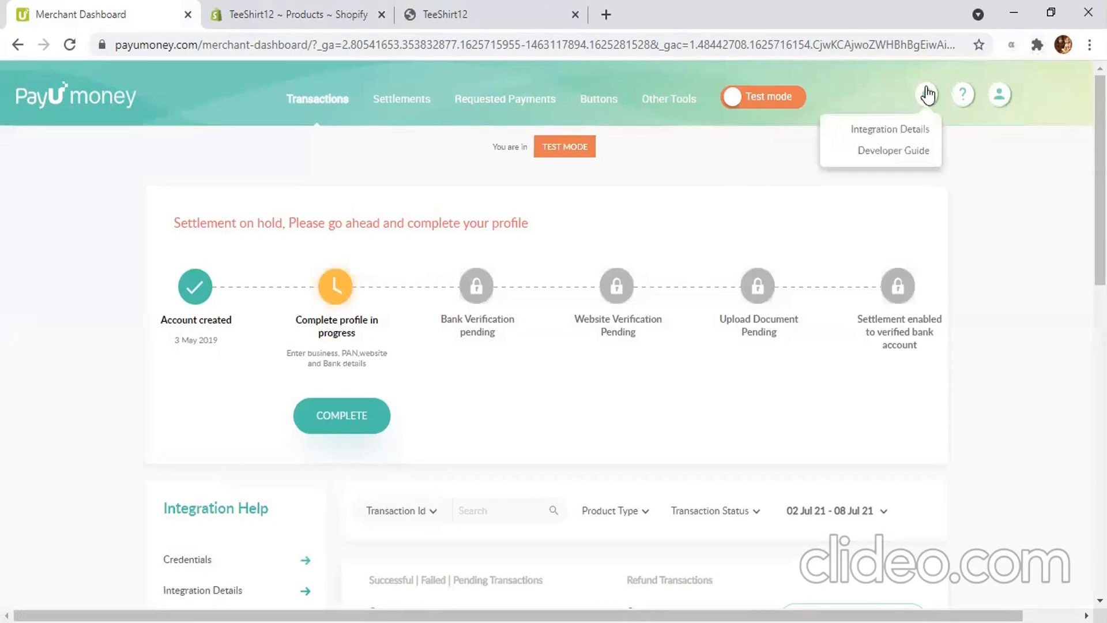
left_click(888, 128)
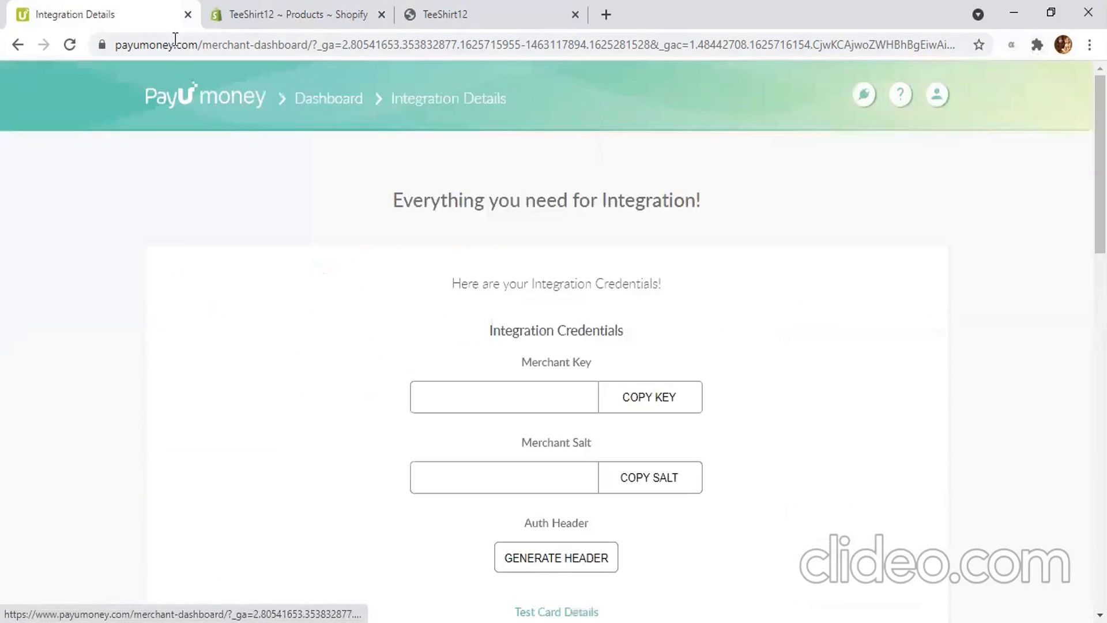
scroll(414, 300, "down", 3)
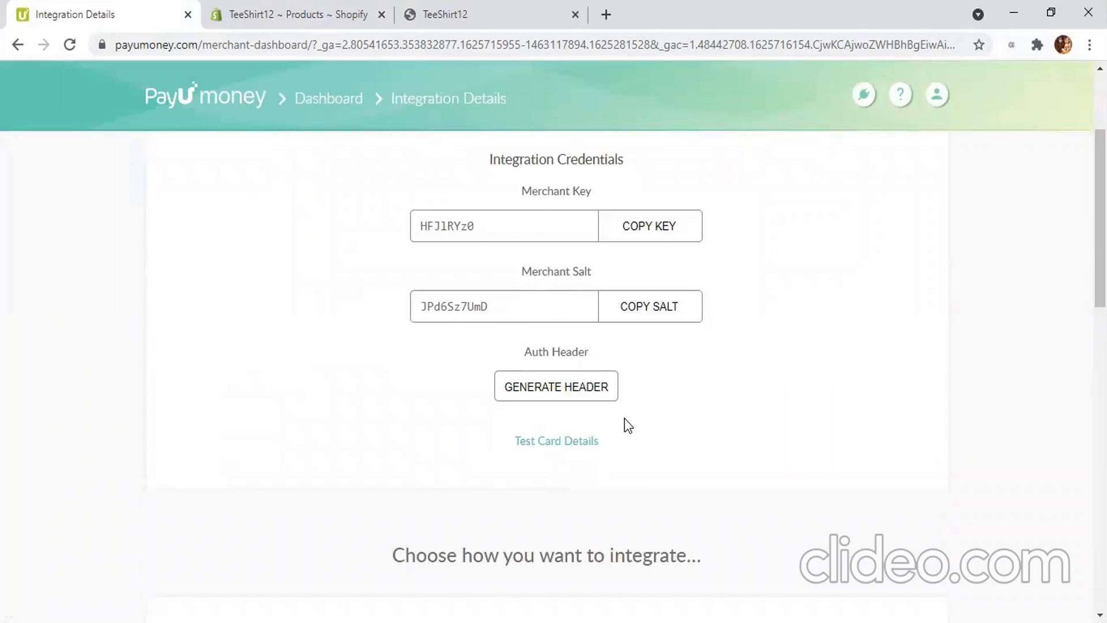
scroll(624, 417, "up", 3)
scroll(576, 279, "down", 4)
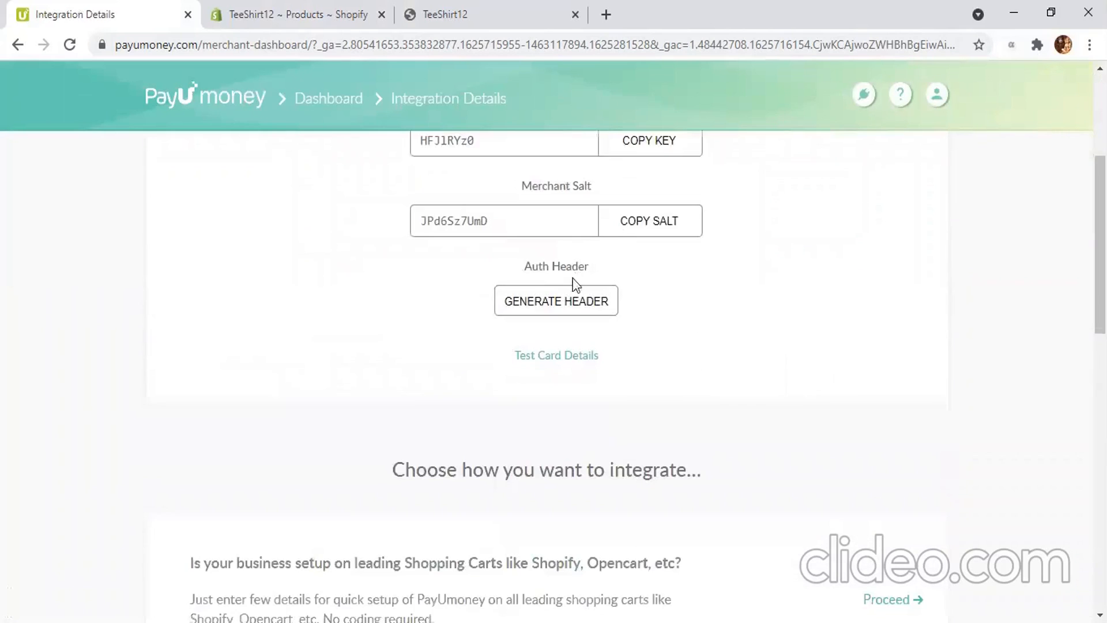
mouse_move(541, 364)
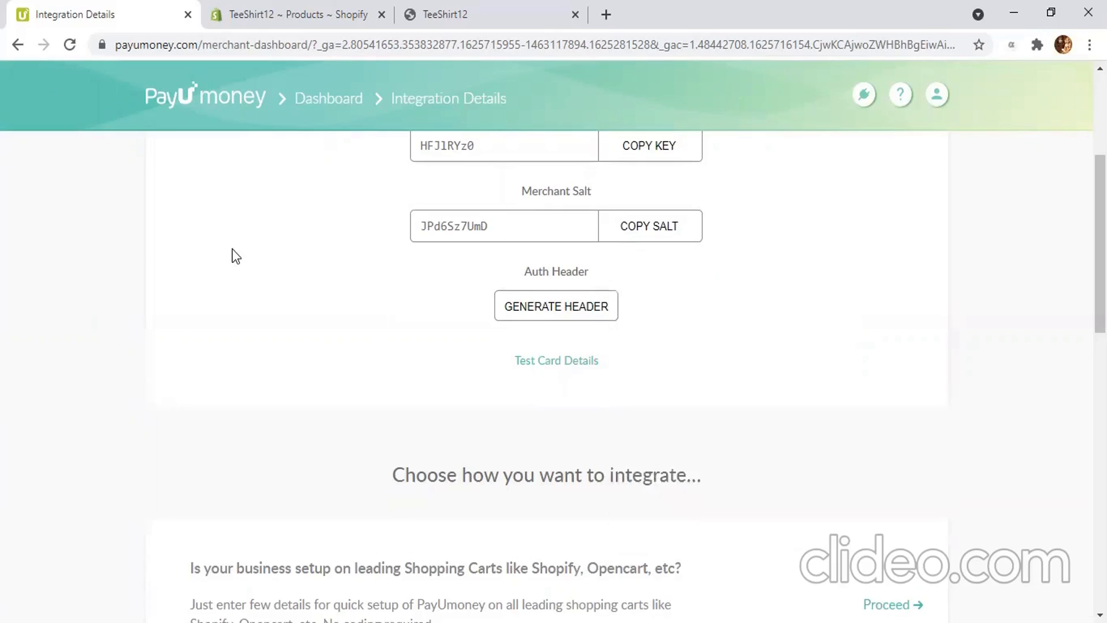
scroll(233, 252, "up", 4)
scroll(233, 252, "down", 1)
Step: Switch to the Shopify admin, open the Payments settings and review the third-party, alternative and manual payment sections
left_click(345, 5)
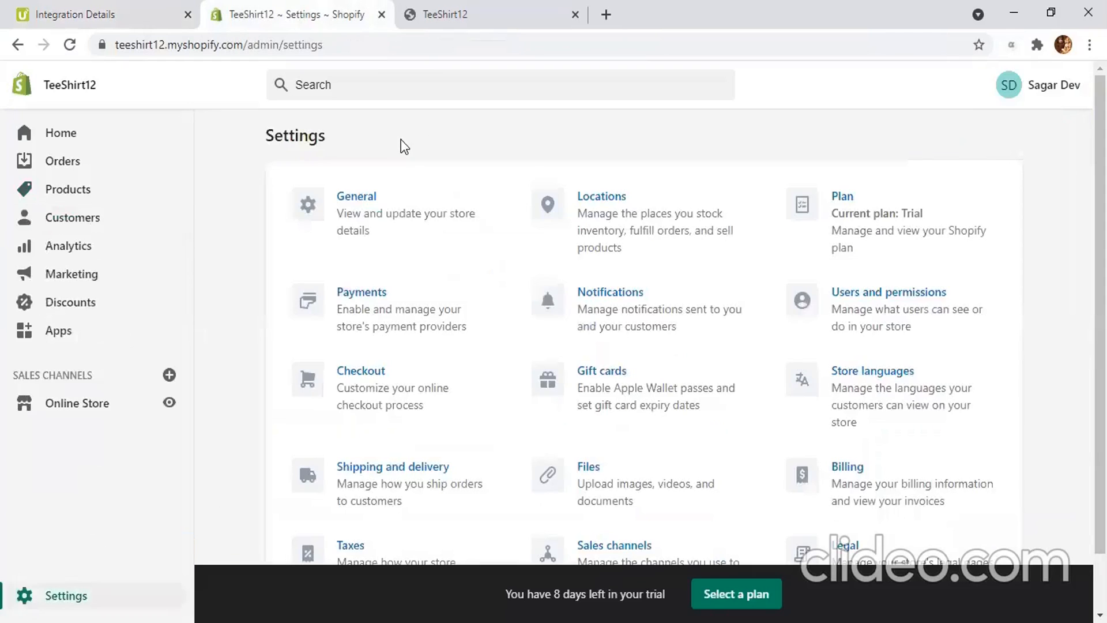
scroll(401, 140, "down", 2)
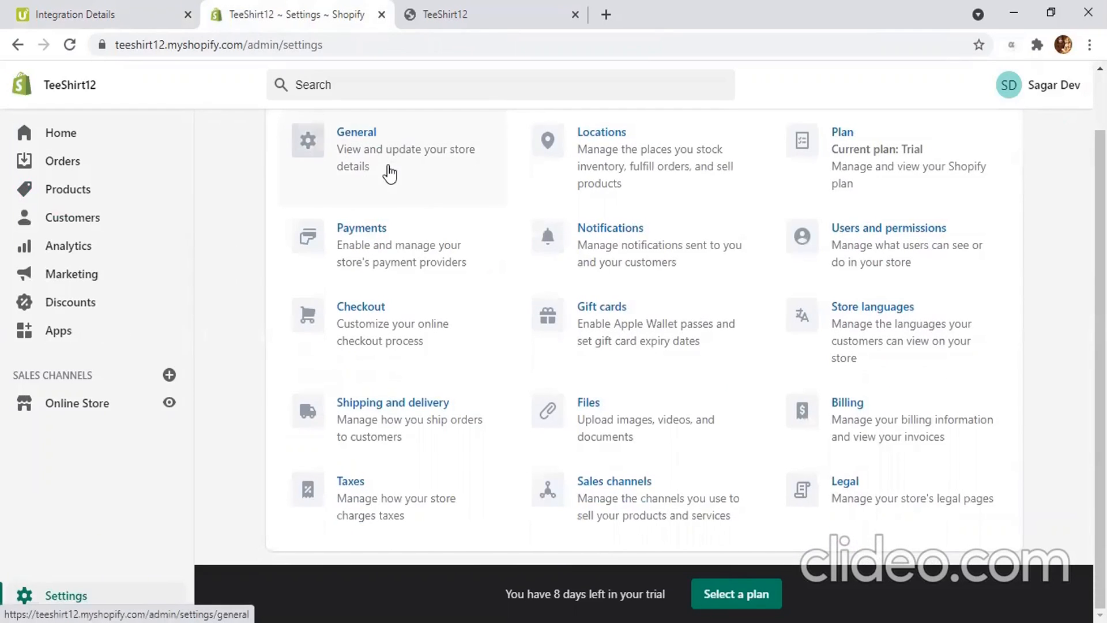
scroll(420, 212, "up", 1)
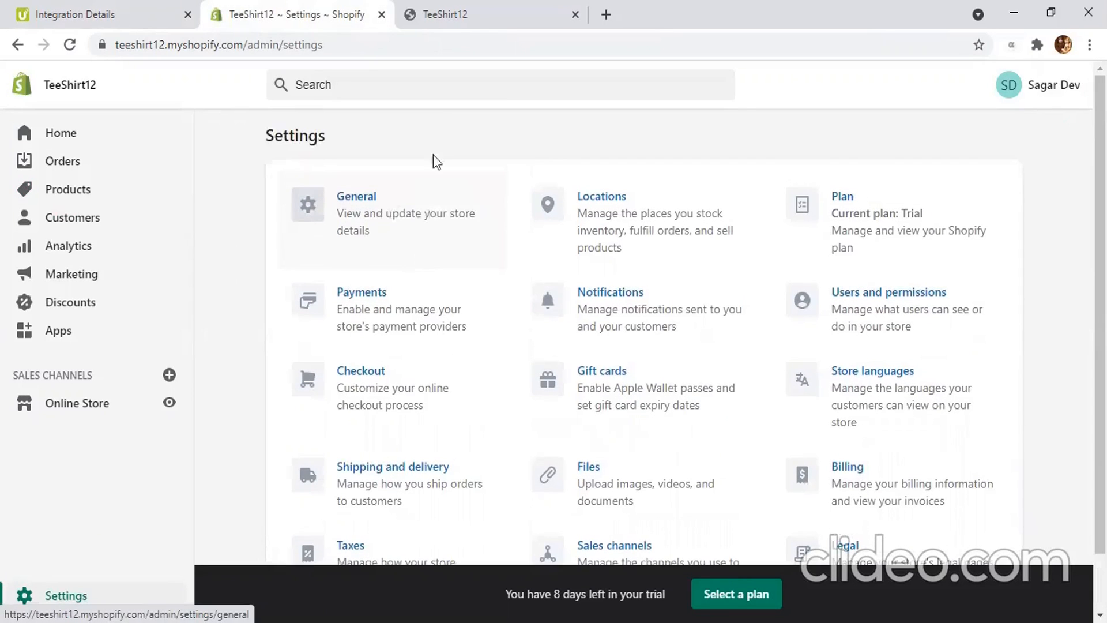
left_click(351, 288)
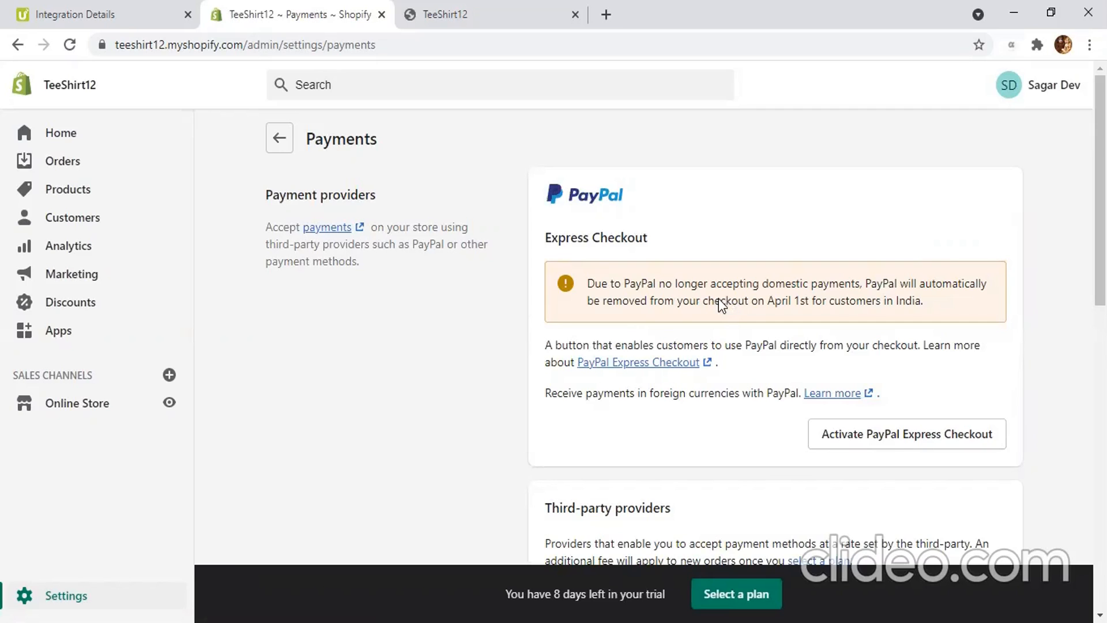
scroll(718, 299, "down", 5)
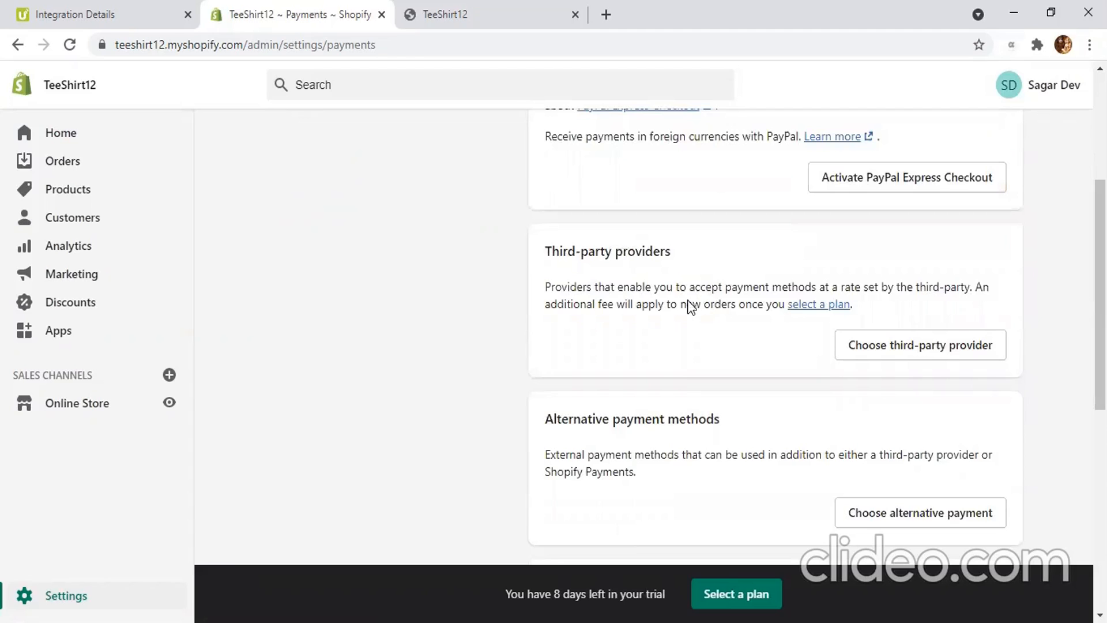
scroll(687, 299, "down", 2)
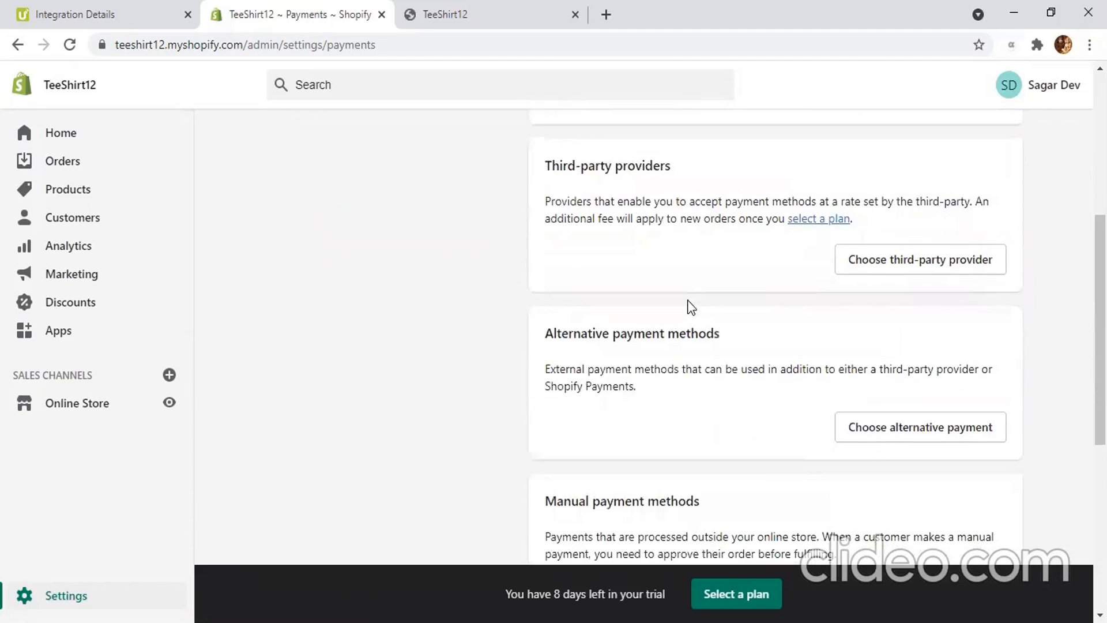
scroll(603, 316, "down", 2)
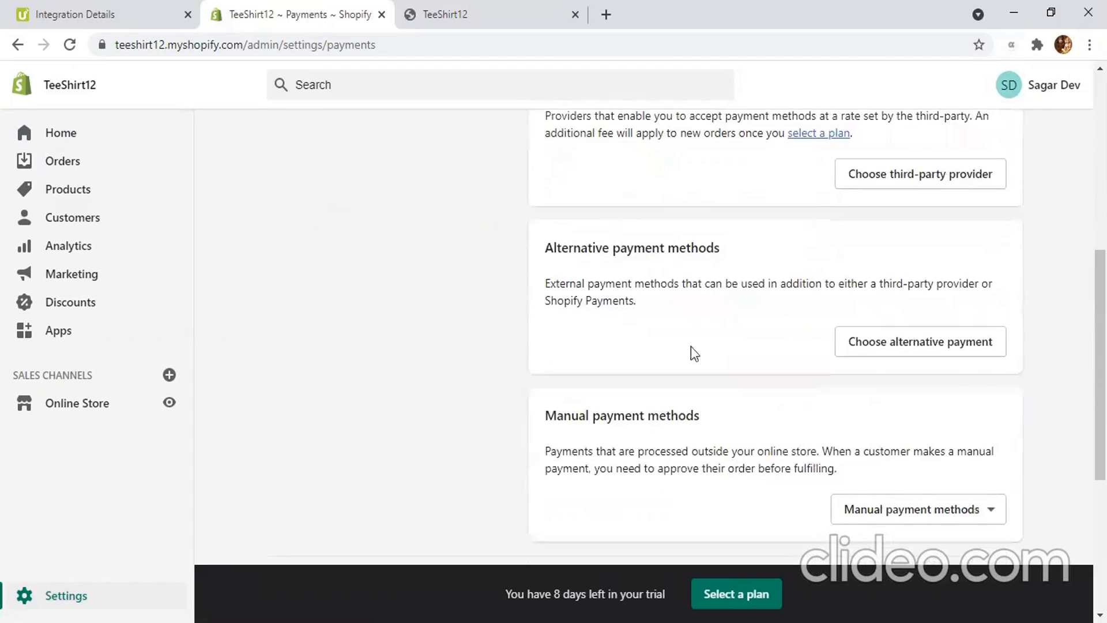
Step: Open the list of alternative payment providers and look through it for PayU India
left_click(922, 343)
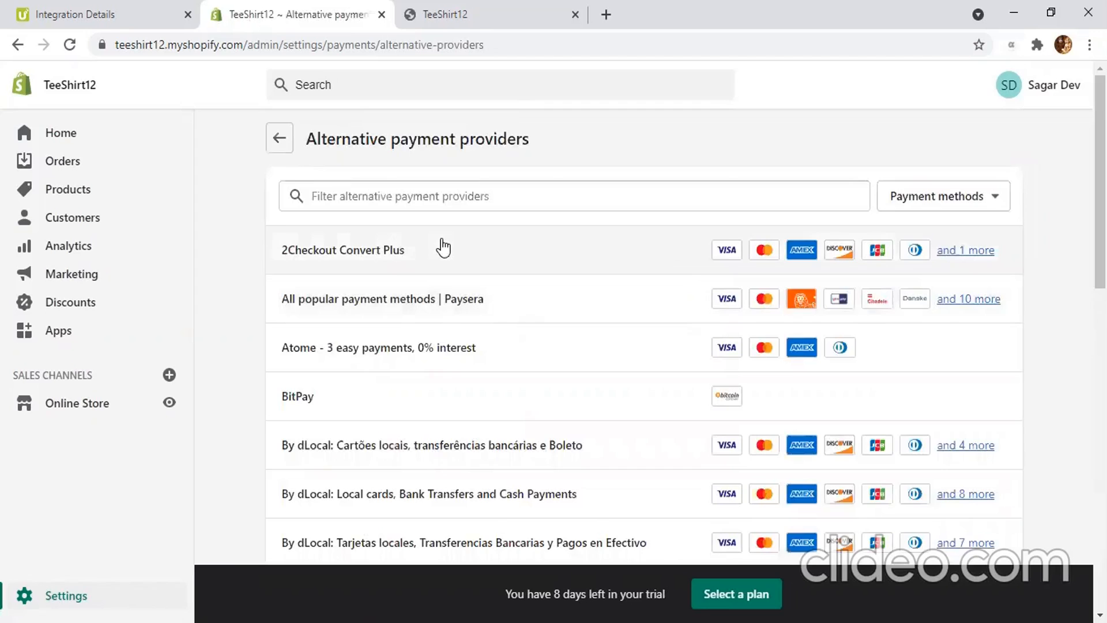
scroll(443, 248, "down", 1)
scroll(443, 248, "down", 1)
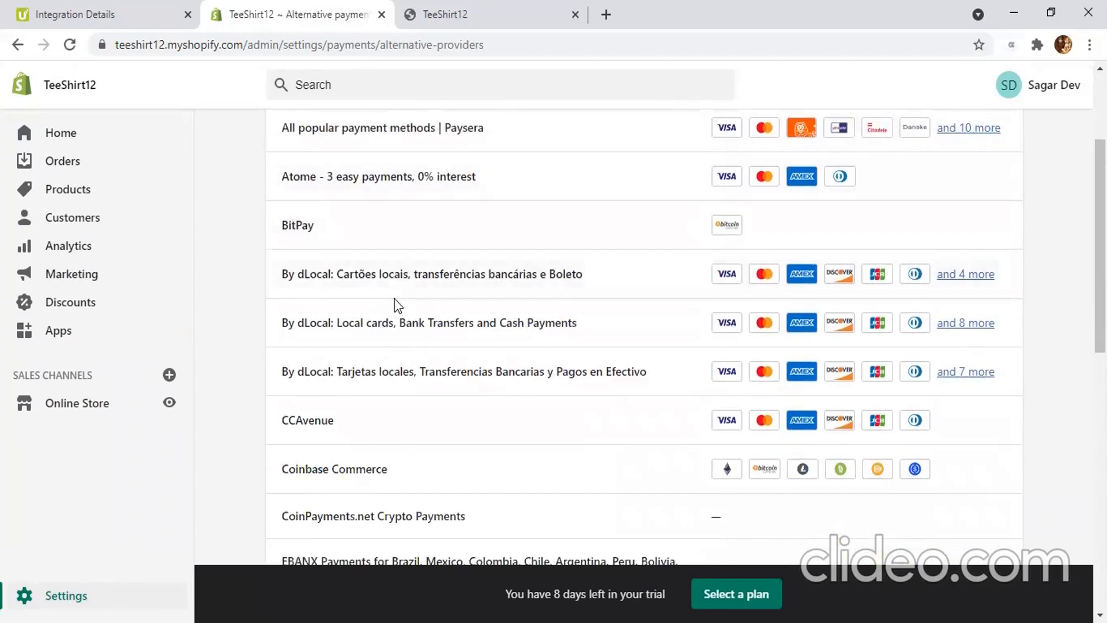
scroll(397, 288, "down", 1)
scroll(396, 305, "up", 2)
scroll(395, 306, "up", 2)
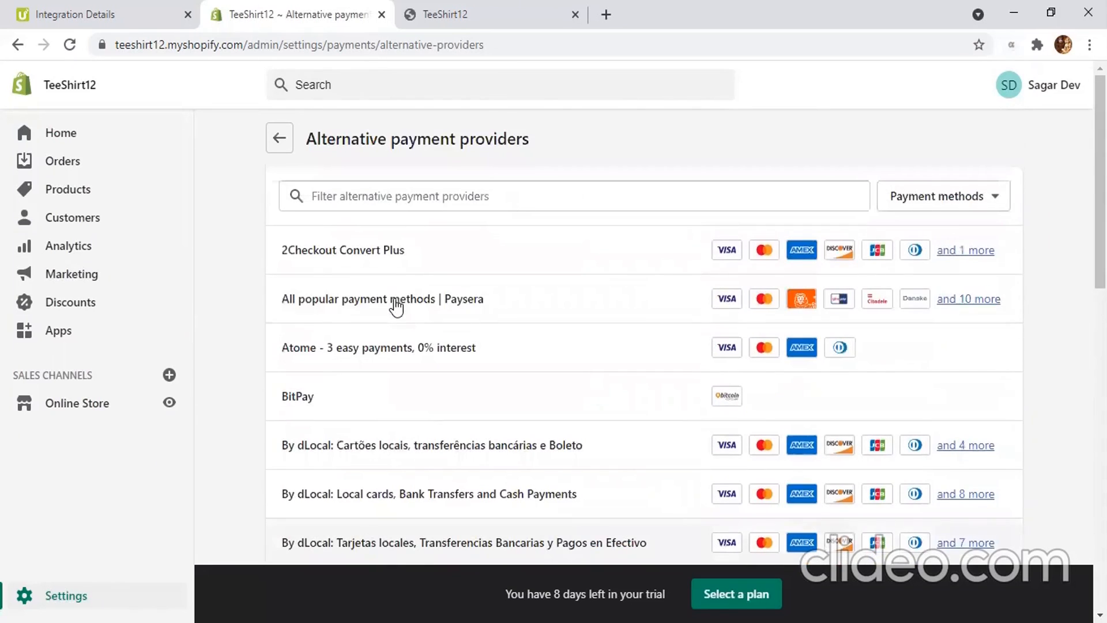
scroll(430, 265, "down", 2)
scroll(431, 267, "down", 3)
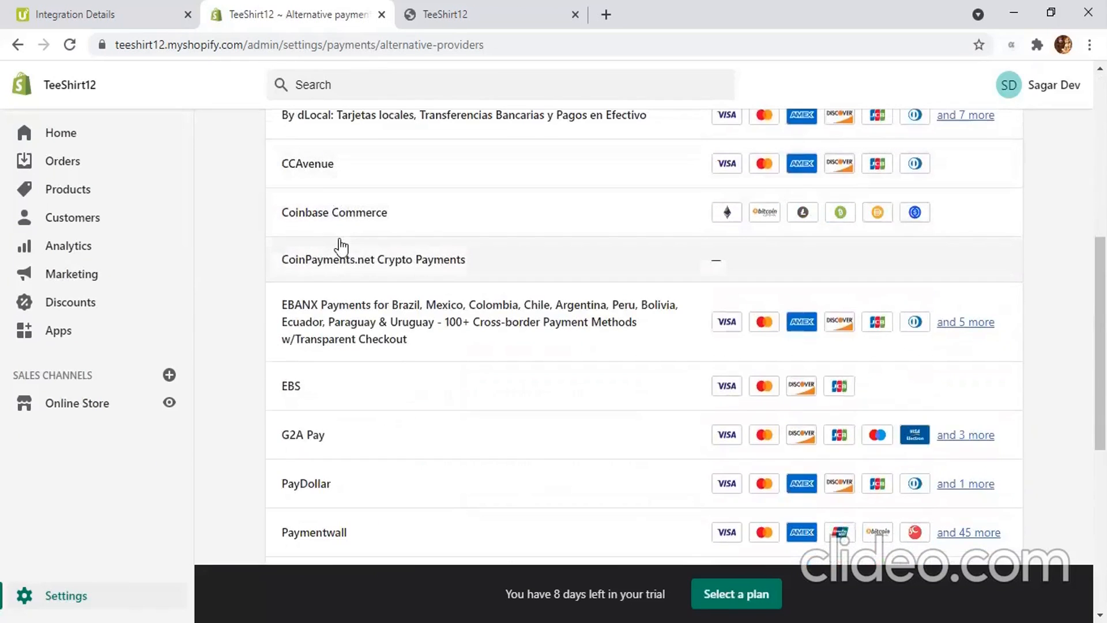
scroll(383, 255, "down", 3)
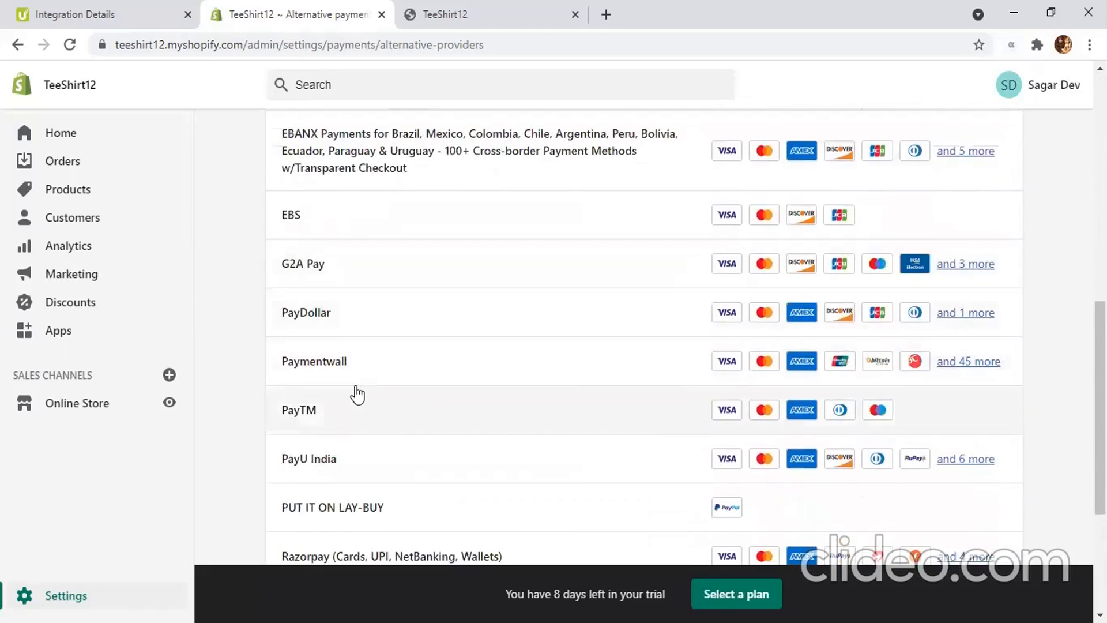
scroll(397, 383, "down", 3)
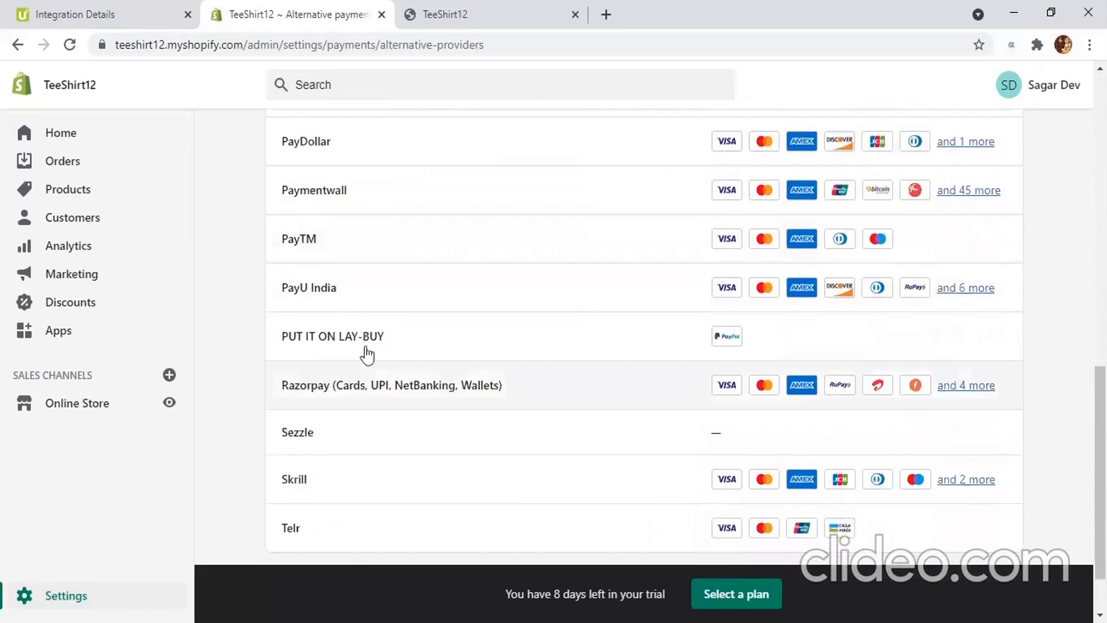
Step: Open the PayU India provider's settings and review its account information fields and accepted payment methods
left_click(328, 294)
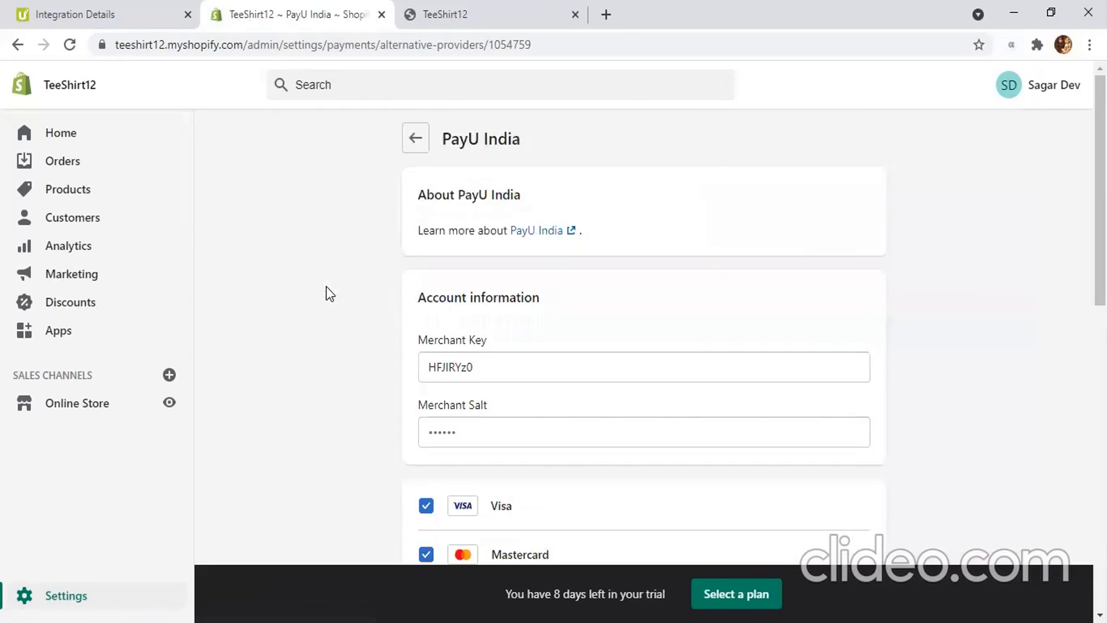
scroll(395, 259, "down", 3)
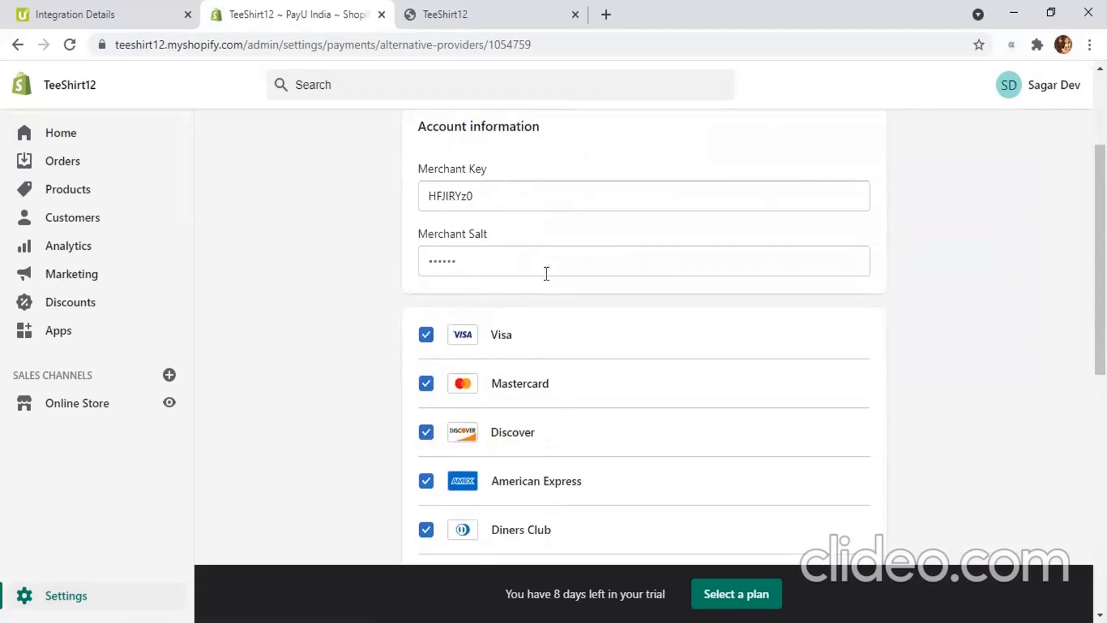
scroll(563, 280, "down", 8)
scroll(562, 277, "up", 7)
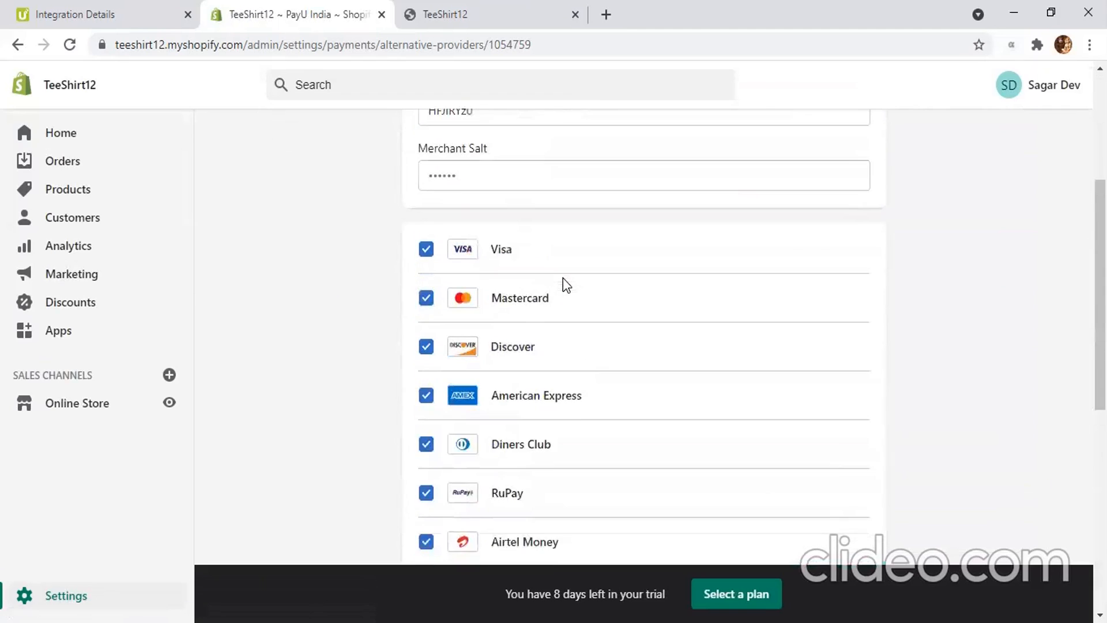
Step: Clear the Merchant Key from the PayU India account information
scroll(562, 278, "down", 8)
scroll(563, 278, "up", 9)
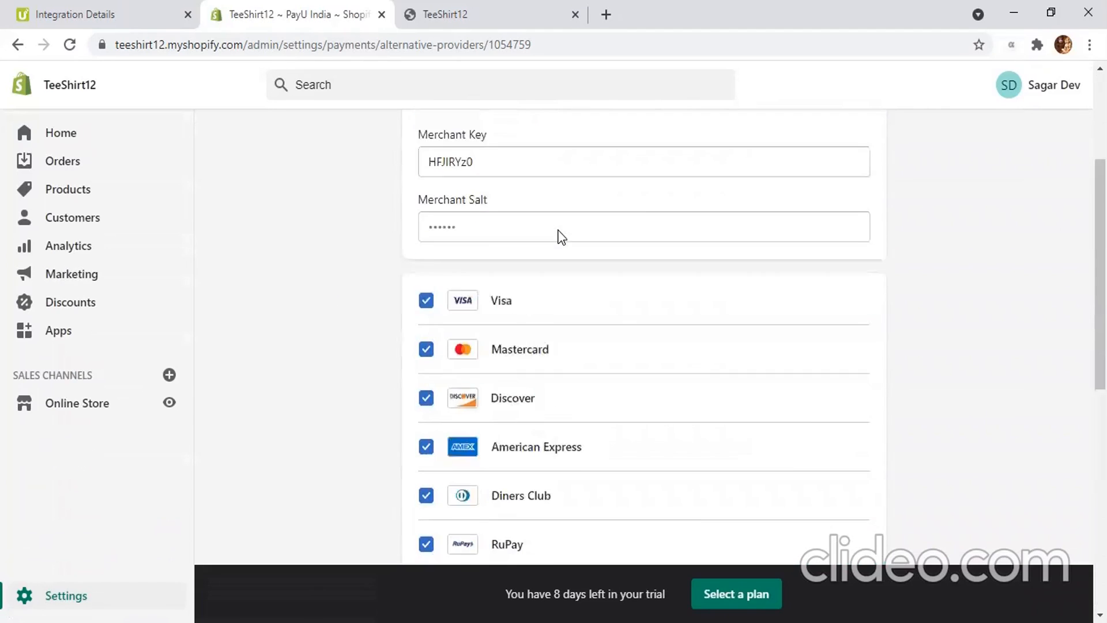
scroll(562, 237, "up", 1)
double_click(524, 223)
key("ctrl+c")
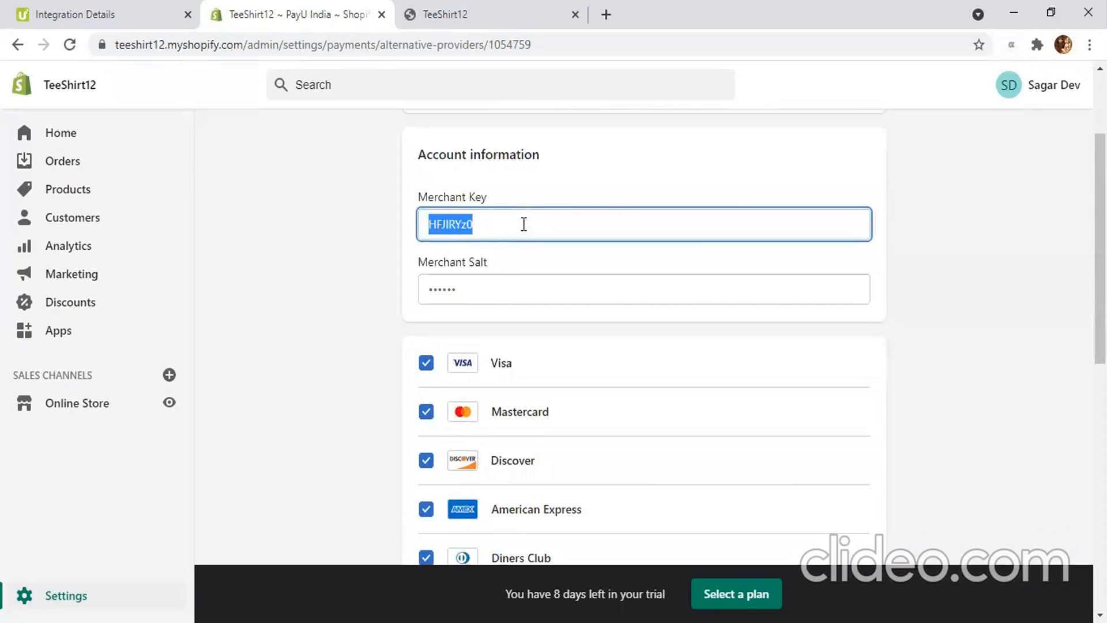
key("BackSpace")
left_click(493, 294)
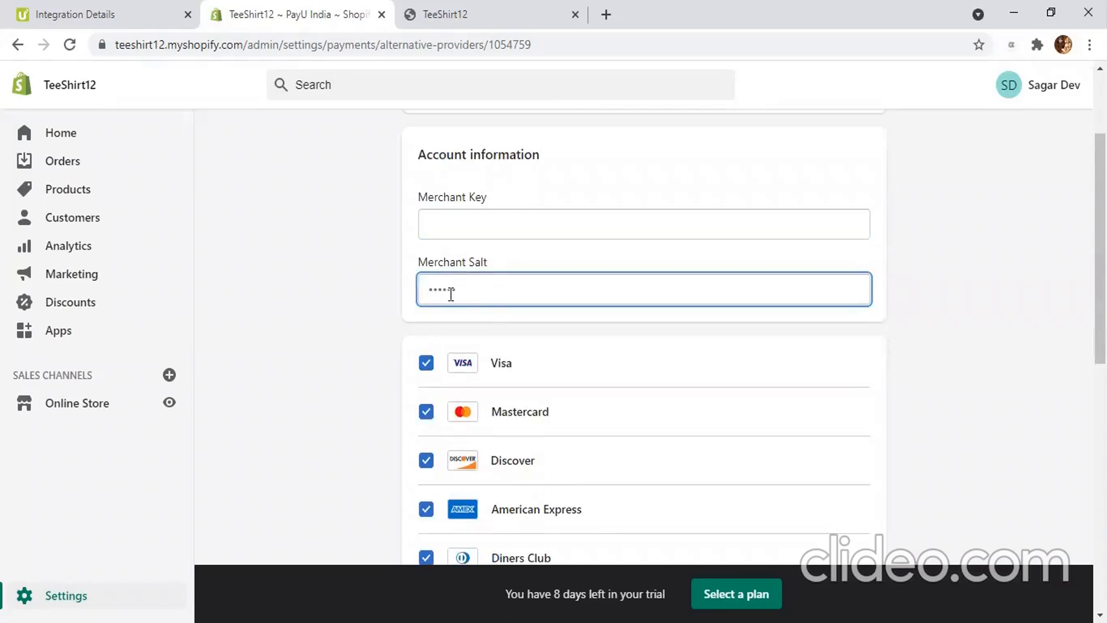
Step: Look over the storefront's home page down to the footer and return to the PayU India settings
left_click(503, 1)
scroll(467, 140, "down", 10)
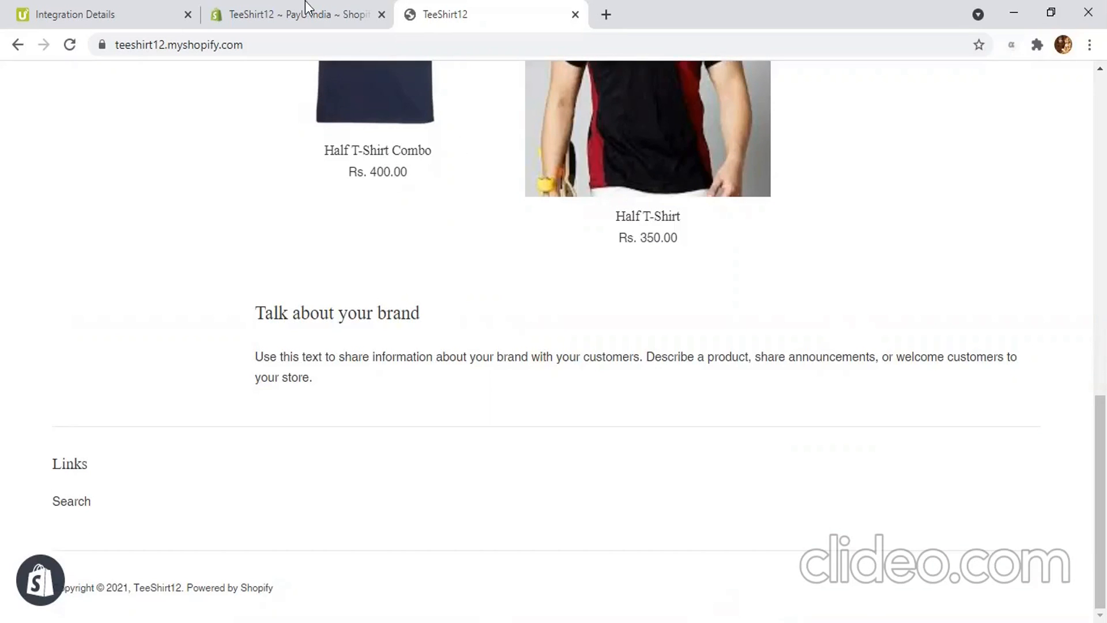
key("ctrl+shift+Tab")
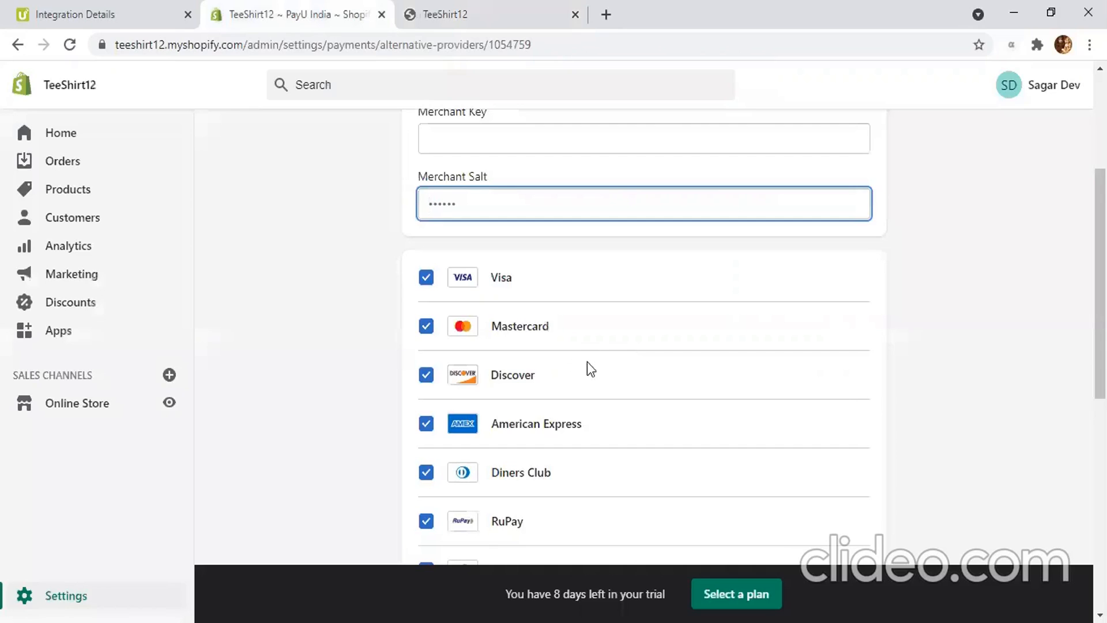
scroll(681, 403, "down", 9)
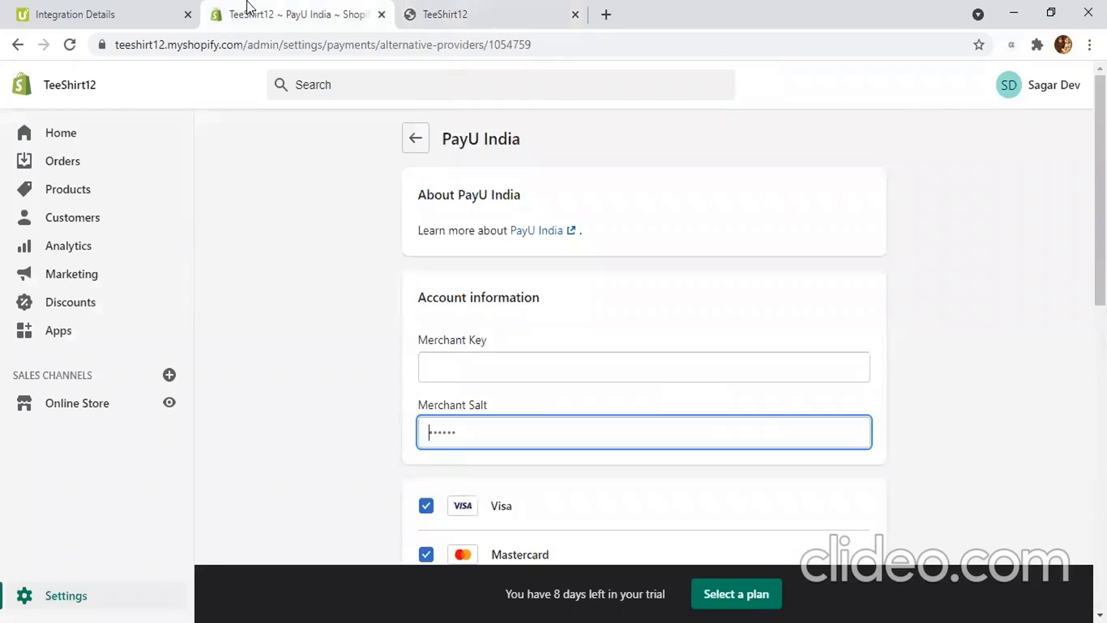
Step: Copy the Merchant Key from the PayUmoney integration details into Shopify's PayU India account information, and return to the PayUmoney page
key("ctrl+shift+Tab")
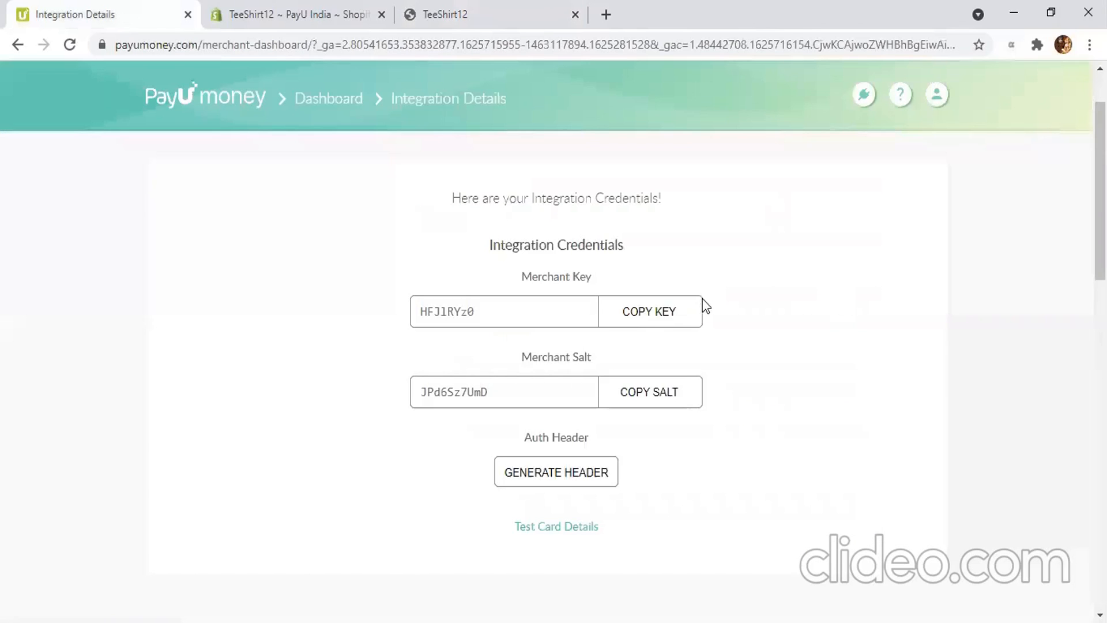
left_click(650, 318)
left_click(339, 11)
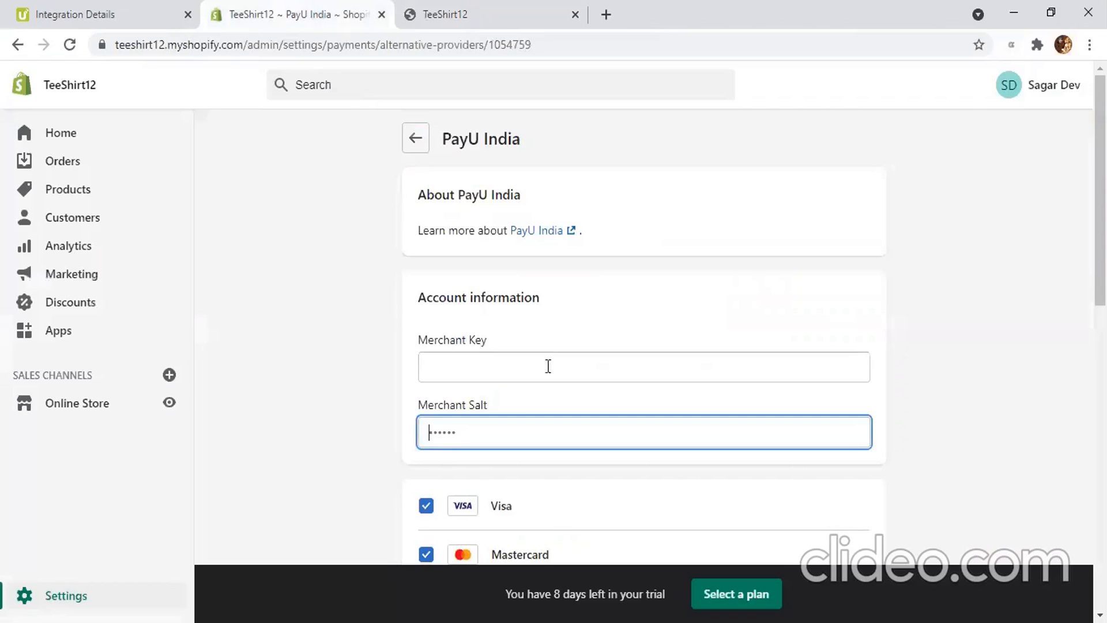
left_click(503, 371)
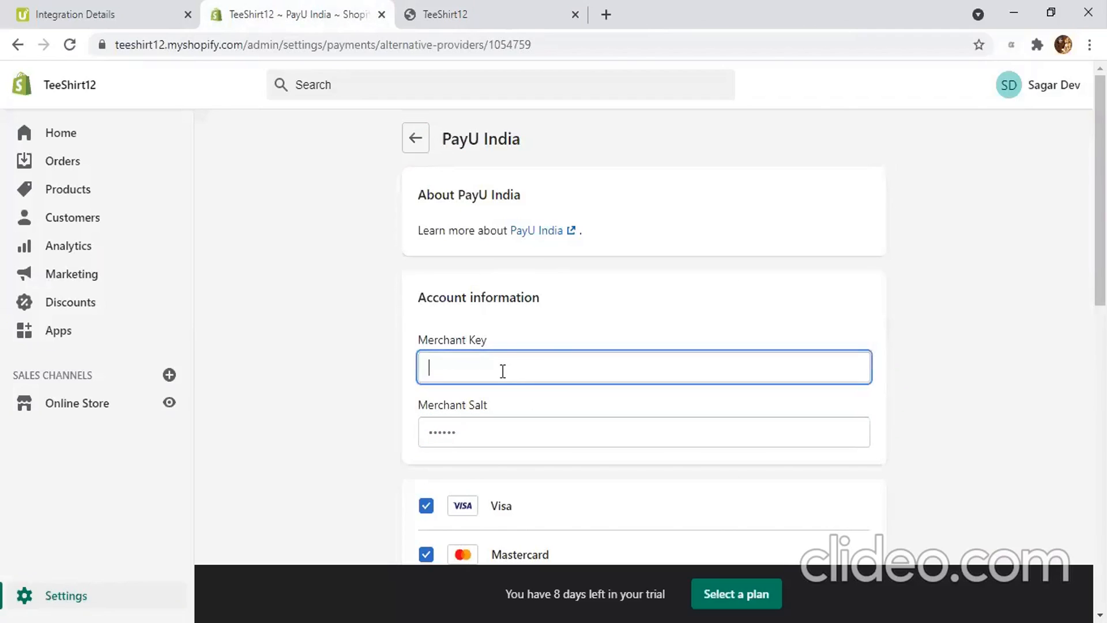
key("ctrl+v")
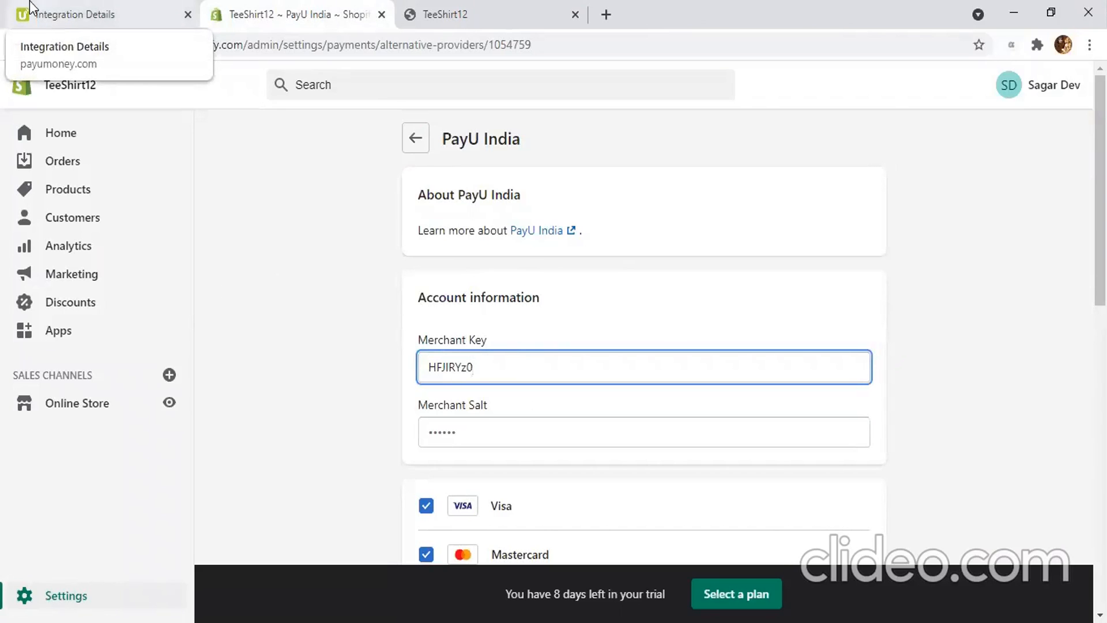
left_click(71, 5)
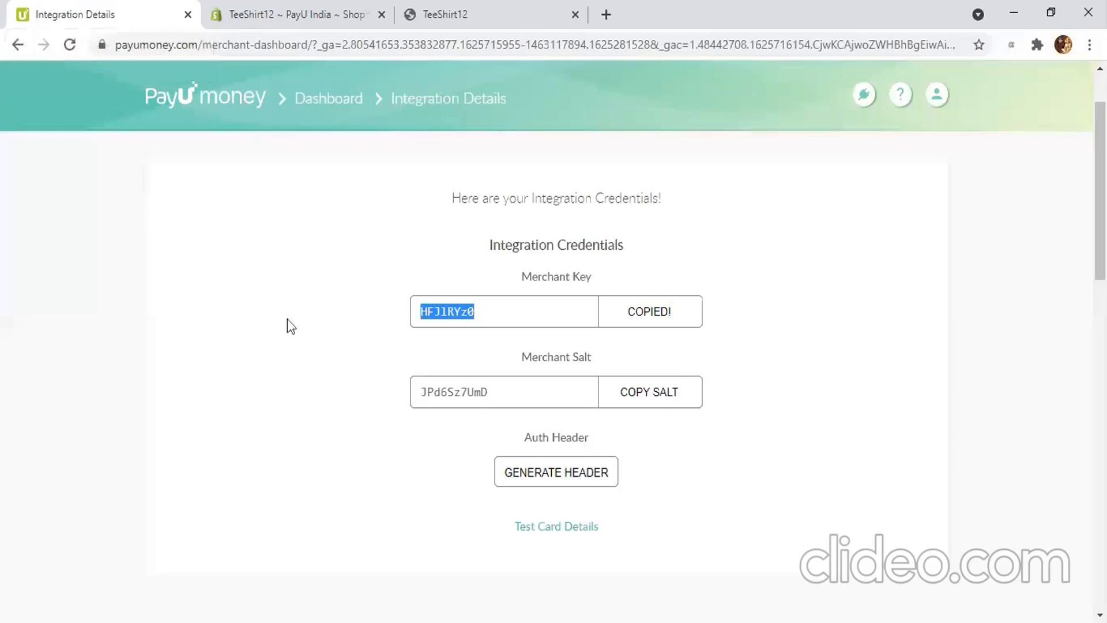
left_click(289, 351)
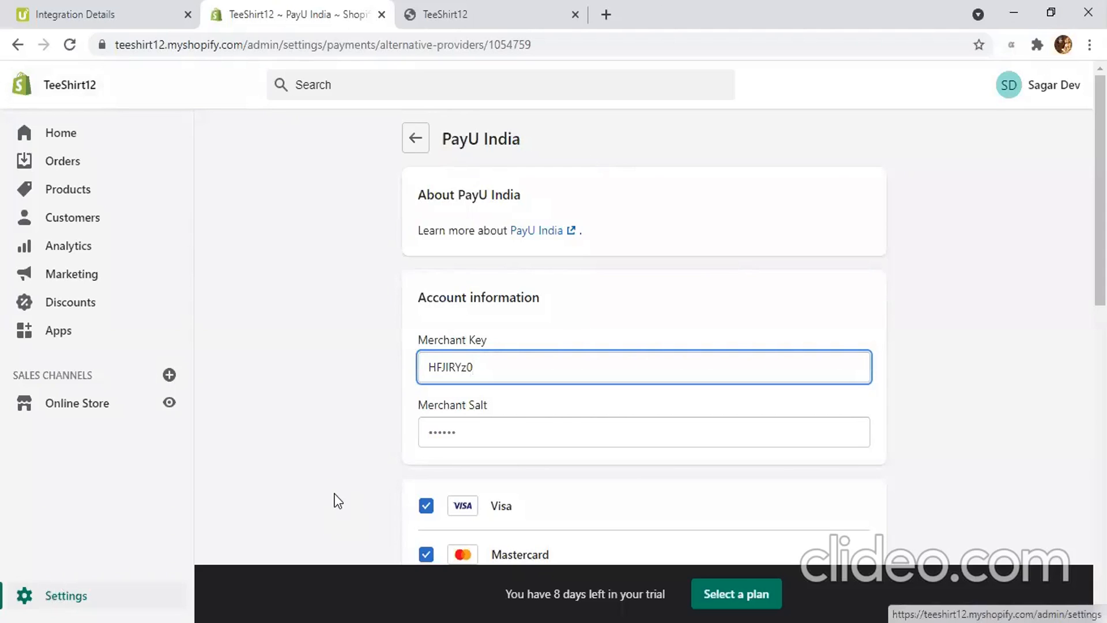
Step: Go back to the Payments settings and reopen PayU India from the alternative payment providers
left_click(421, 138)
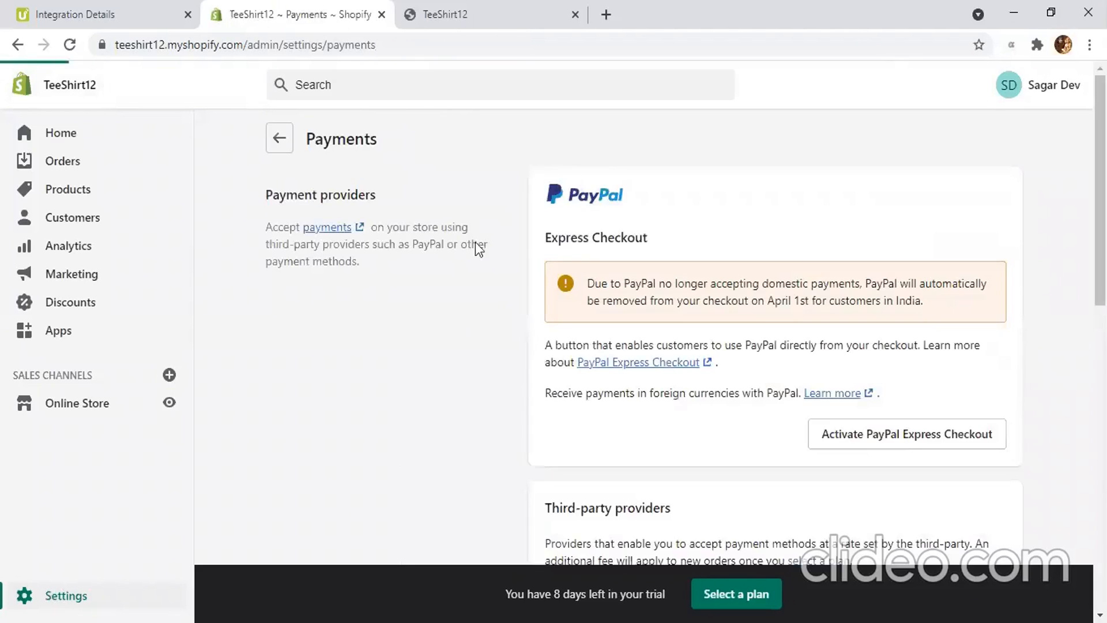
scroll(618, 235, "down", 7)
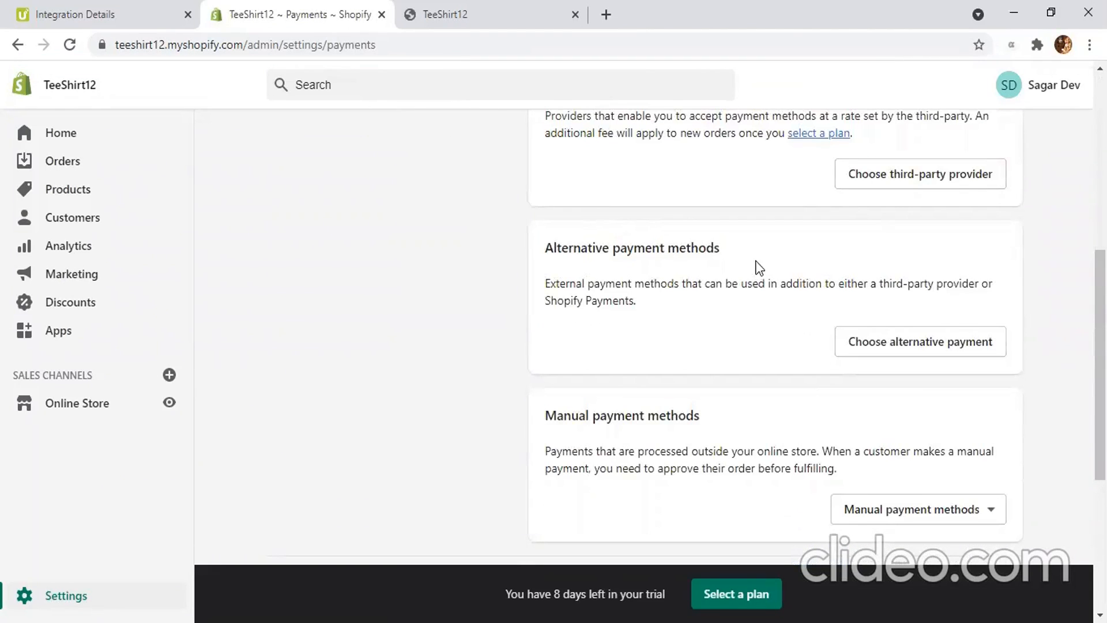
left_click(907, 344)
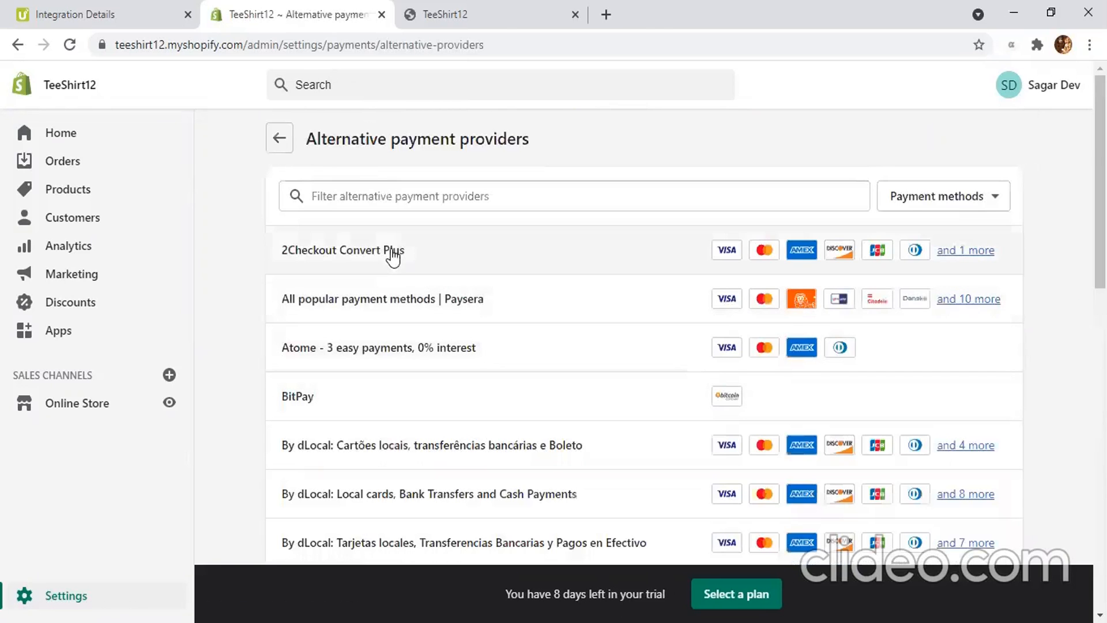
scroll(390, 253, "down", 5)
scroll(390, 257, "down", 10)
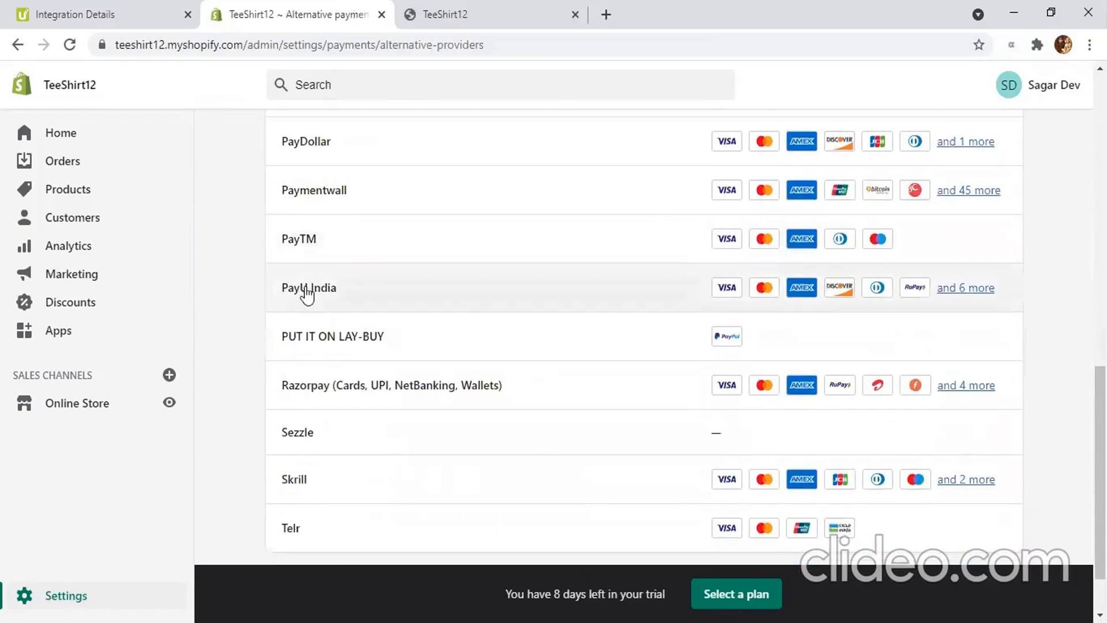
left_click(307, 293)
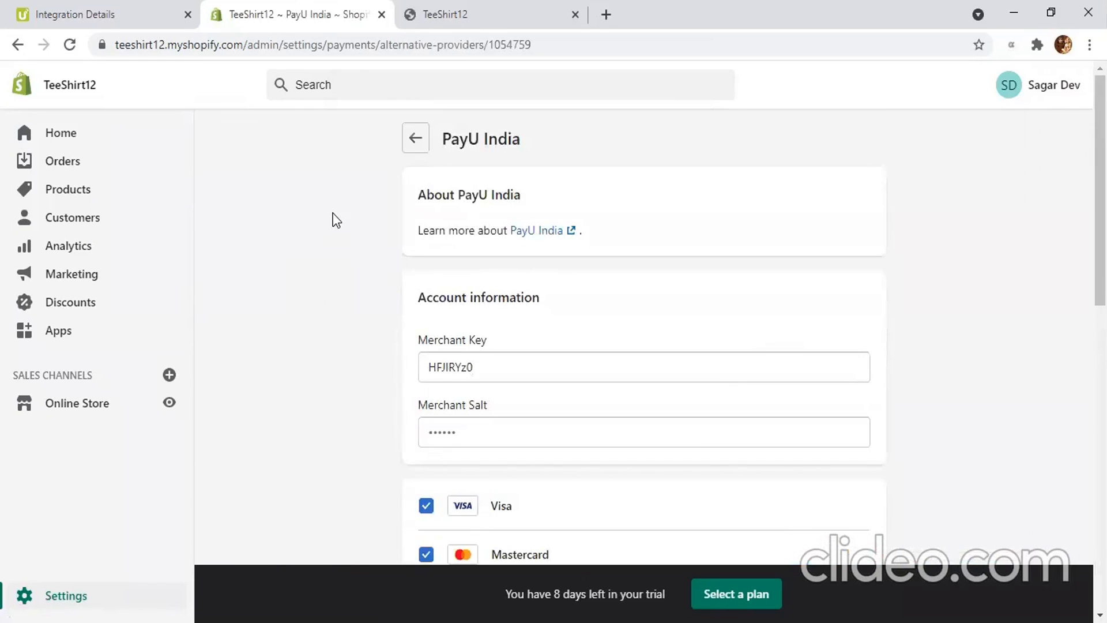
scroll(333, 214, "down", 2)
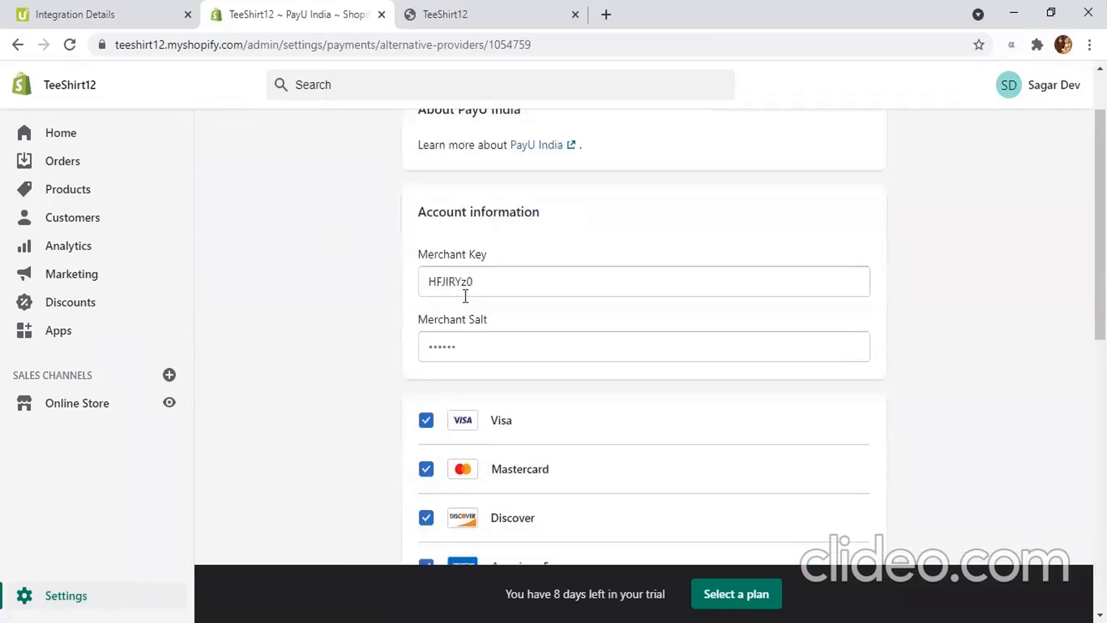
left_click(496, 287)
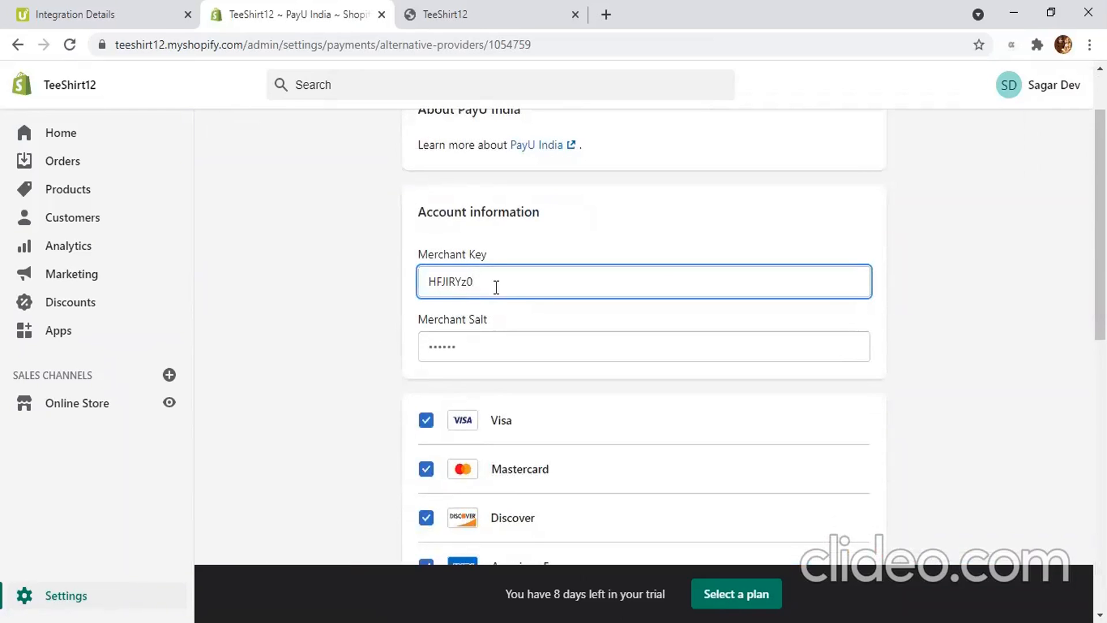
left_click(485, 349)
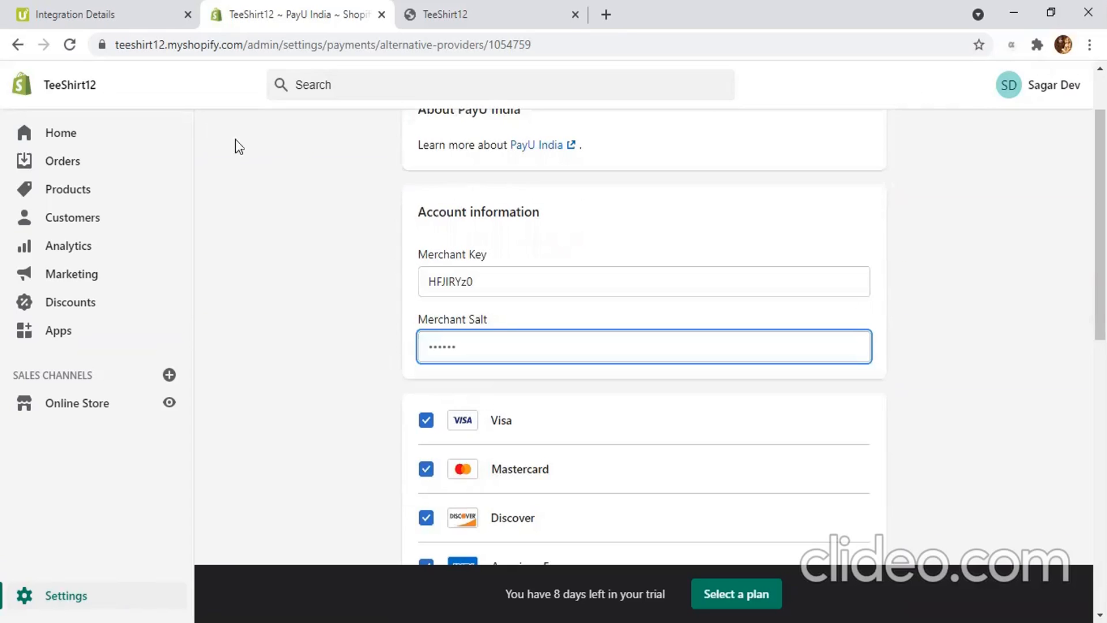
Step: Replace the Merchant Key in the PayU India settings with the one copied from the PayUmoney integration credentials
left_click(68, 7)
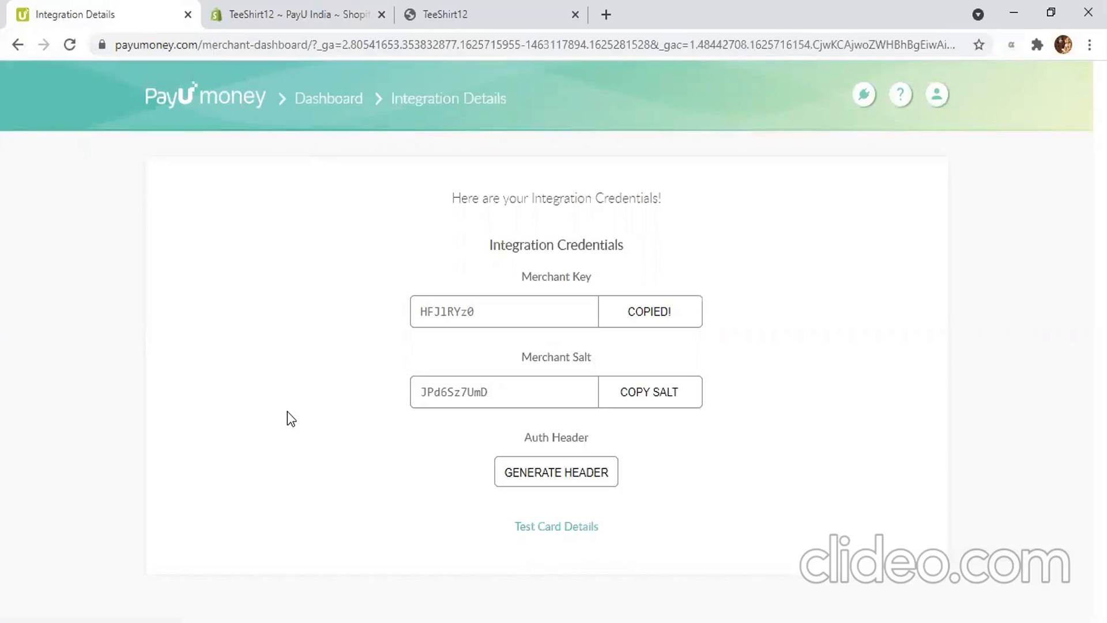
double_click(494, 310)
key("ctrl+c")
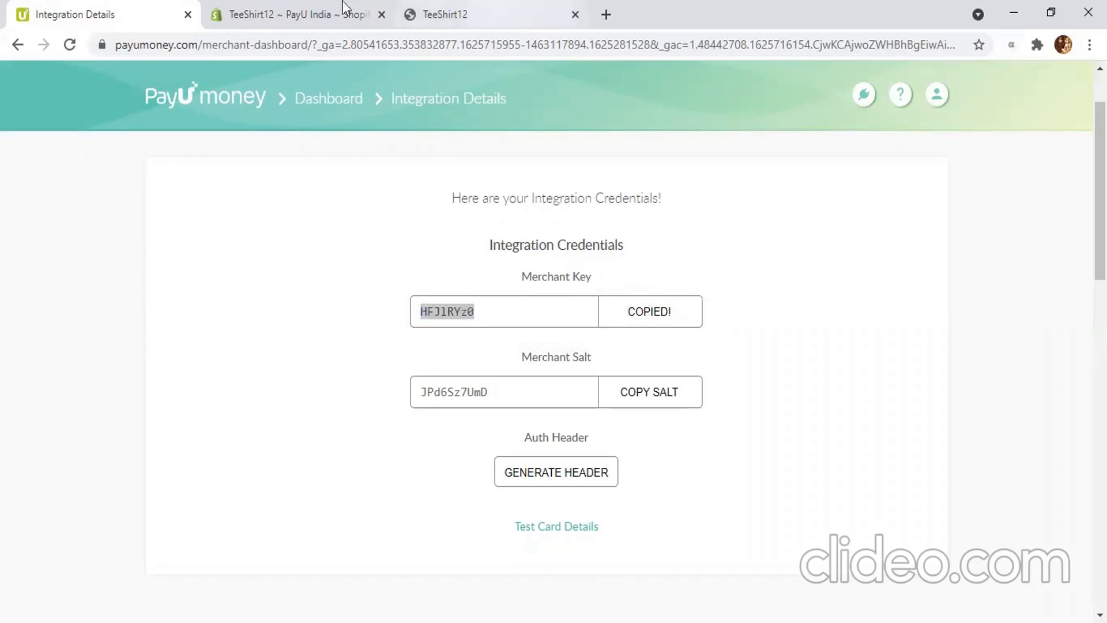
left_click(320, 14)
left_click(487, 352)
left_click_drag(489, 281, 379, 272)
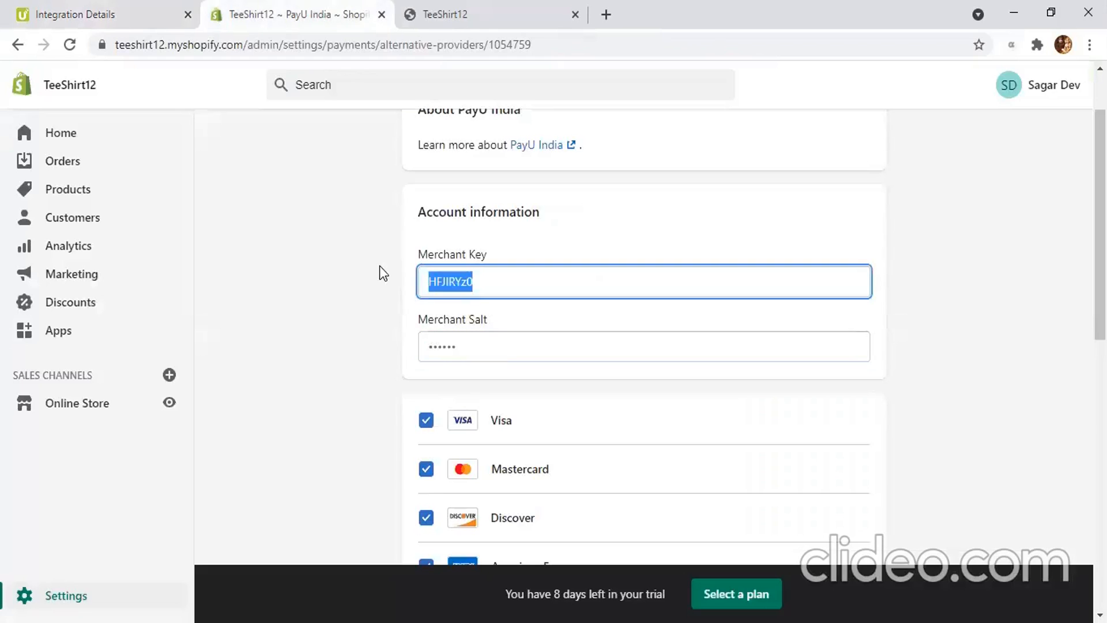
key("ctrl+v")
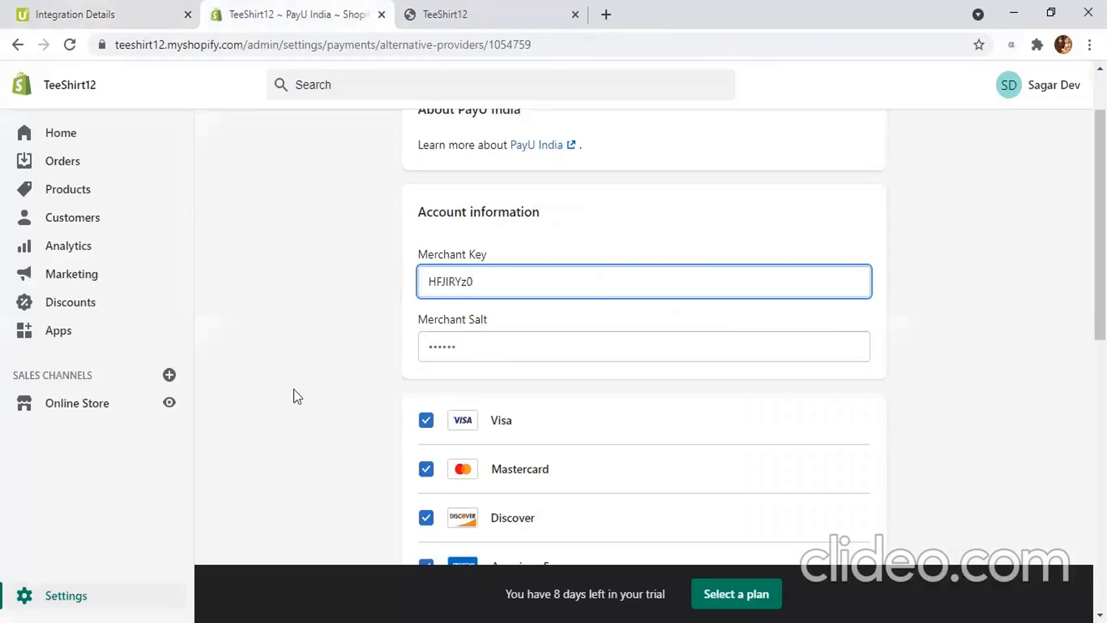
Step: Copy the Merchant Salt from the PayUmoney integration credentials and paste it into the PayU India settings in Shopify
left_click(117, 10)
left_click(651, 397)
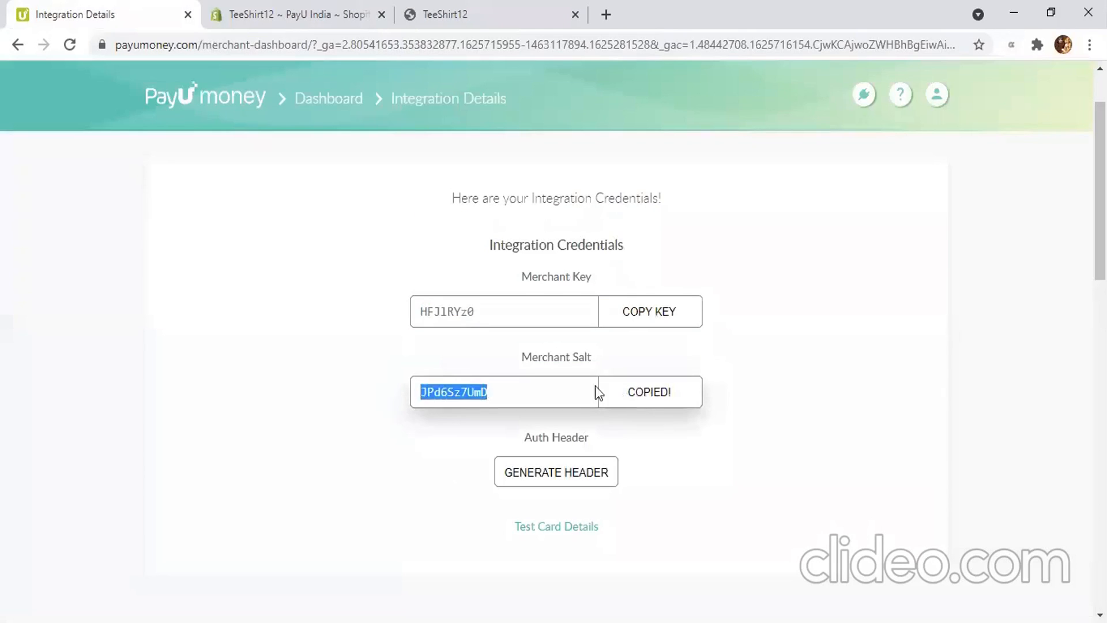
left_click(318, 7)
left_click(432, 347)
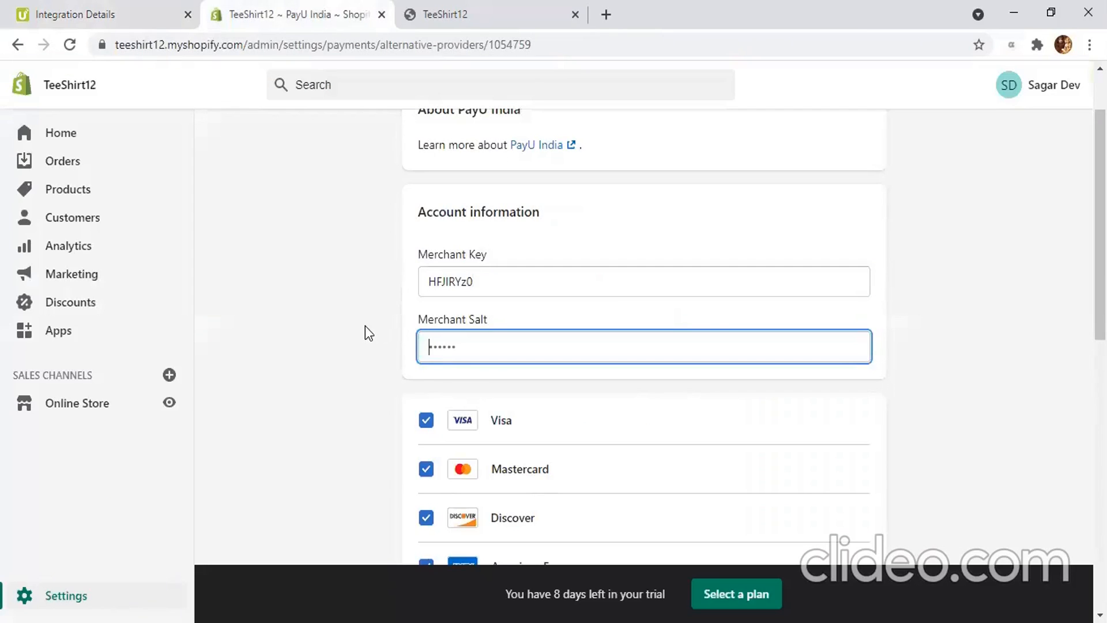
key("ctrl+v")
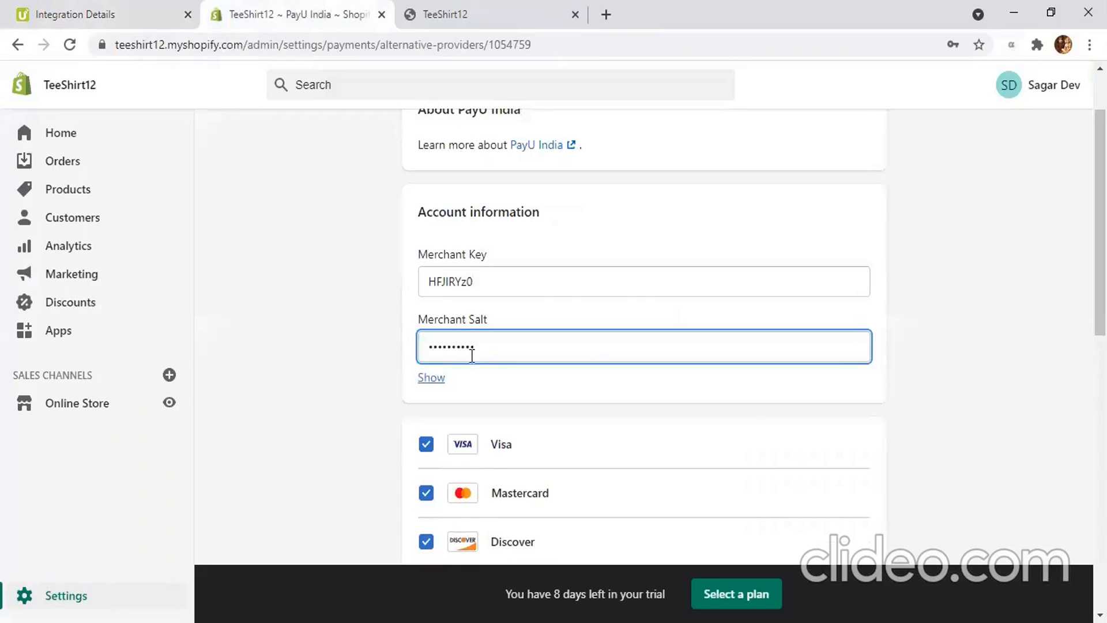
Step: Reveal the entered Merchant Salt and compare it with the PayUmoney integration credentials
left_click(431, 378)
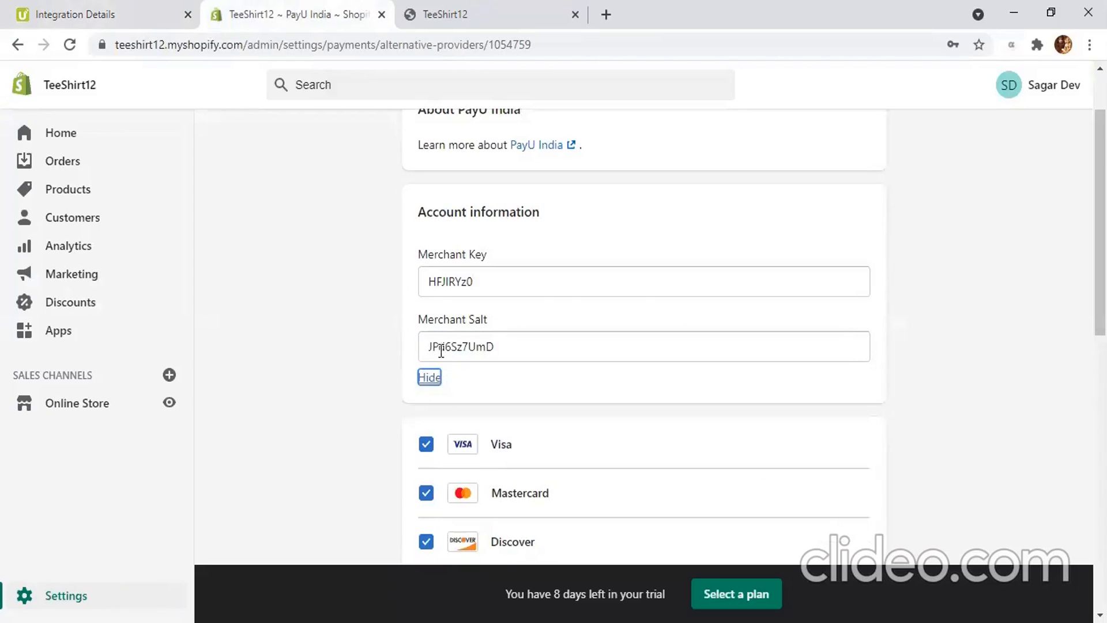
double_click(442, 347)
left_click(443, 347)
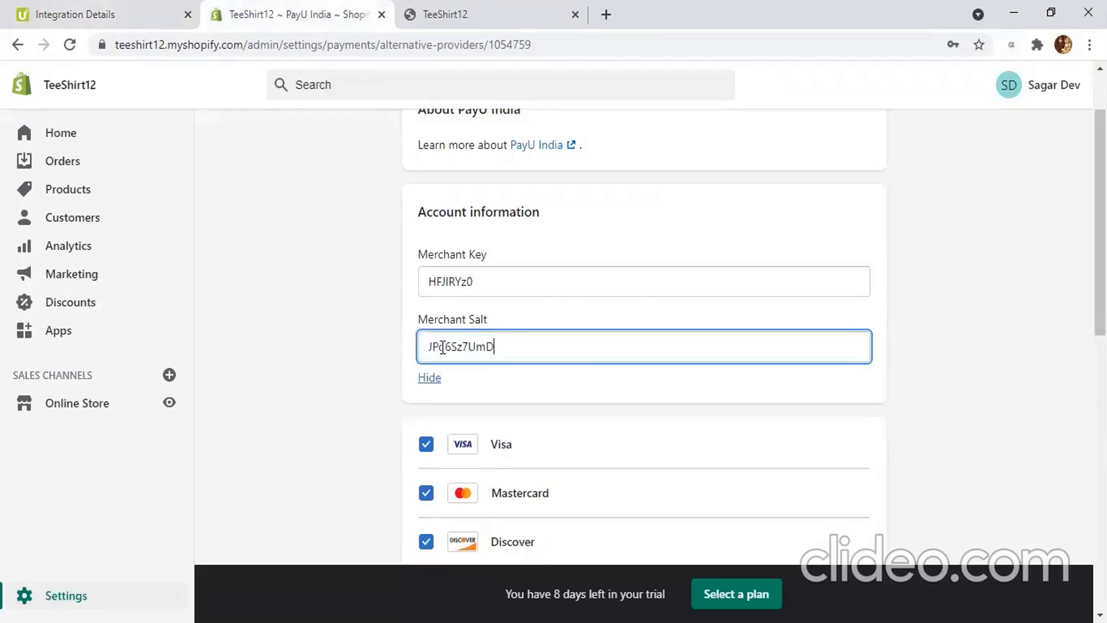
left_click(86, 1)
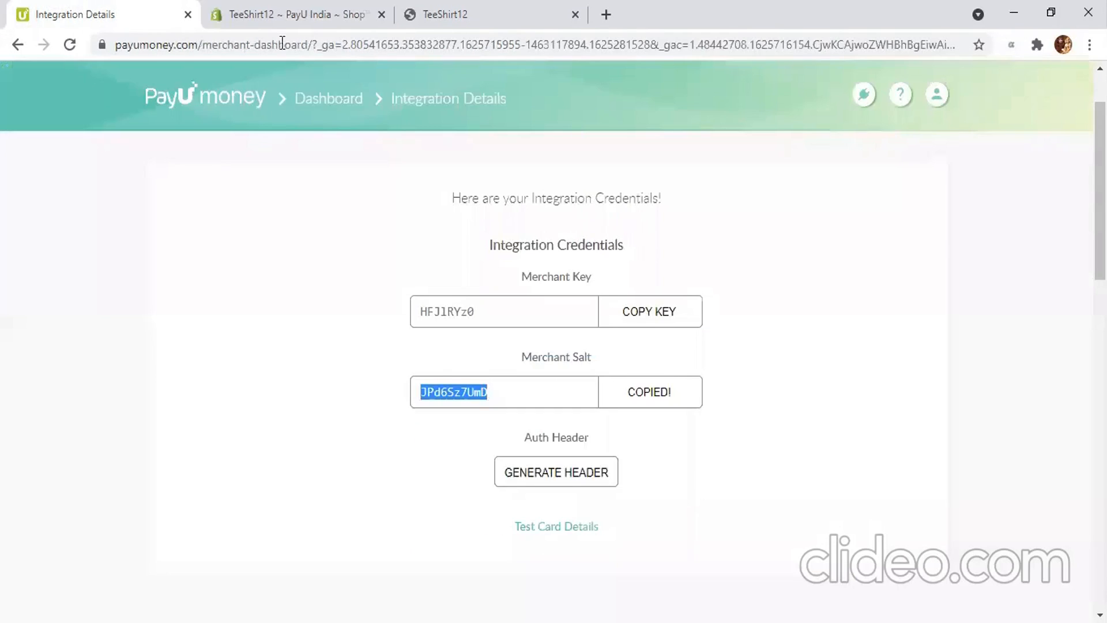
left_click(334, 9)
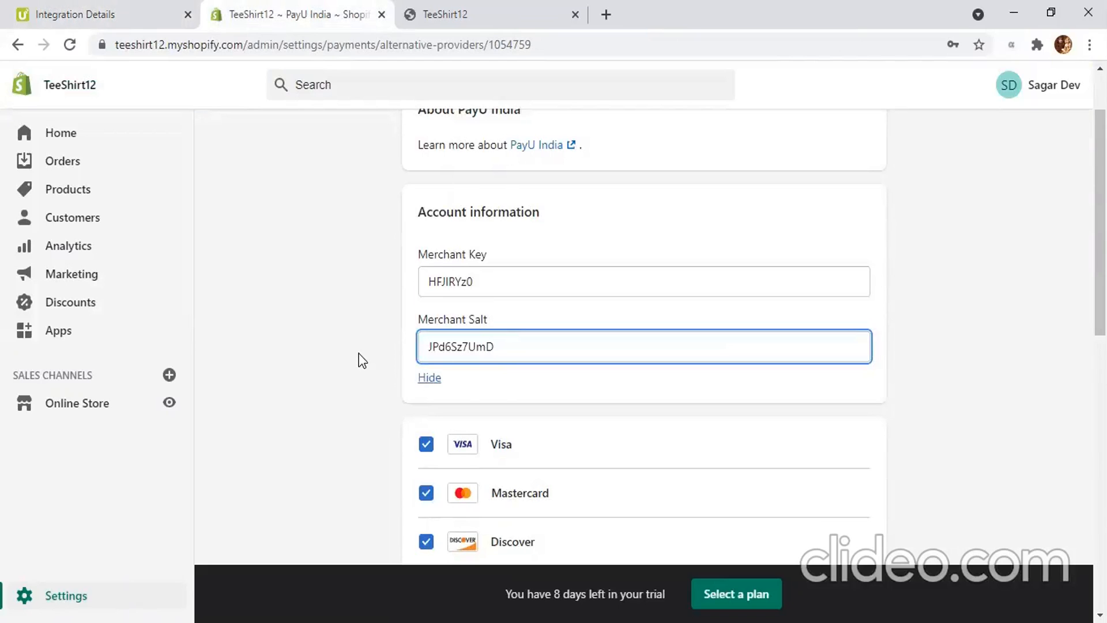
Step: Review the accepted cards and wallets in the PayU India settings, from Visa to PayZapp, keeping all of them selected
scroll(362, 360, "down", 2)
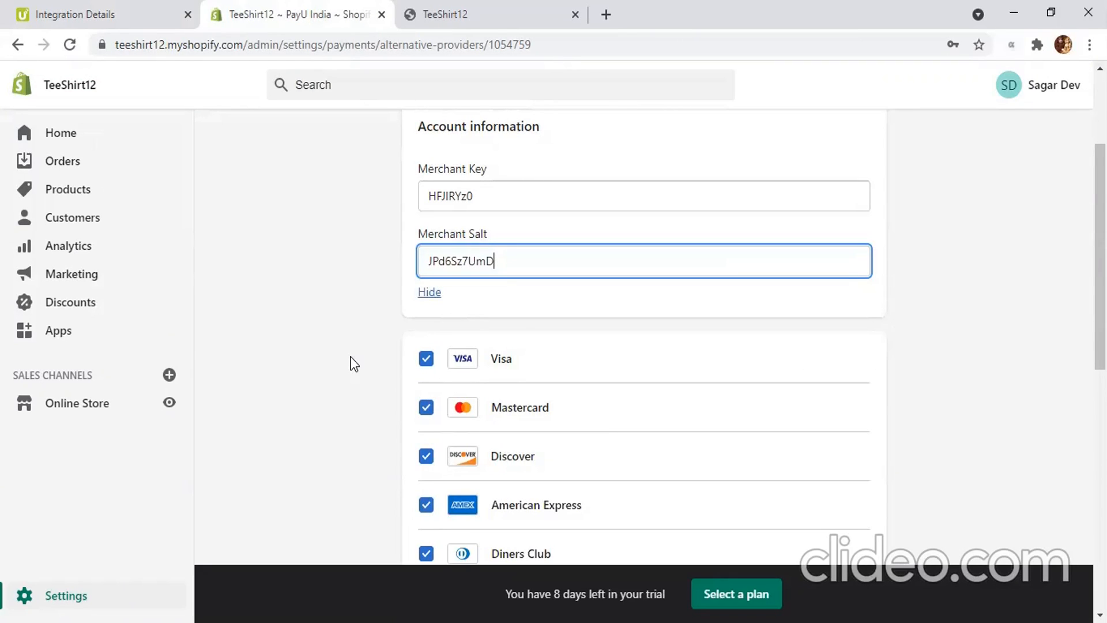
left_click(425, 360)
left_click(425, 361)
scroll(422, 364, "down", 1)
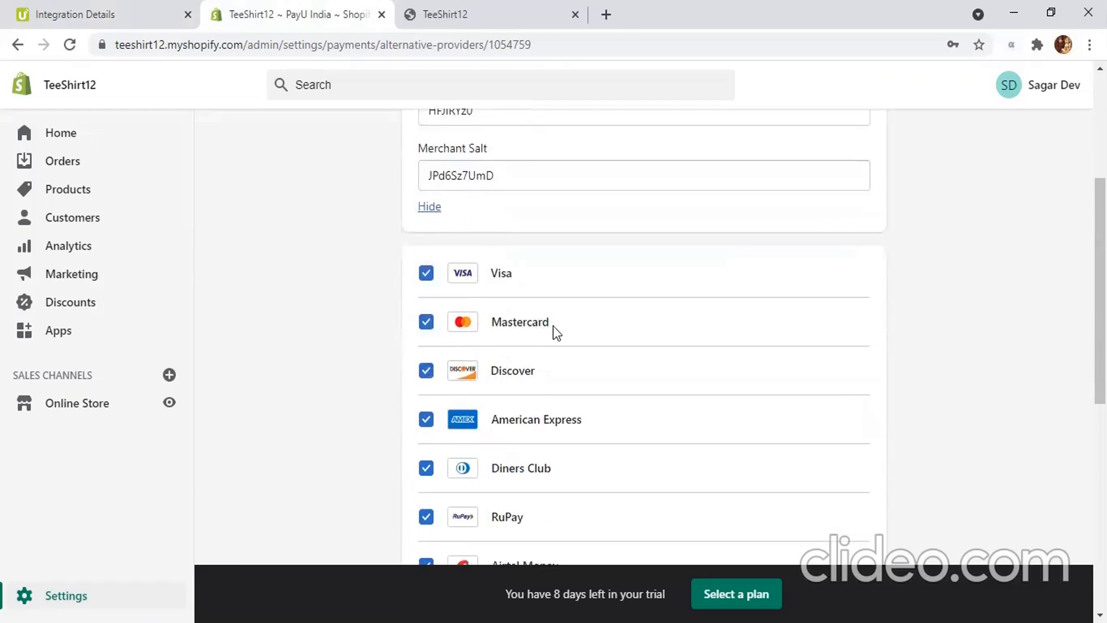
scroll(483, 341, "down", 1)
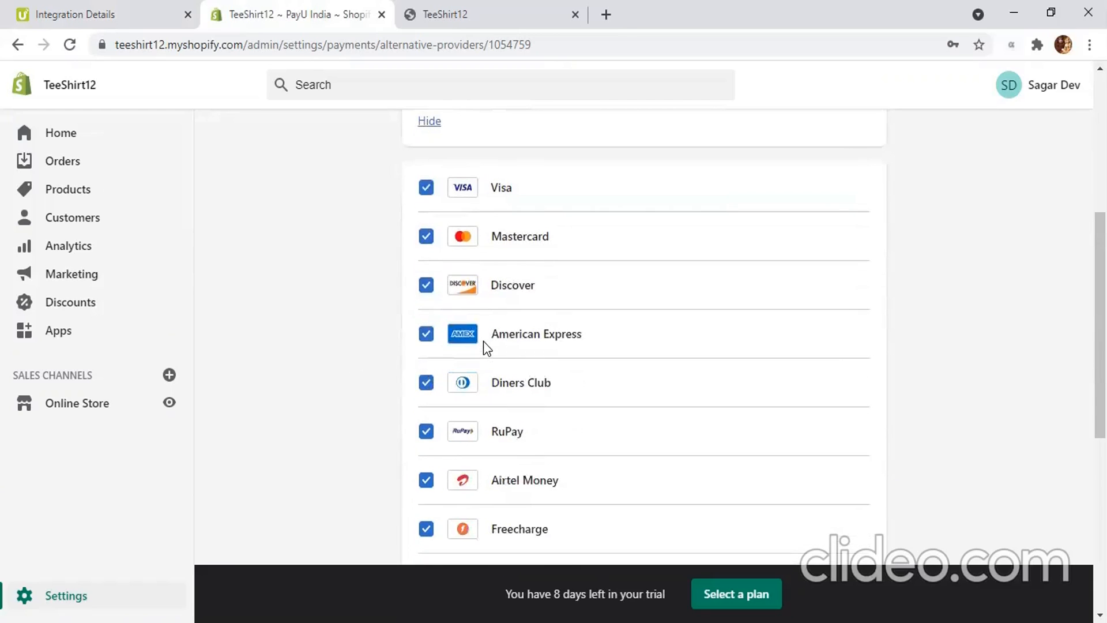
scroll(480, 348, "down", 1)
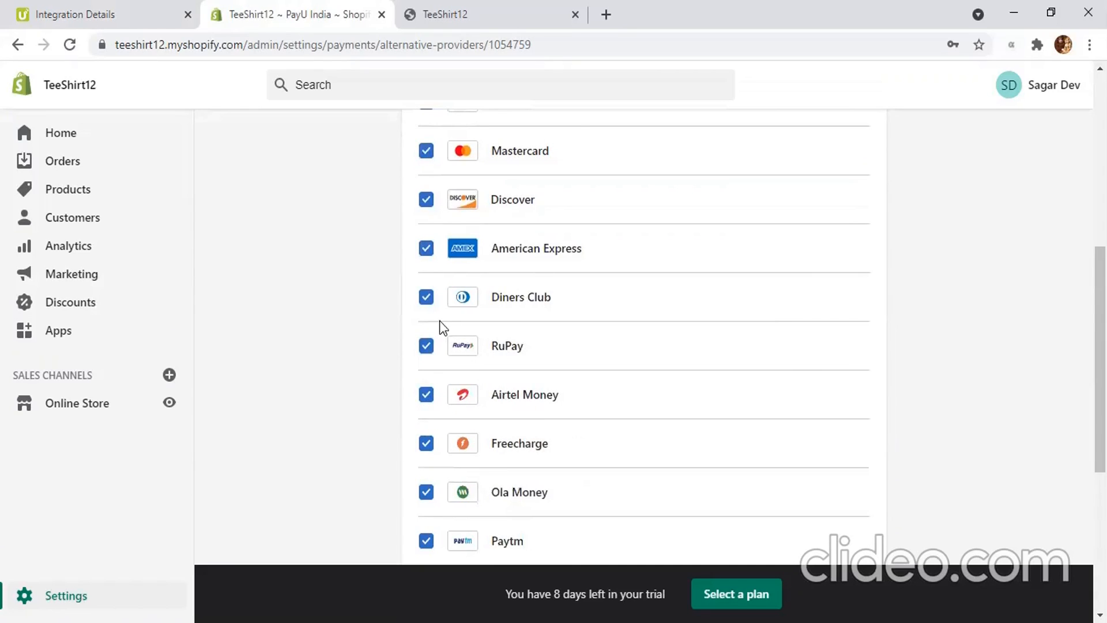
left_click(424, 306)
left_click(425, 306)
scroll(424, 310, "down", 1)
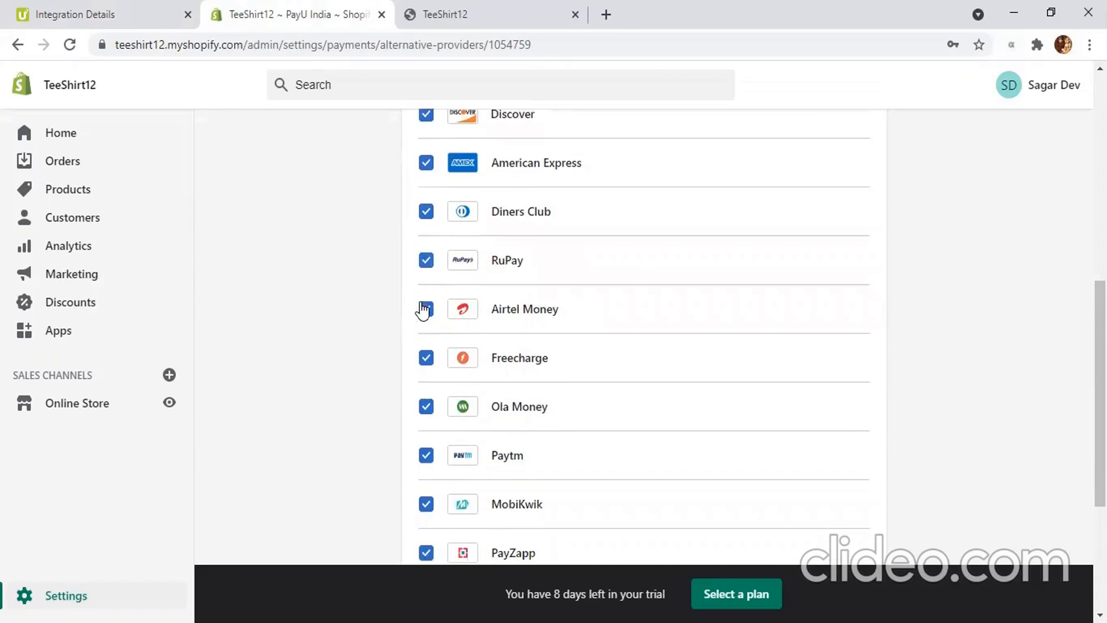
left_click(424, 309)
scroll(628, 350, "down", 3)
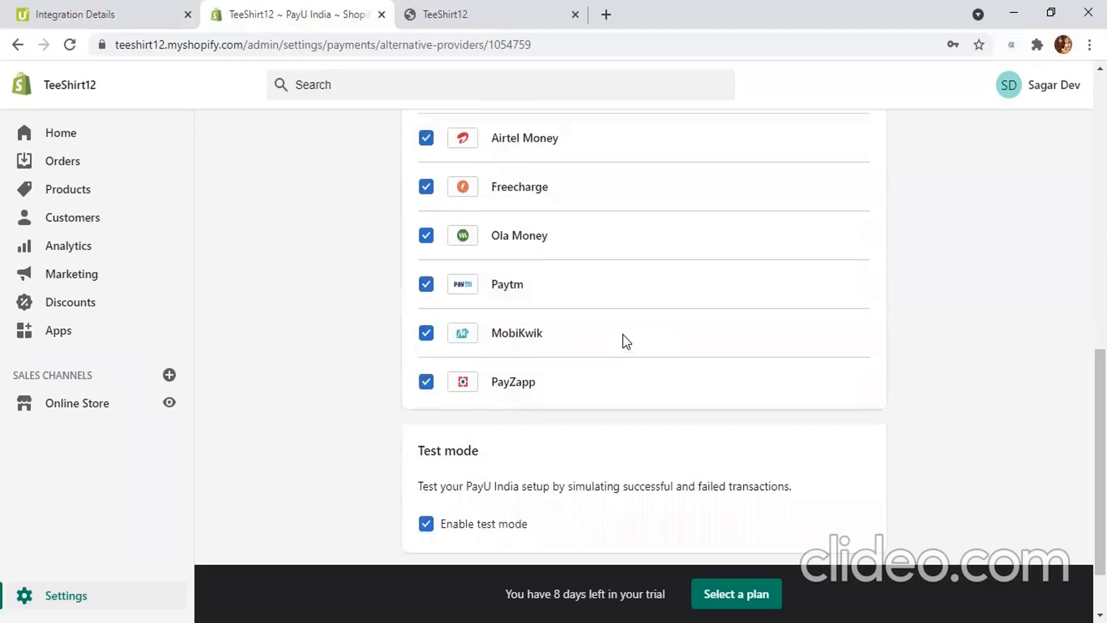
Step: Reactivate PayU India with all listed payment methods selected and test mode enabled
scroll(623, 337, "up", 2)
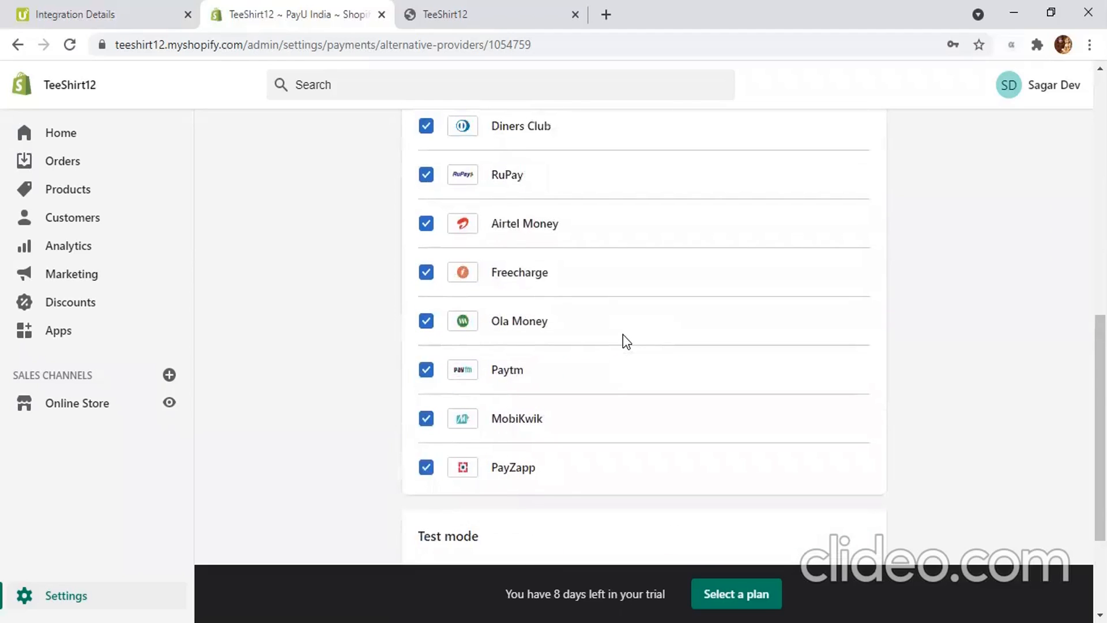
scroll(623, 338, "down", 3)
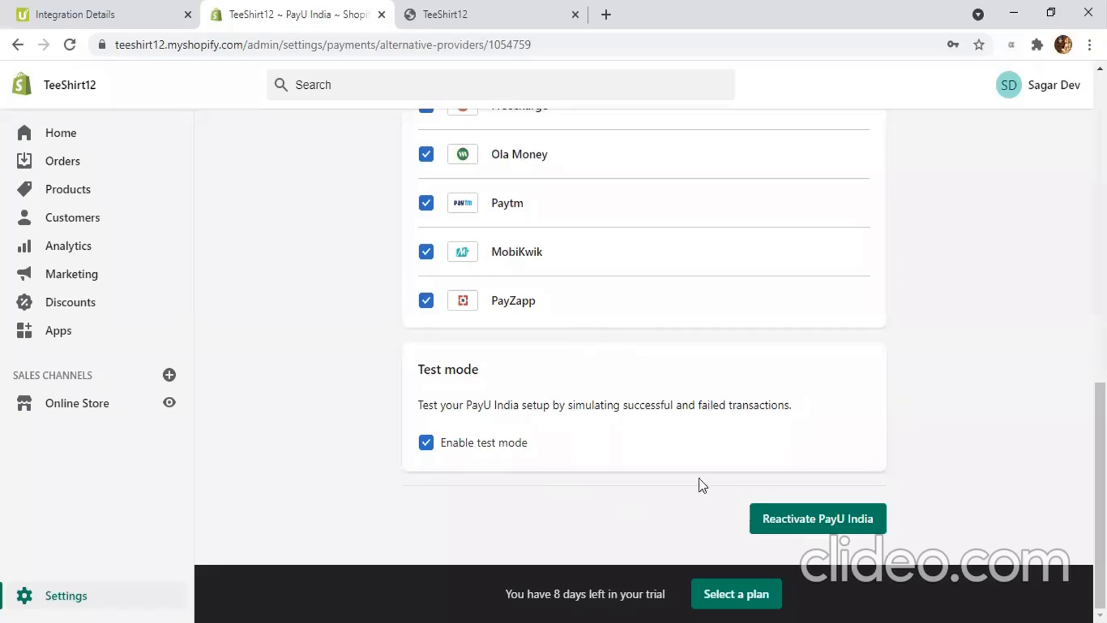
left_click(822, 522)
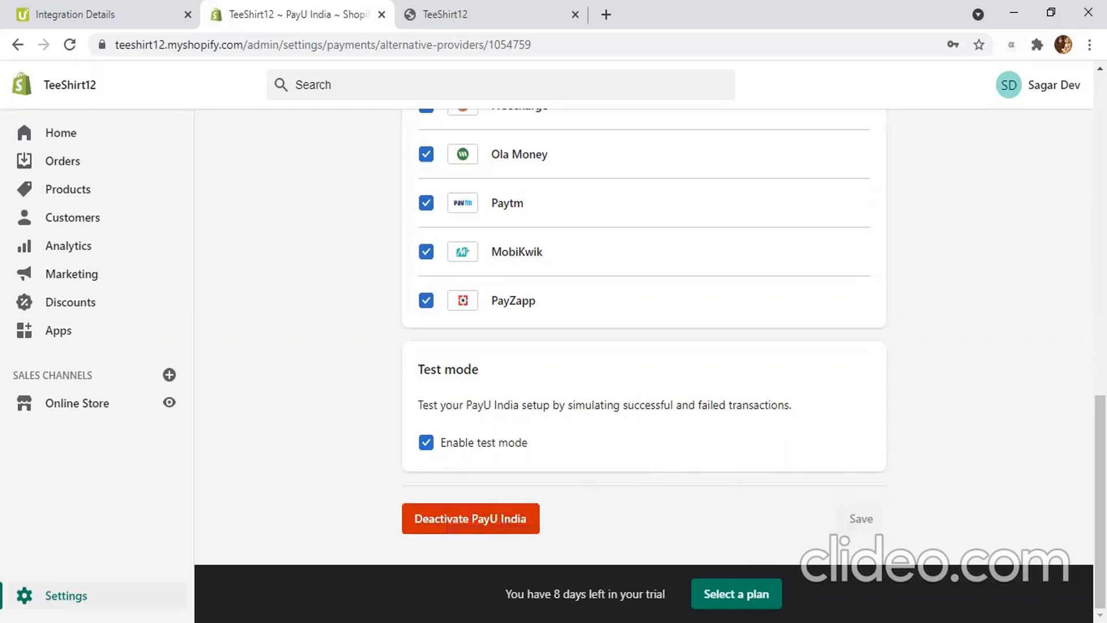
scroll(429, 267, "up", 15)
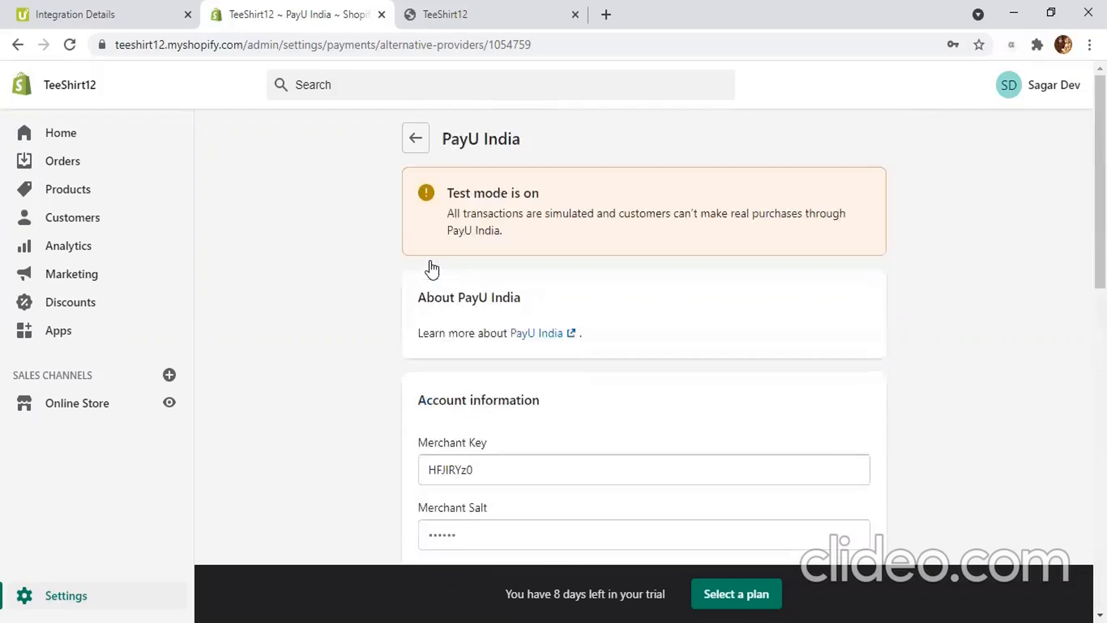
Step: View the online store, close the duplicate storefront tab, reload the home page and examine the payment method logos in the footer
left_click(169, 404)
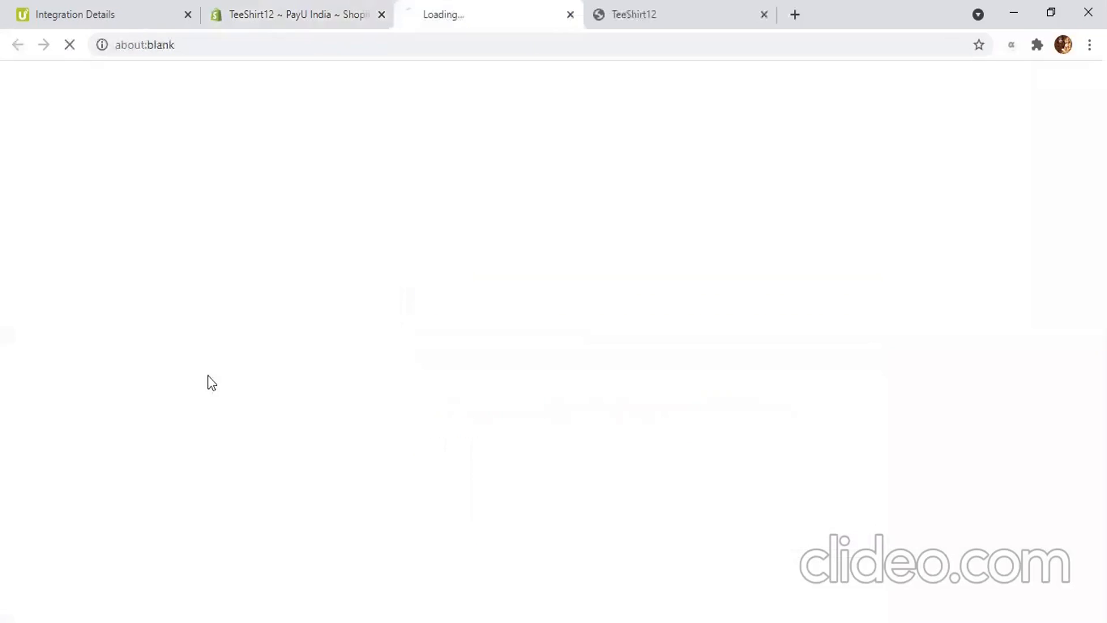
left_click(769, 14)
scroll(473, 372, "down", 12)
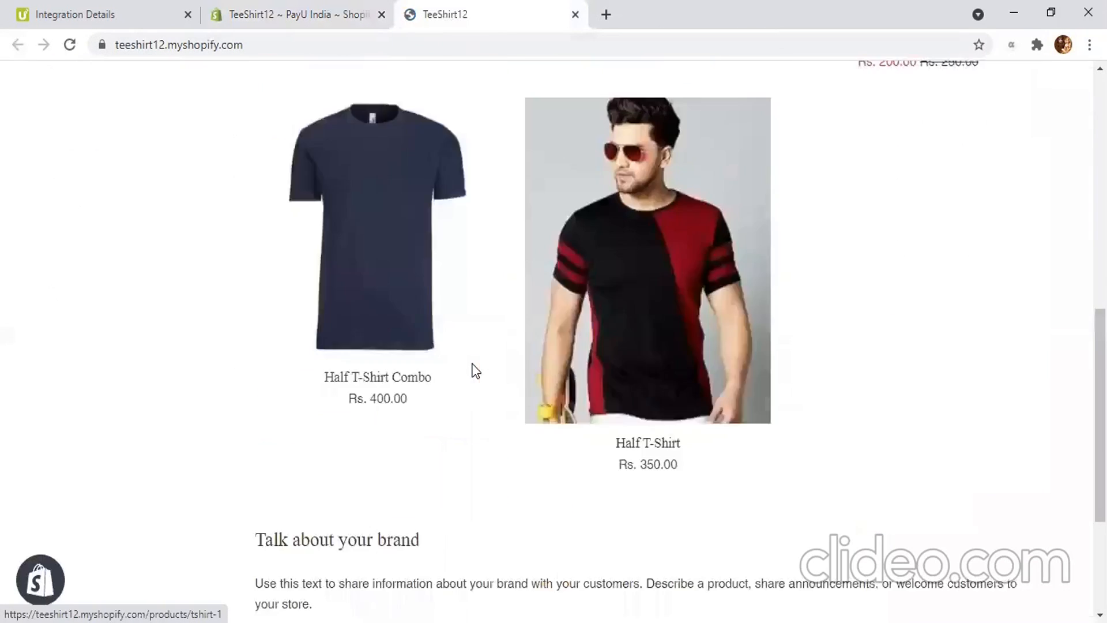
scroll(59, 178, "up", 12)
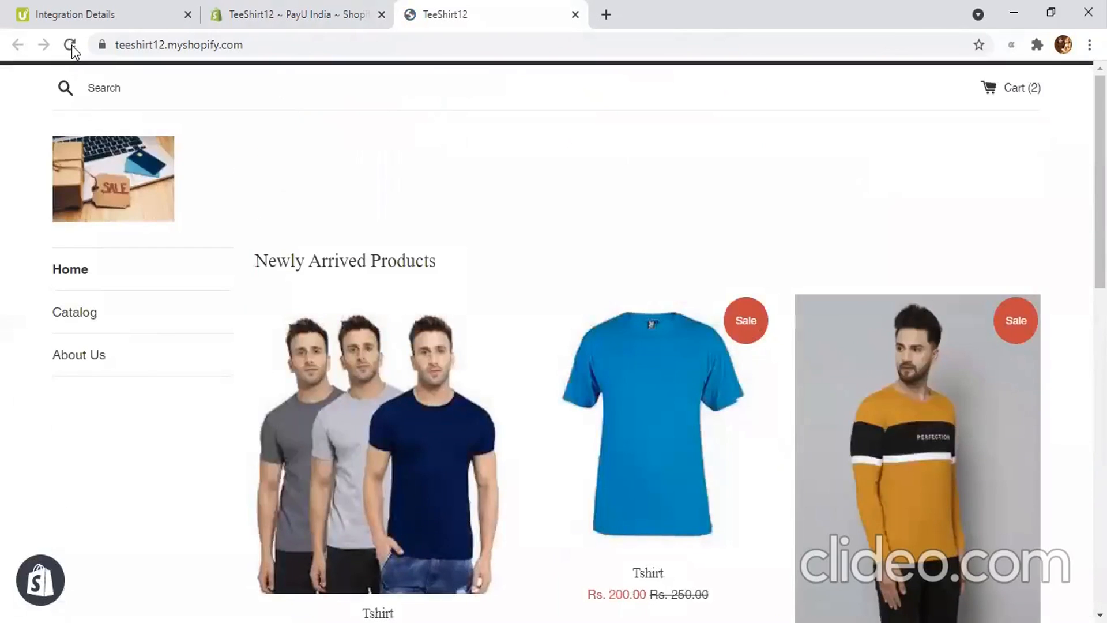
left_click(70, 45)
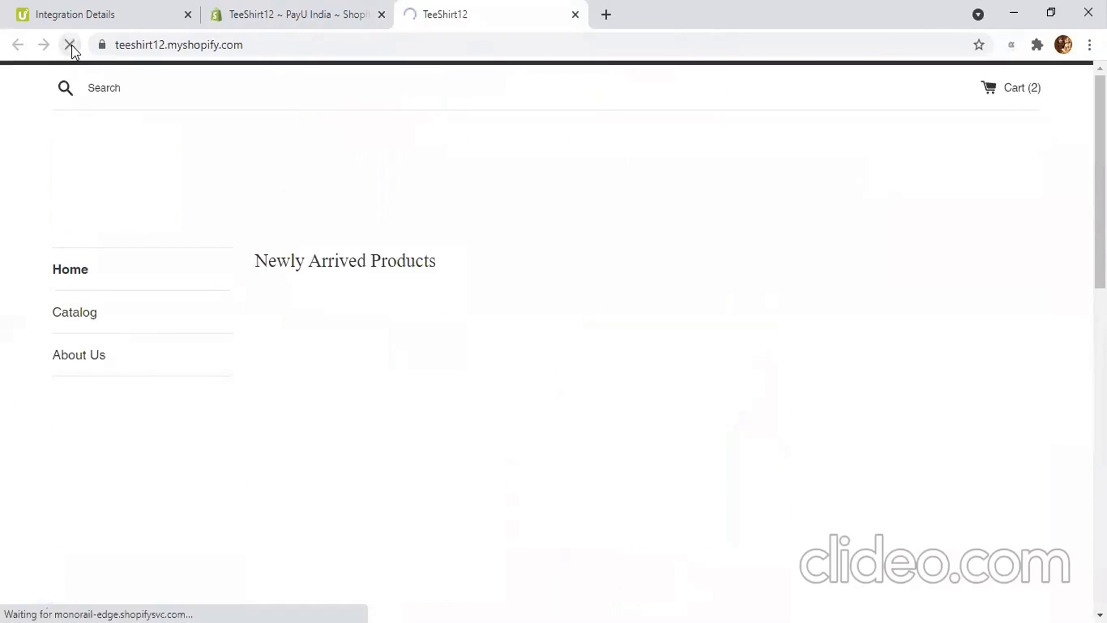
scroll(510, 201, "down", 12)
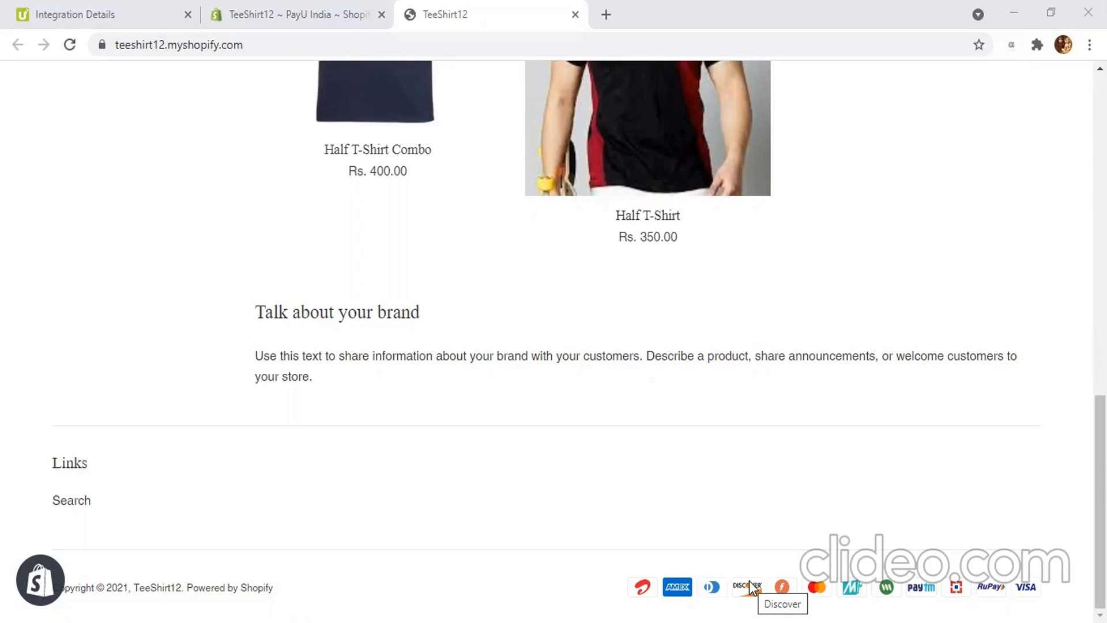
scroll(749, 581, "up", 15)
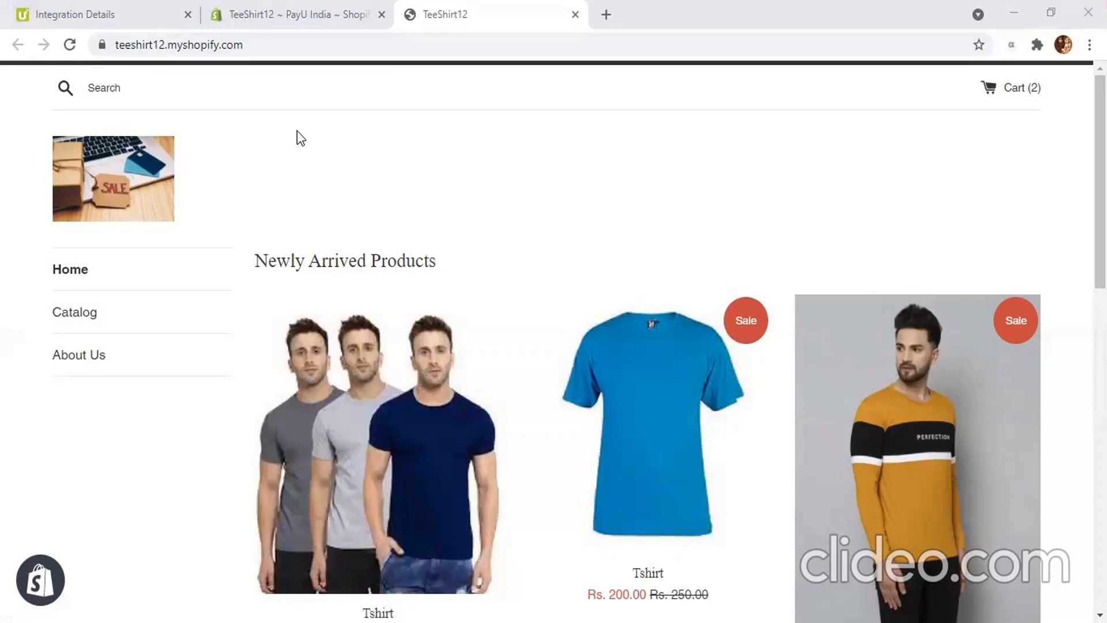
scroll(591, 190, "down", 3)
scroll(592, 191, "up", 3)
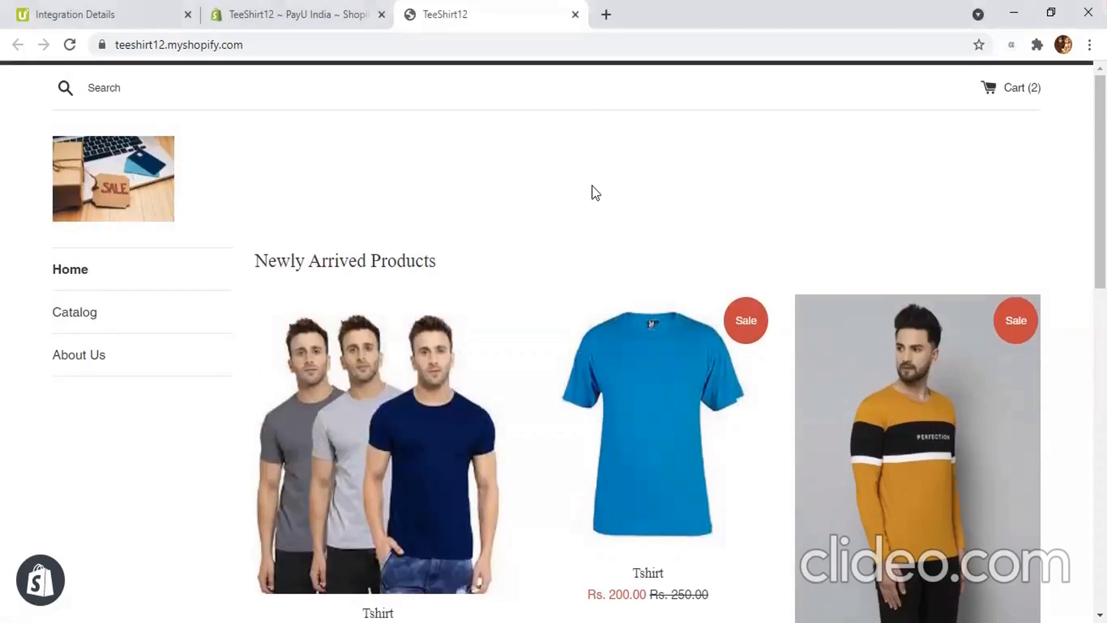
Step: Open the shopping cart containing the Tshirt and Half T-Shirt and try to check out
left_click(1025, 91)
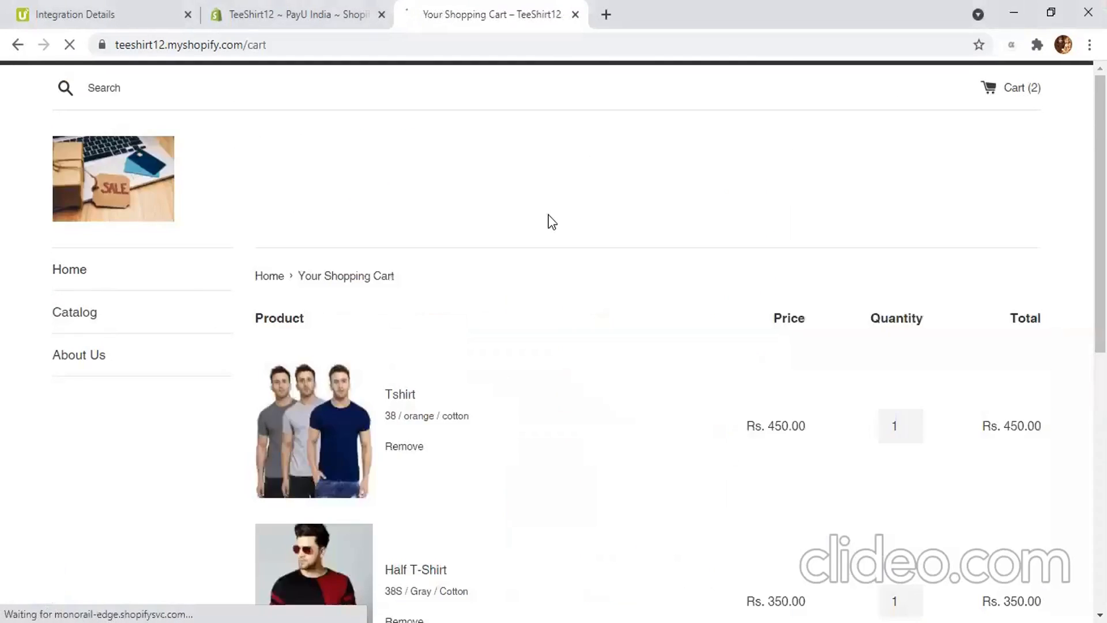
scroll(549, 220, "down", 4)
scroll(548, 219, "down", 2)
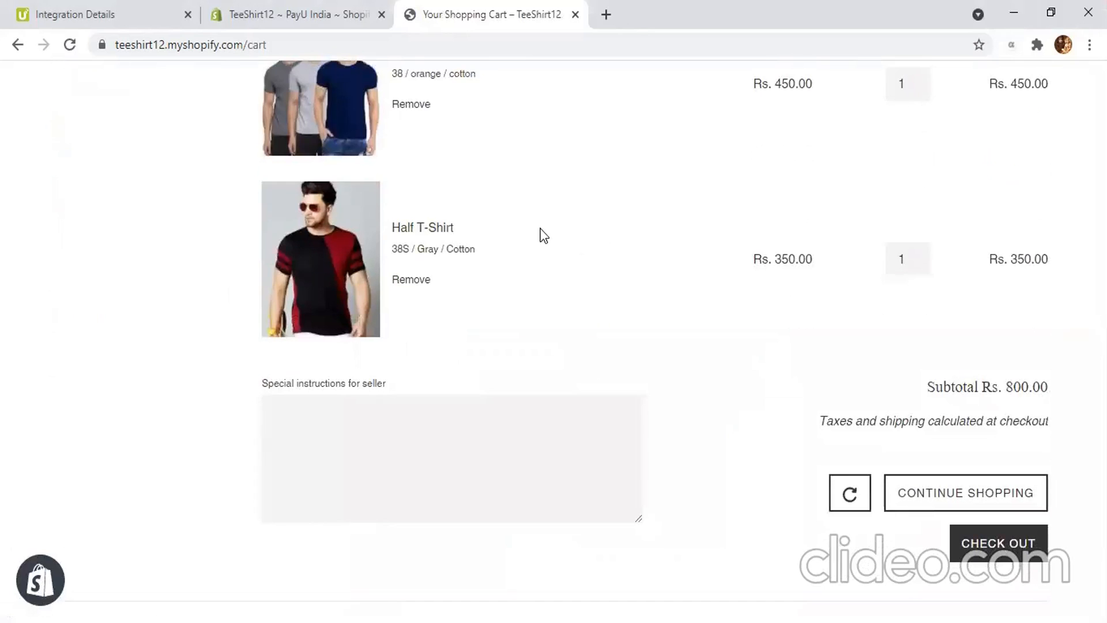
scroll(537, 277, "down", 2)
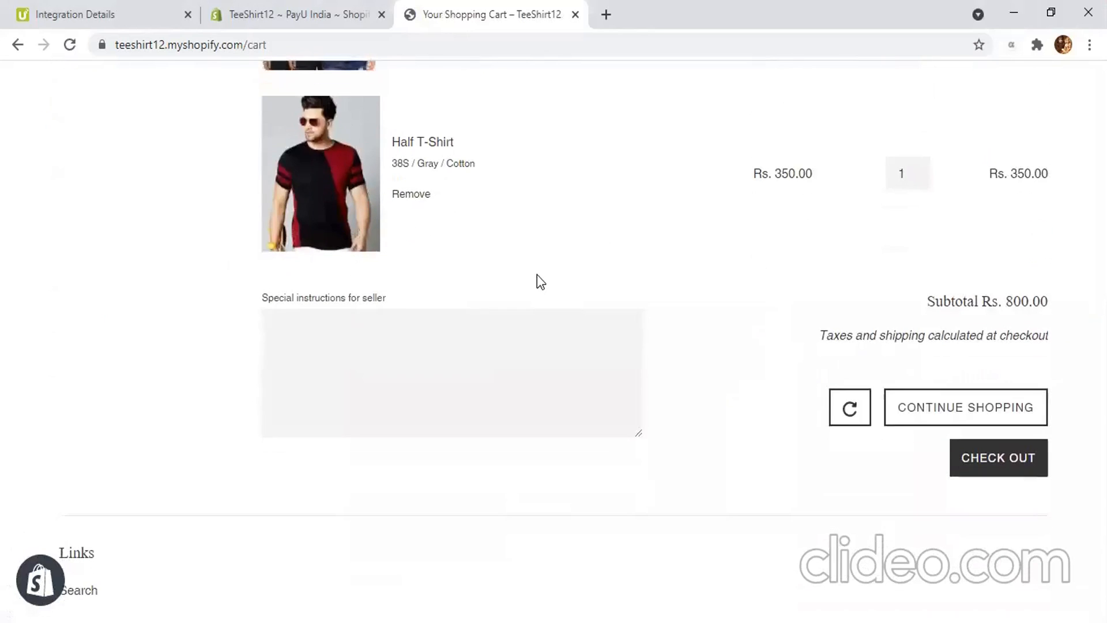
left_click(987, 459)
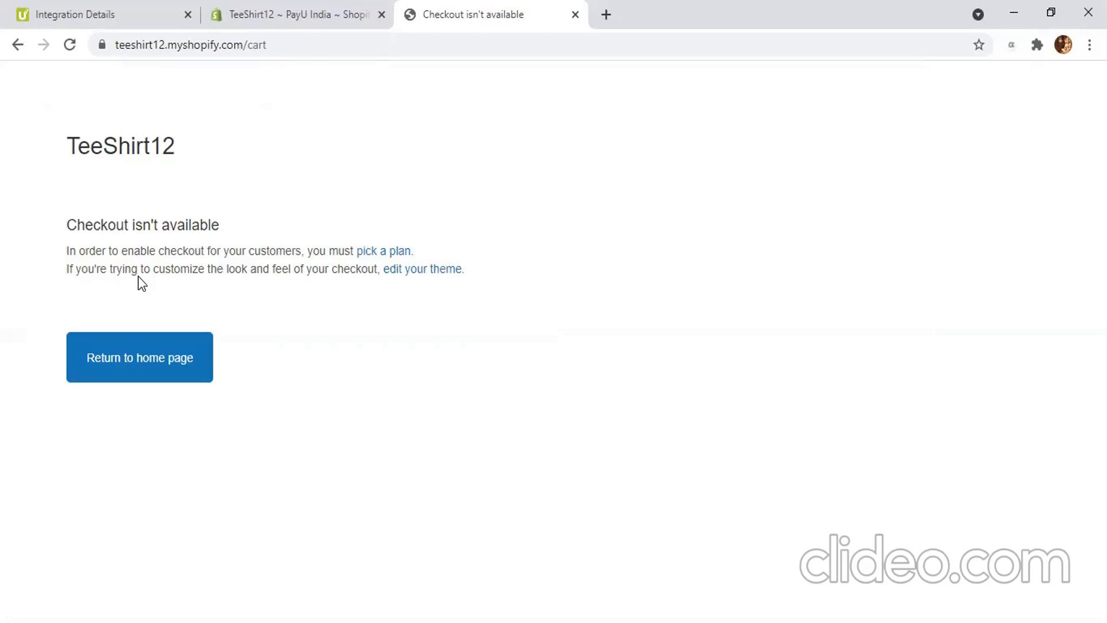
Step: Open the plan selection page from the checkout notice and compare the prices and features of the Basic, Shopify and Advanced plans
left_click(381, 253)
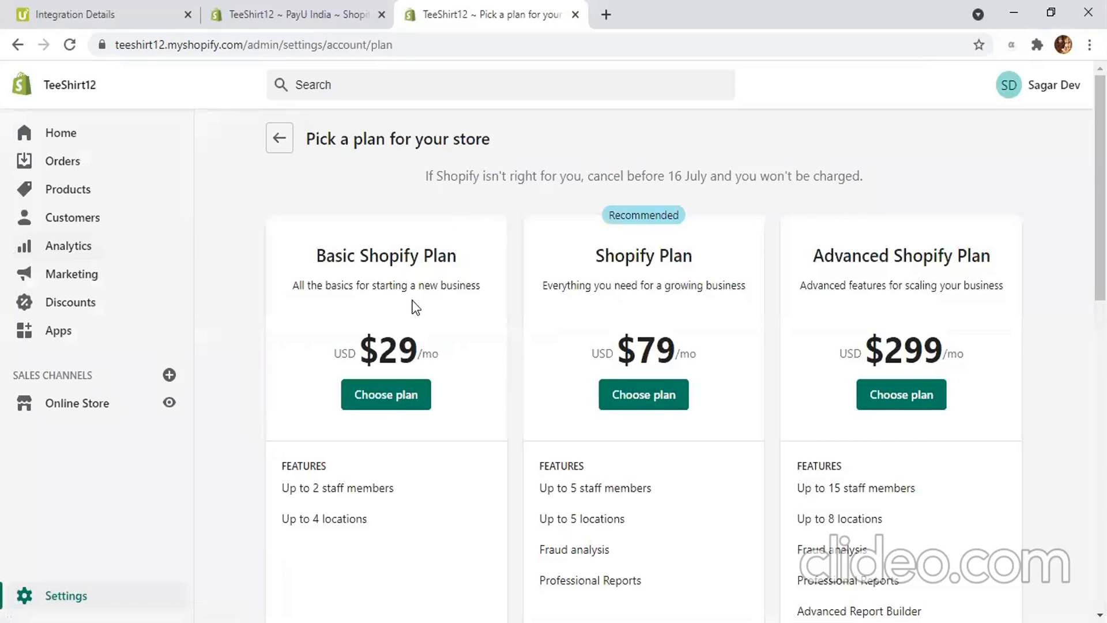
scroll(415, 307, "down", 6)
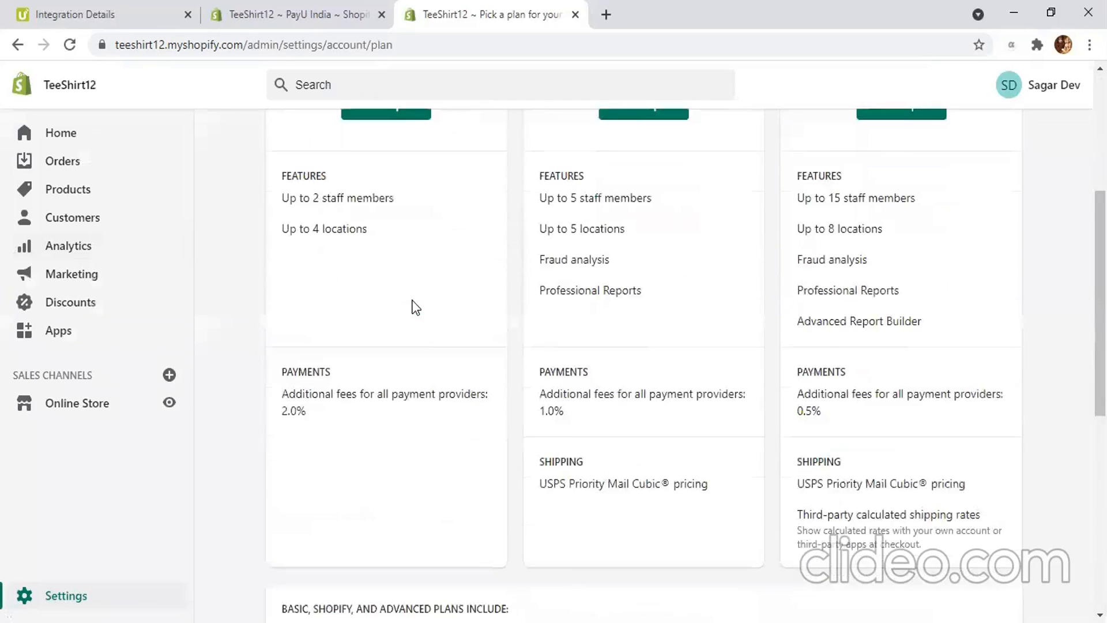
scroll(414, 308, "down", 7)
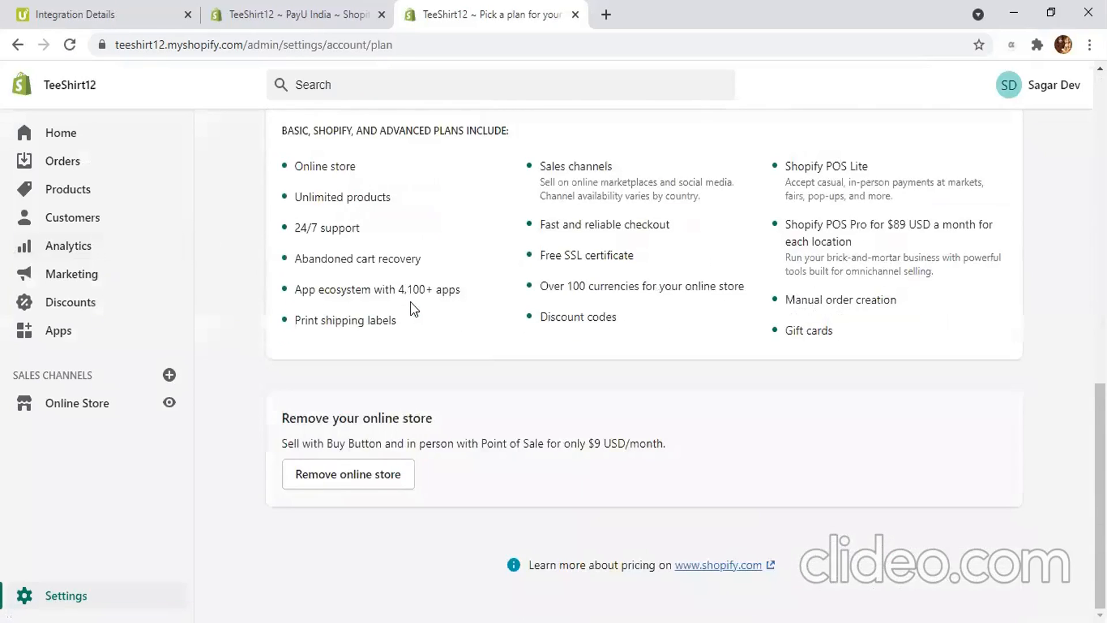
scroll(413, 311, "up", 7)
scroll(406, 314, "up", 6)
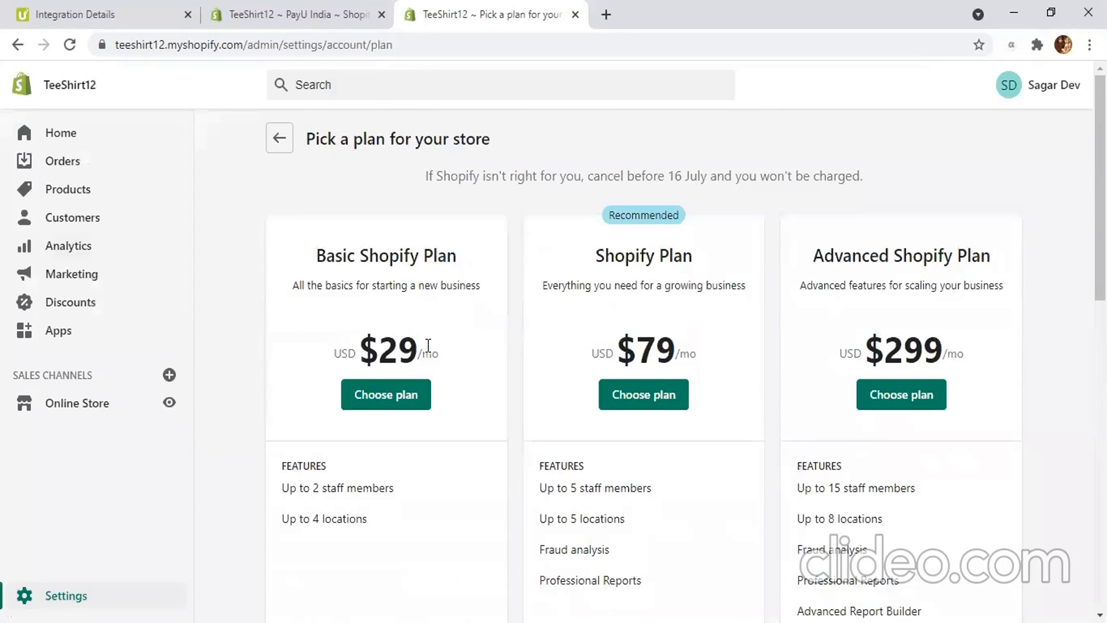
scroll(428, 344, "down", 12)
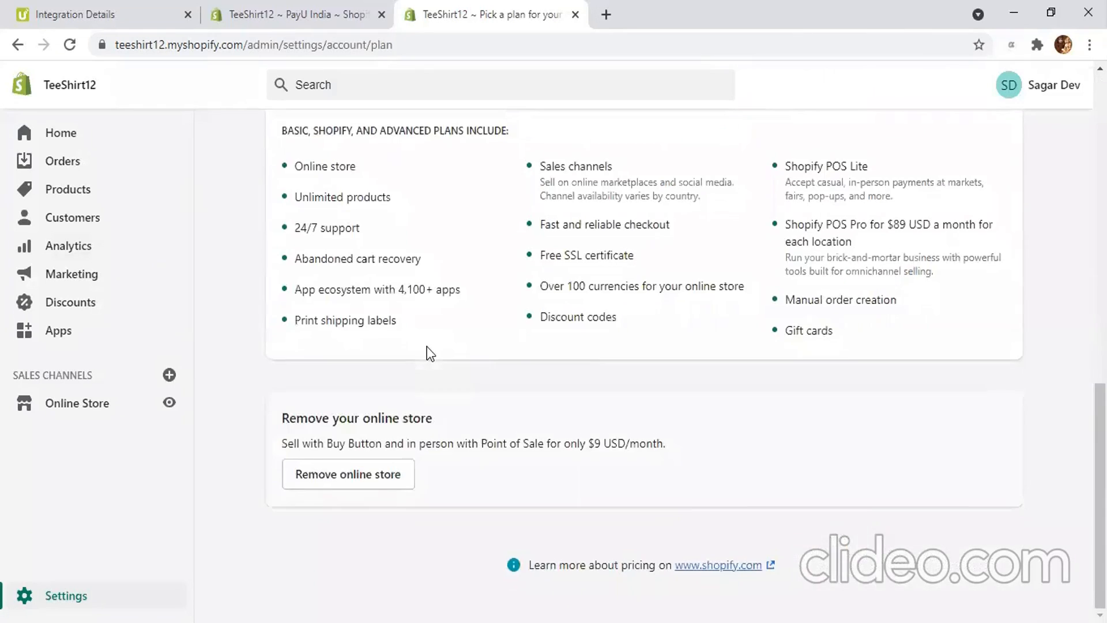
scroll(429, 353, "up", 12)
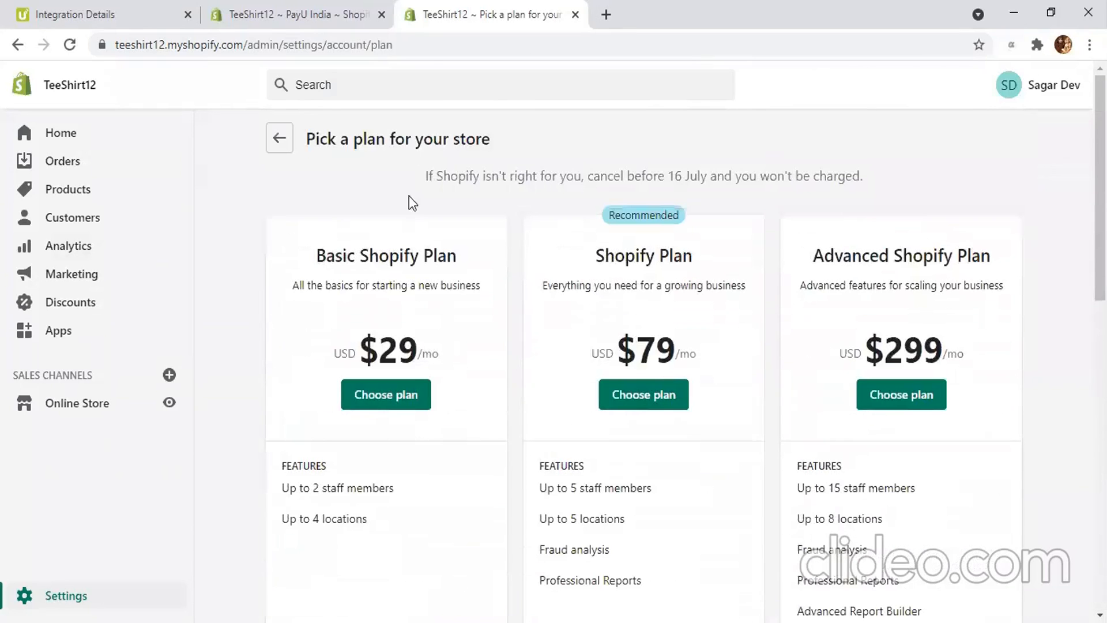
Step: Leave the plan selection page for the admin home and close that browser tab, returning to the PayU India settings
left_click(298, 13)
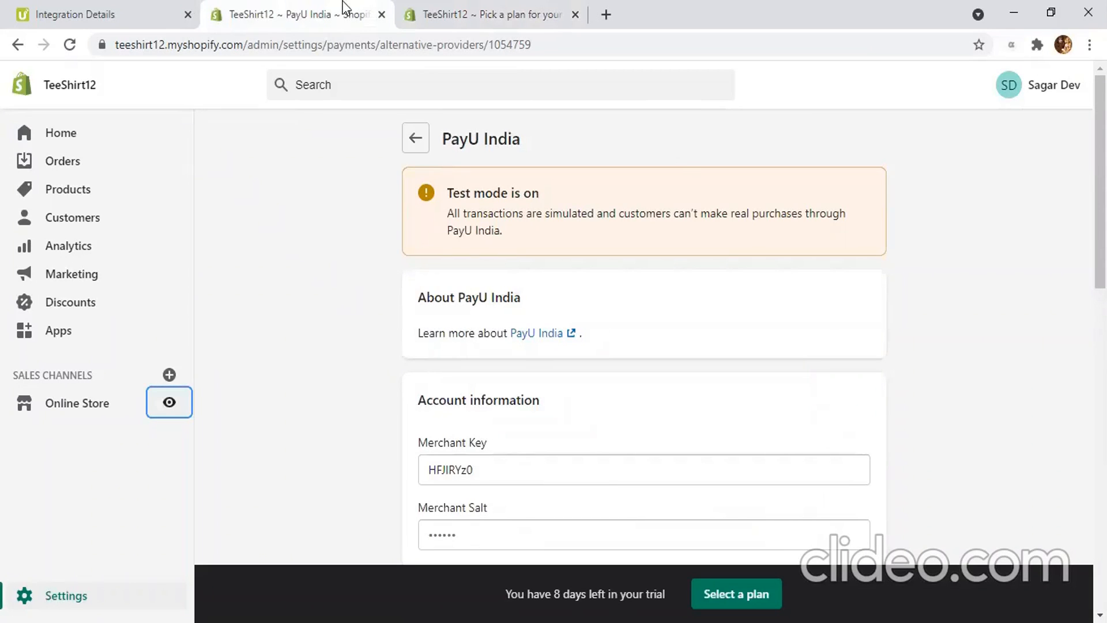
left_click(507, 11)
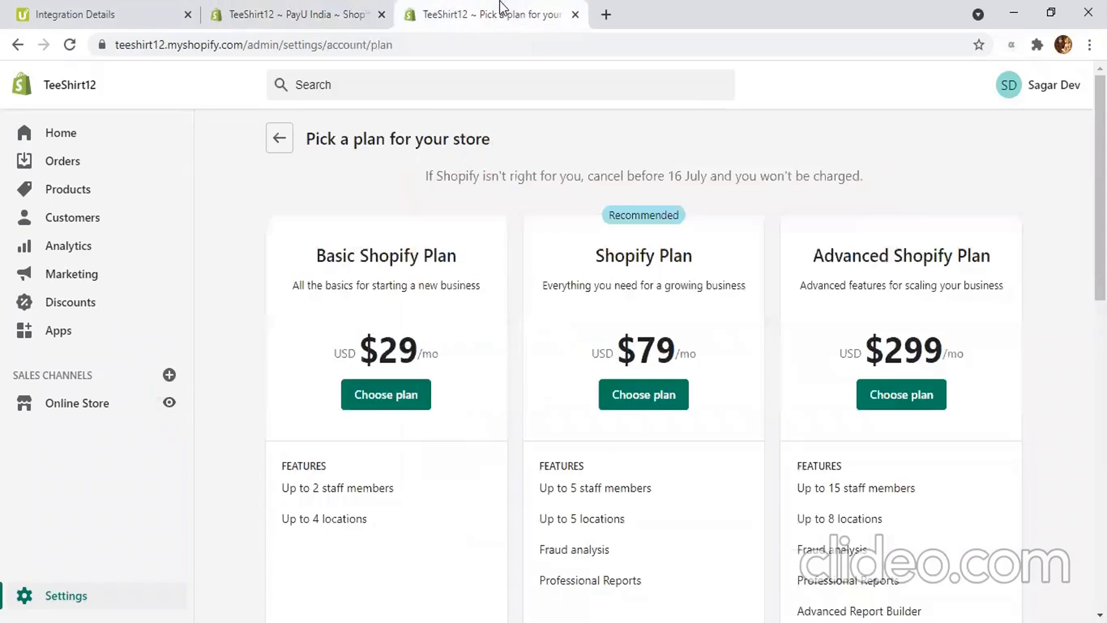
left_click(62, 138)
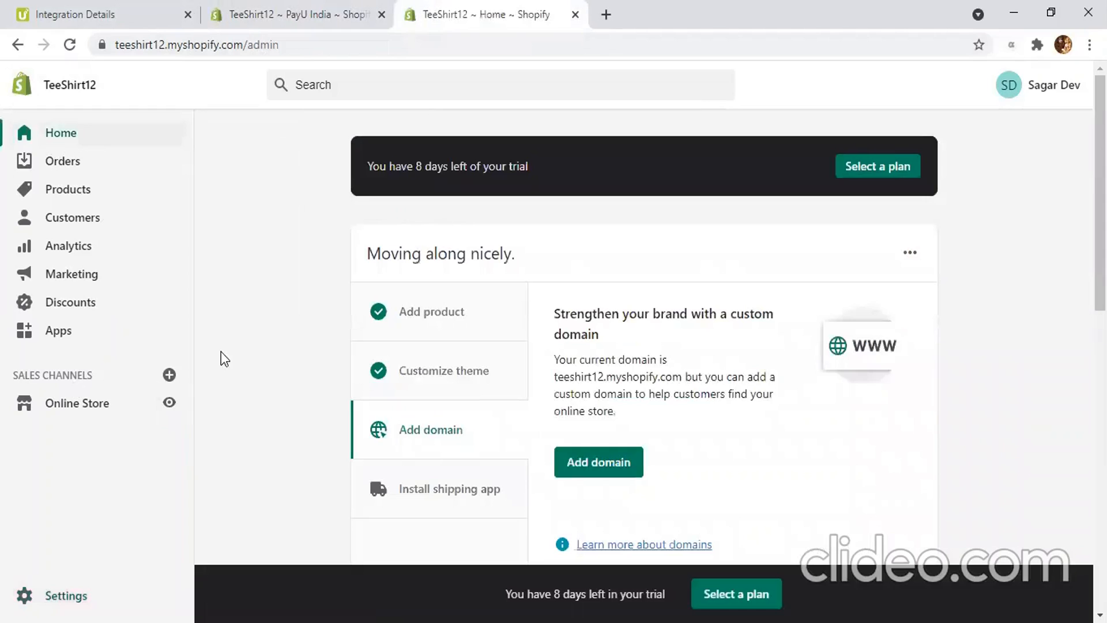
left_click(575, 15)
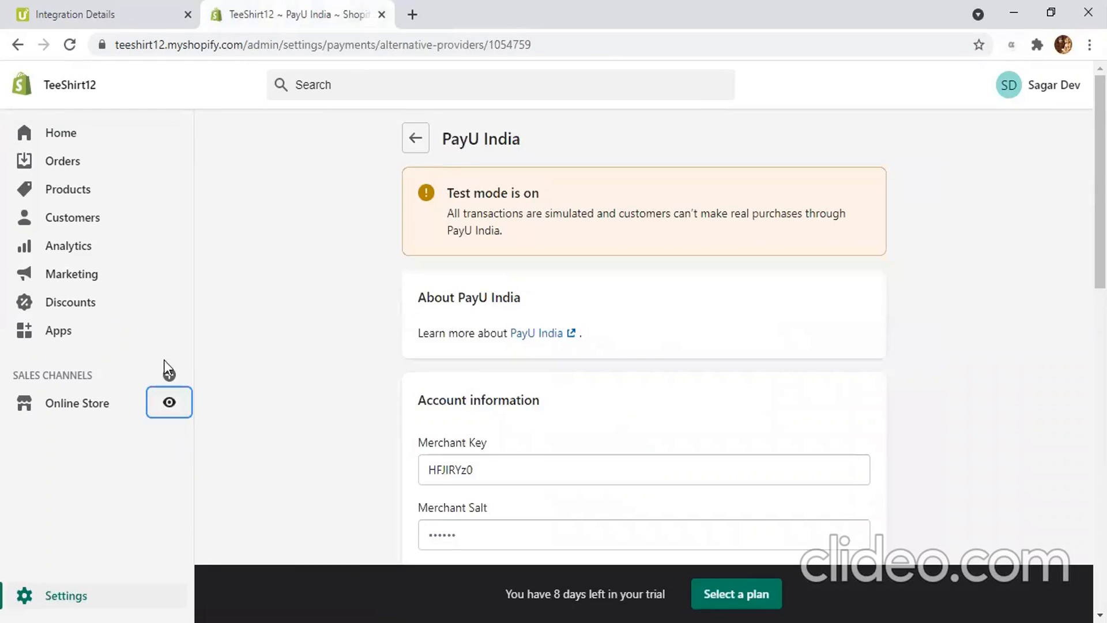
Step: View the online store again, go from its shopping cart to the home page and look over the Newly Arrived Products
left_click(167, 402)
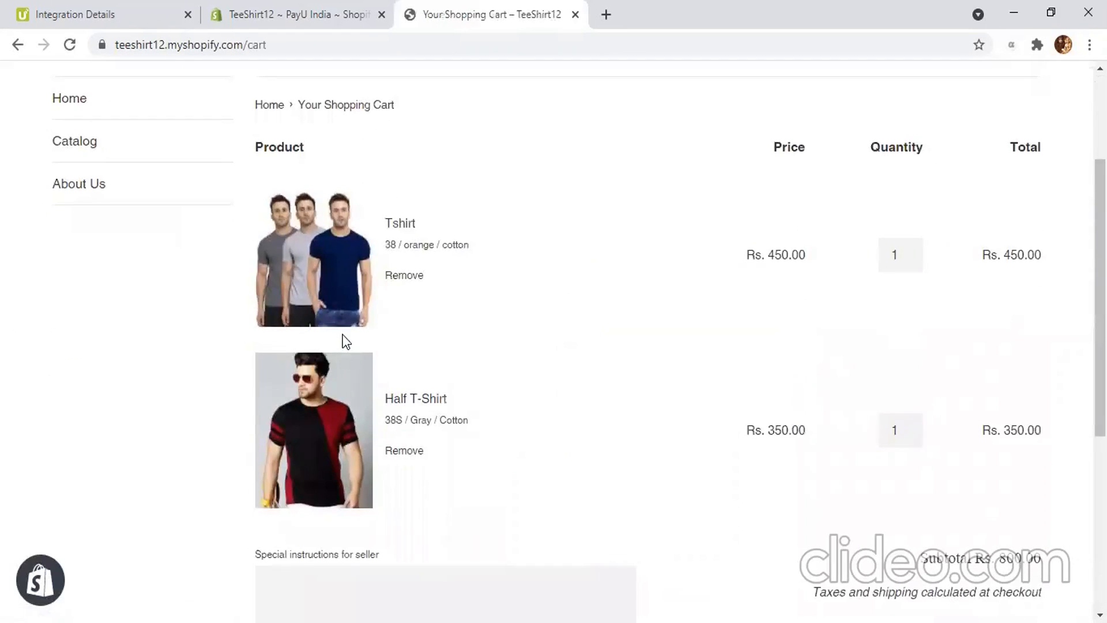
scroll(342, 339, "up", 3)
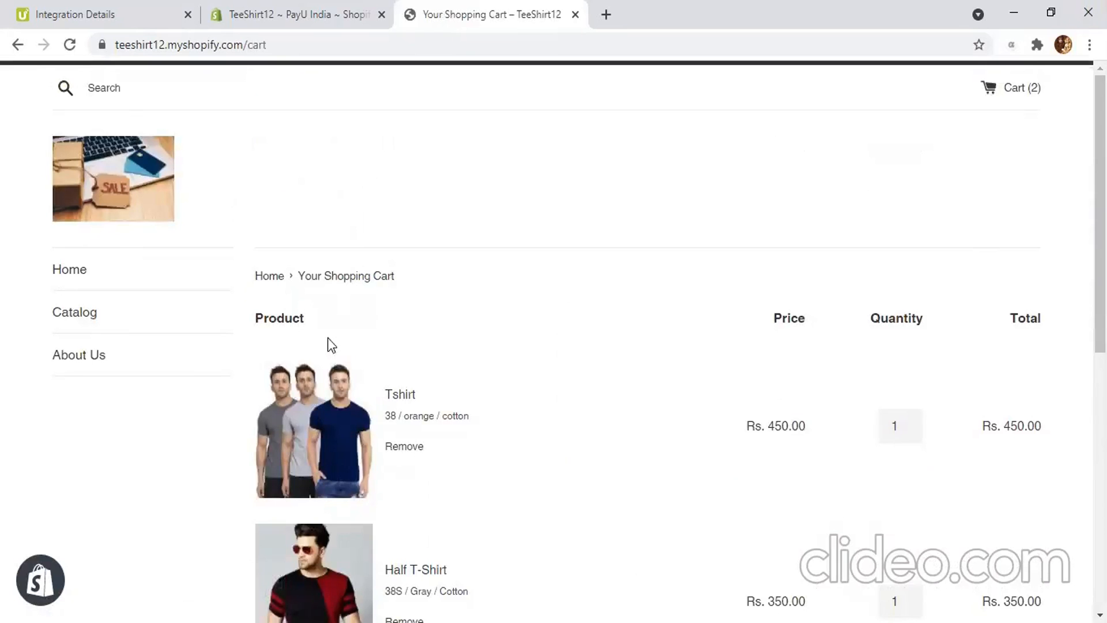
left_click(66, 271)
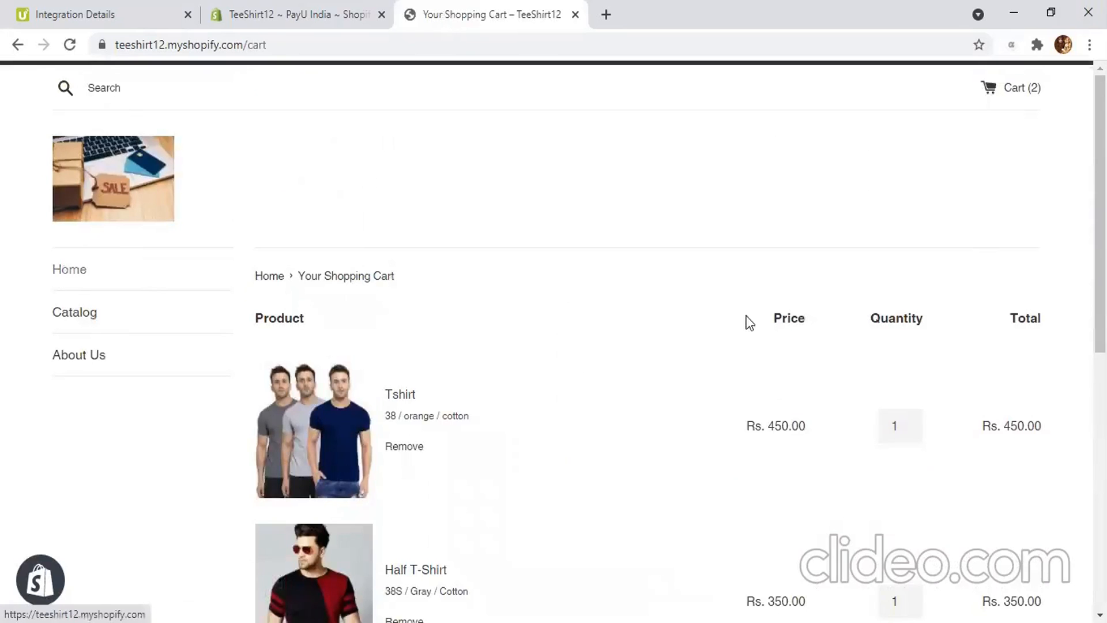
scroll(385, 326, "down", 1)
scroll(385, 326, "down", 2)
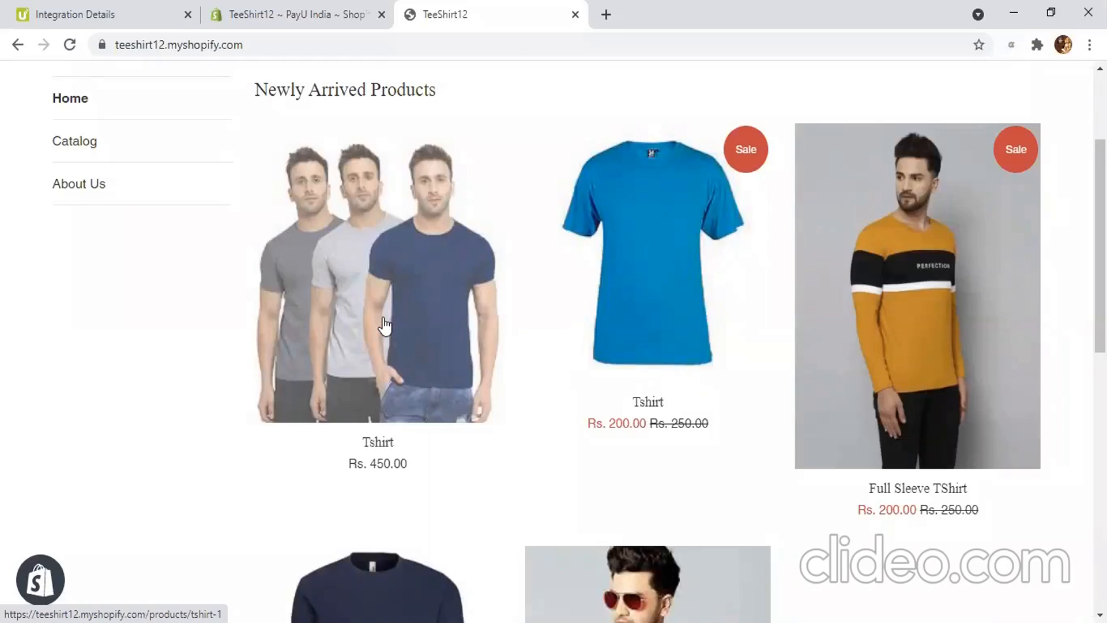
Step: Examine the names, prices and sale badges of the Newly Arrived Products on the storefront home page
scroll(496, 325, "down", 2)
scroll(276, 320, "down", 4)
scroll(92, 325, "up", 3)
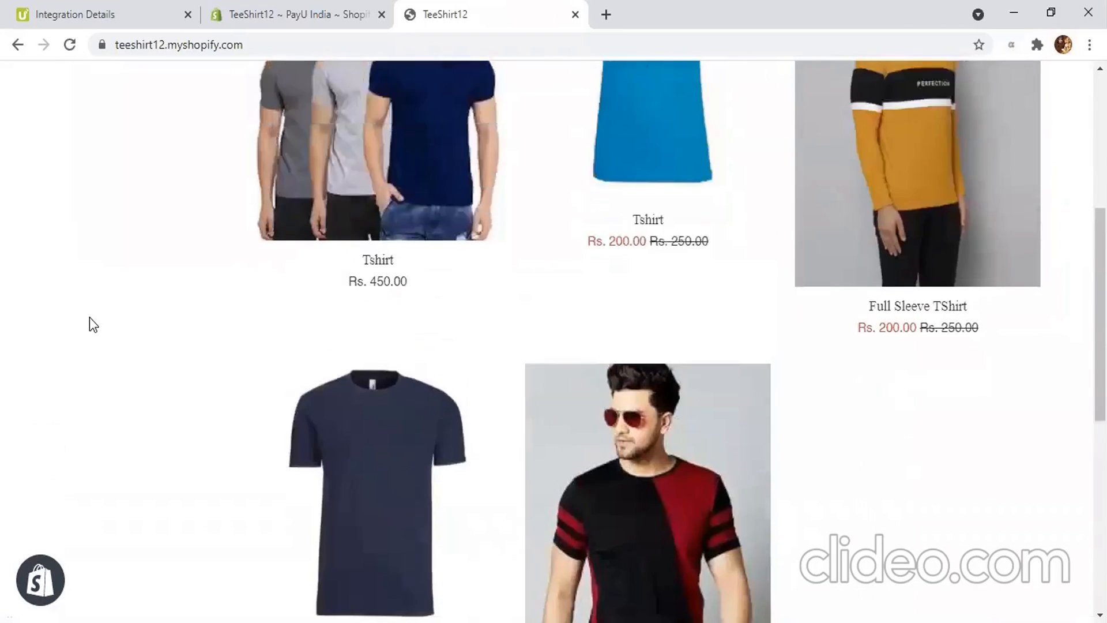
scroll(89, 317, "up", 3)
scroll(89, 321, "up", 3)
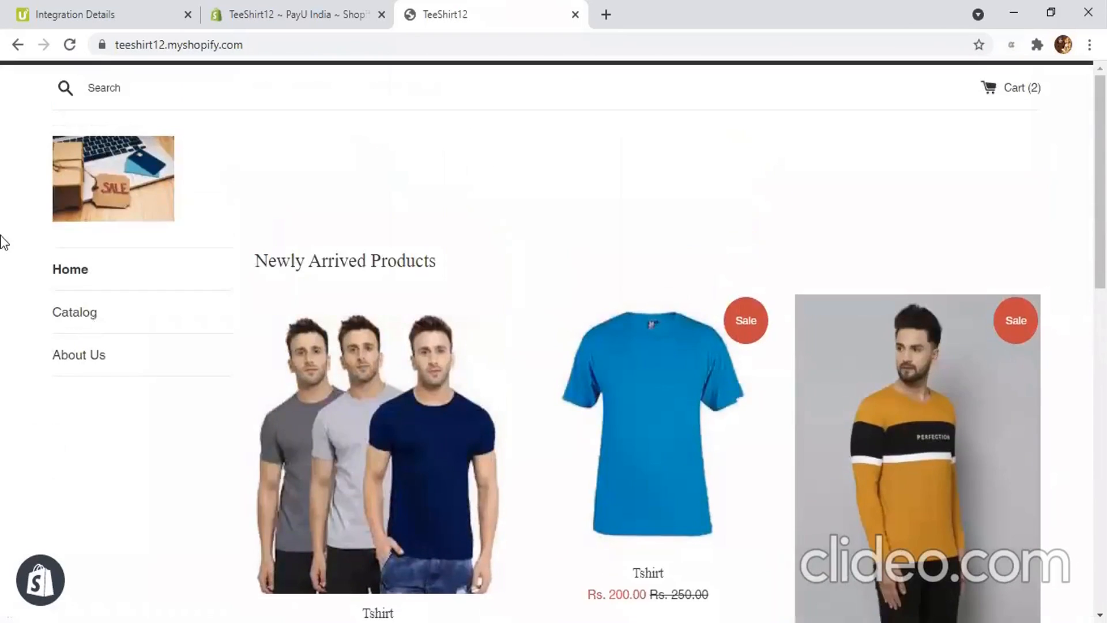
scroll(3, 242, "down", 3)
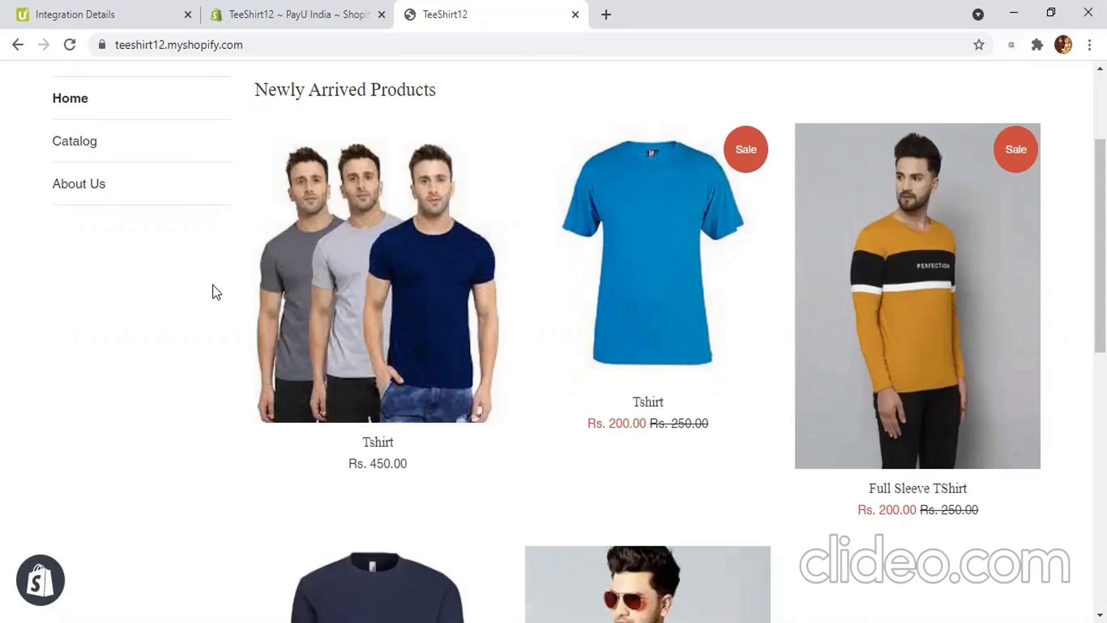
scroll(216, 291, "down", 7)
scroll(216, 291, "up", 4)
scroll(216, 291, "up", 3)
scroll(209, 317, "up", 2)
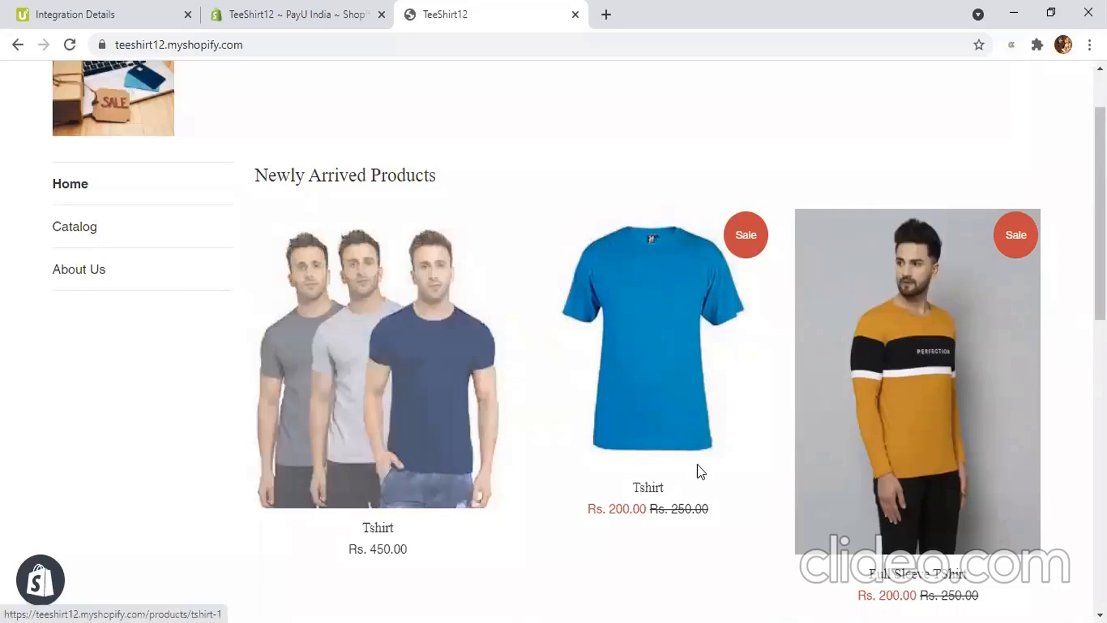
scroll(798, 300, "down", 6)
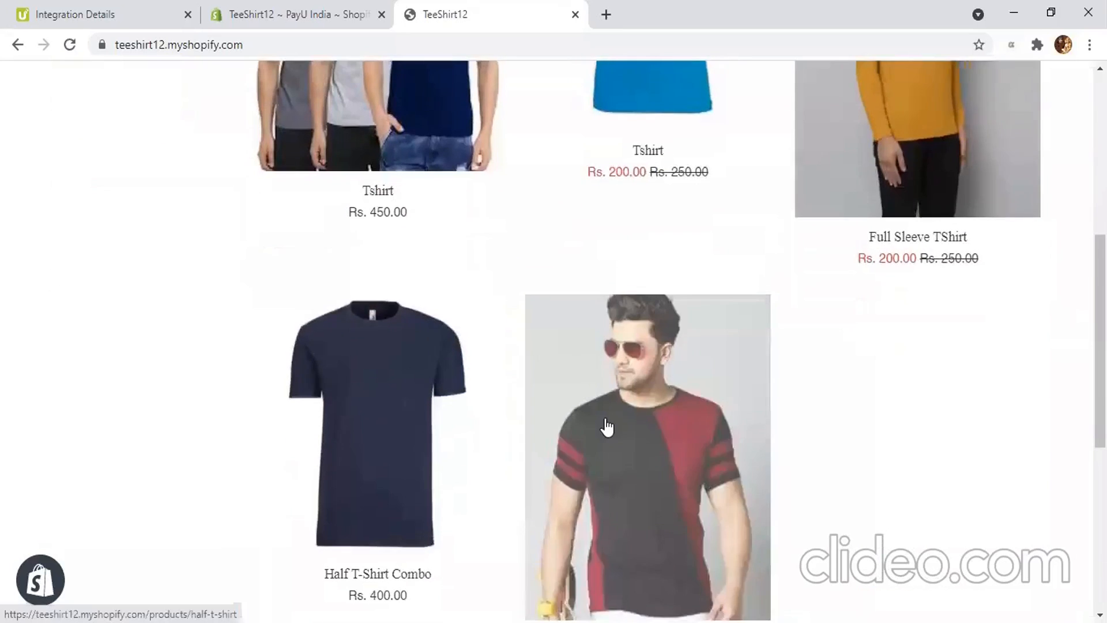
scroll(288, 425, "up", 3)
scroll(287, 424, "up", 3)
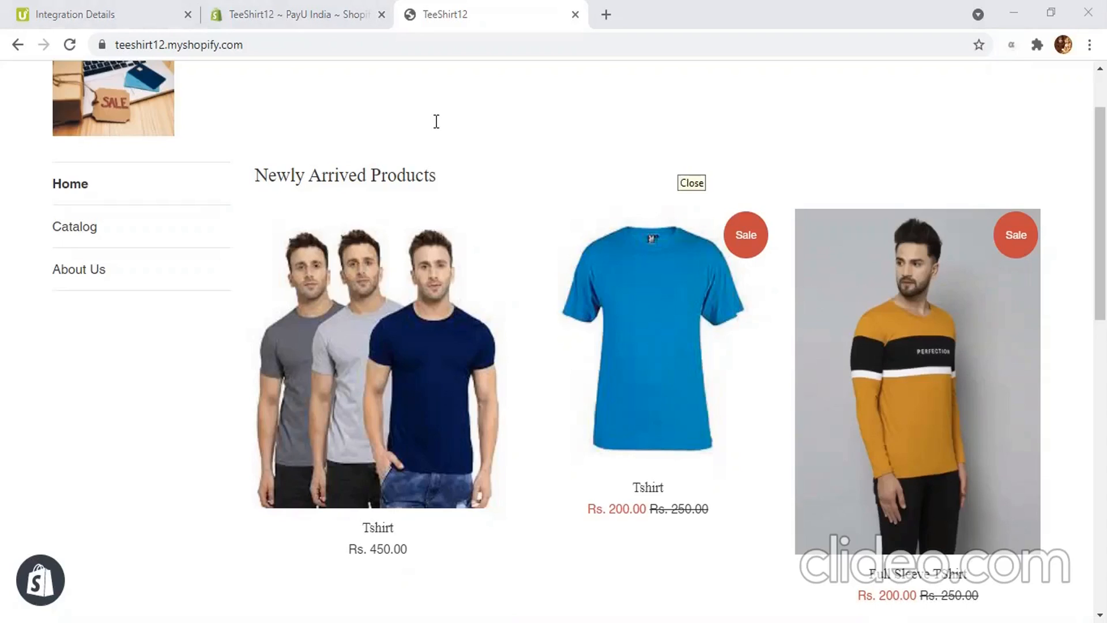
Step: Switch back to the store admin, open its home page and look over the setup guide and suggestion cards
left_click(323, 1)
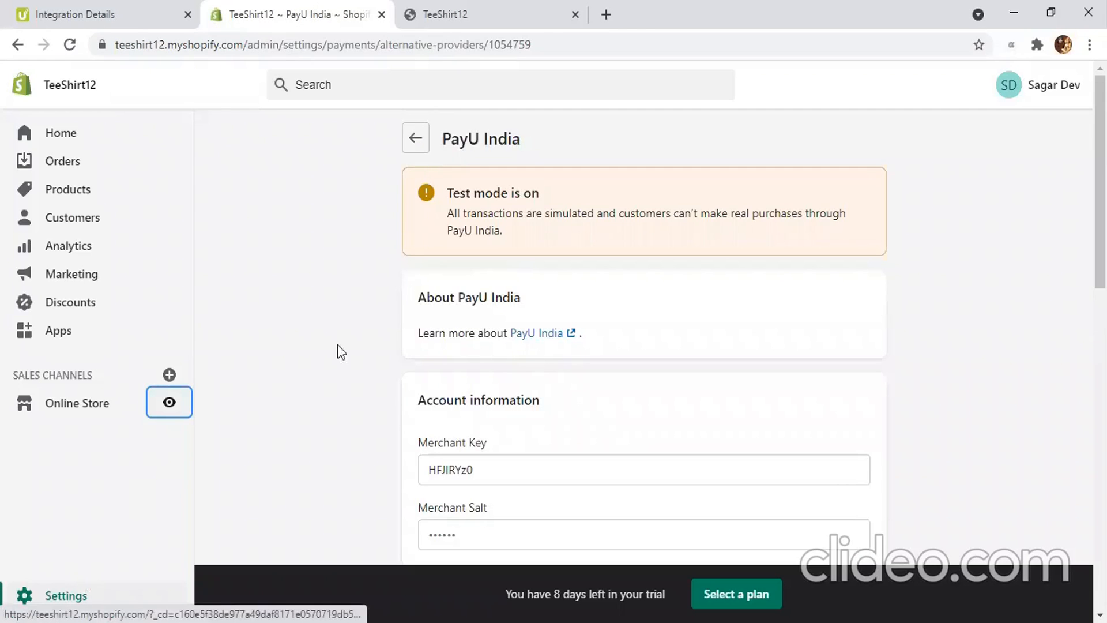
left_click(63, 138)
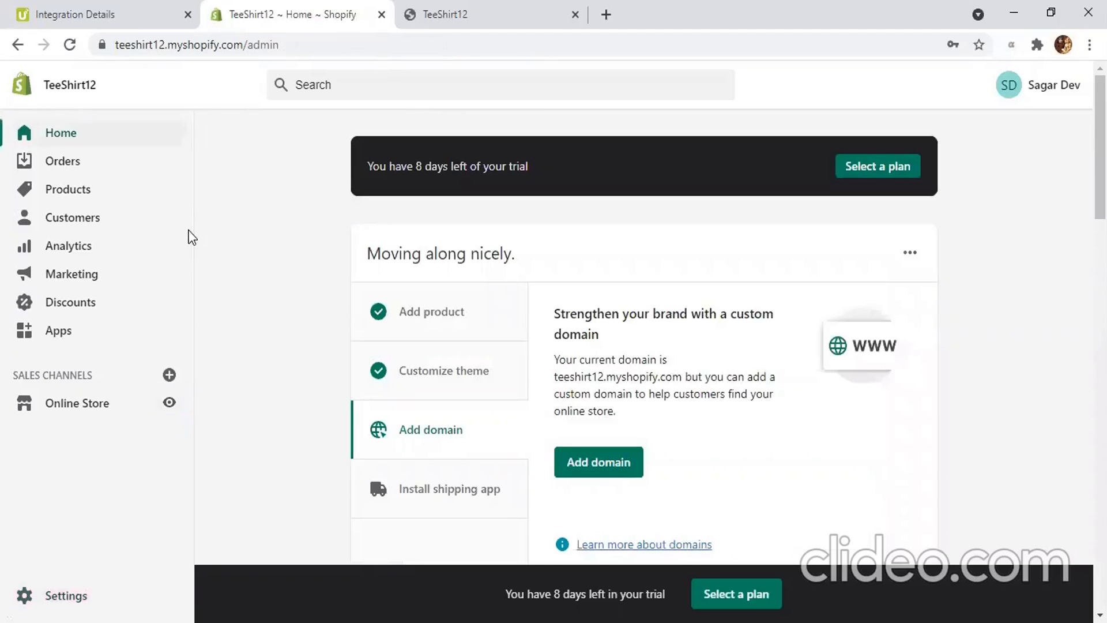
scroll(305, 209, "down", 7)
scroll(306, 213, "down", 3)
scroll(305, 214, "up", 4)
scroll(142, 199, "down", 5)
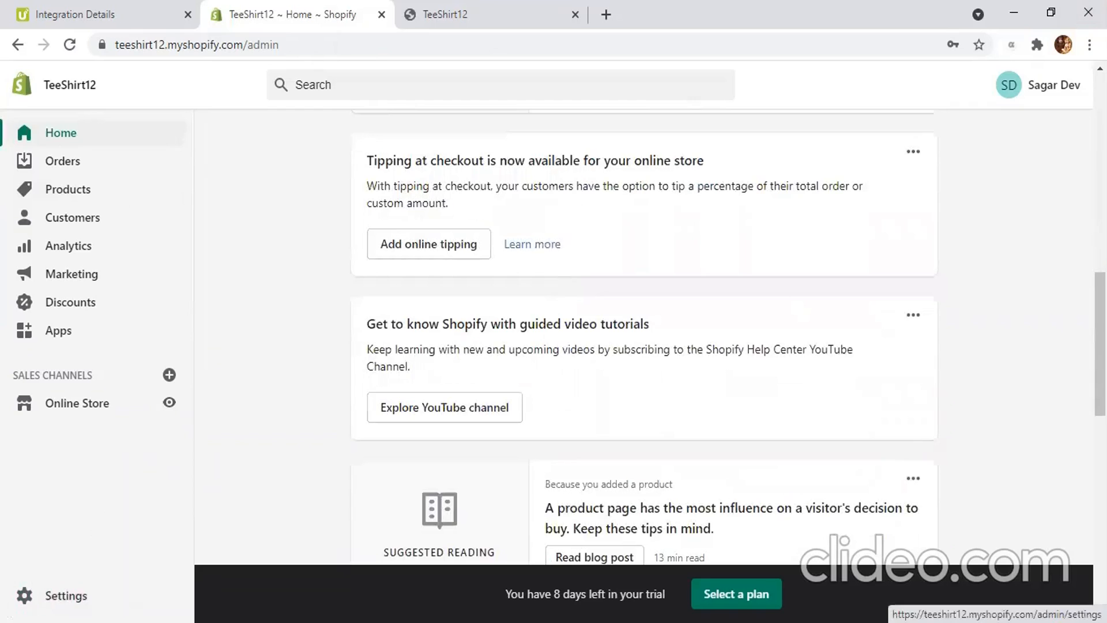
Step: Open the Checkout settings of the store and look over the customer account and contact options
left_click(66, 596)
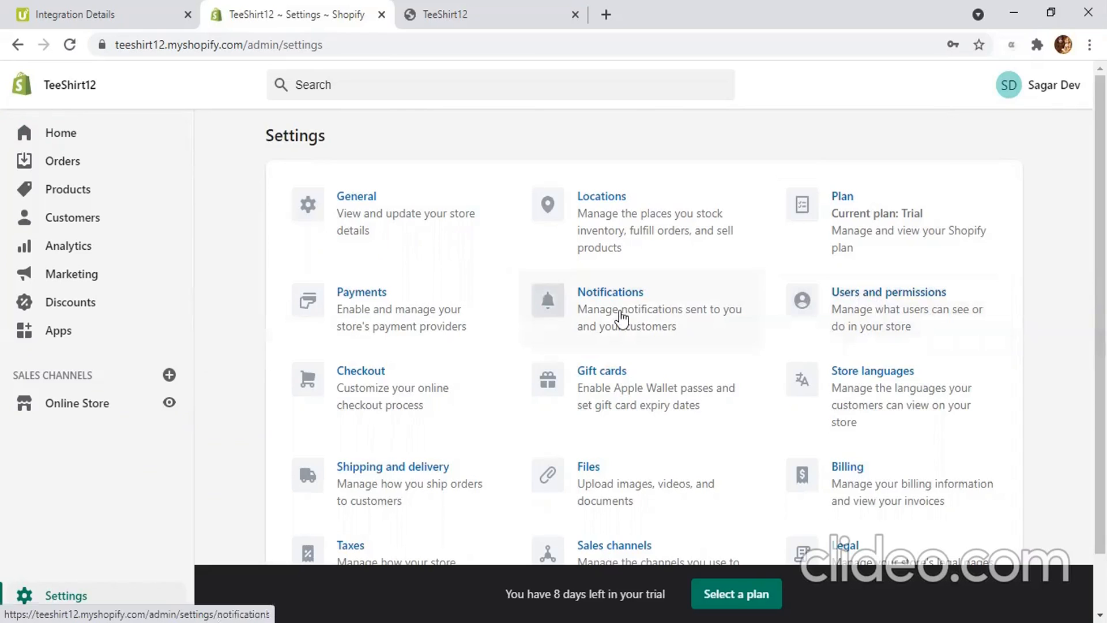
scroll(604, 377, "down", 1)
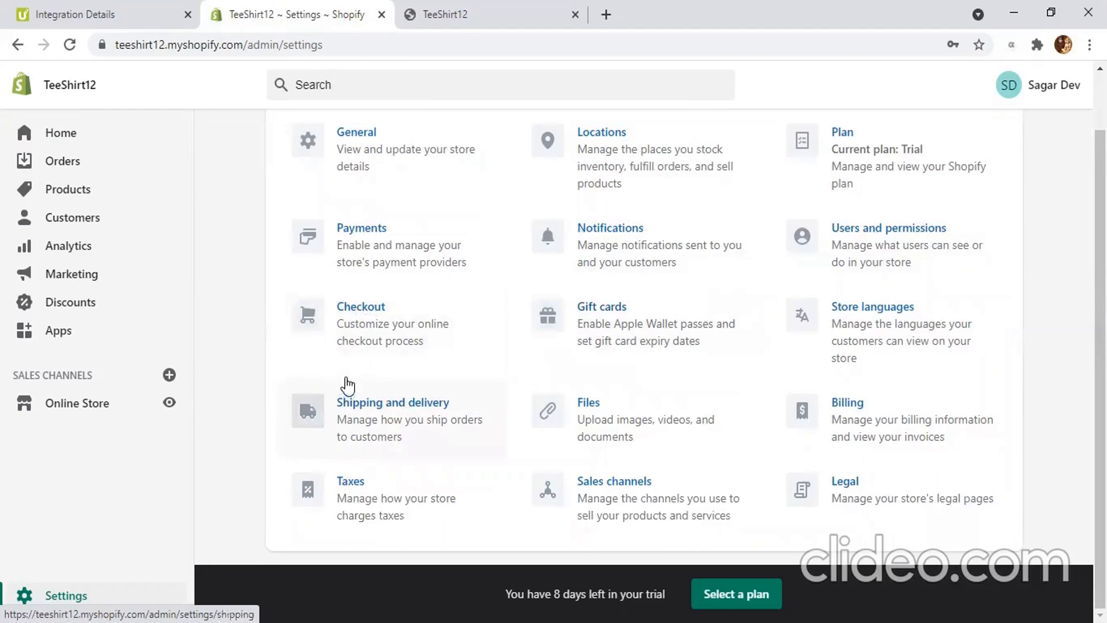
left_click(348, 305)
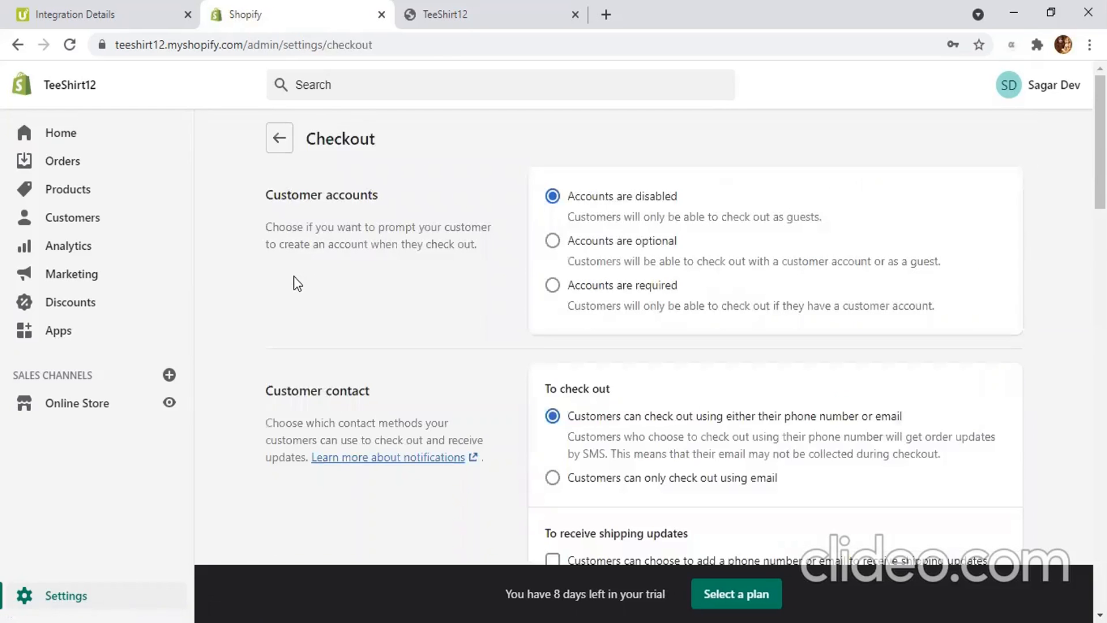
scroll(293, 276, "down", 4)
scroll(293, 276, "up", 4)
Step: Go to the Payments settings and open the selection of alternative payment providers
left_click(364, 291)
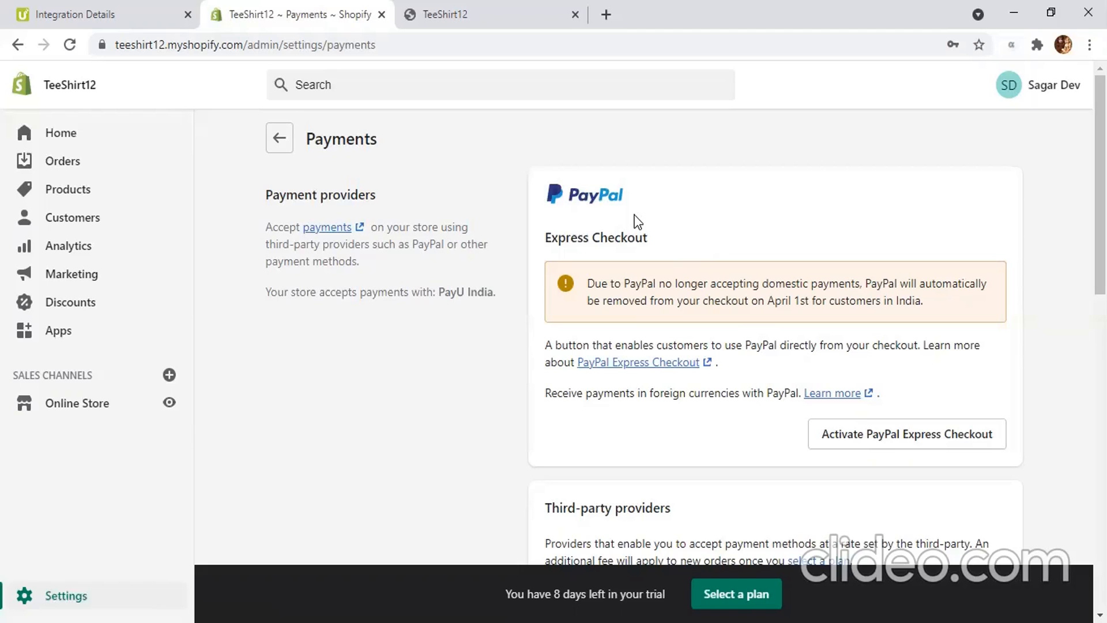
scroll(637, 222, "down", 6)
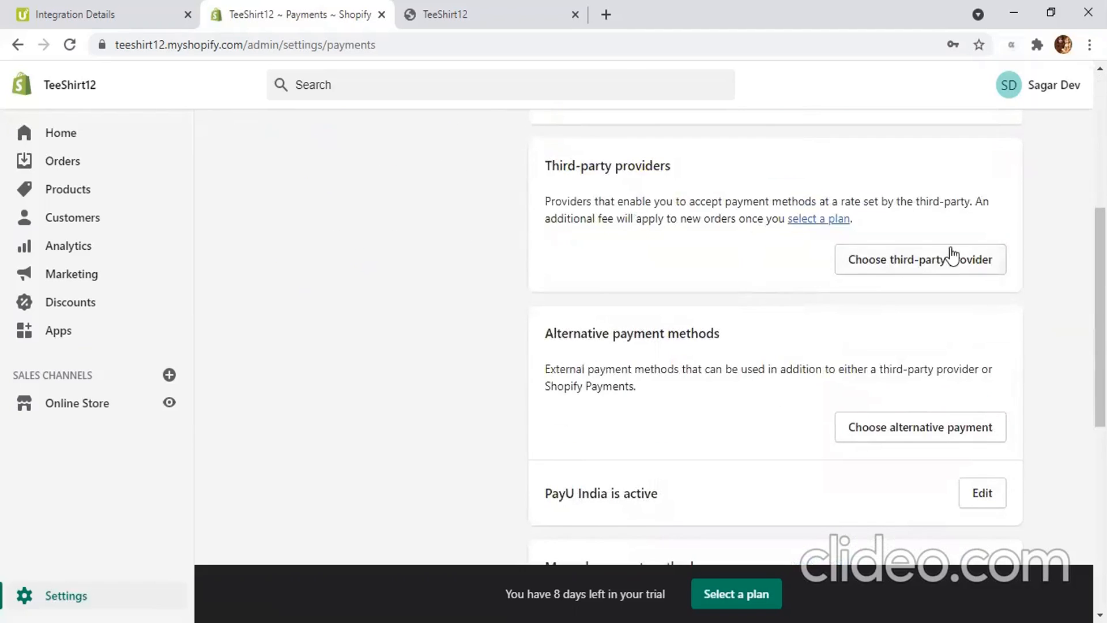
scroll(649, 254, "down", 2)
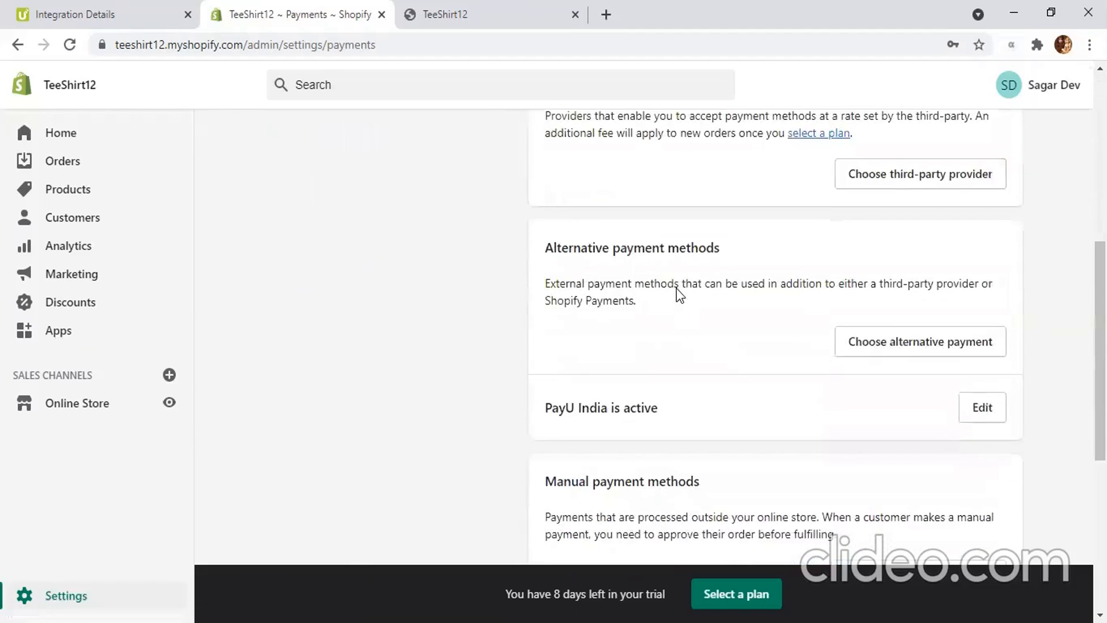
left_click(903, 344)
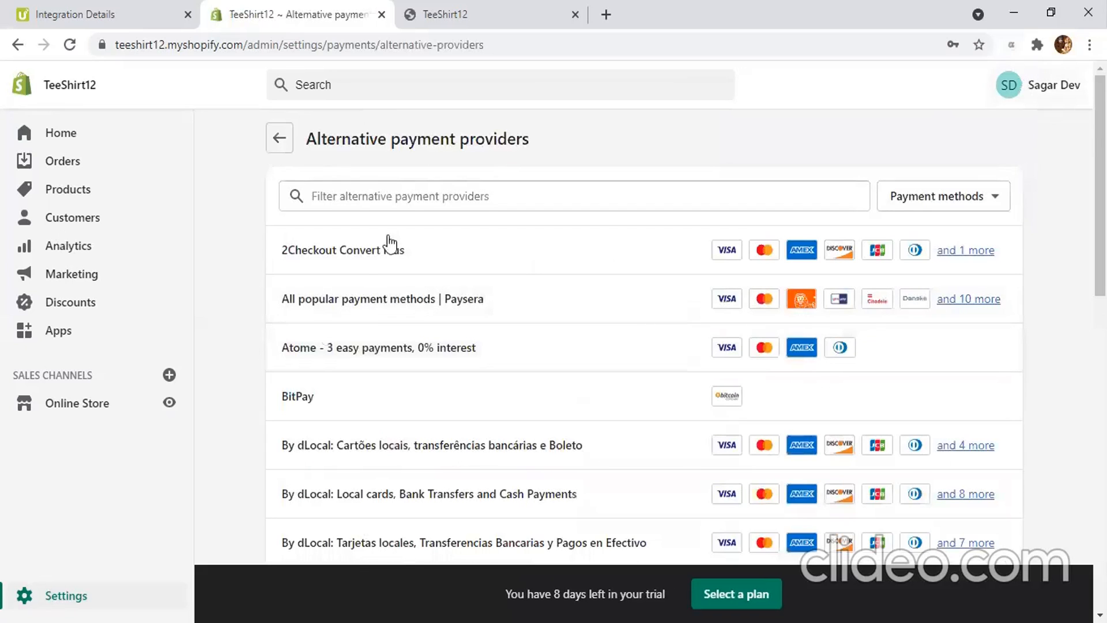
Step: Look through the whole list of alternative payment providers and the cards and wallets each one supports
scroll(372, 303, "down", 3)
scroll(371, 304, "down", 9)
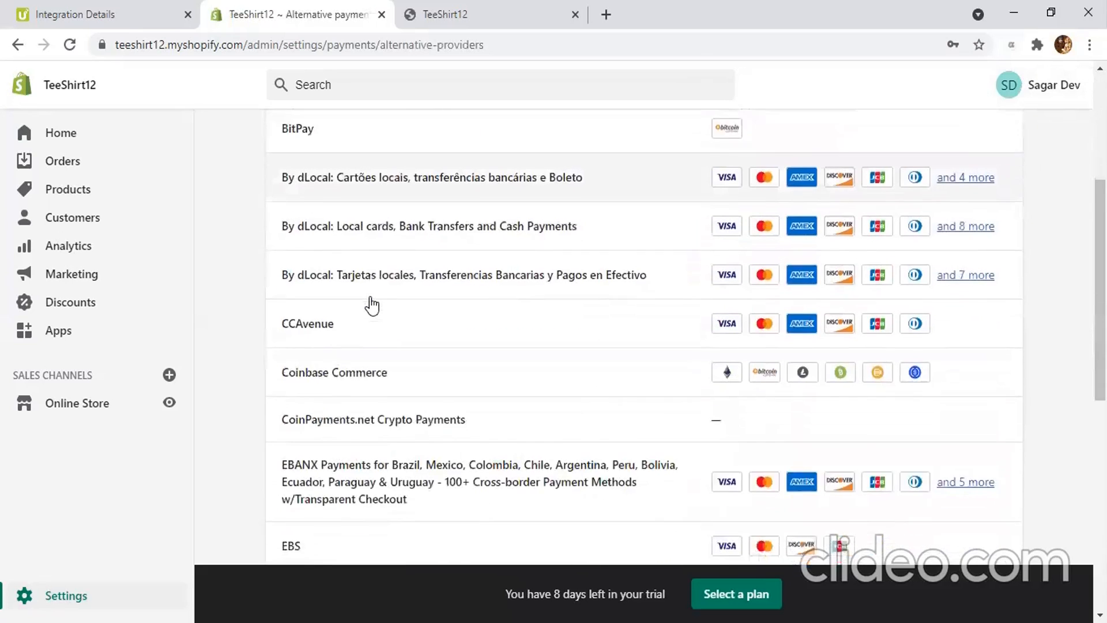
scroll(372, 305, "down", 2)
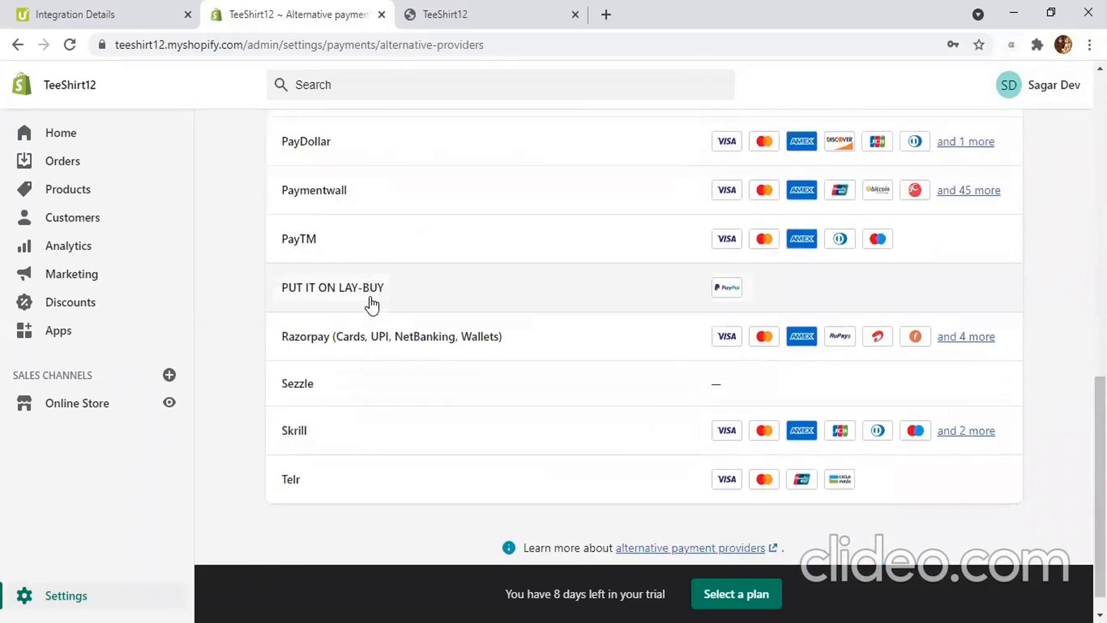
scroll(372, 305, "up", 2)
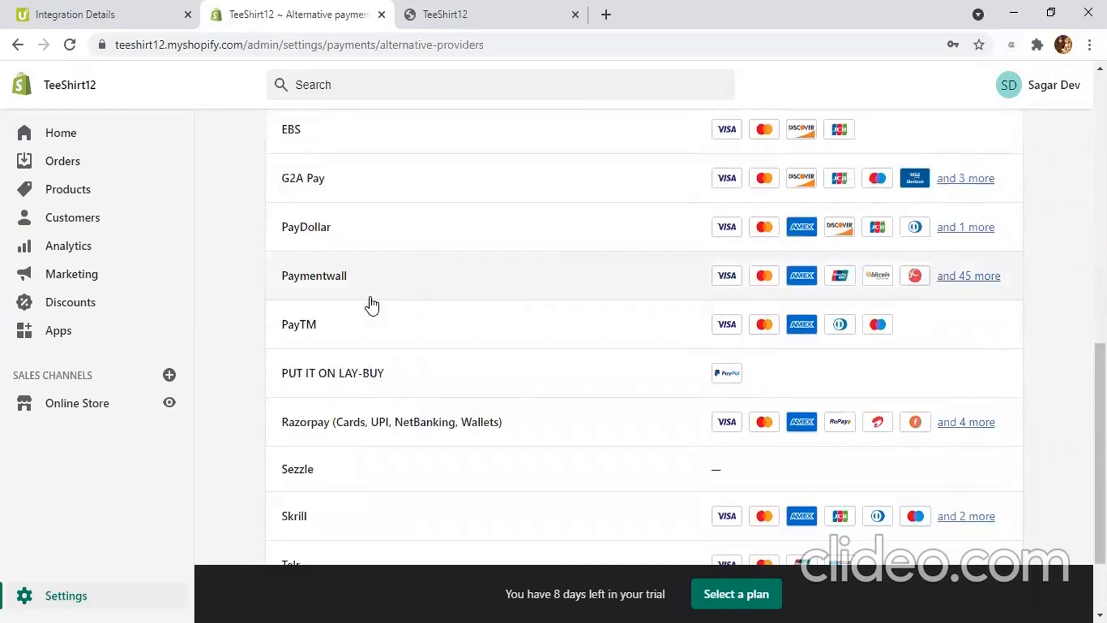
scroll(372, 305, "up", 10)
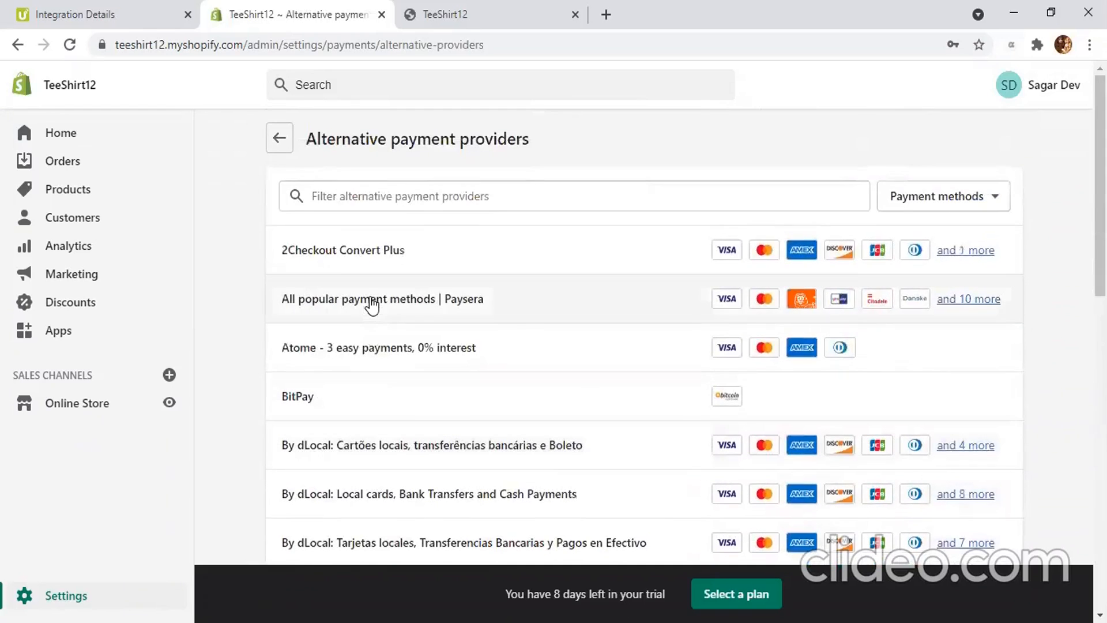
scroll(372, 305, "down", 8)
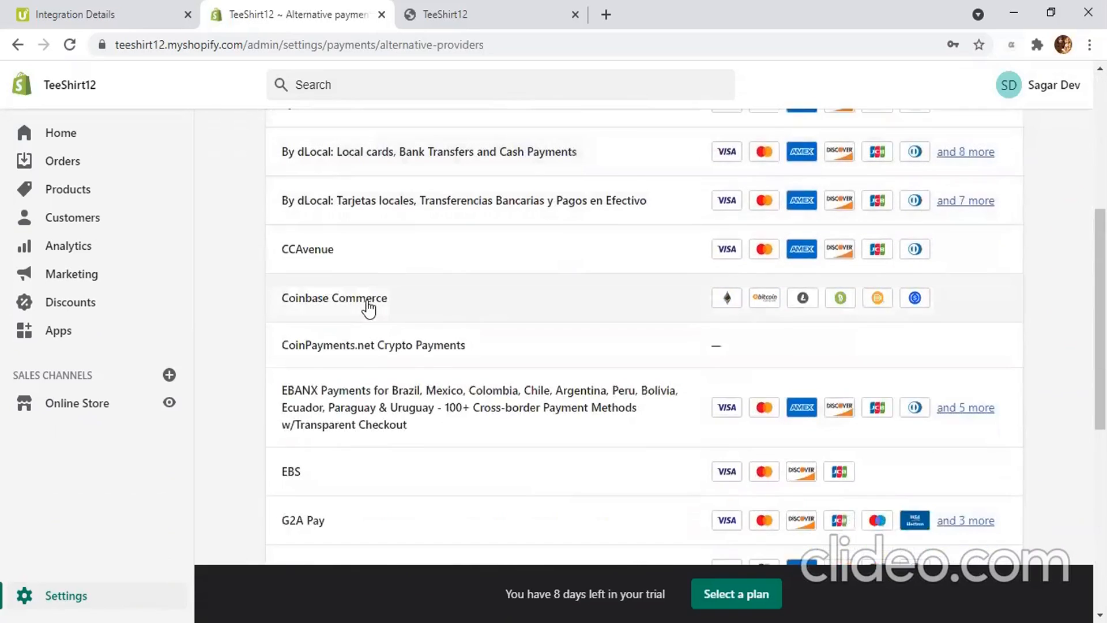
scroll(369, 309, "down", 3)
scroll(369, 309, "down", 5)
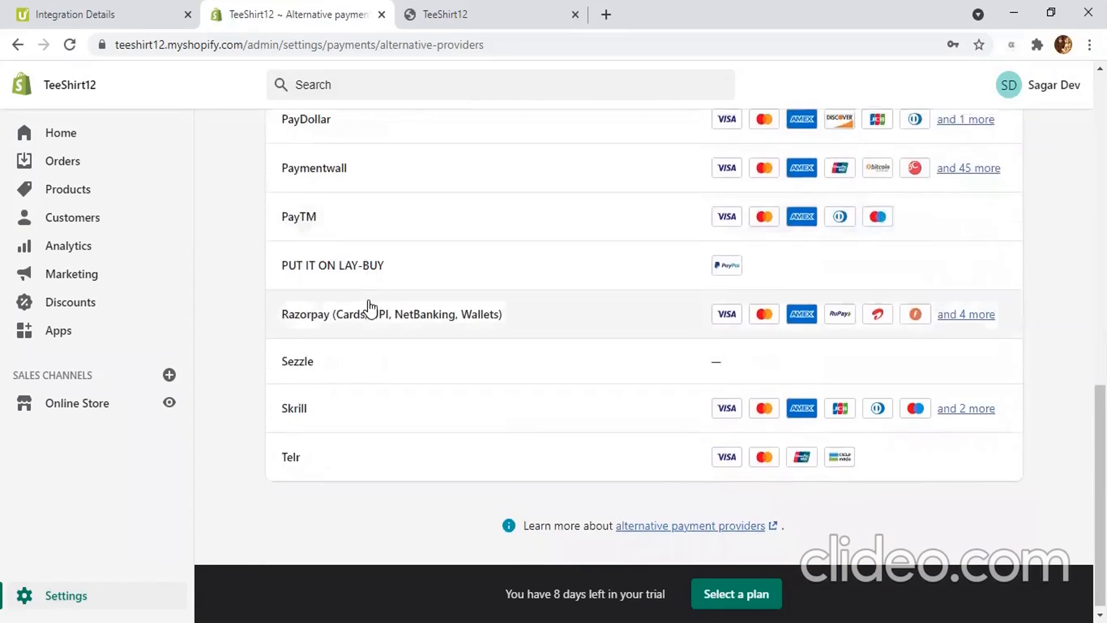
scroll(369, 309, "up", 14)
Step: Look through the payment methods available for filtering the alternative providers and close the filter without selecting any
left_click(909, 196)
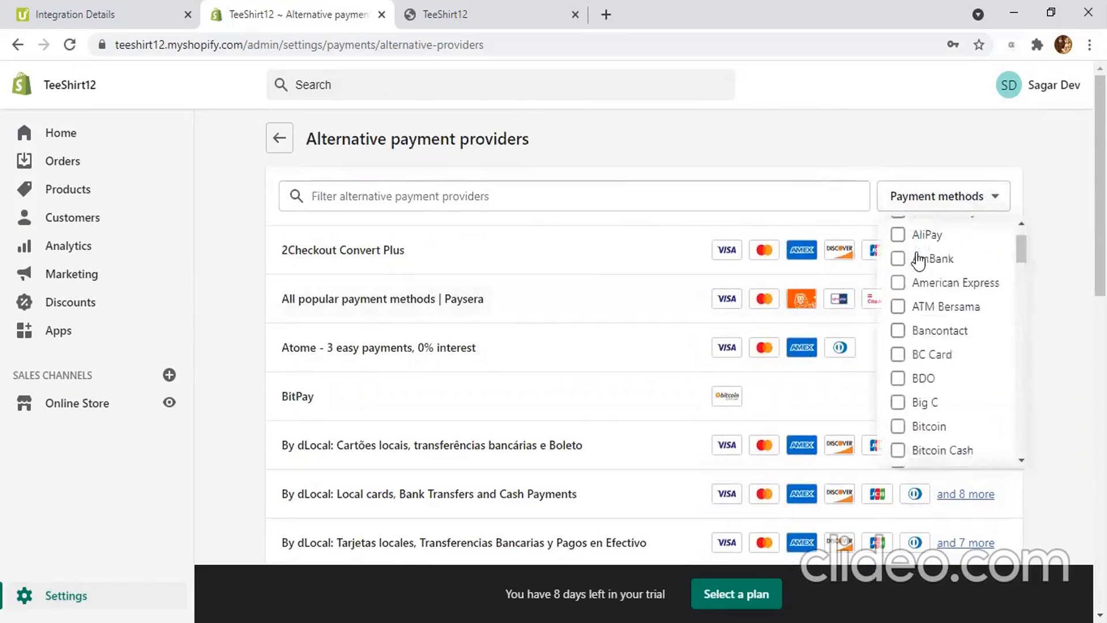
scroll(919, 262, "up", 1)
scroll(934, 317, "down", 1)
scroll(942, 317, "down", 3)
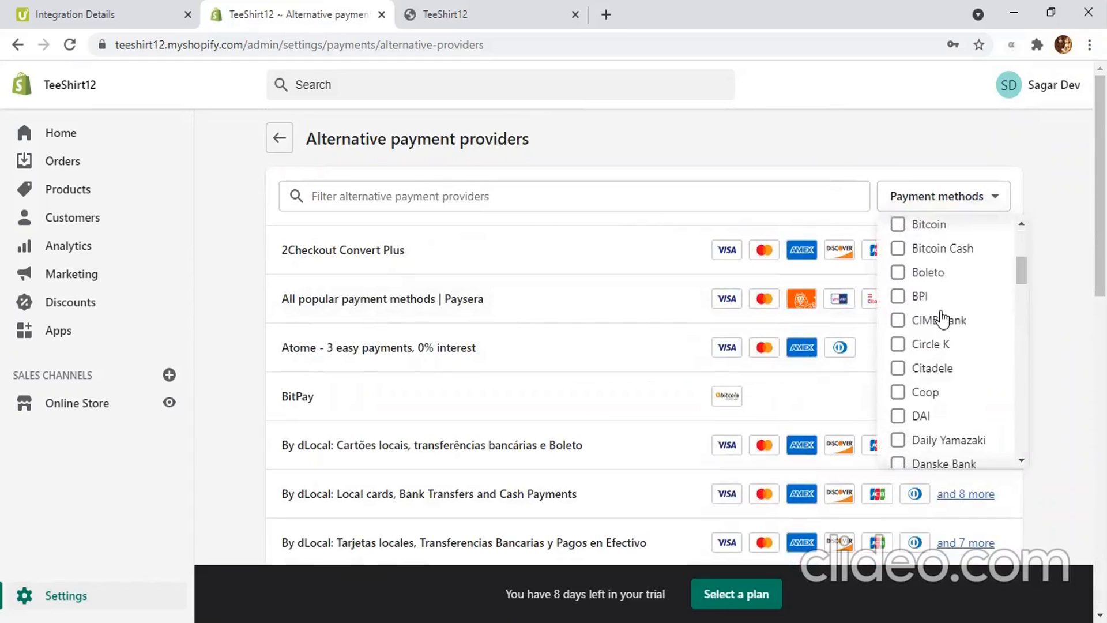
scroll(941, 317, "down", 5)
scroll(943, 317, "down", 7)
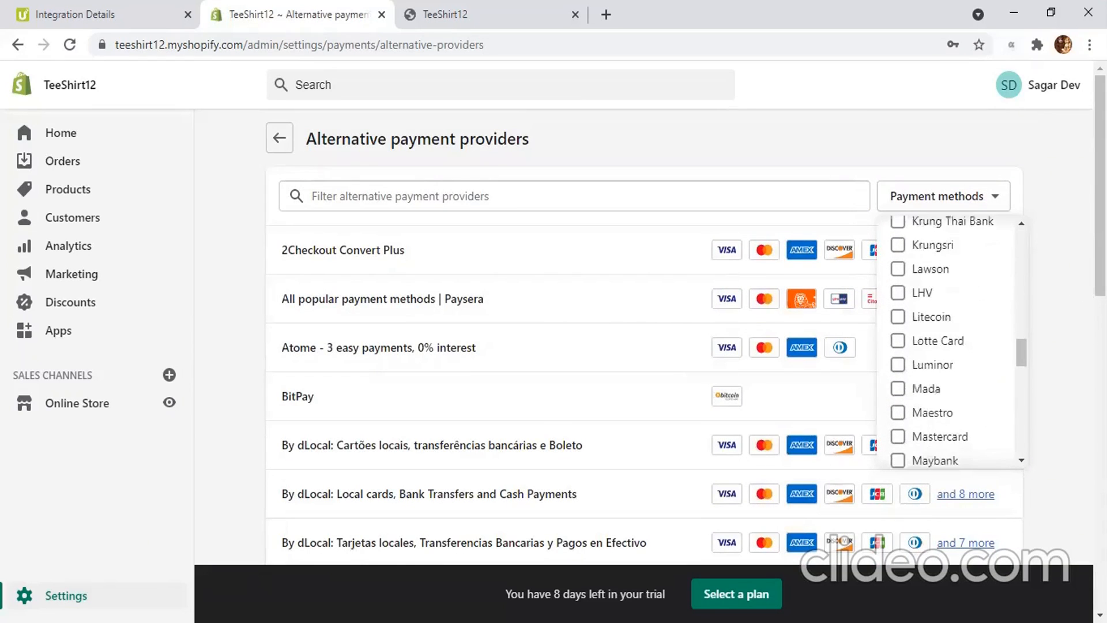
left_click(1070, 267)
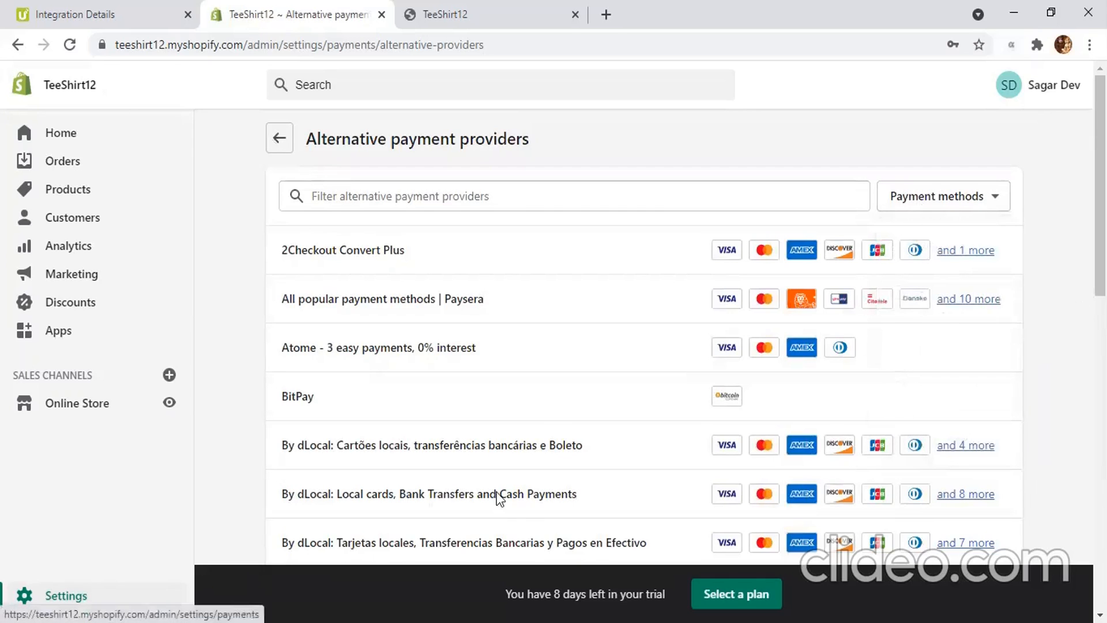
Step: Return to the Payments settings and open the active PayU India provider for editing
key("alt+Left")
scroll(697, 349, "down", 6)
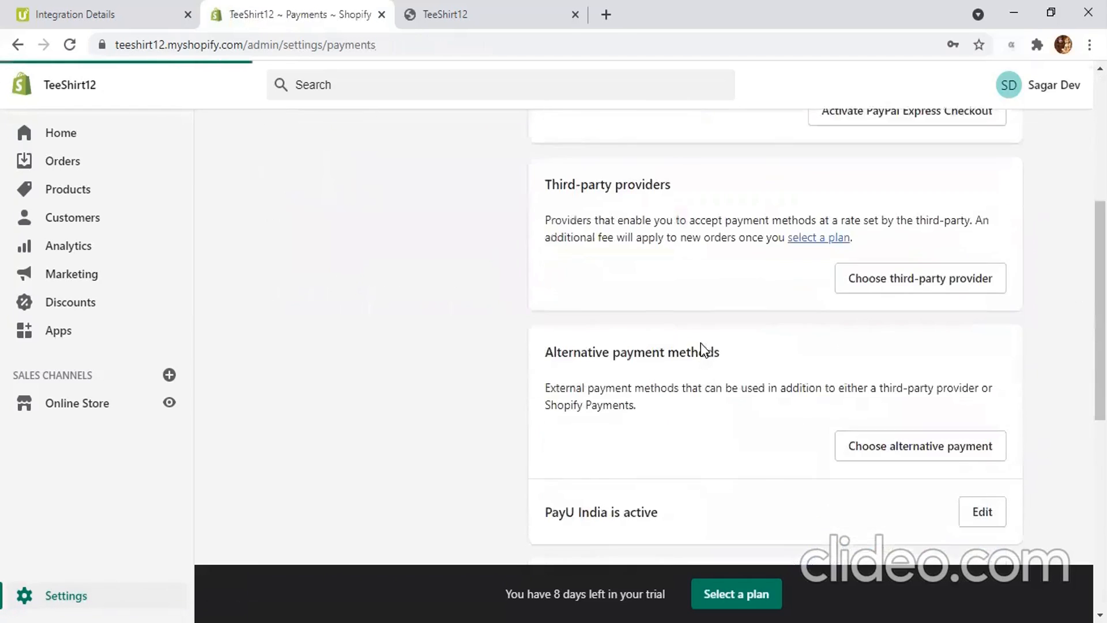
scroll(835, 302, "down", 1)
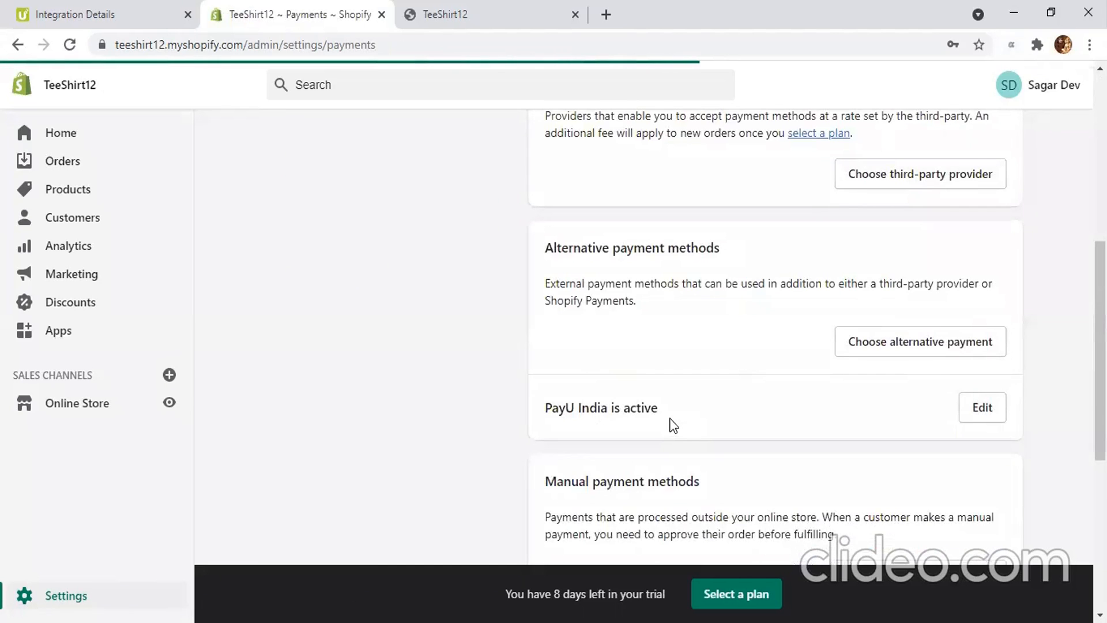
left_click(979, 409)
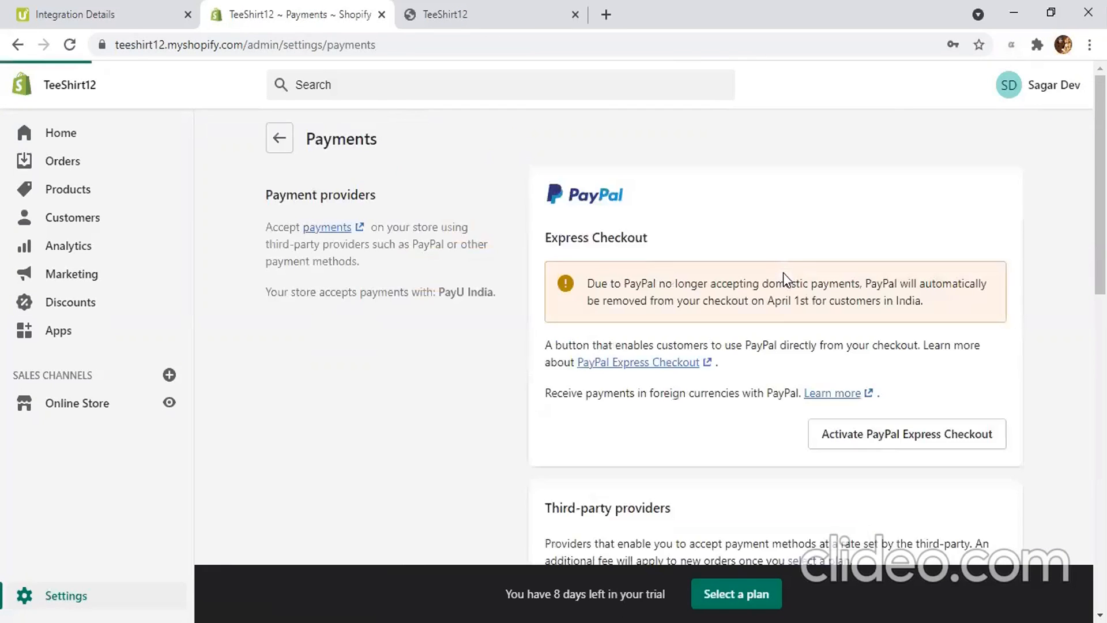
scroll(776, 274, "down", 5)
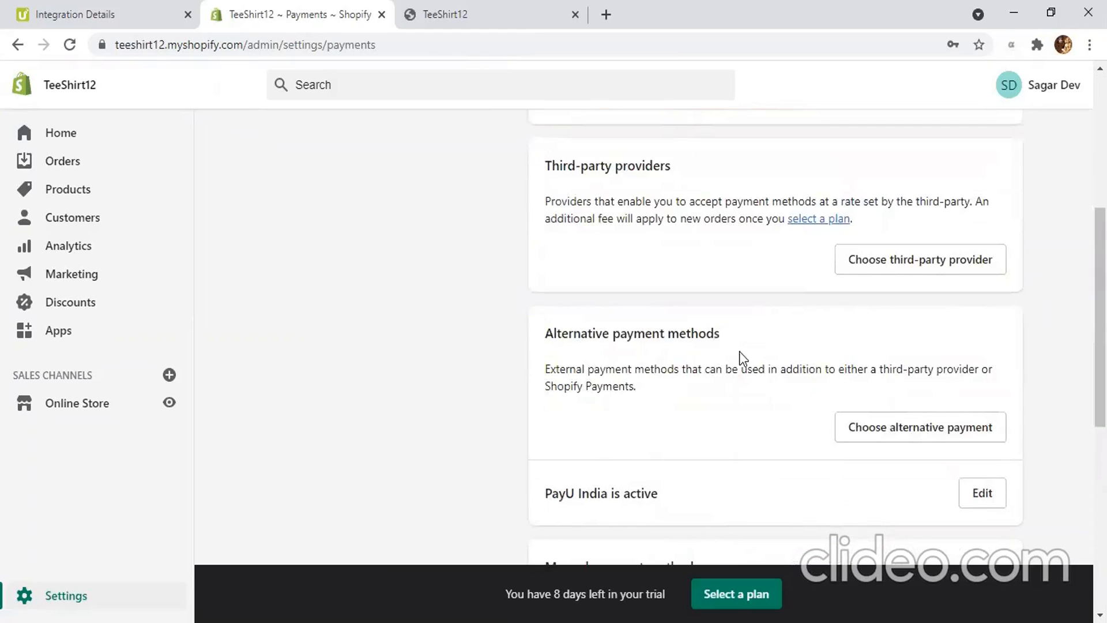
scroll(662, 453, "down", 3)
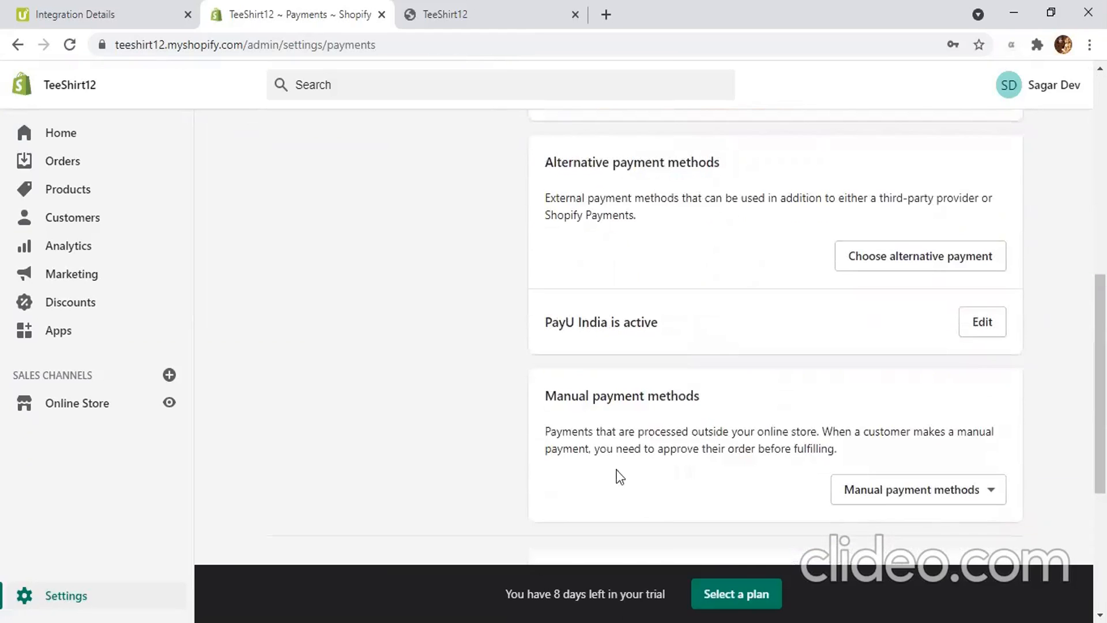
left_click(983, 324)
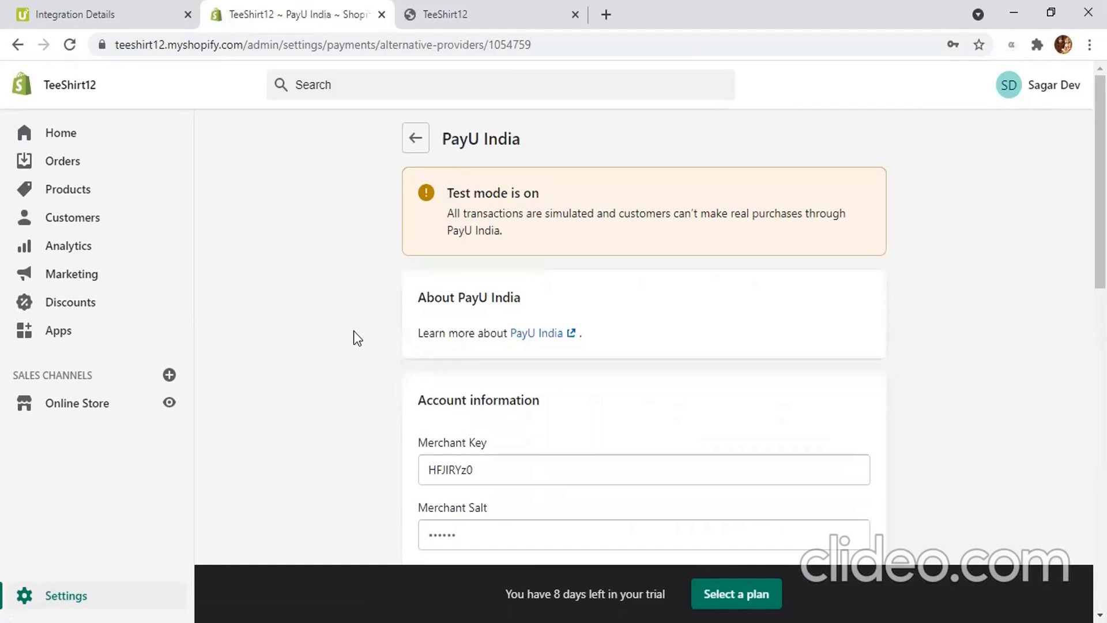
scroll(353, 331, "down", 2)
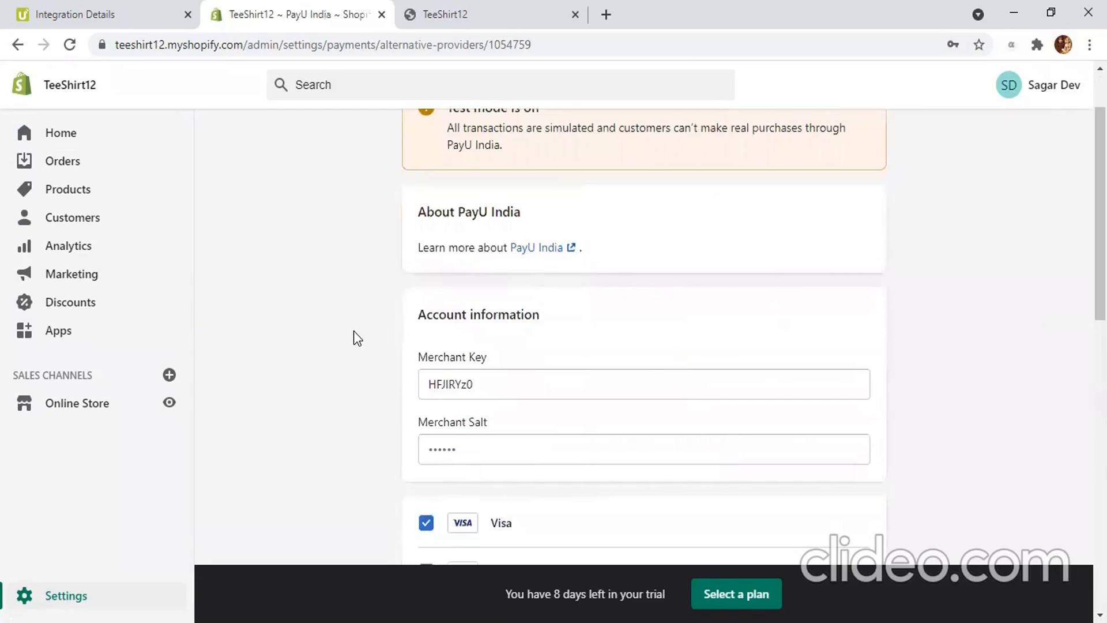
scroll(353, 331, "down", 12)
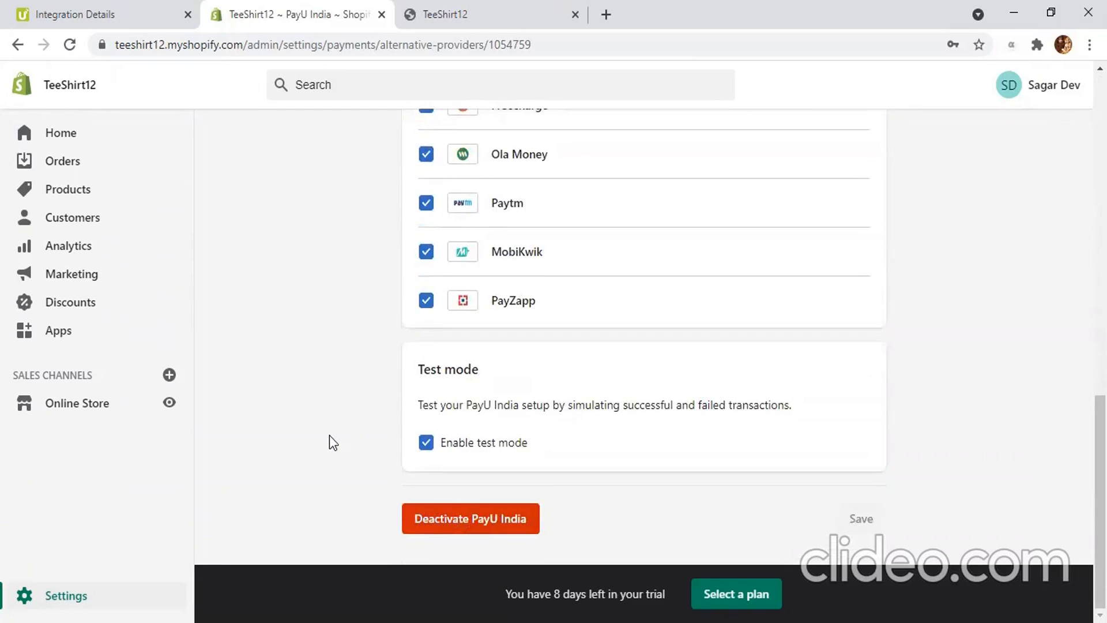
scroll(329, 436, "up", 15)
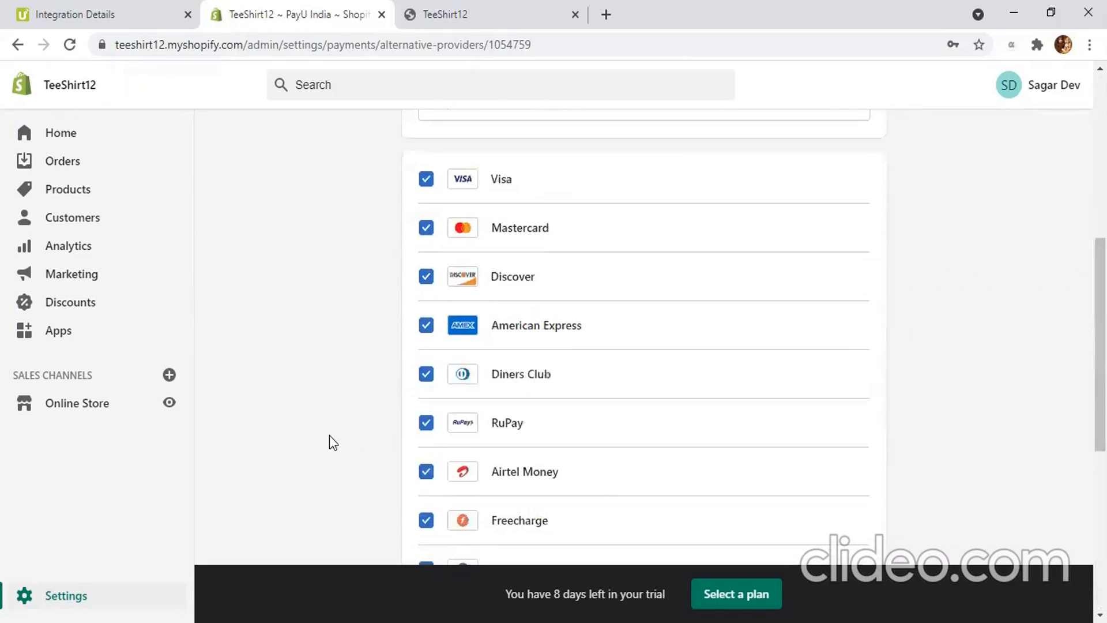
Step: Deactivate the PayU India payment provider, confirm the deactivation and dismiss the notification
scroll(329, 436, "down", 15)
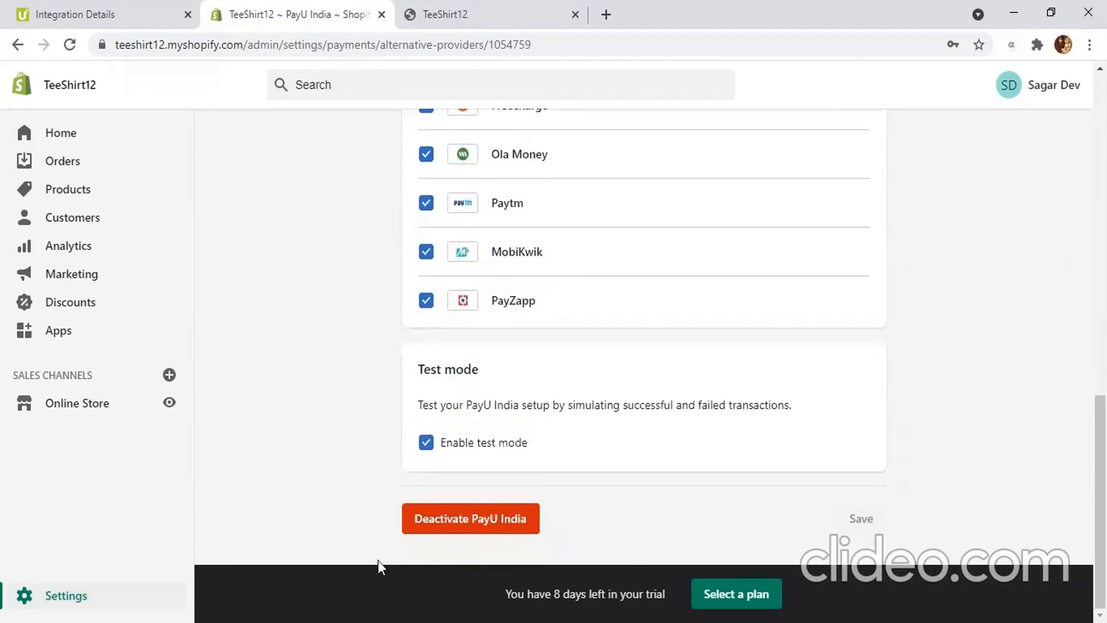
left_click(474, 521)
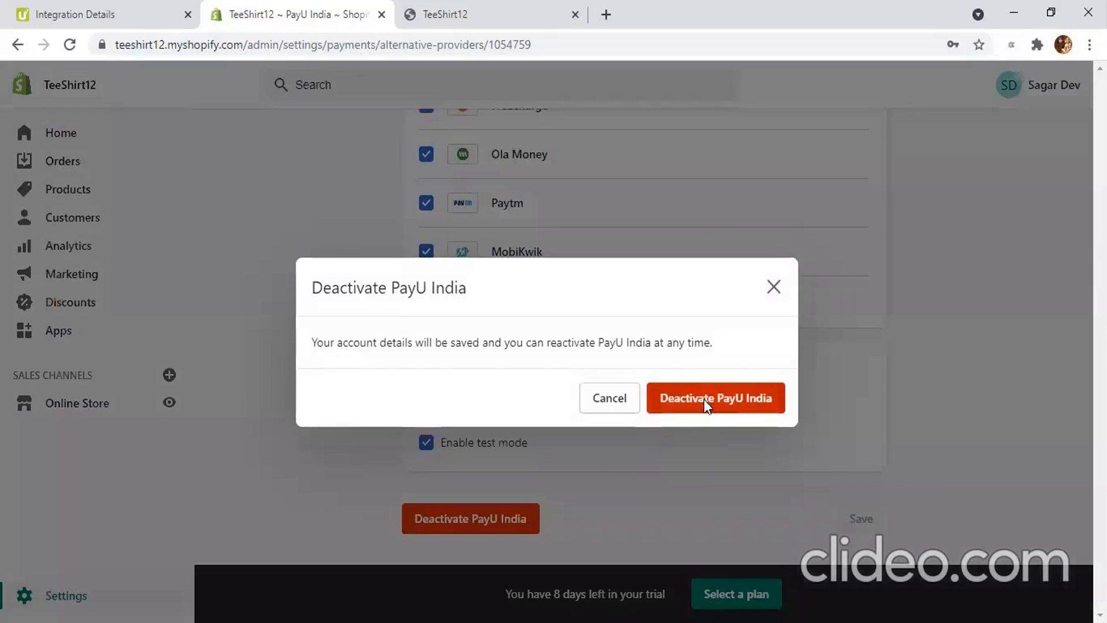
left_click(703, 401)
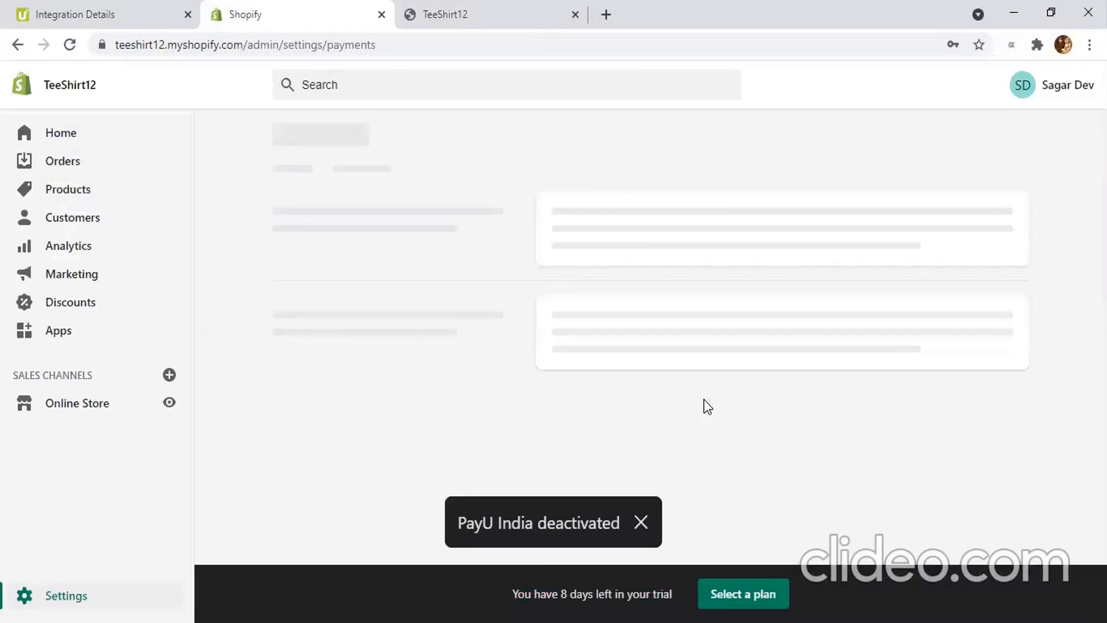
left_click(634, 523)
Step: Reload the storefront home page and check the payment icons in its footer against the Payments settings
scroll(688, 340, "down", 5)
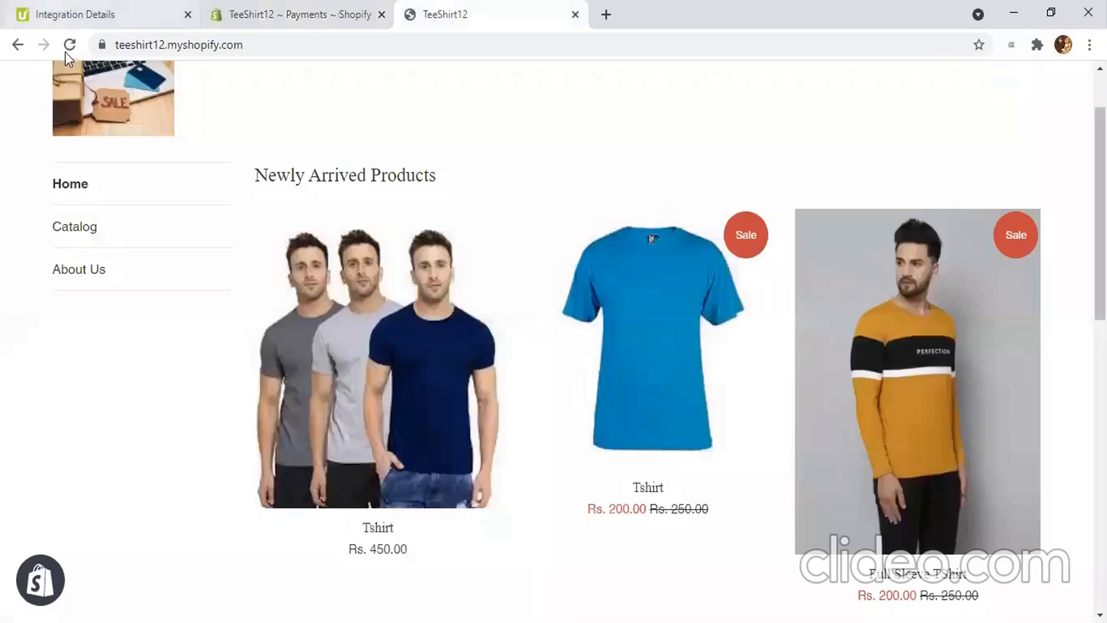
left_click(69, 48)
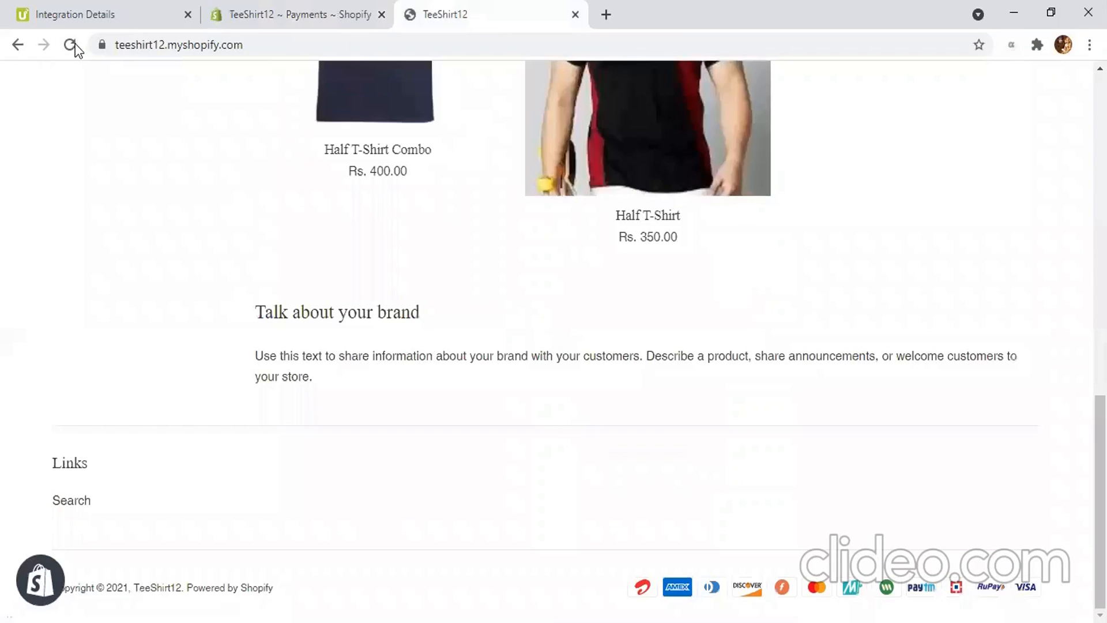
left_click(74, 45)
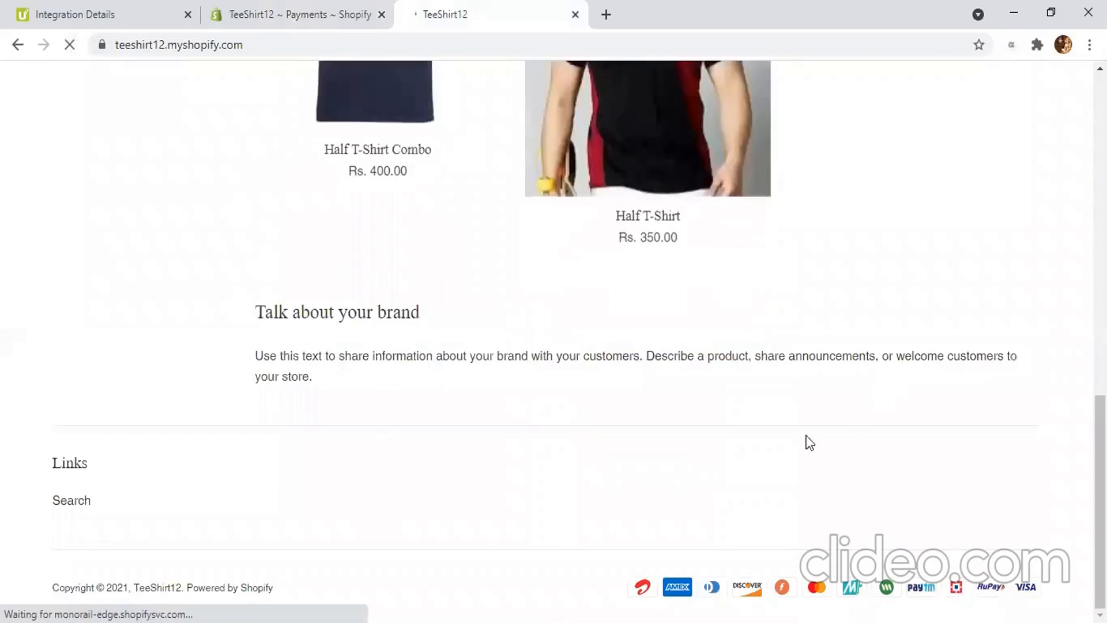
left_click(276, 15)
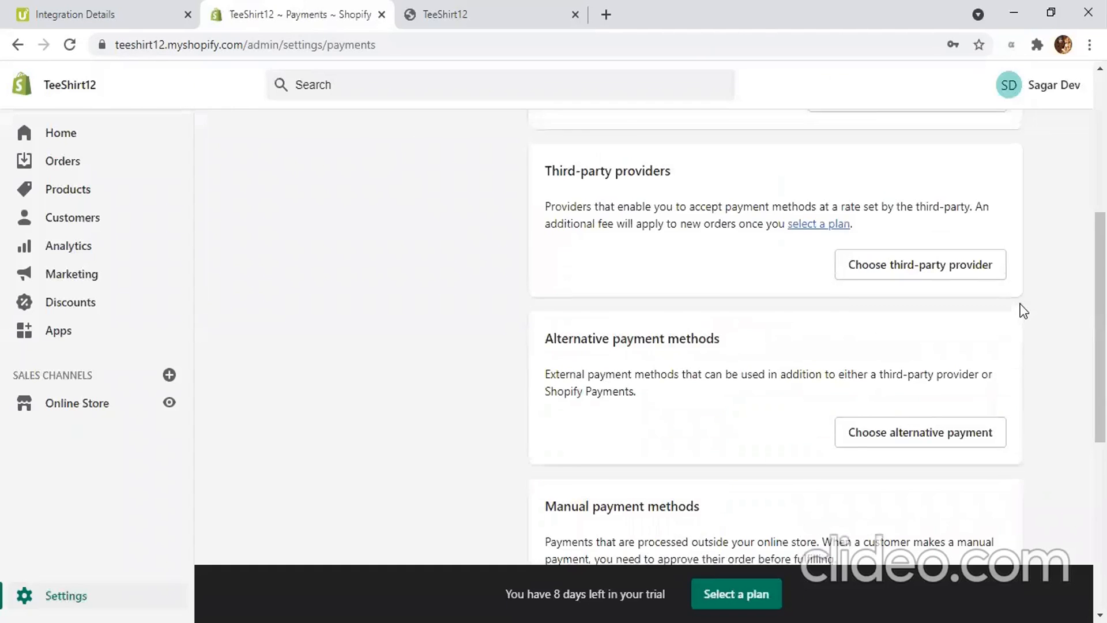
left_click(536, 17)
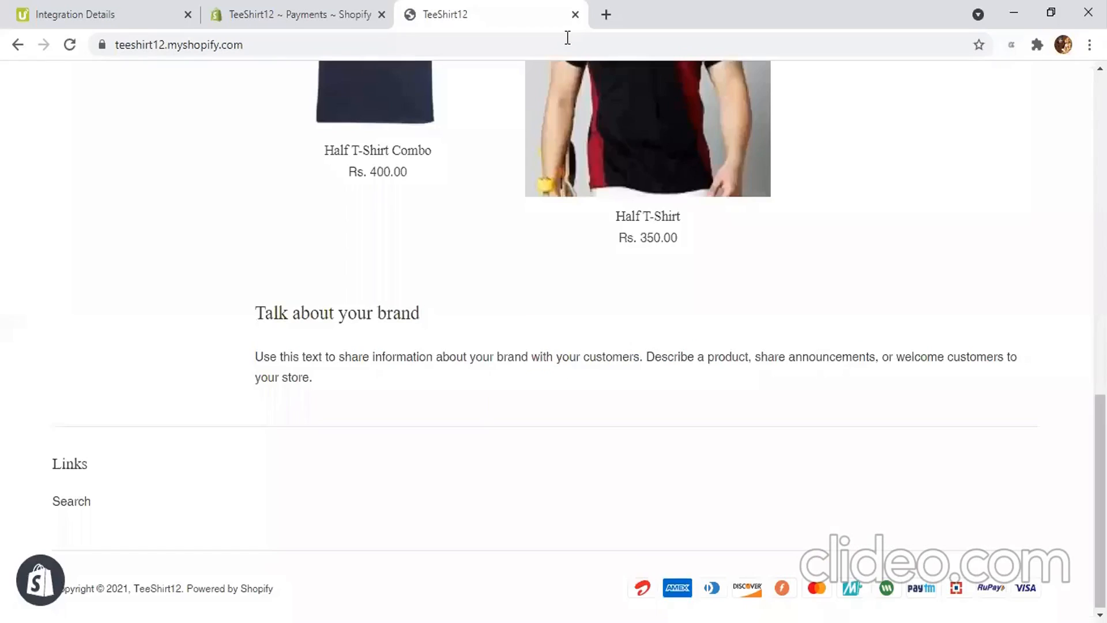
Step: Close the storefront, reopen it from the admin's Online Store channel and check the footer for payment icons
left_click(575, 15)
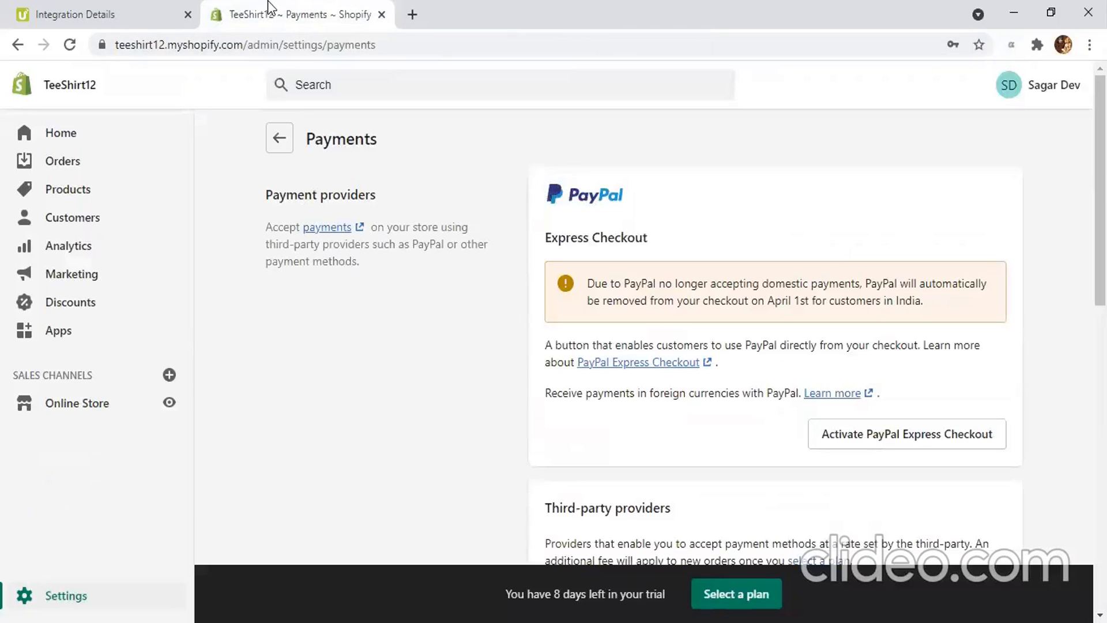
left_click(169, 403)
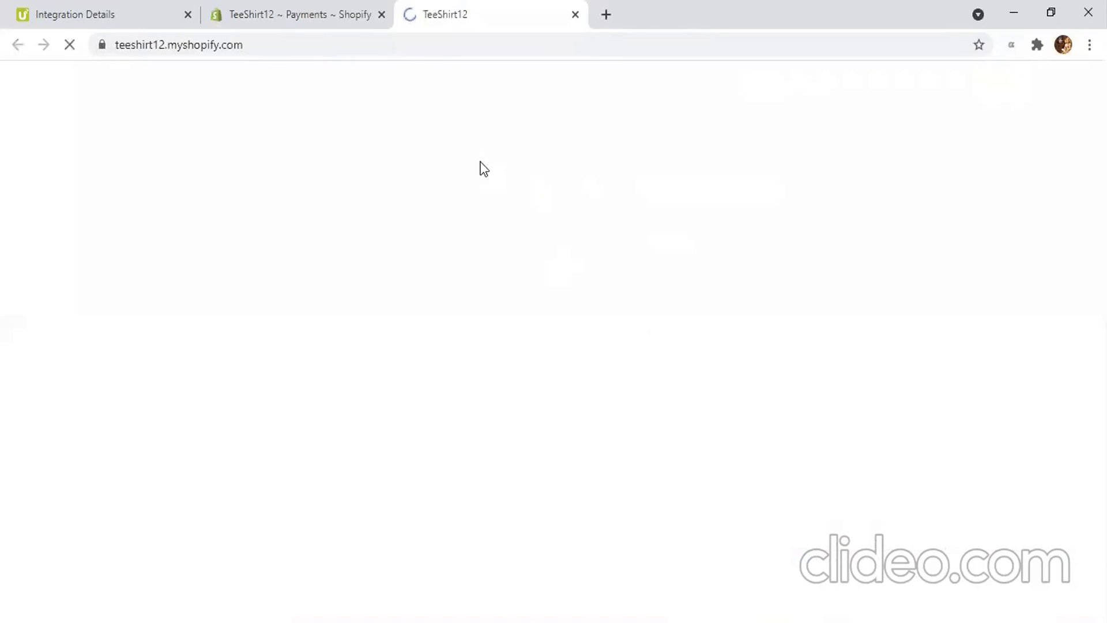
scroll(472, 185, "down", 8)
scroll(471, 186, "down", 5)
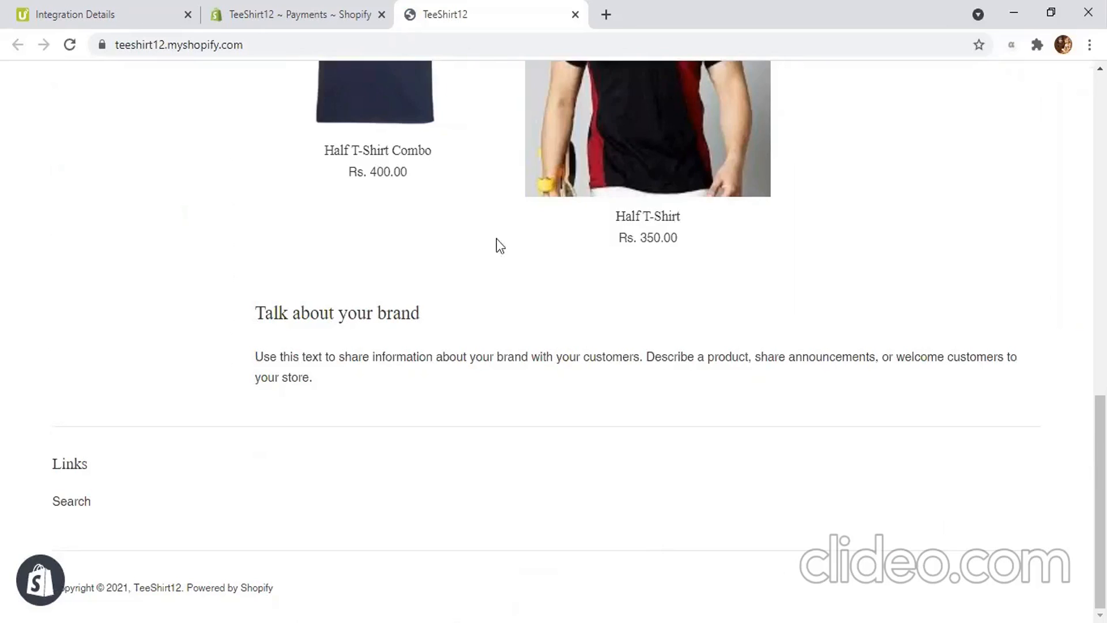
Step: Return to the Payments settings and open PayU India from the list of third-party providers
left_click(349, 13)
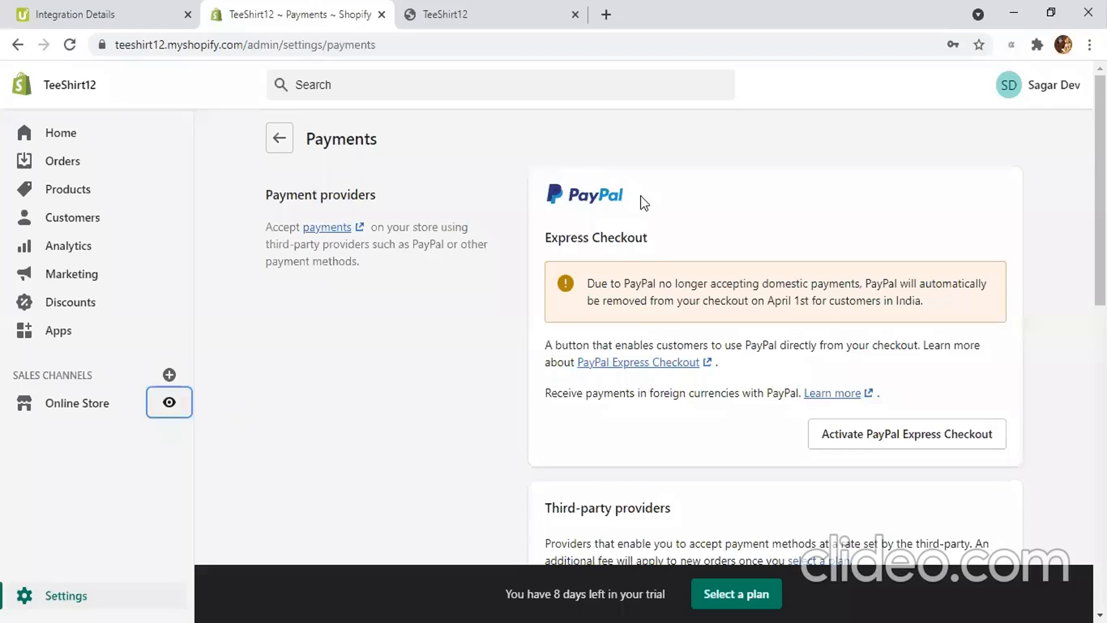
scroll(637, 279, "down", 4)
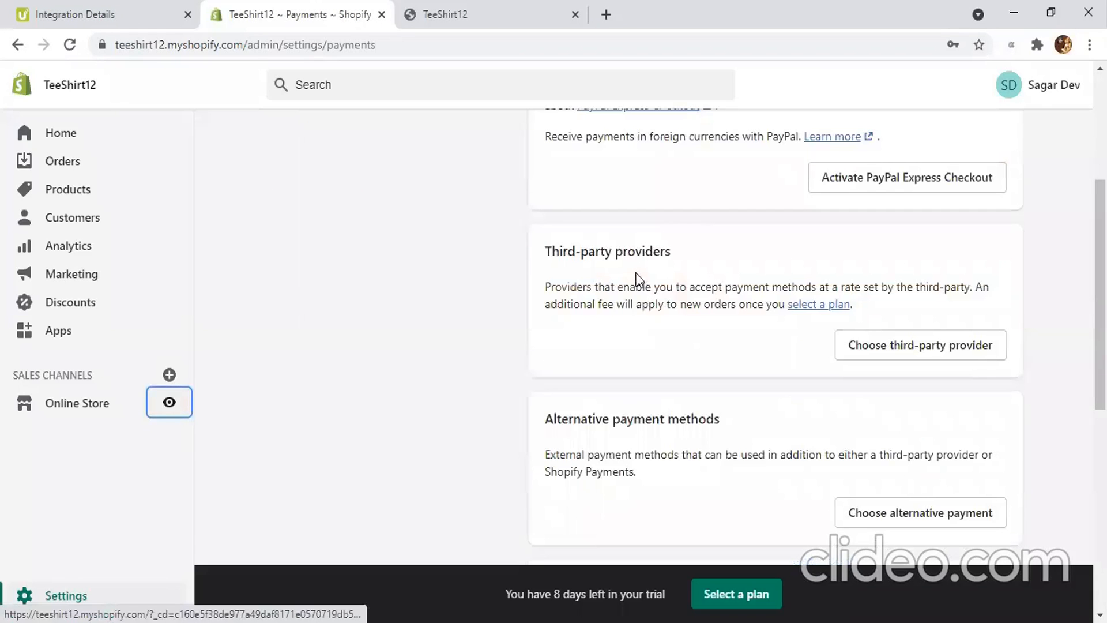
left_click(932, 344)
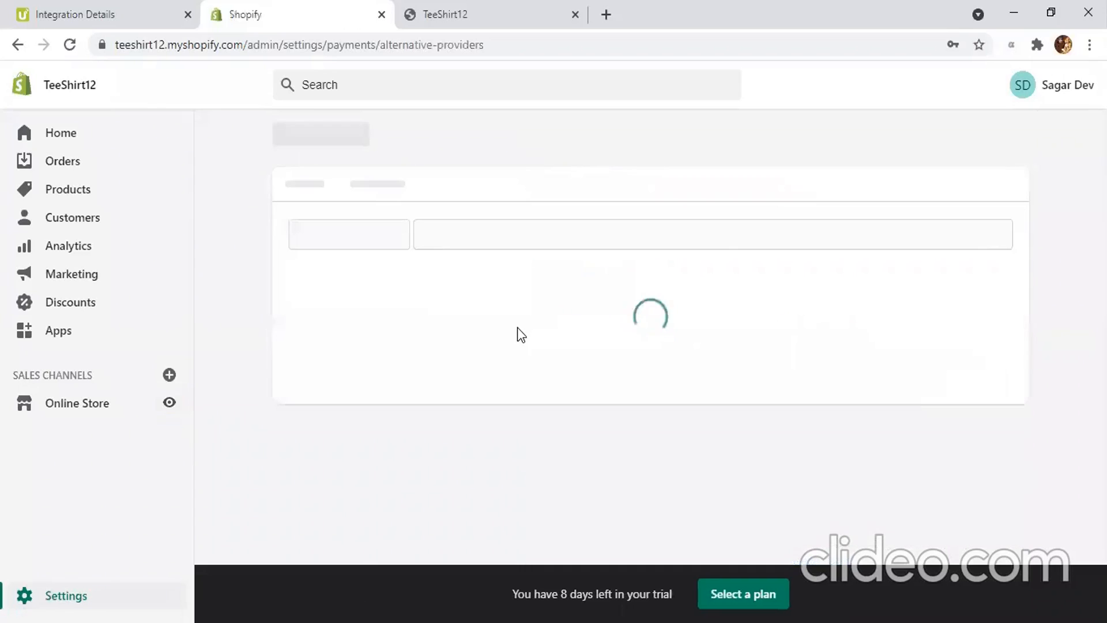
scroll(464, 303, "down", 4)
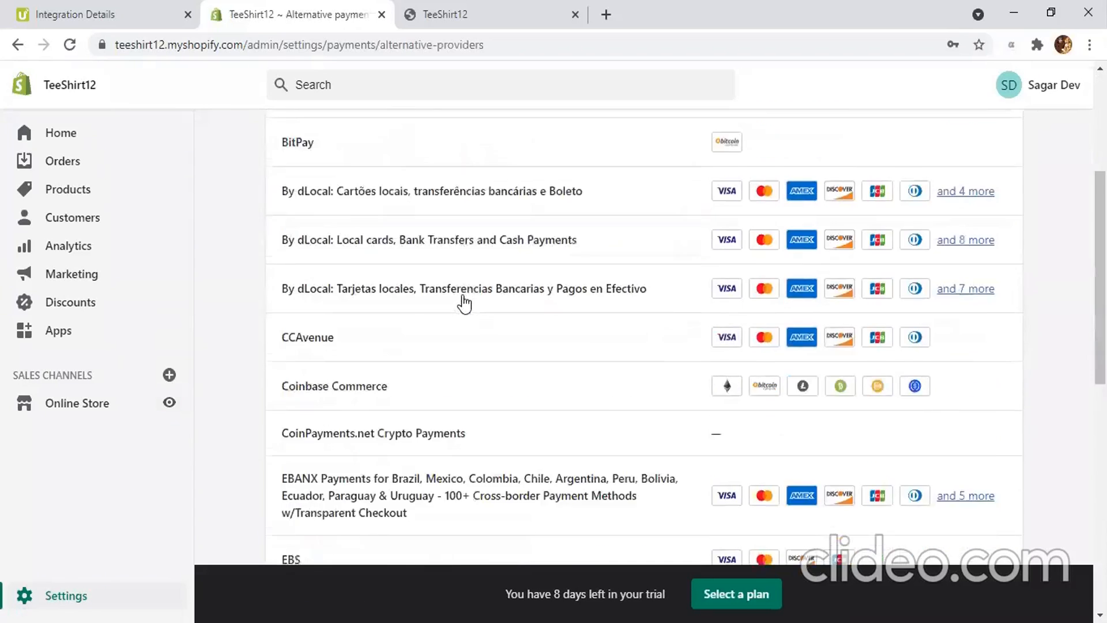
scroll(465, 302, "down", 7)
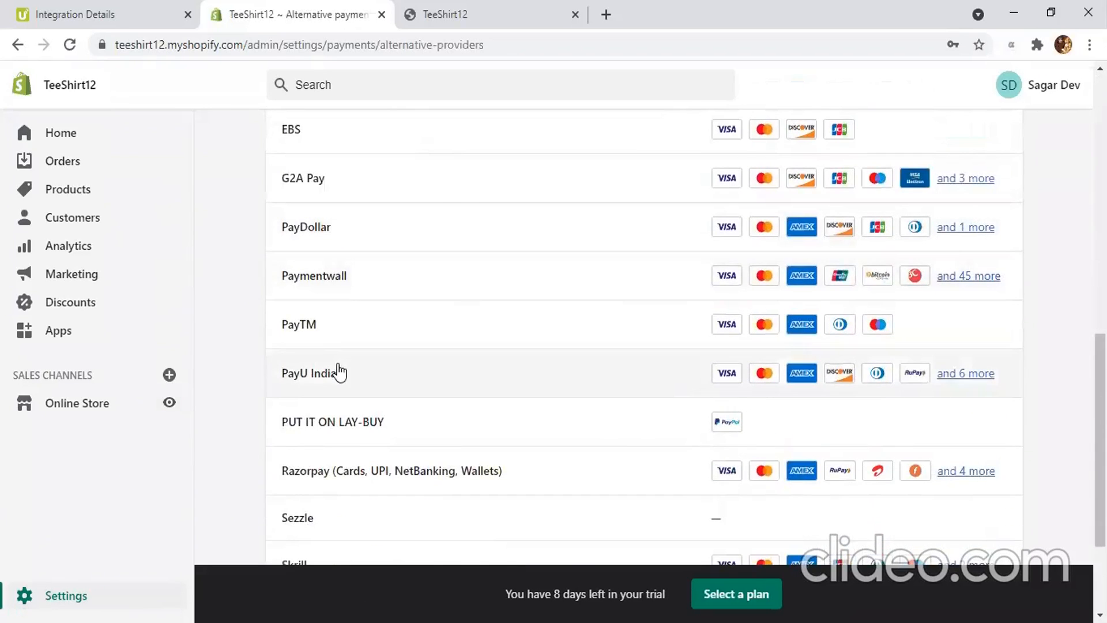
left_click(339, 377)
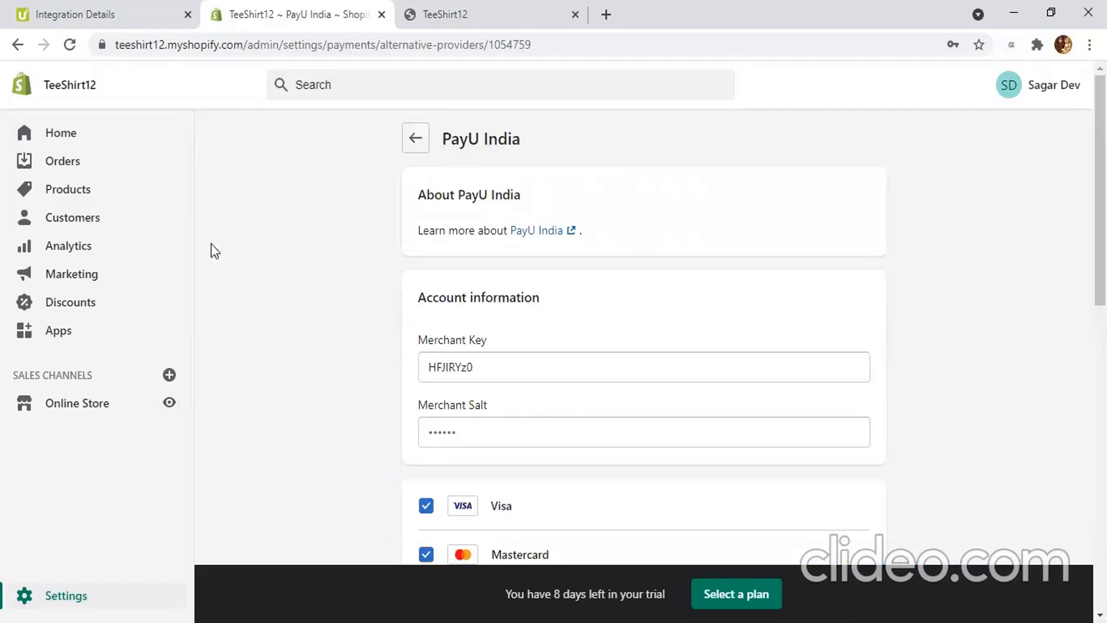
Step: Copy the merchant key from PayUmoney's Integration Details and paste it into PayU India's Merchant Key field in Shopify
left_click(63, 8)
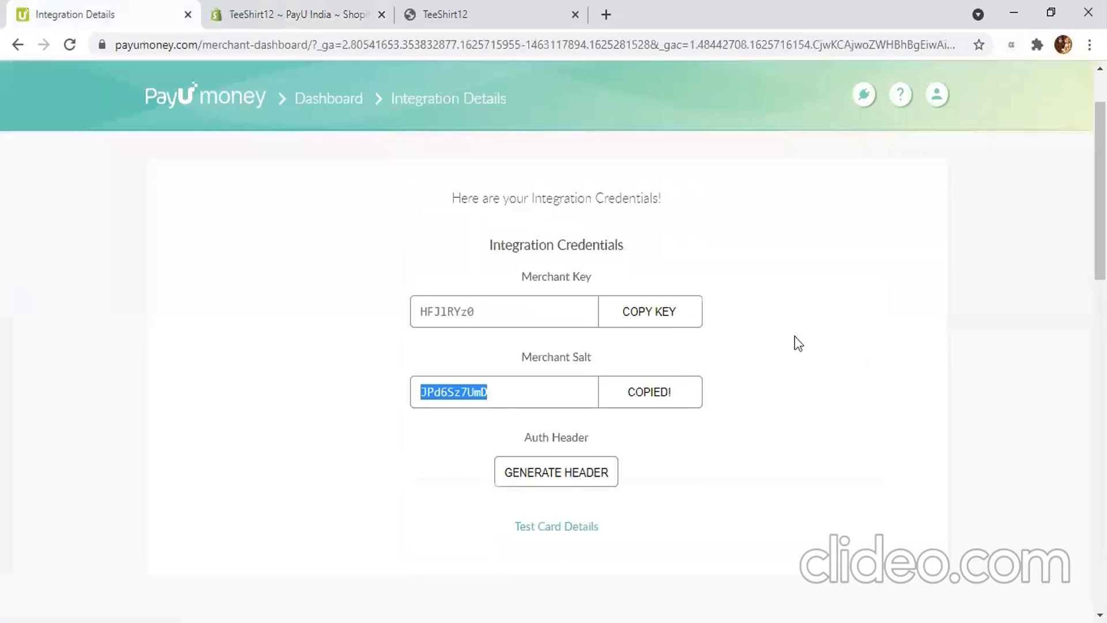
left_click(640, 318)
key("ctrl+c")
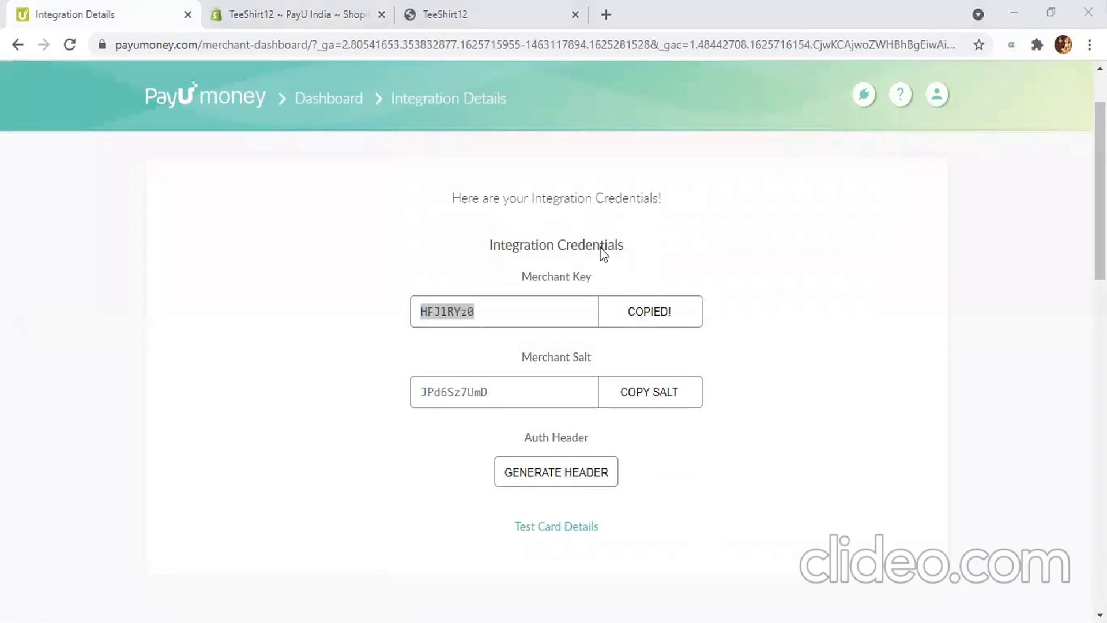
left_click(325, 3)
left_click_drag(496, 367, 333, 362)
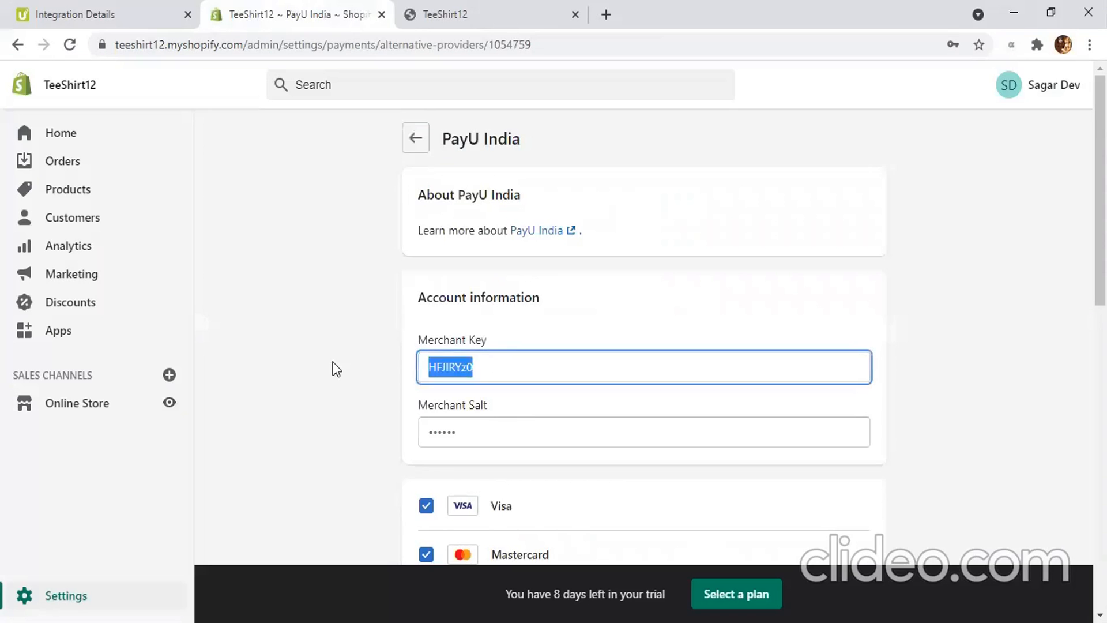
key("ctrl+v")
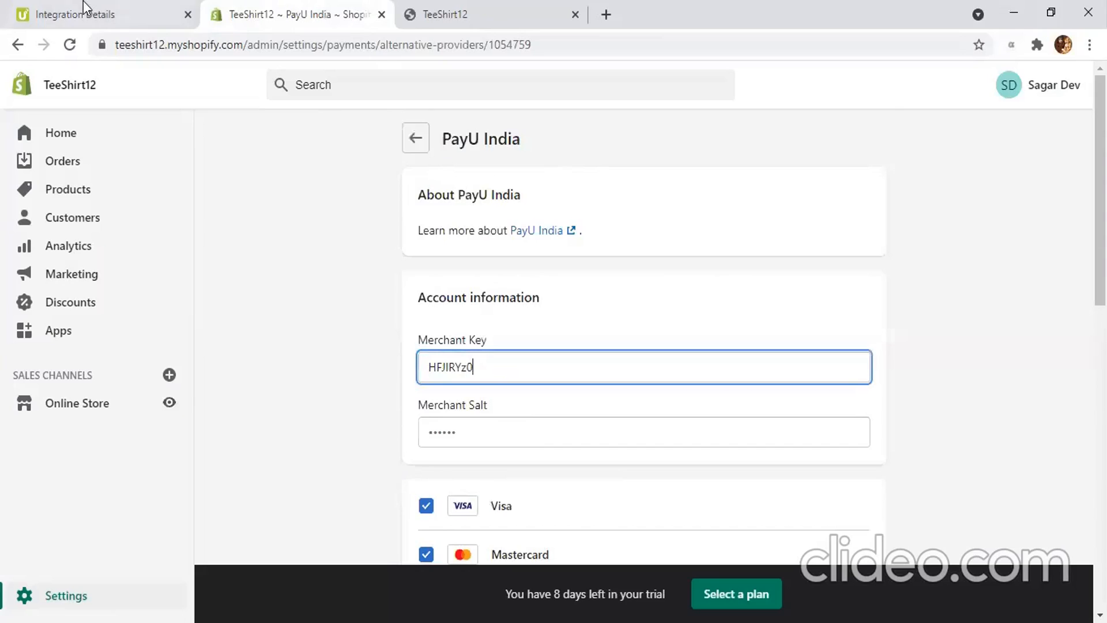
Step: Copy the merchant salt from PayUmoney into PayU India's Merchant Salt field and reactivate the provider with test mode enabled
left_click(83, 4)
left_click(649, 395)
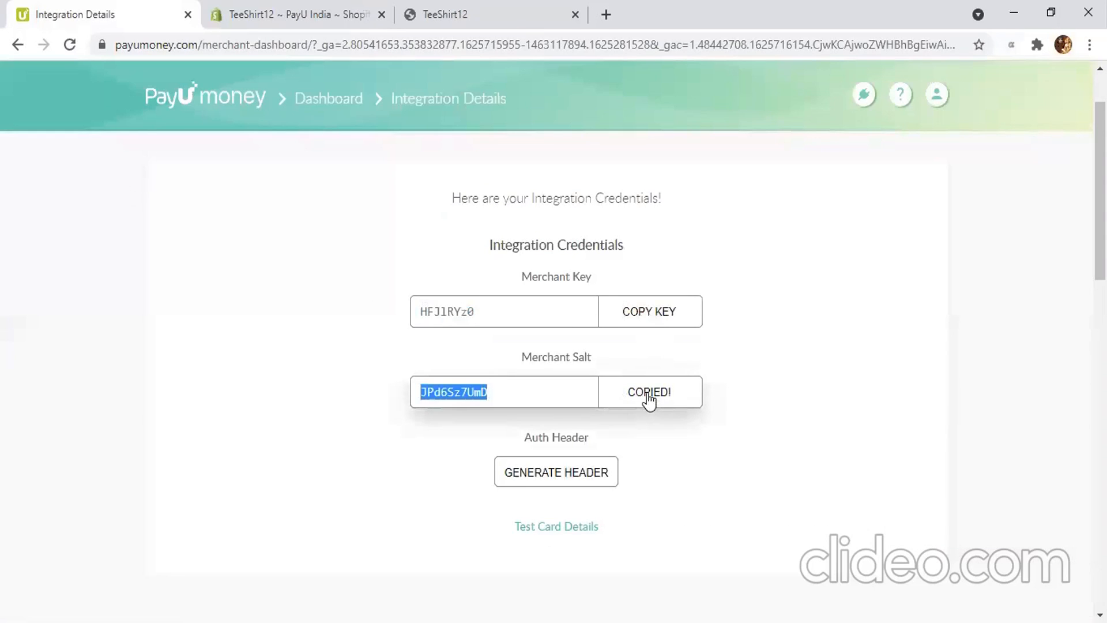
left_click(315, 3)
left_click(486, 435)
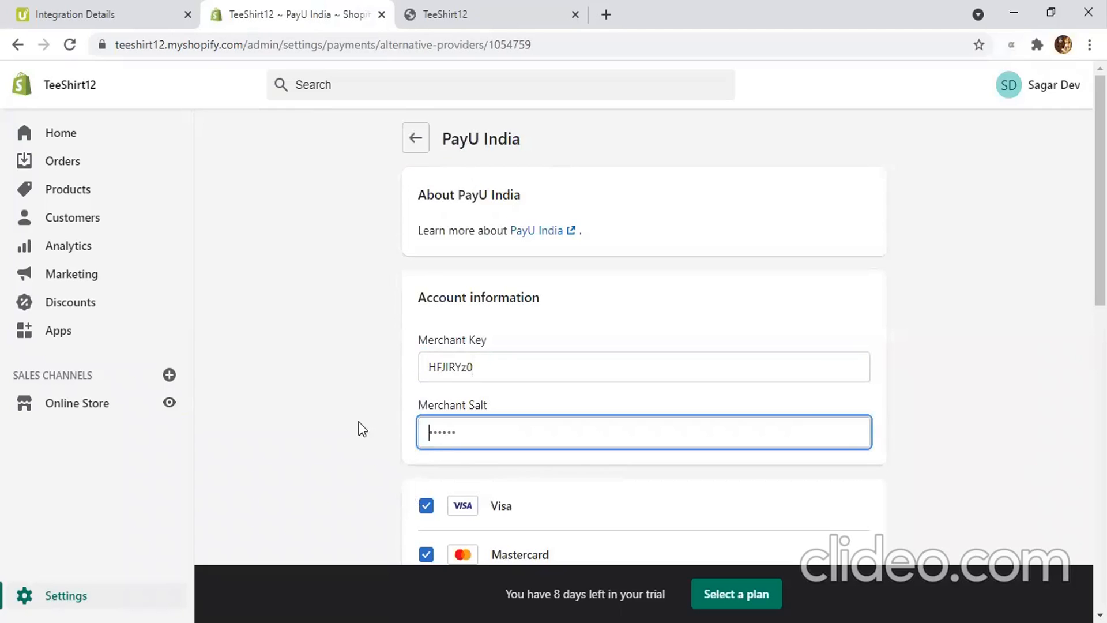
key("ctrl+v")
left_click(429, 464)
left_click(430, 464)
scroll(536, 519, "down", 12)
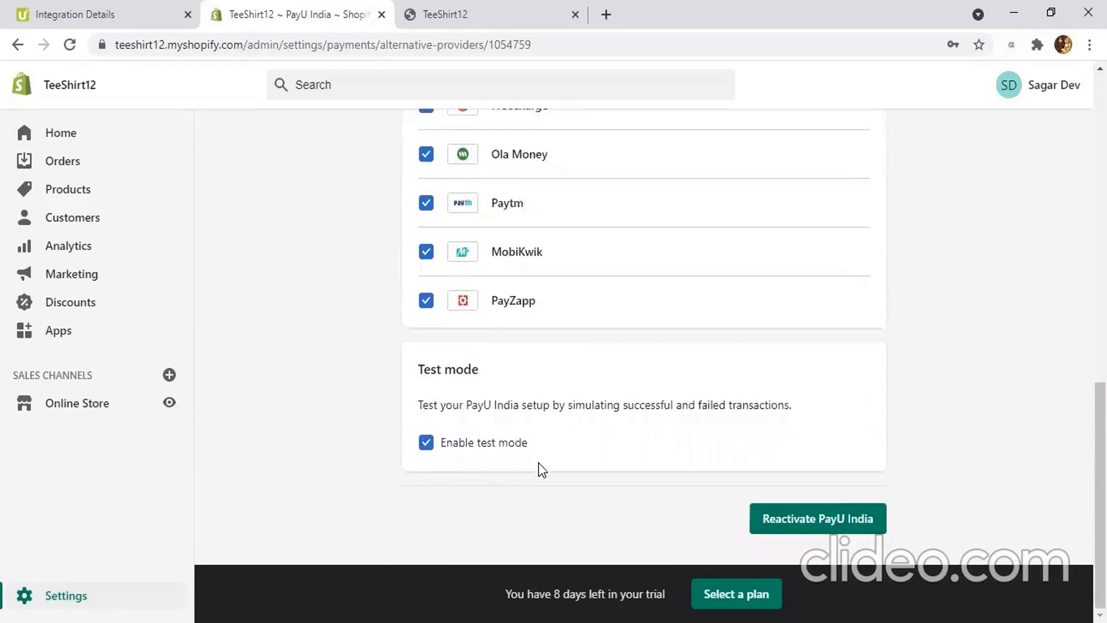
left_click(818, 520)
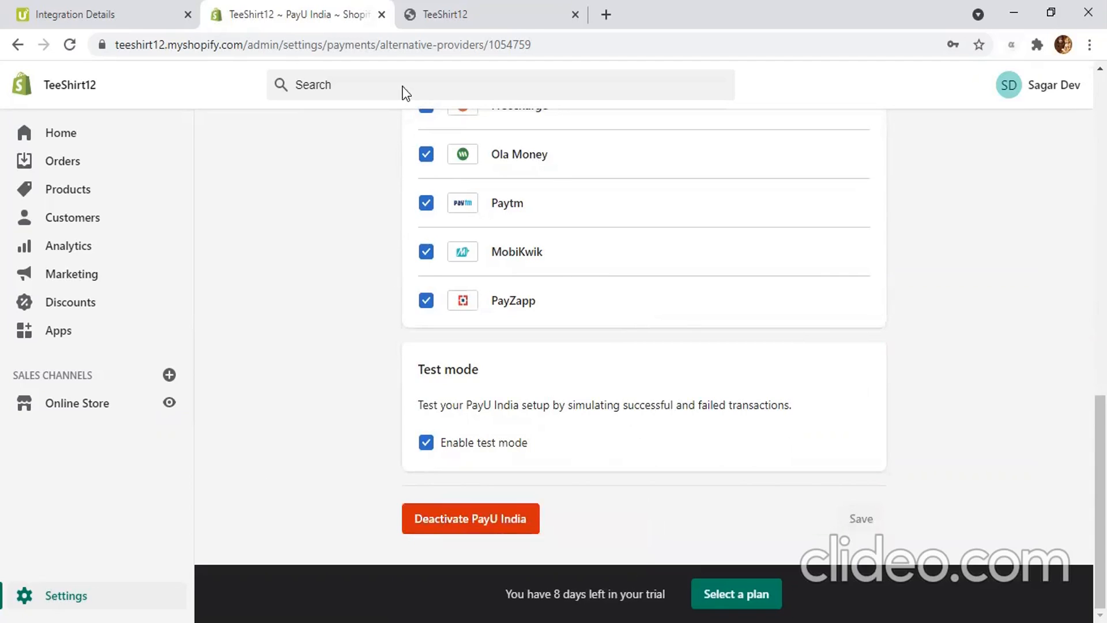
Step: Replace the open storefront with a fresh view from the Shopify admin and check which payment icons its footer shows
left_click(438, 23)
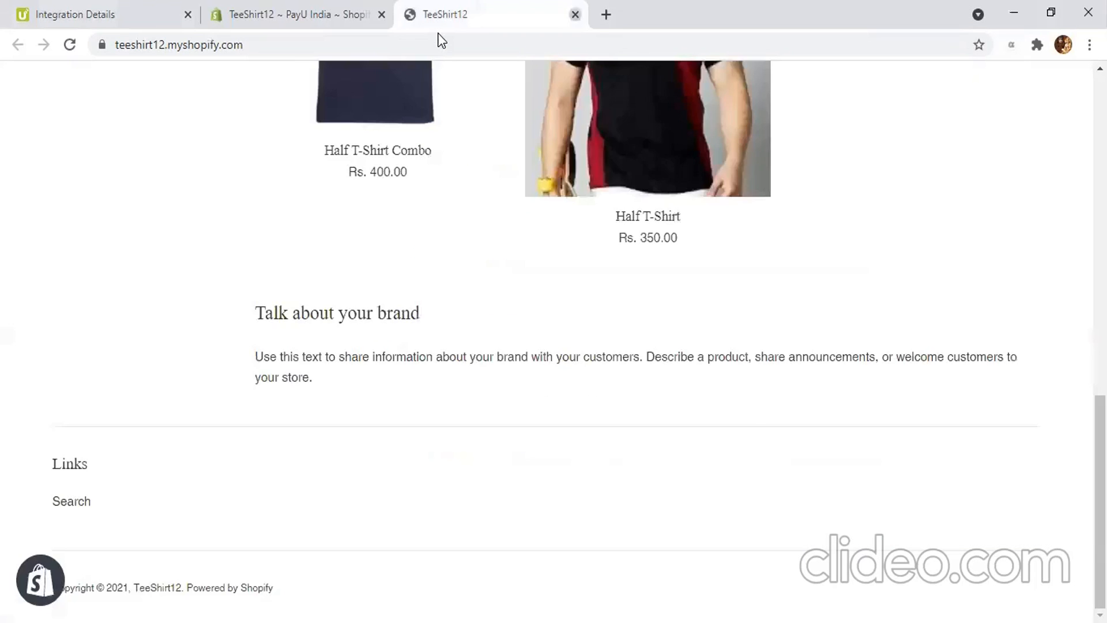
key("ctrl+w")
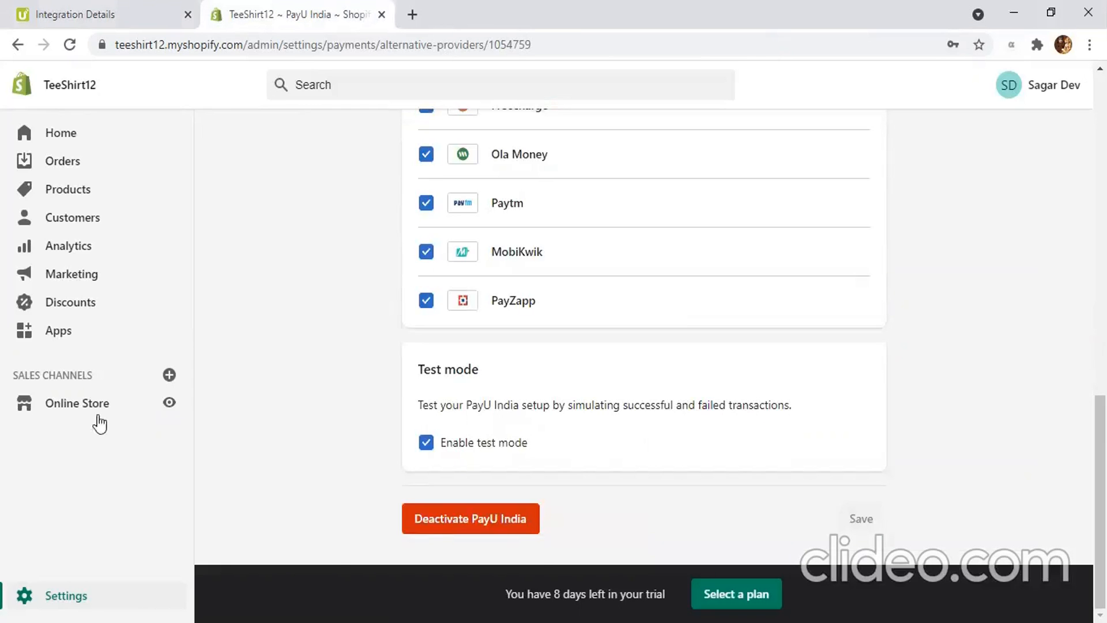
left_click(170, 403)
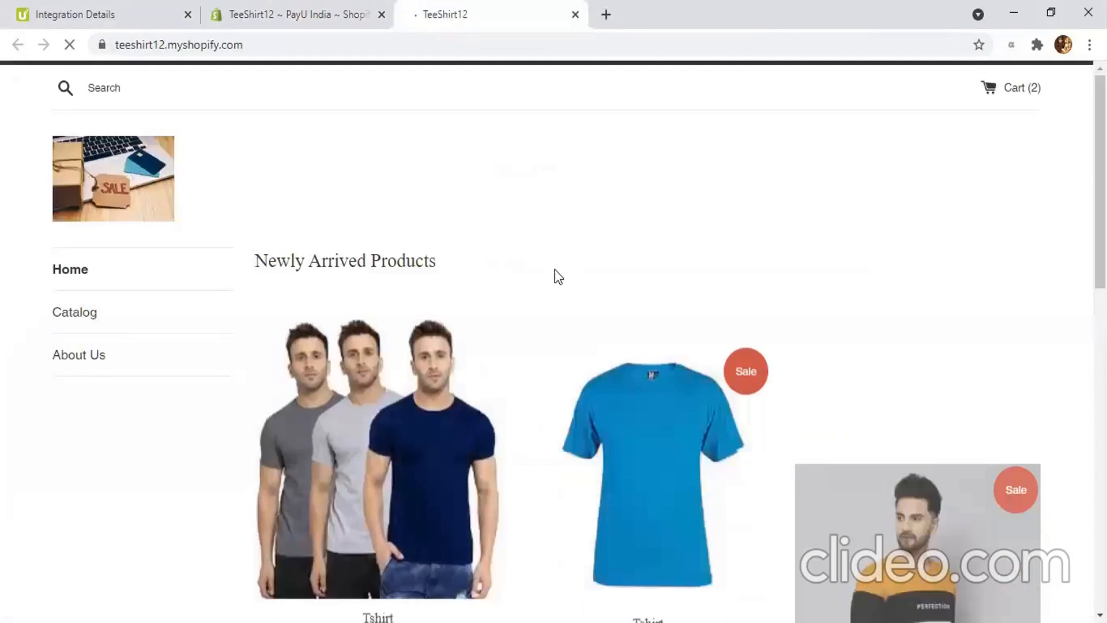
scroll(555, 276, "down", 10)
scroll(555, 269, "down", 3)
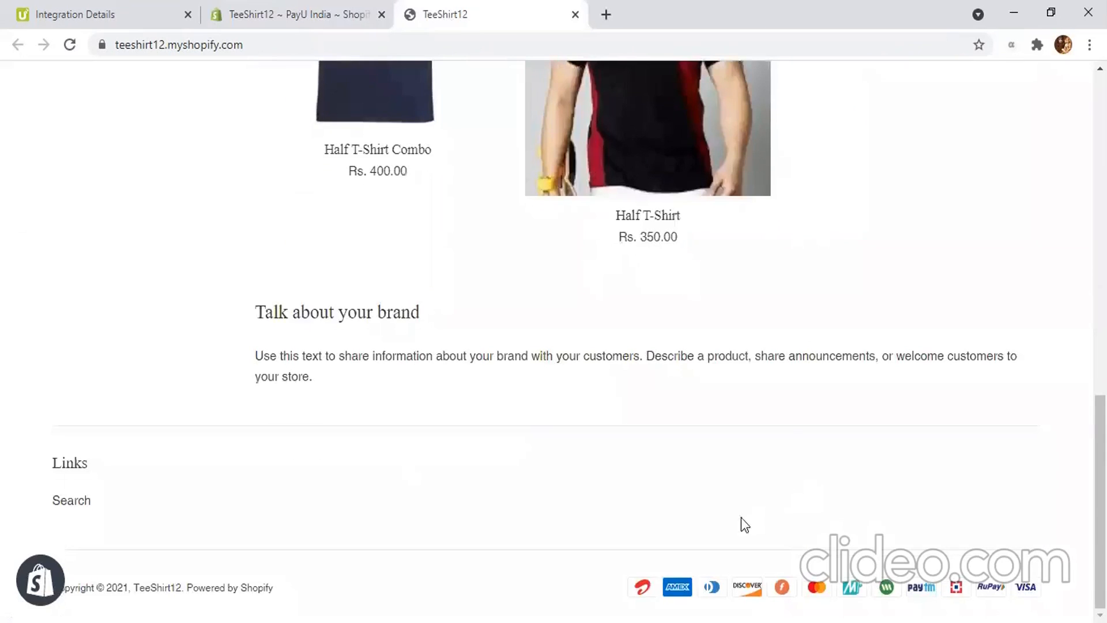